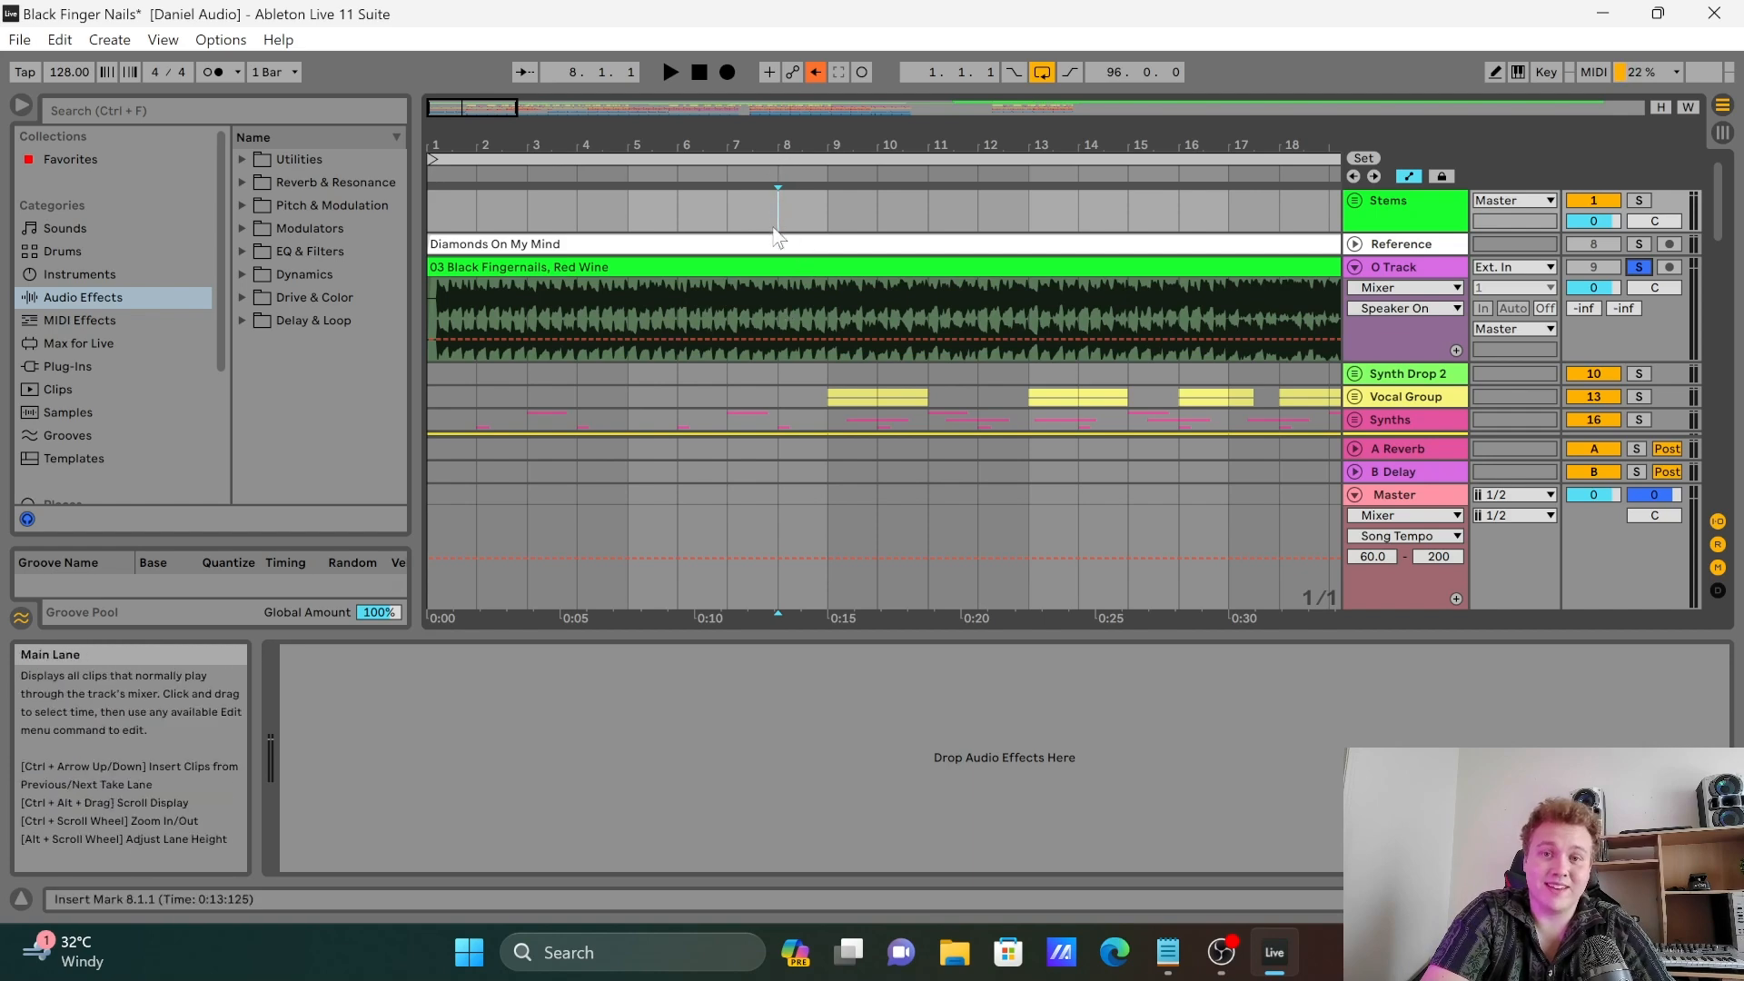
Step: Listen to the soloed O Track audio from bar 8, stopping playback and replaying it from the same position
key(space)
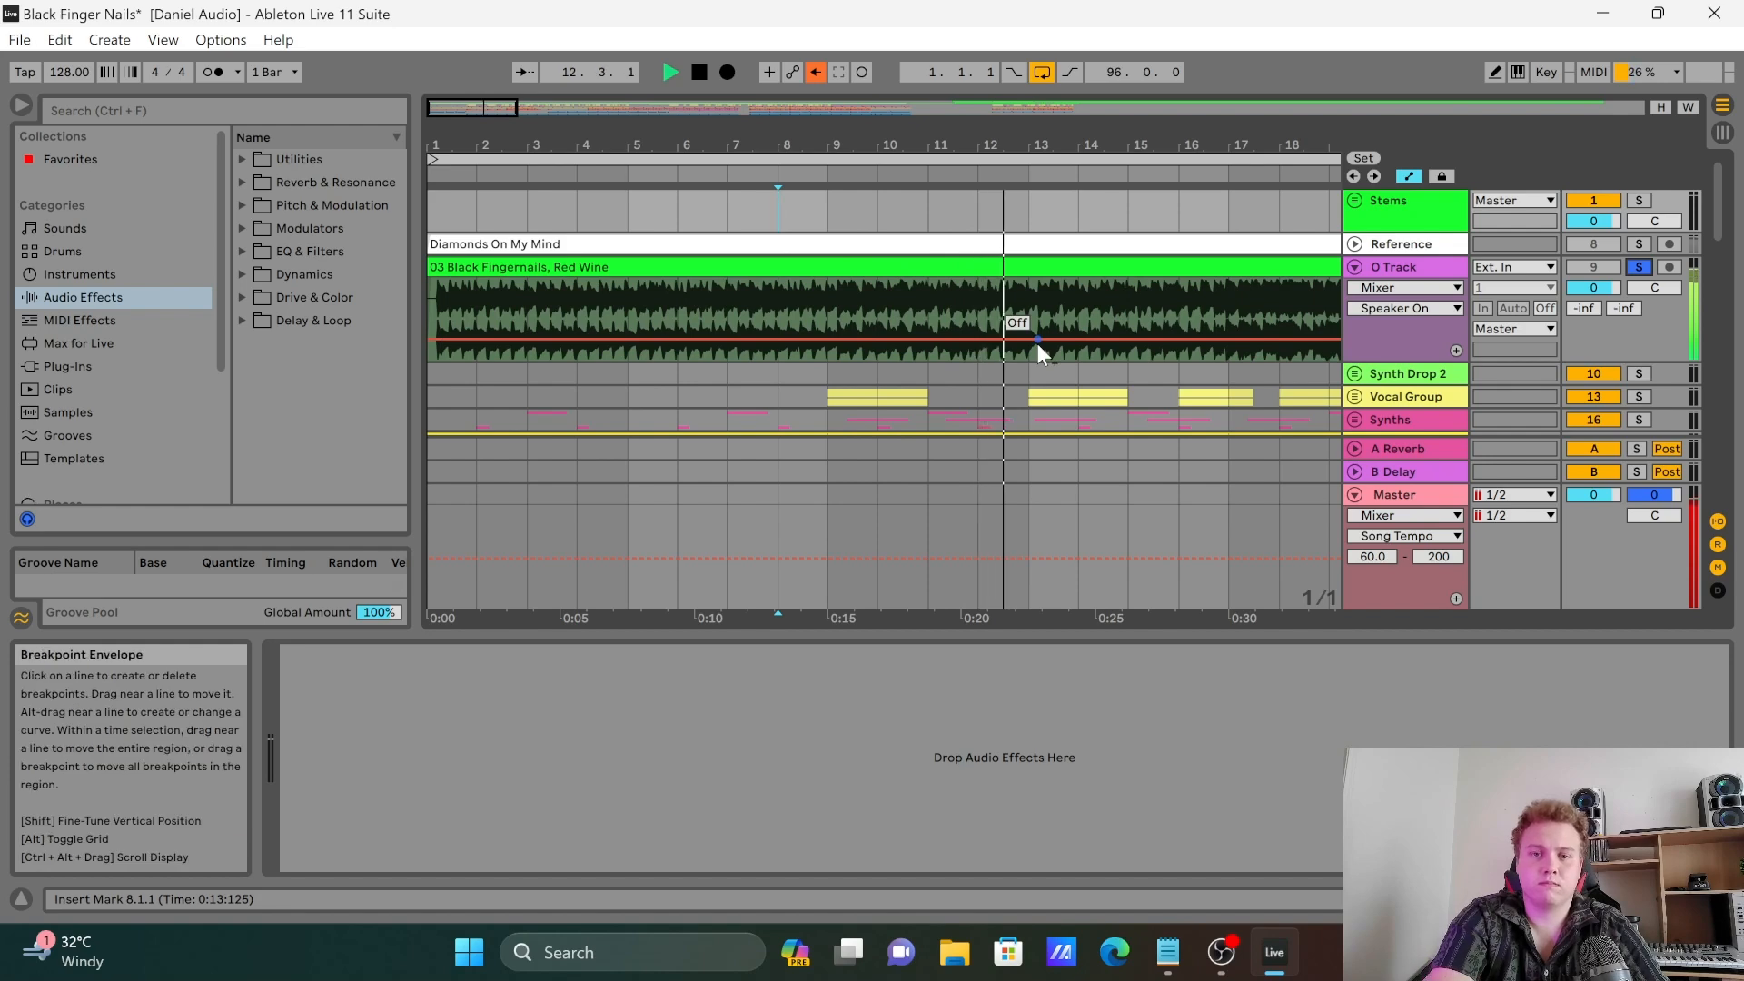
key(space)
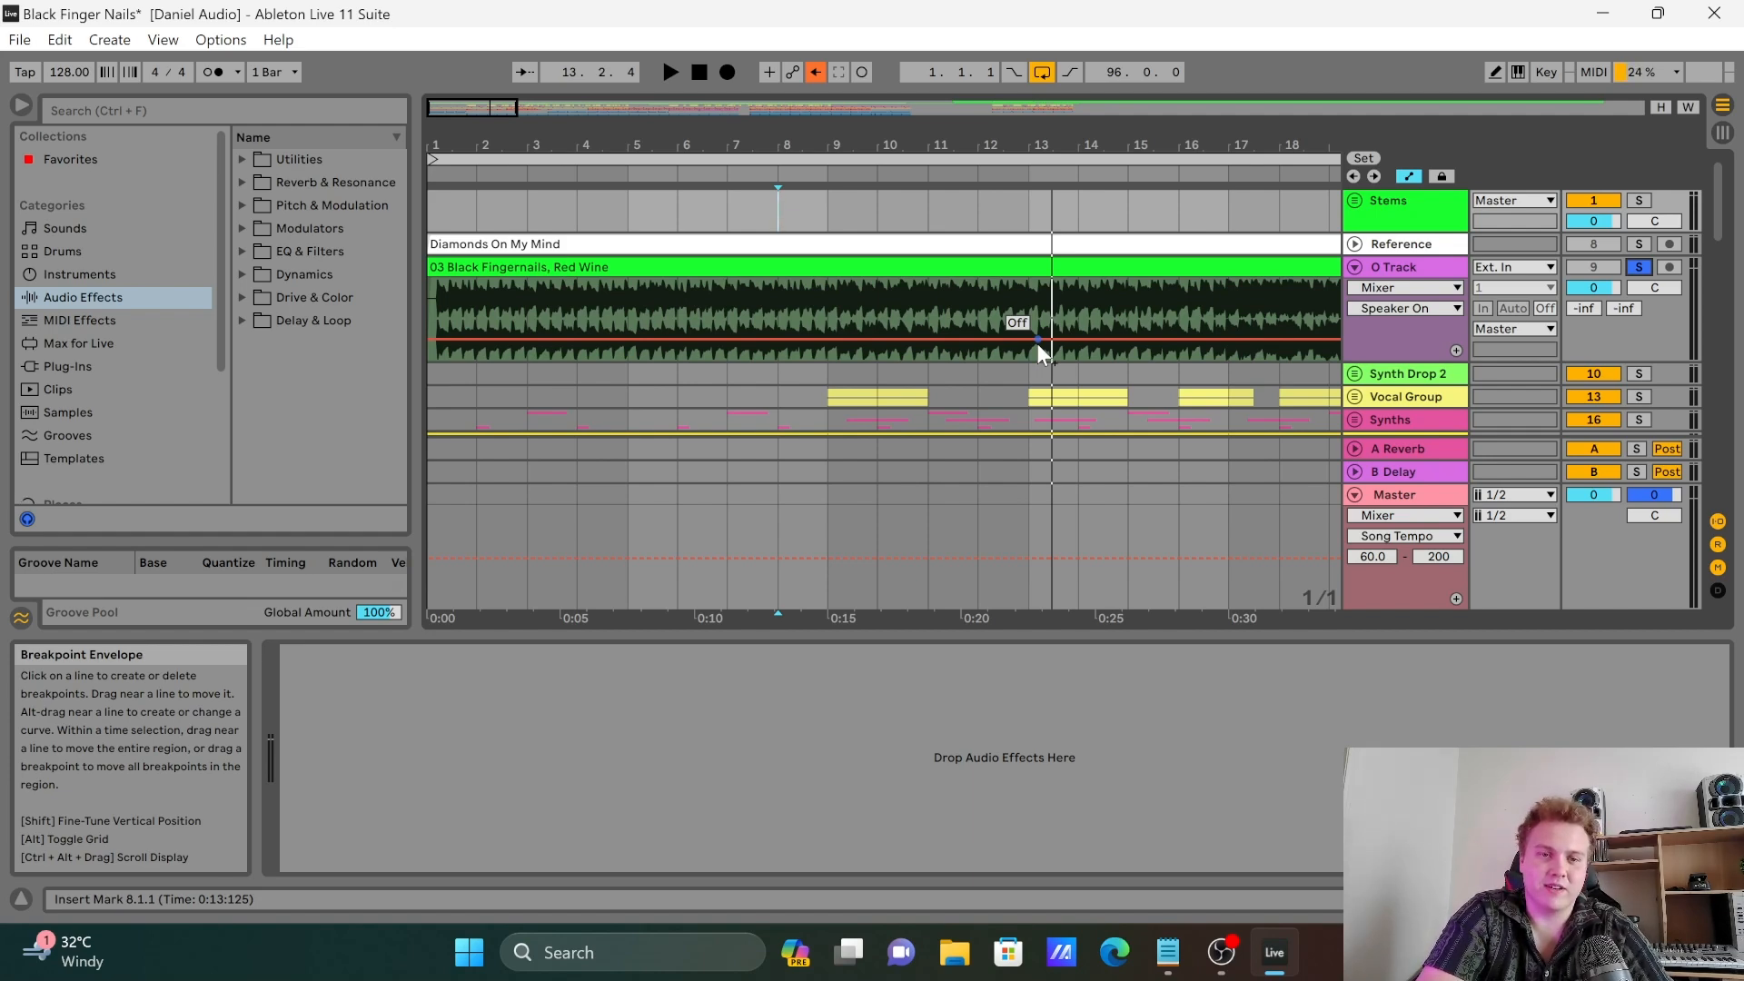
click(777, 228)
key(space)
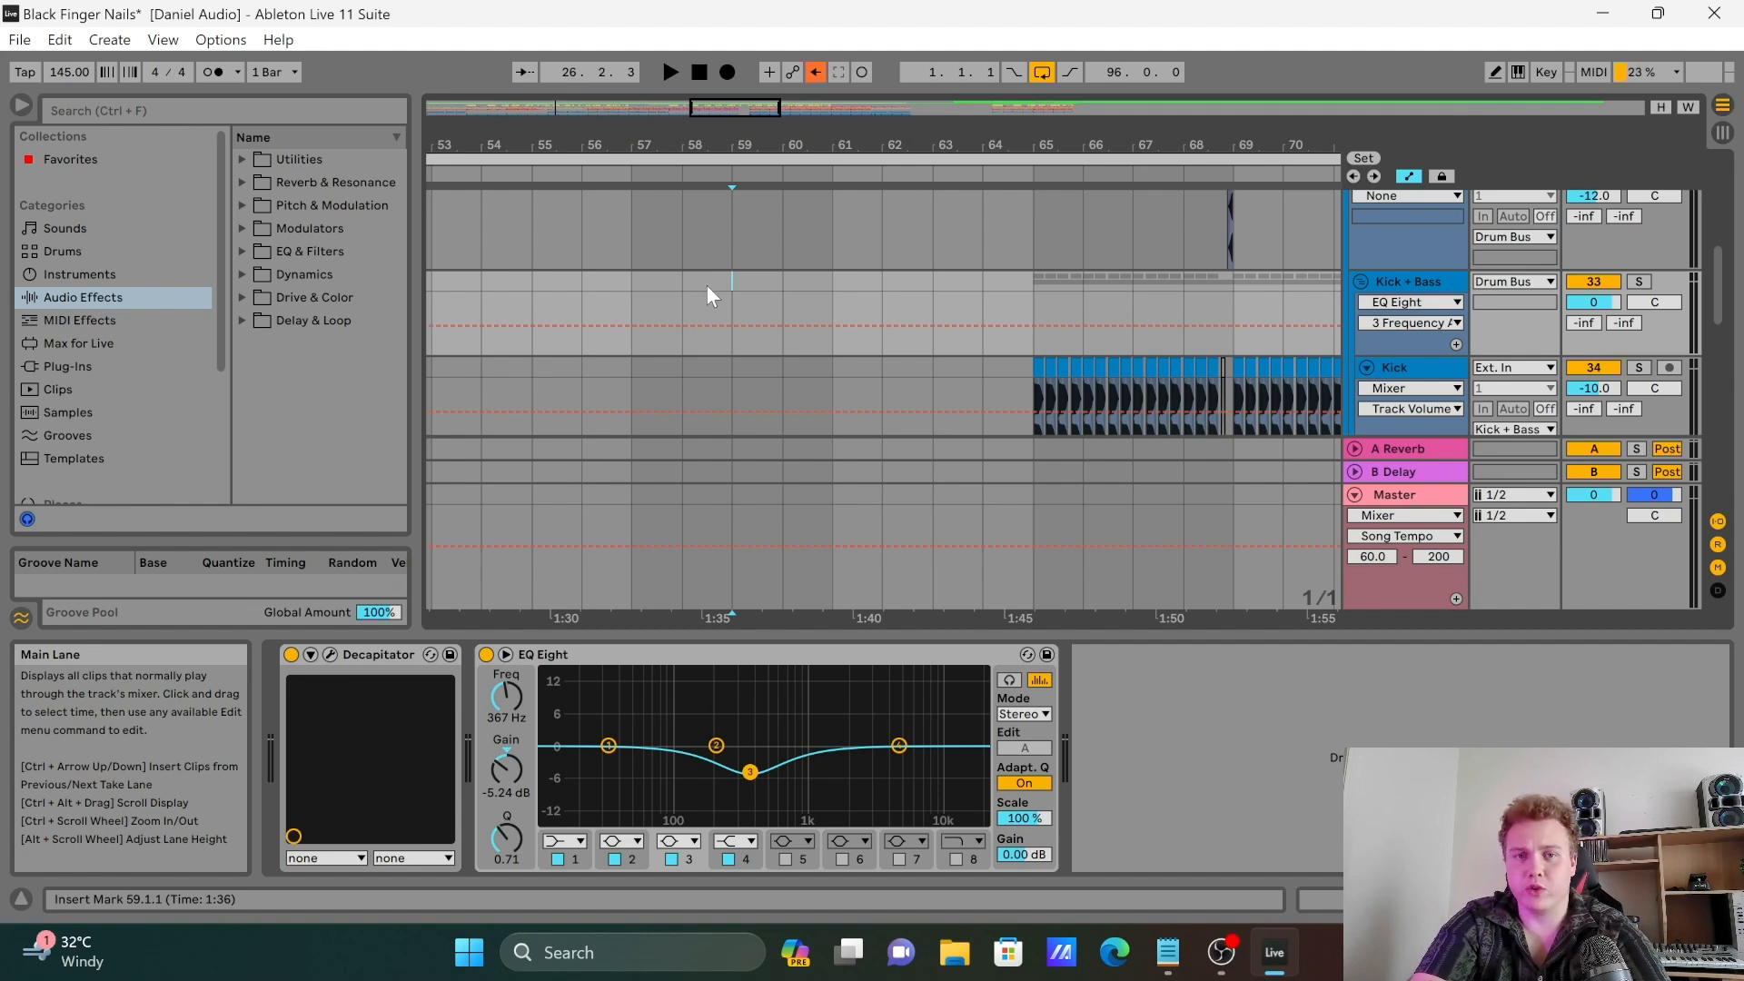
Step: Play the remix arrangement from bar 59 into the section at bar 65 and stop at bar 67
key(space)
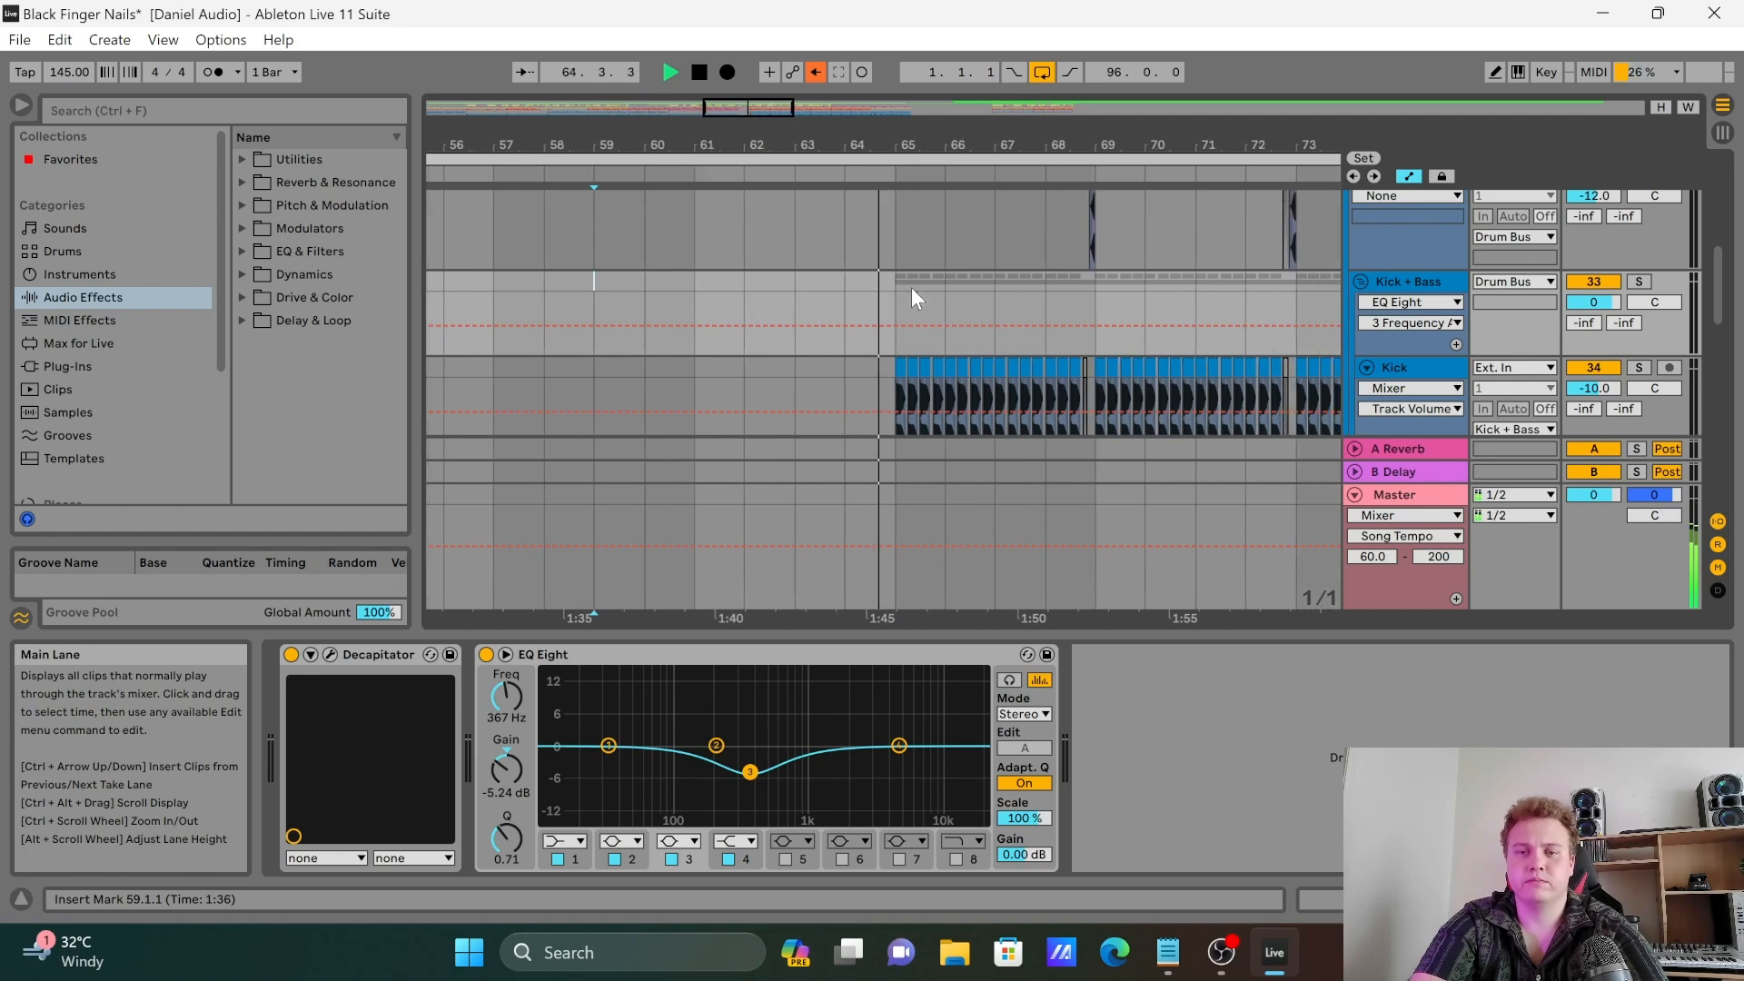
scroll(912, 287, up, 5)
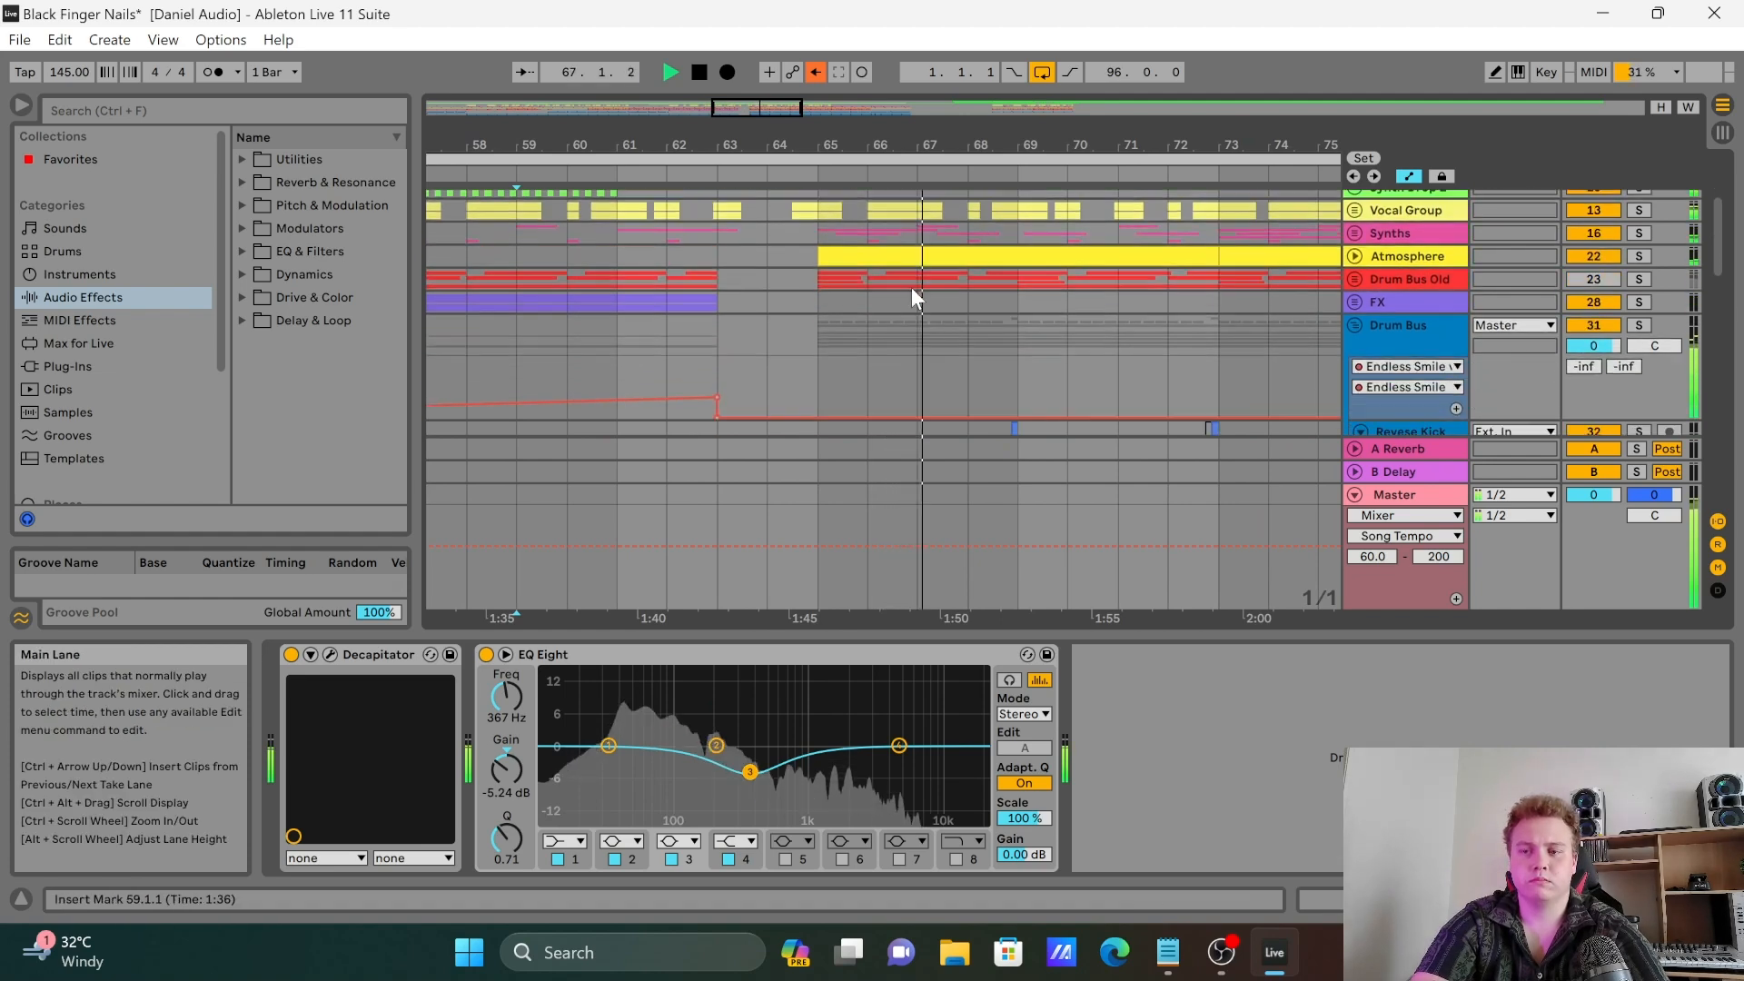
key(space)
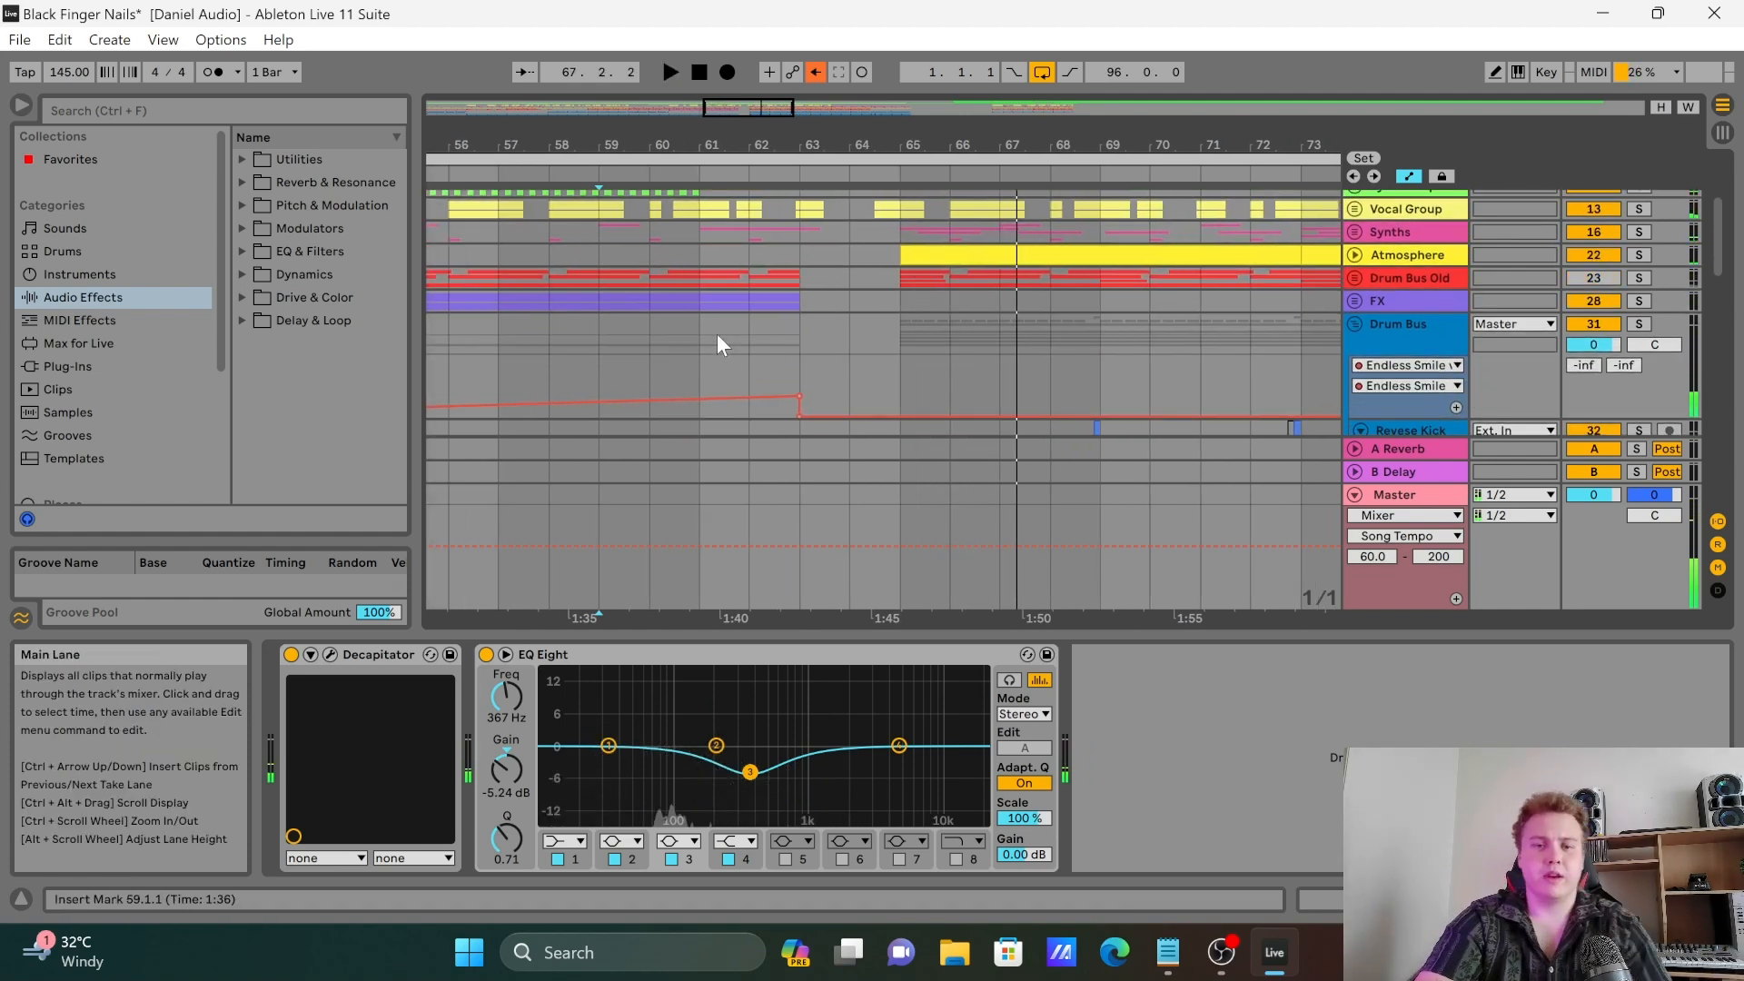
Step: Examine the Drum Bus group's Reverse Kick, Kick, Rumble and High Rumble tracks and their devices around bar 65
click(717, 337)
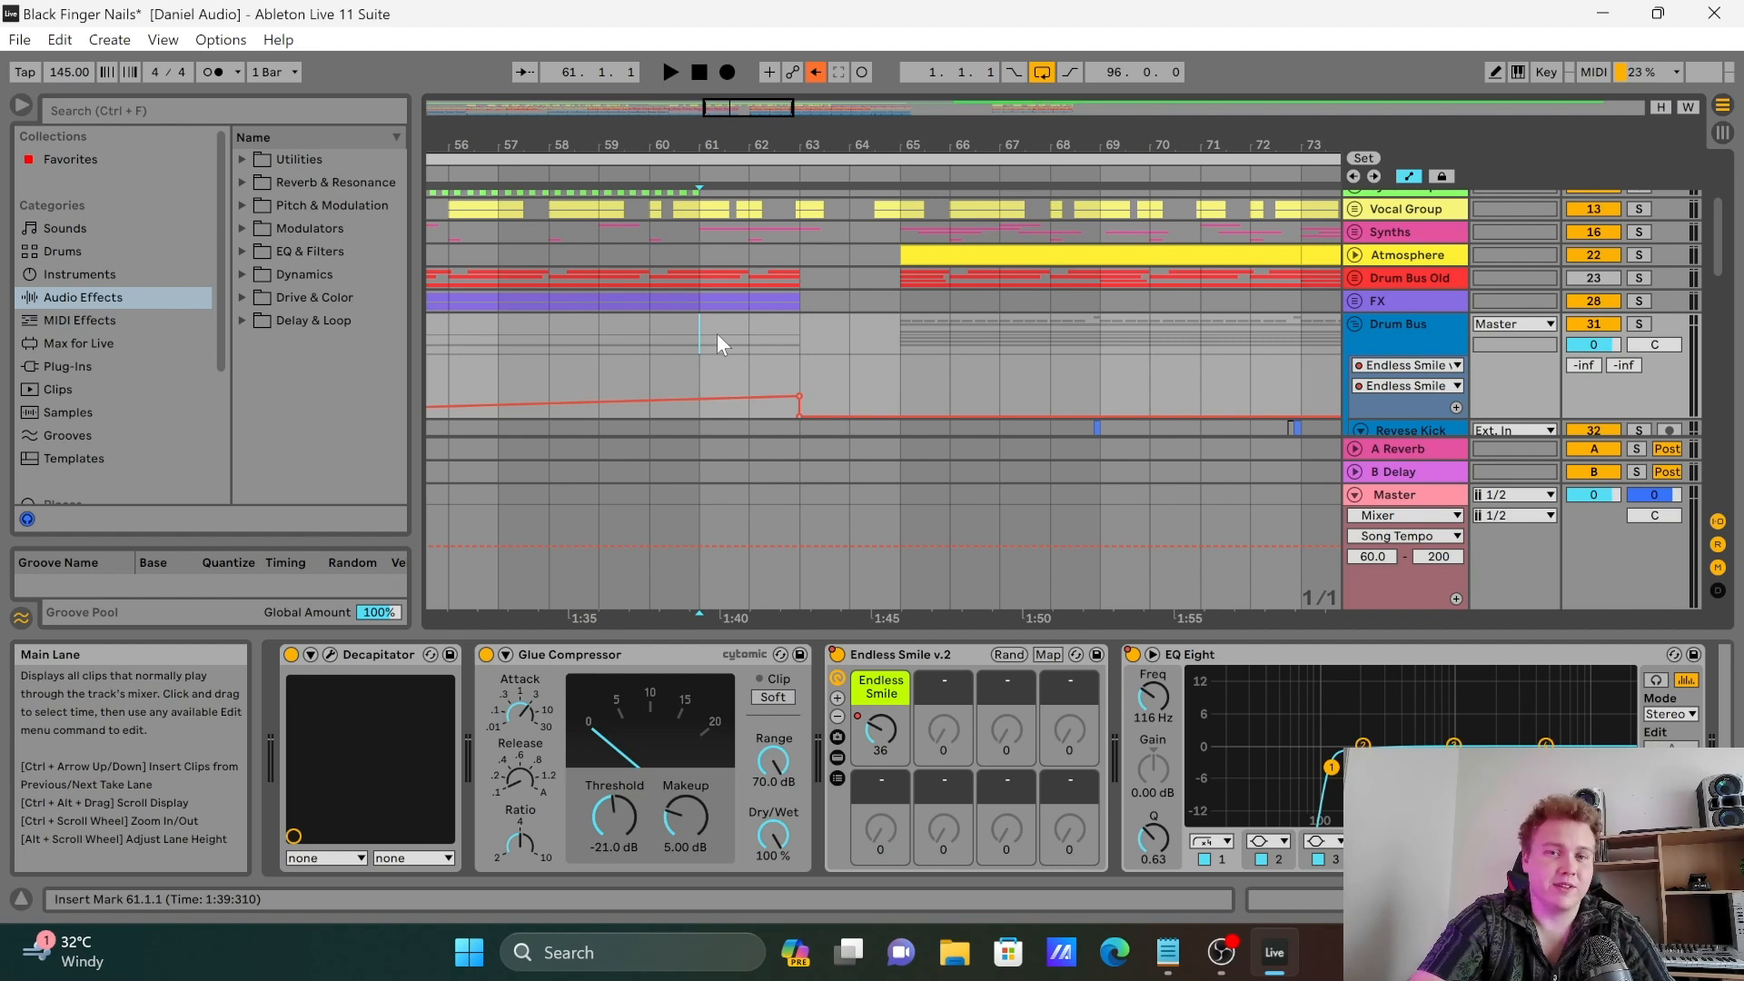
scroll(716, 334, down, 10)
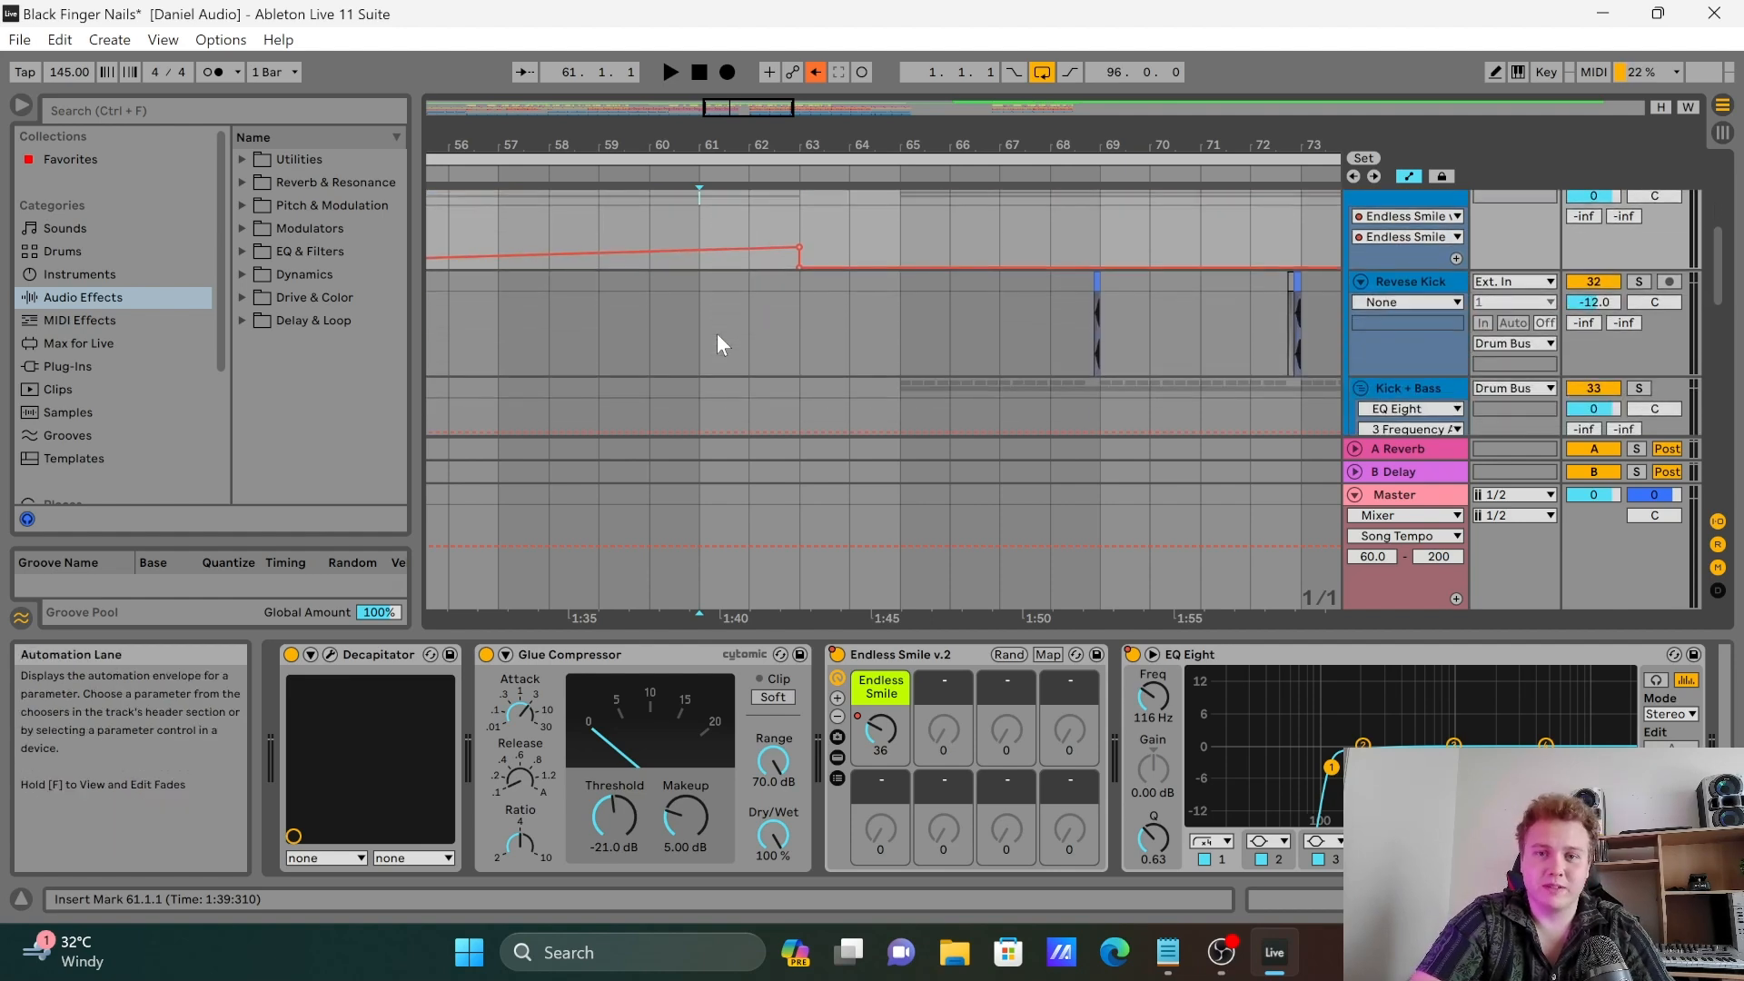
click(763, 297)
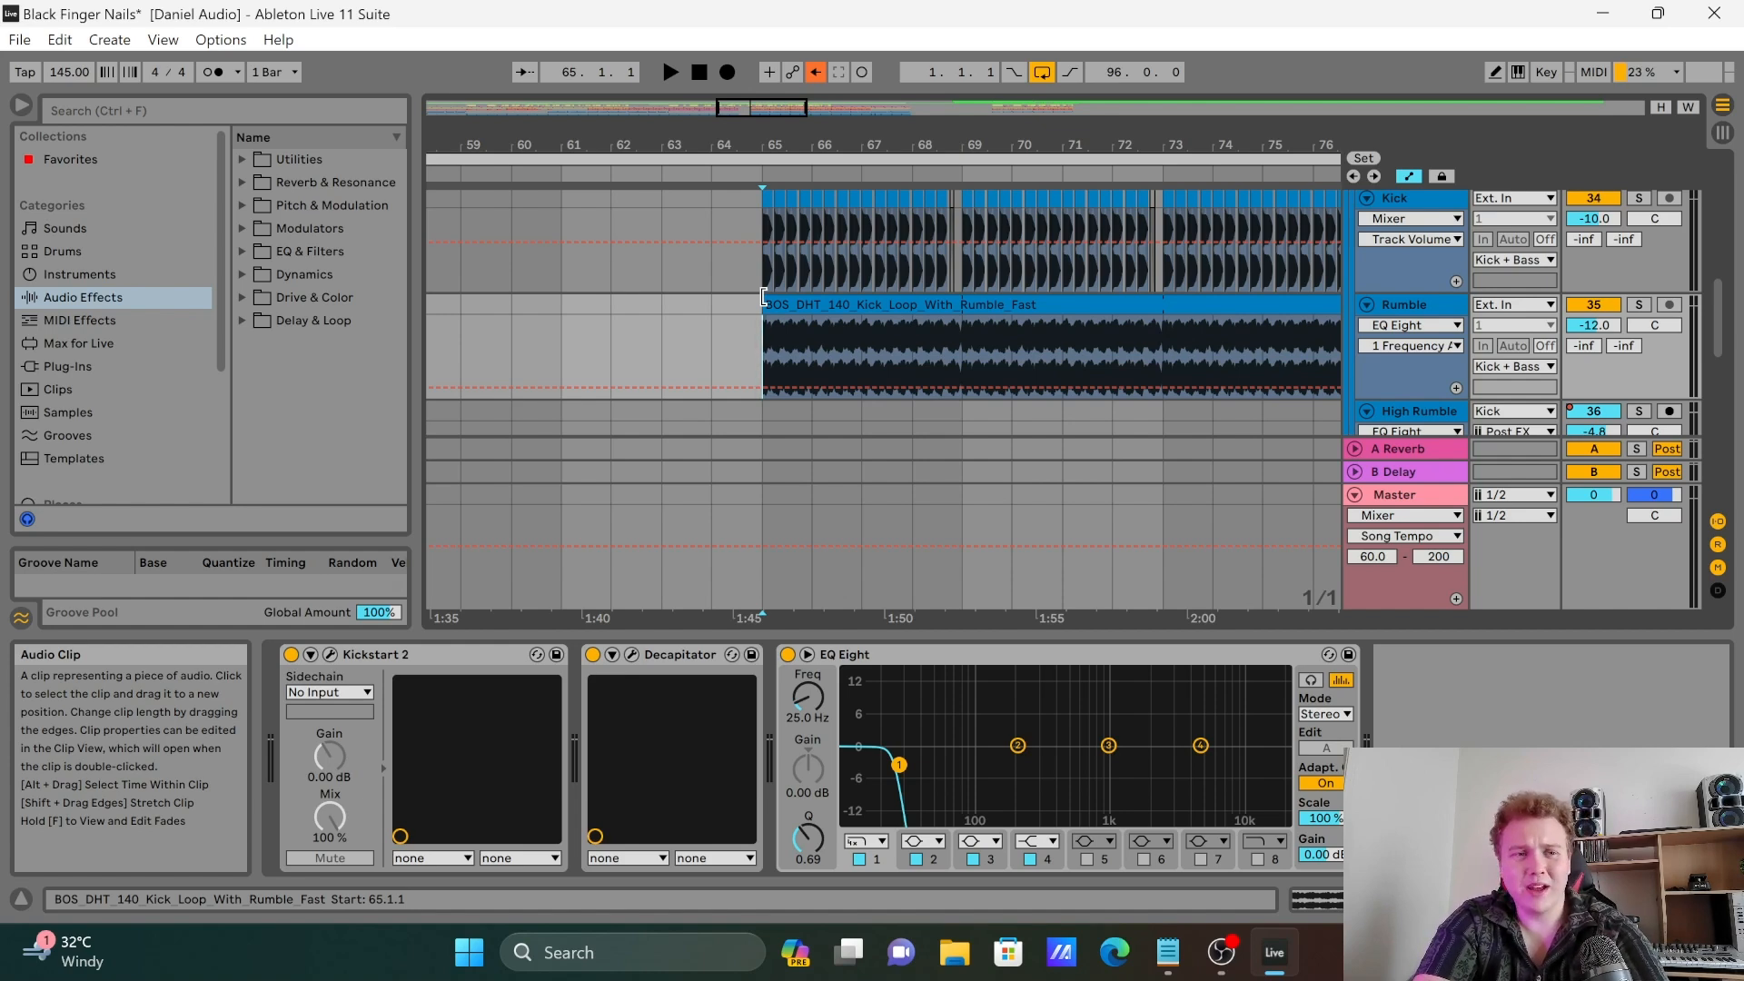
scroll(763, 297, down, 3)
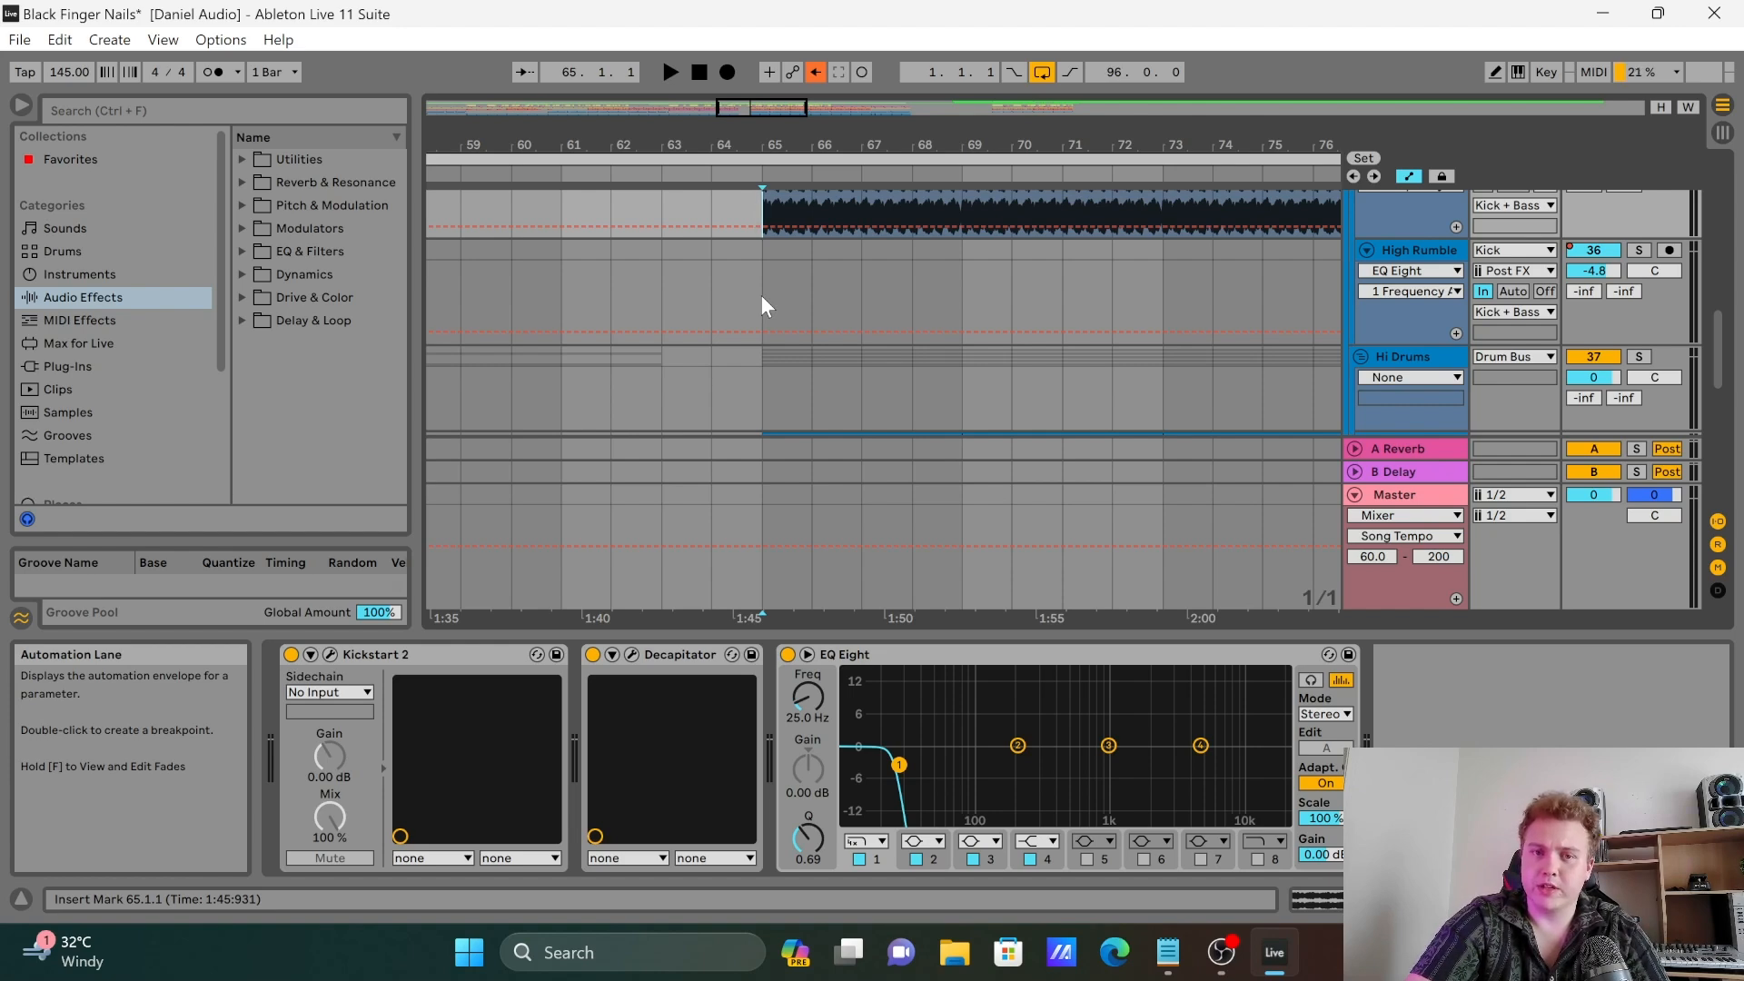
scroll(760, 294, up, 3)
scroll(760, 294, up, 1)
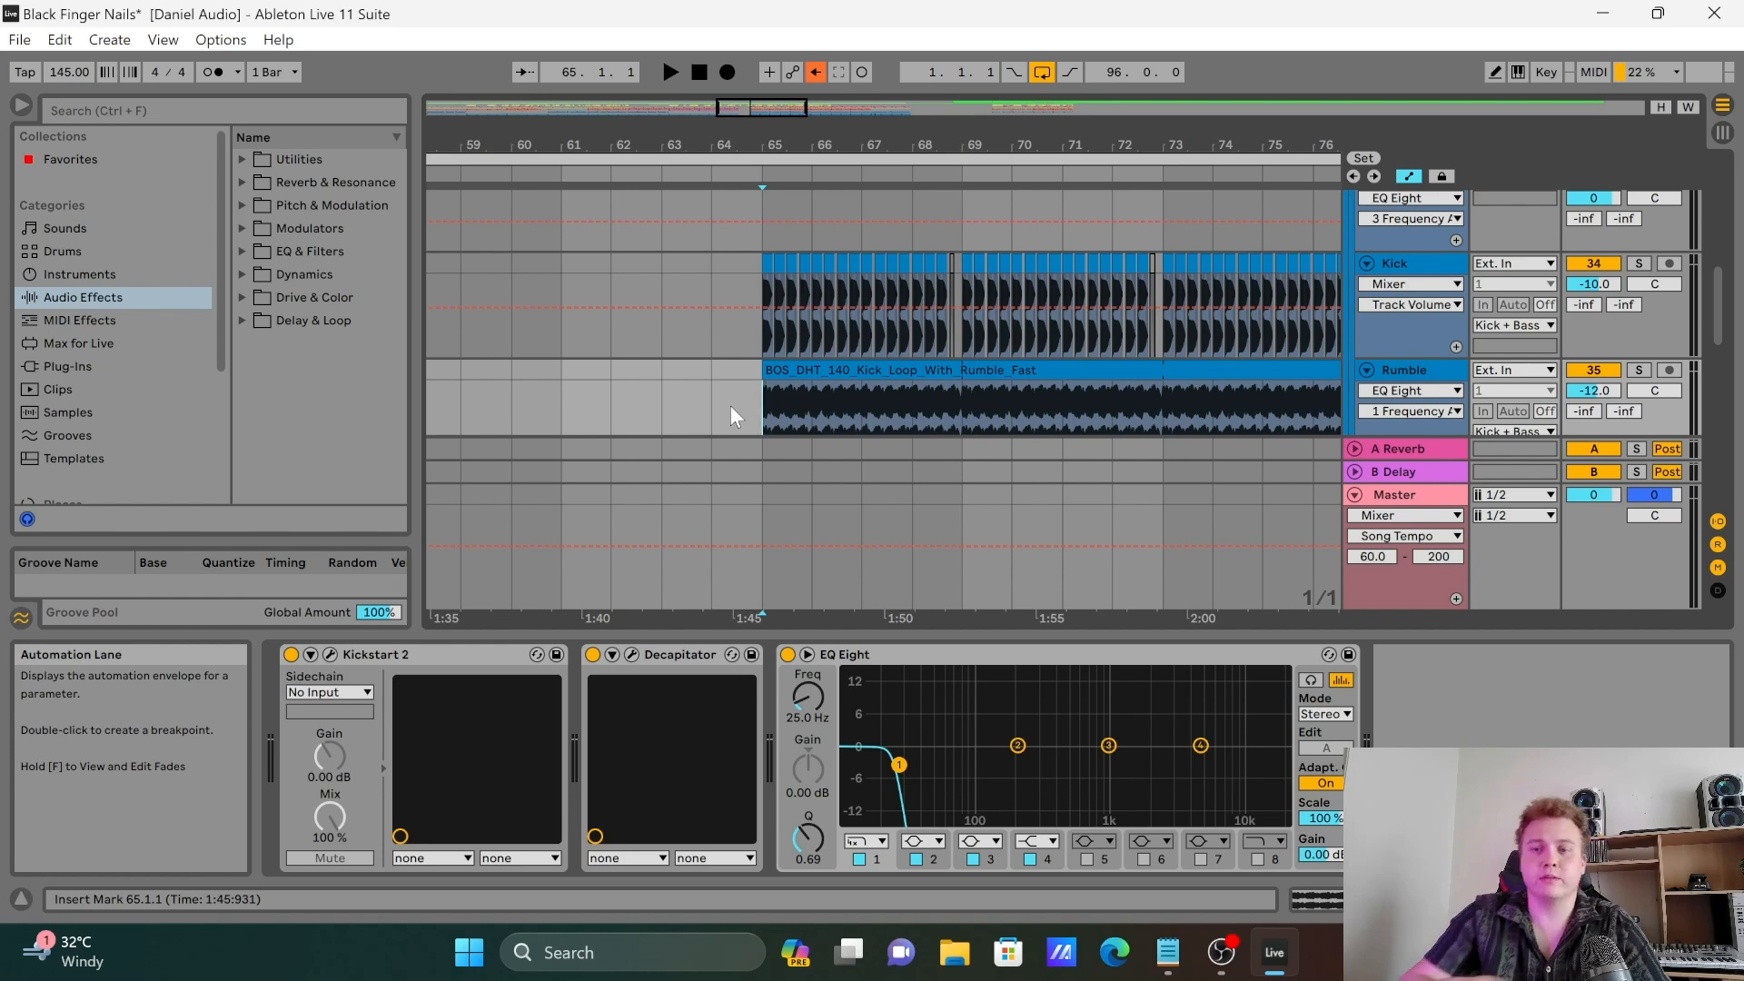
scroll(730, 405, up, 3)
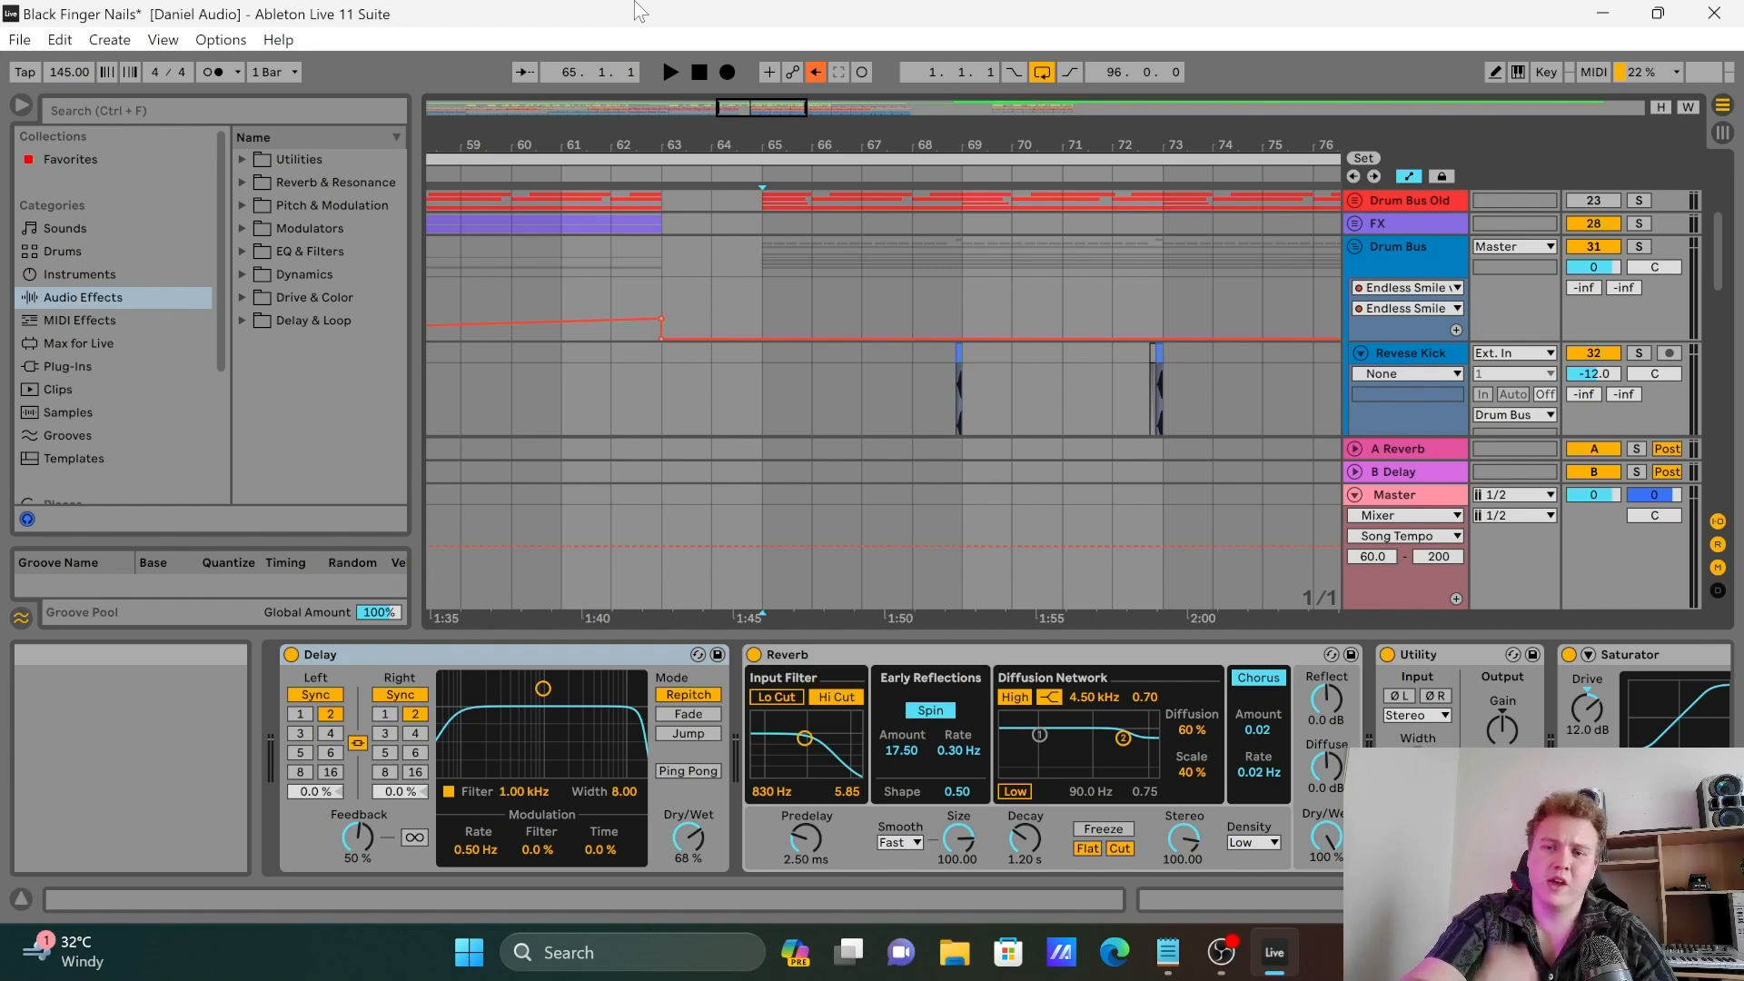
Step: Inspect the High Rumble track's effects and the percussion, hats and snare loops in the Hi Drums group at bar 65
click(761, 335)
scroll(761, 335, down, 5)
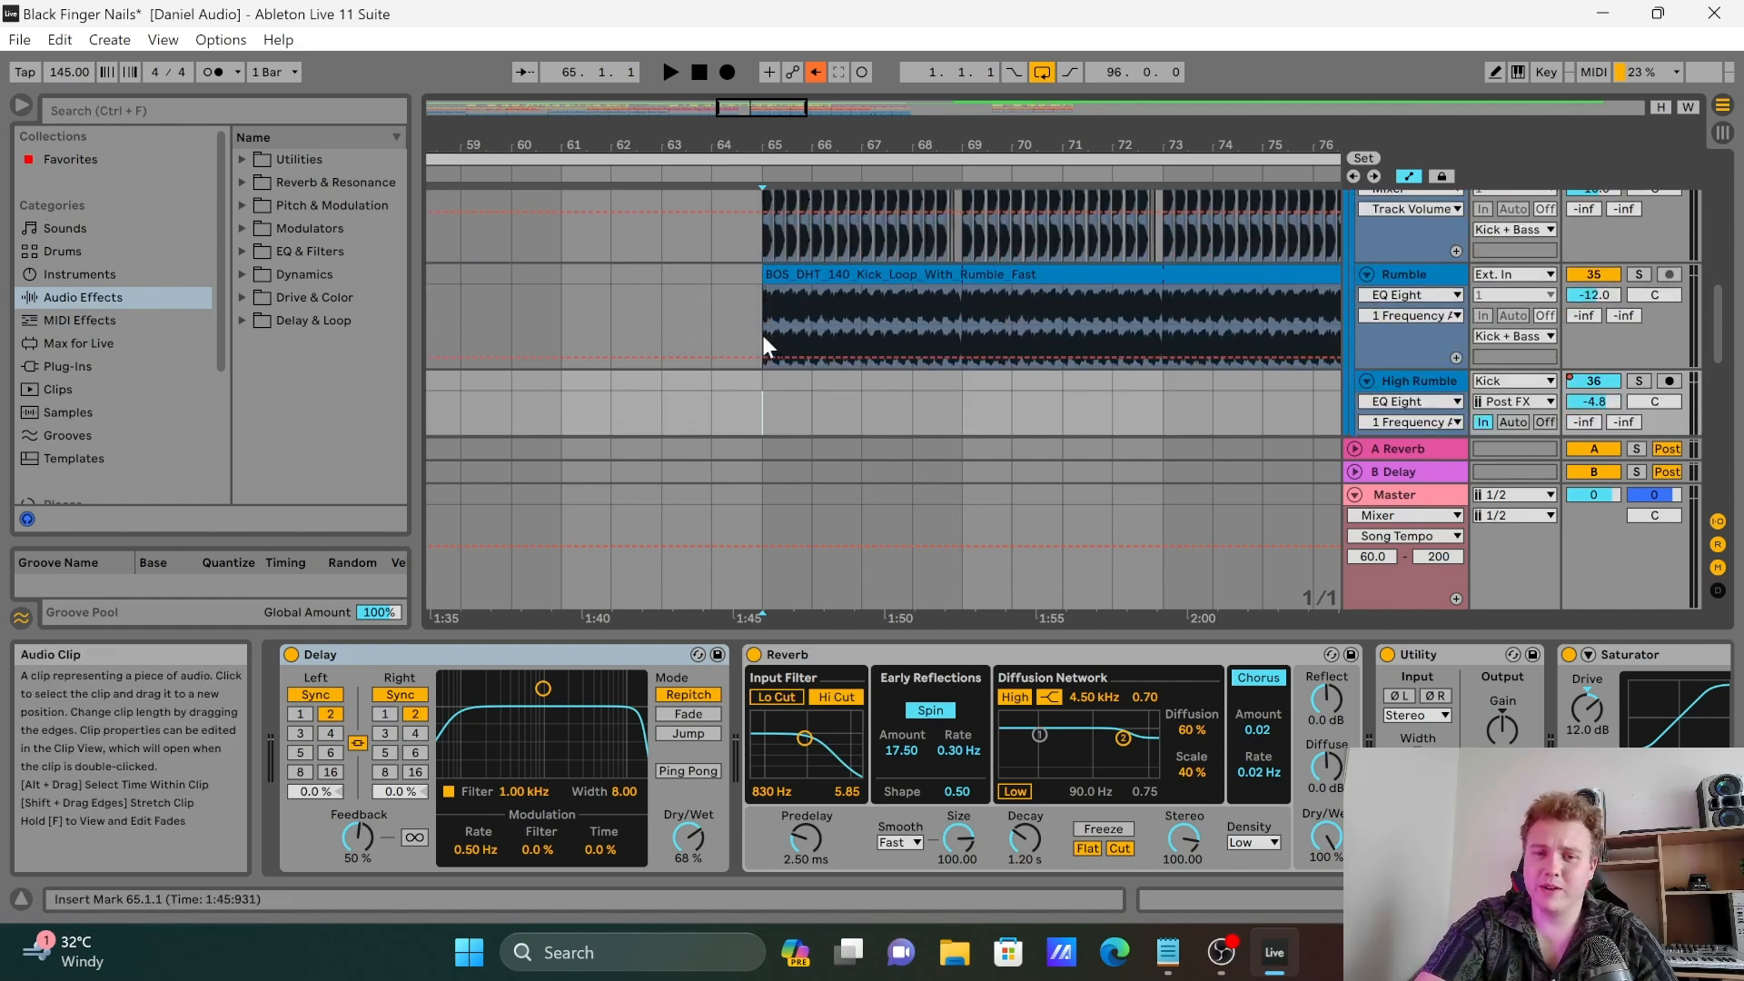
scroll(762, 336, down, 6)
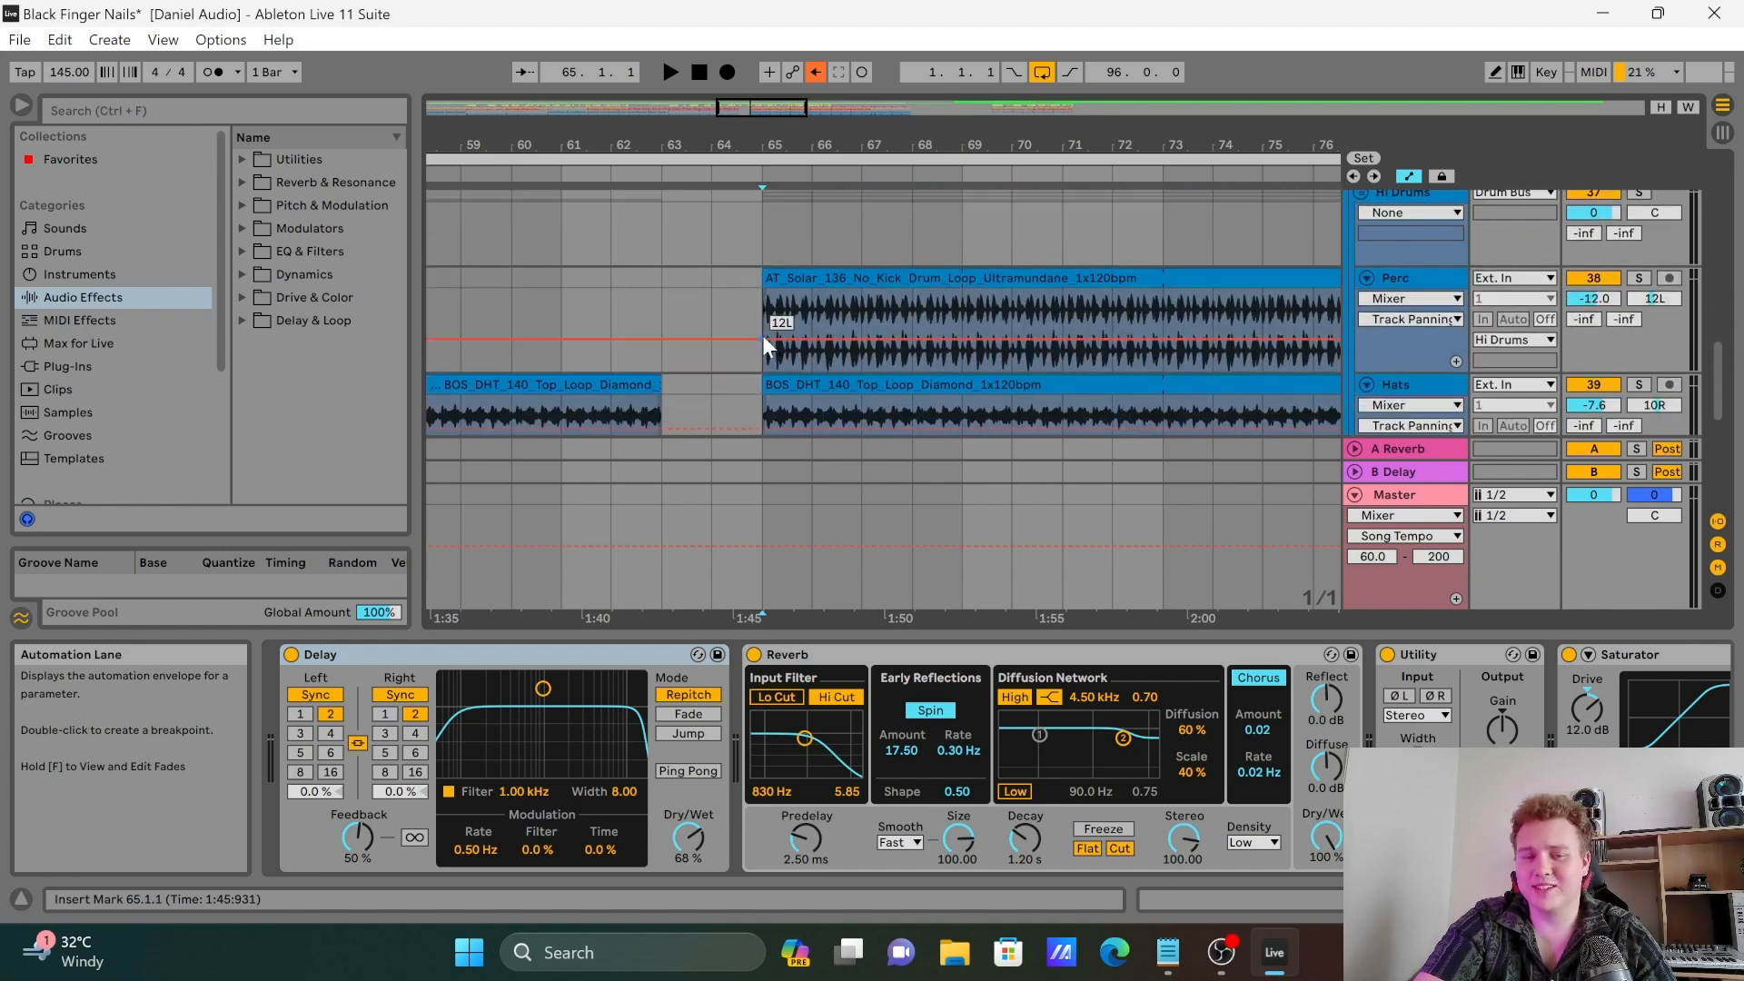
scroll(764, 337, up, 2)
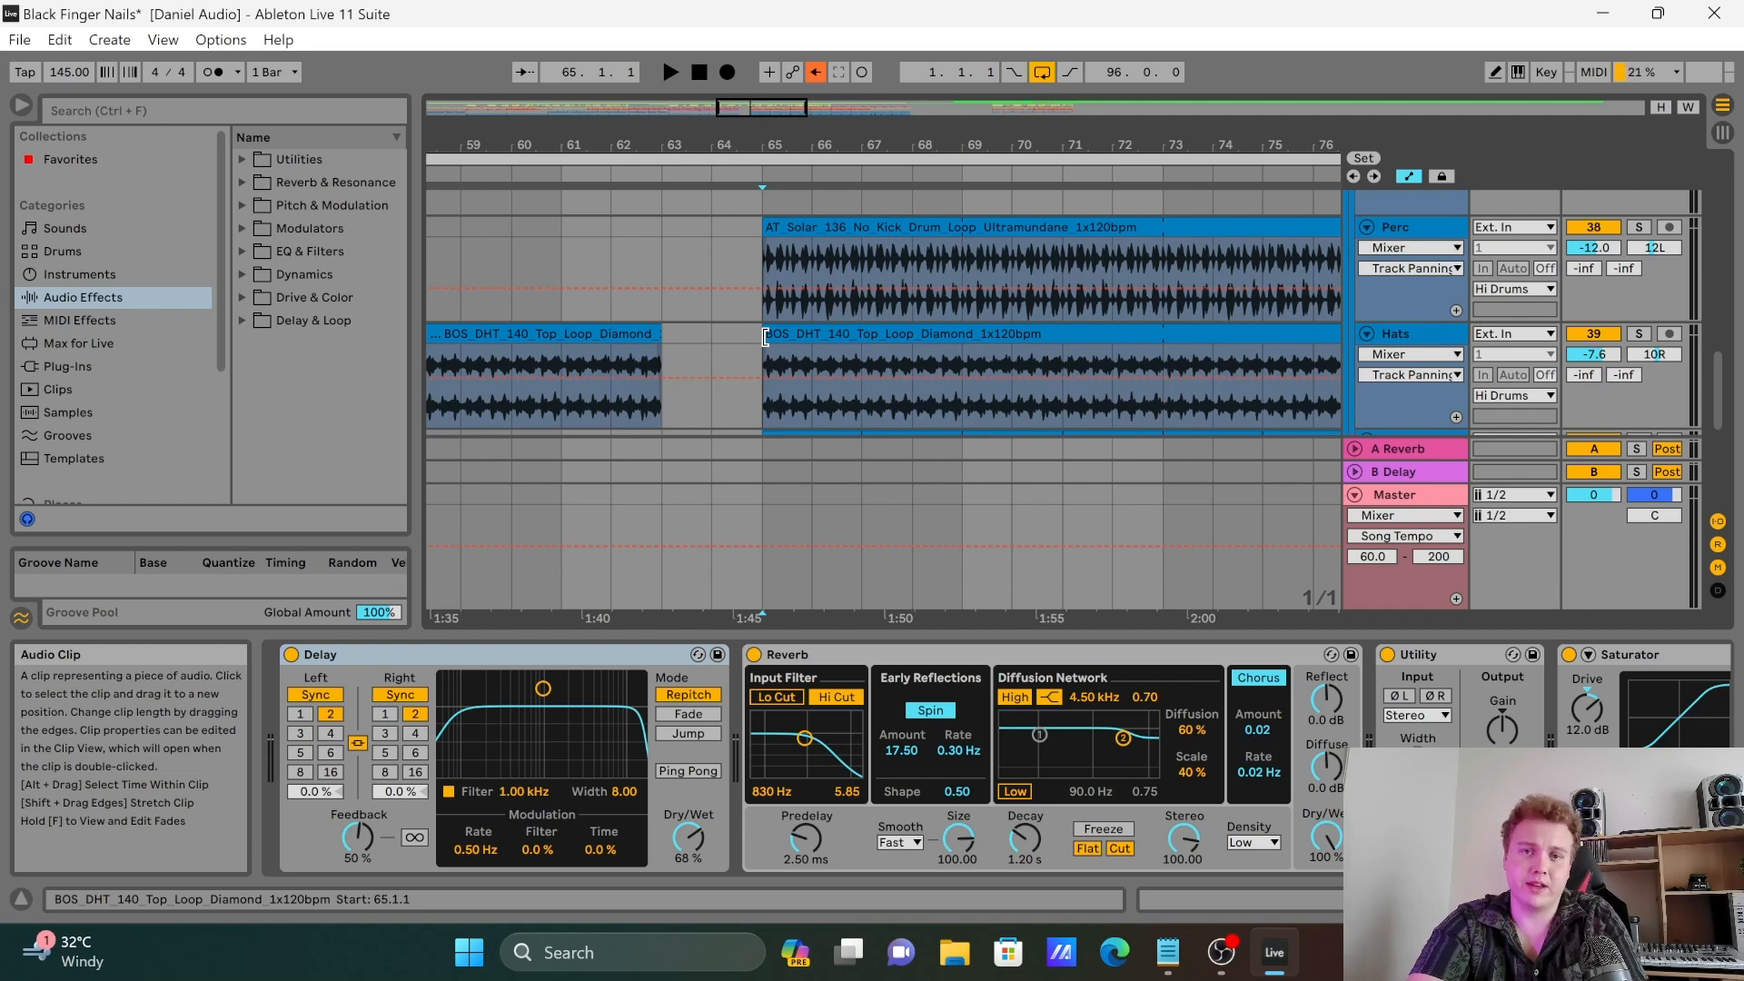
scroll(765, 337, down, 6)
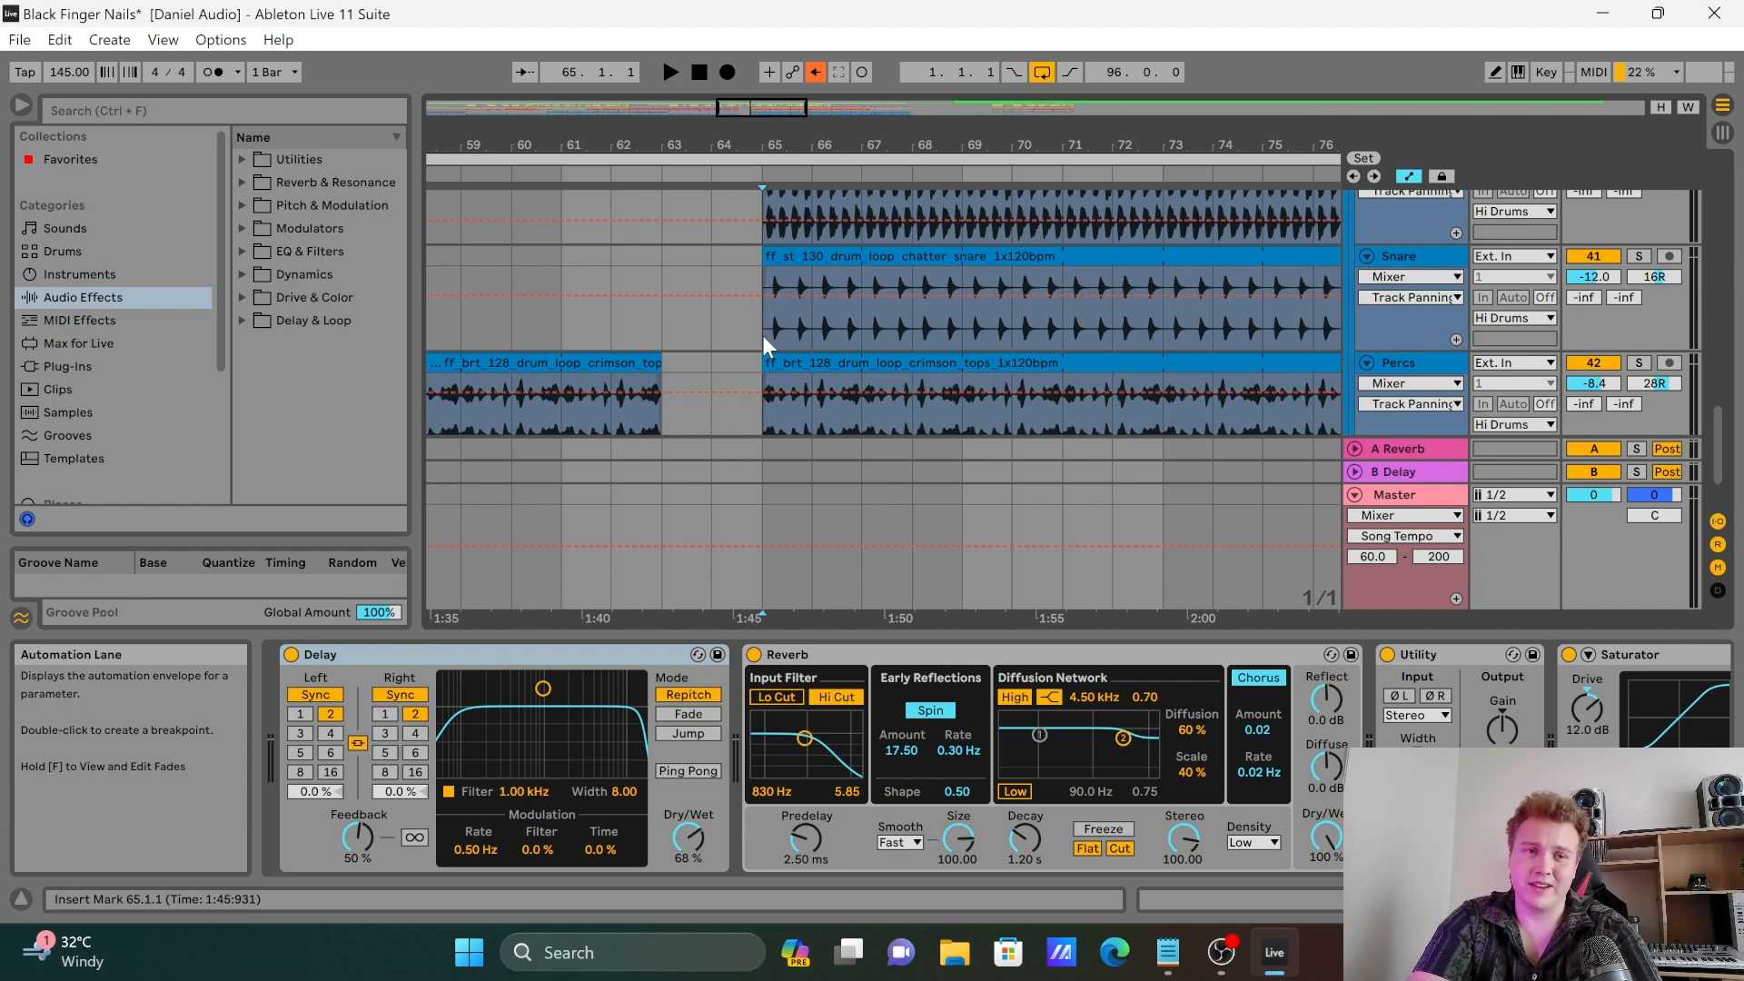
scroll(815, 407, down, 1)
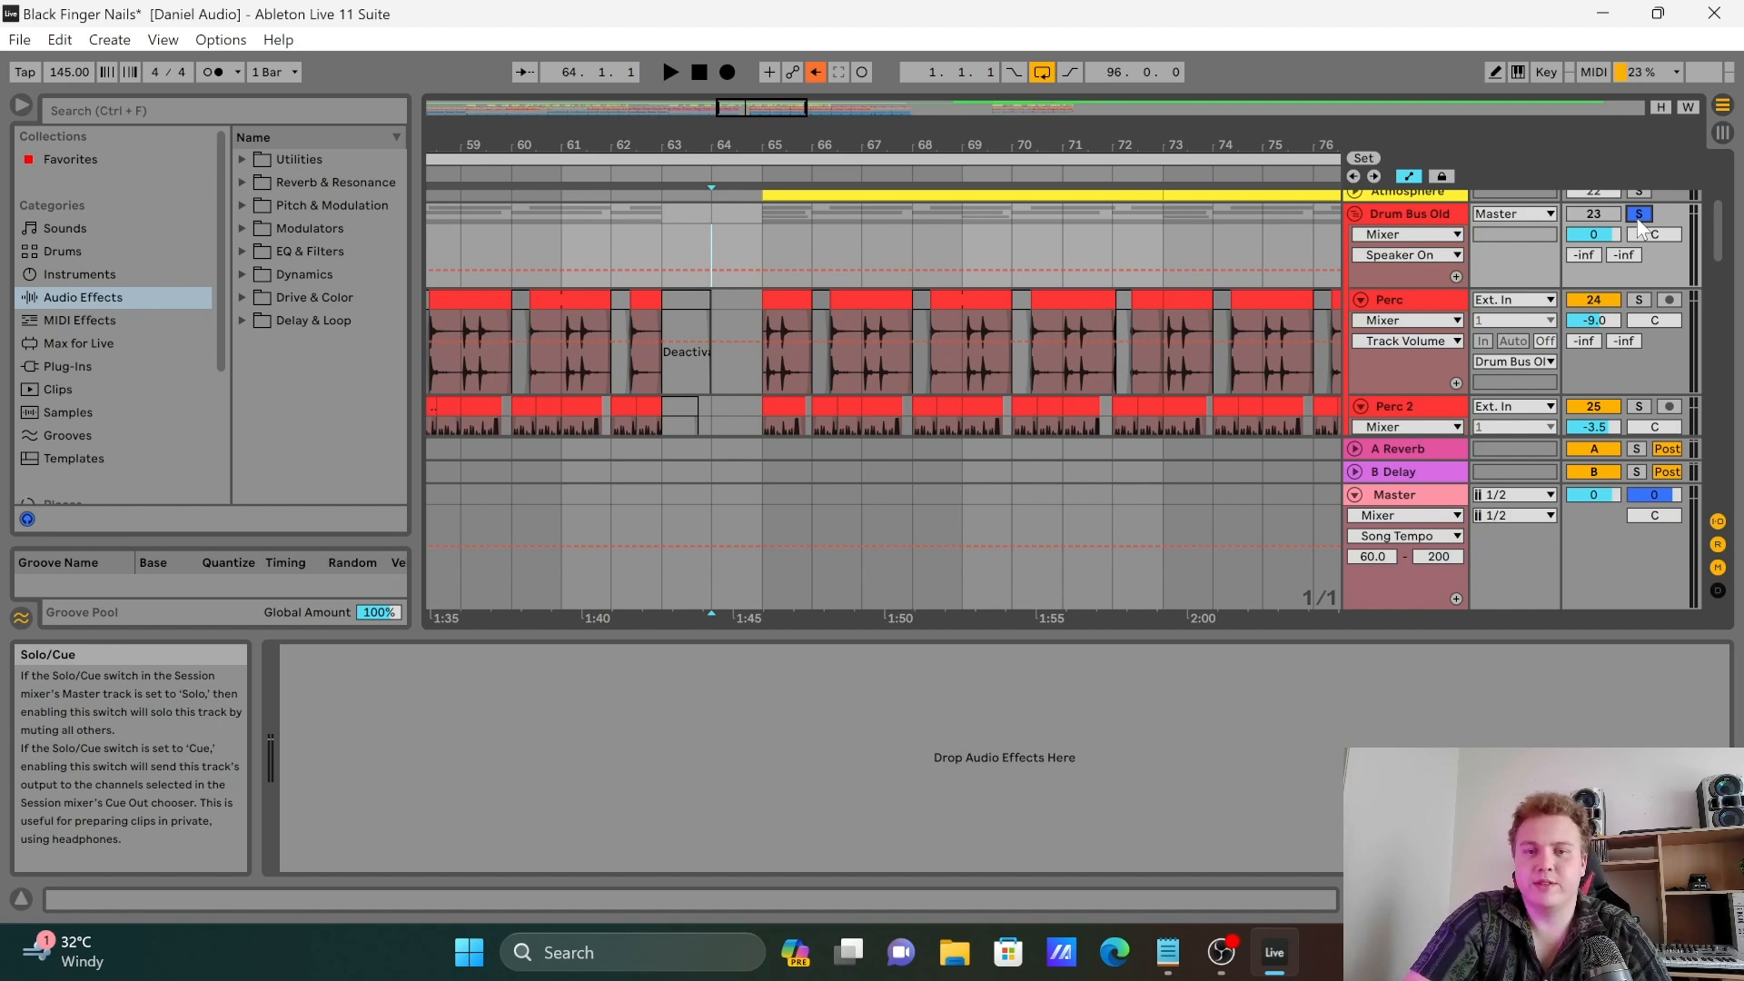
Step: Review the tracks in the soloed Drum Bus Old group and play it from bar 64
scroll(1237, 334, down, 3)
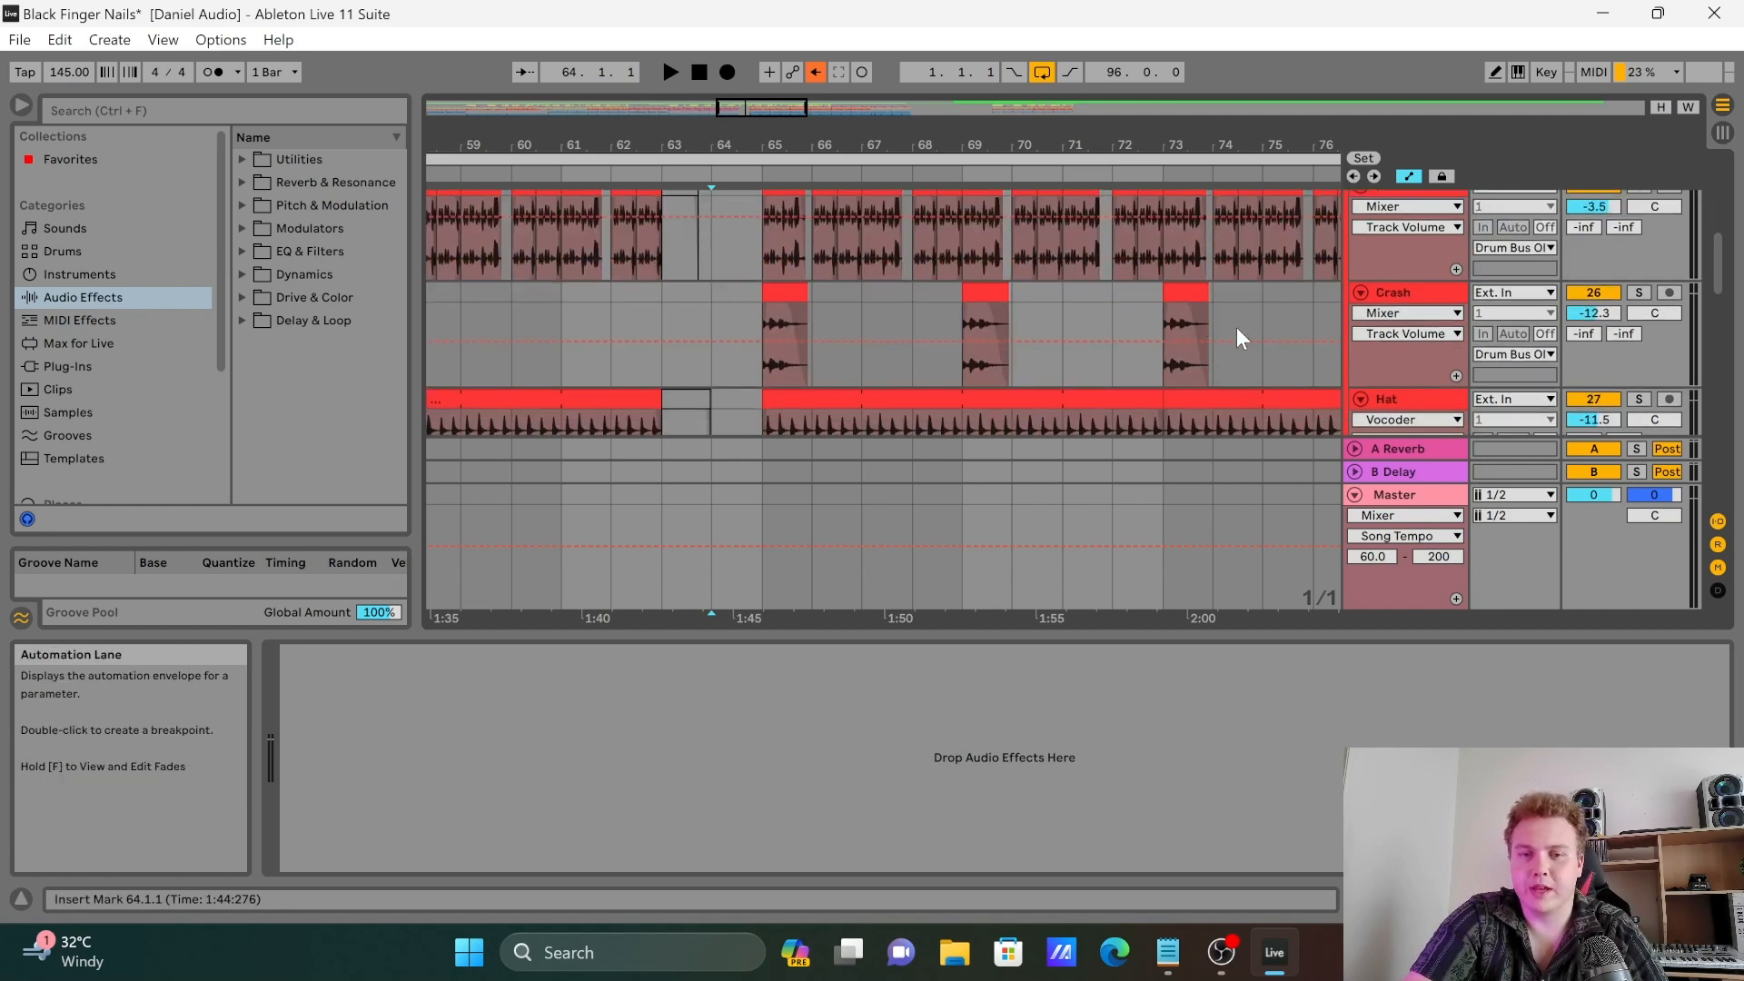
scroll(1237, 334, up, 3)
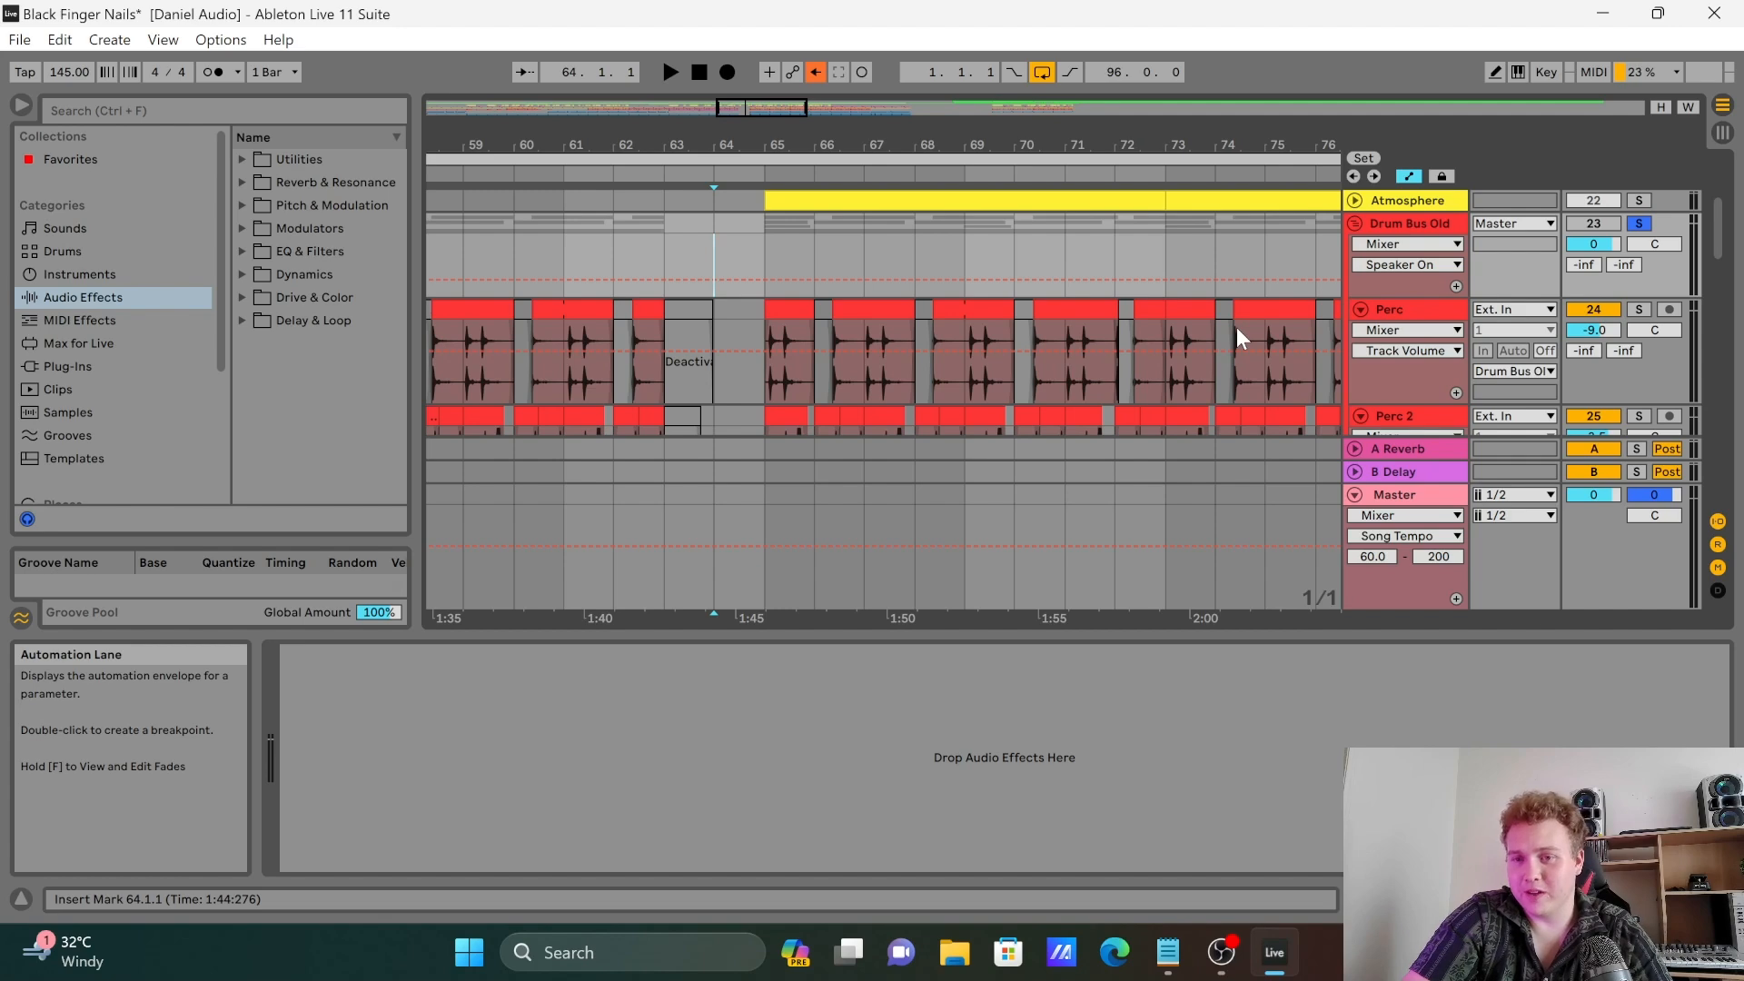
click(727, 315)
key(space)
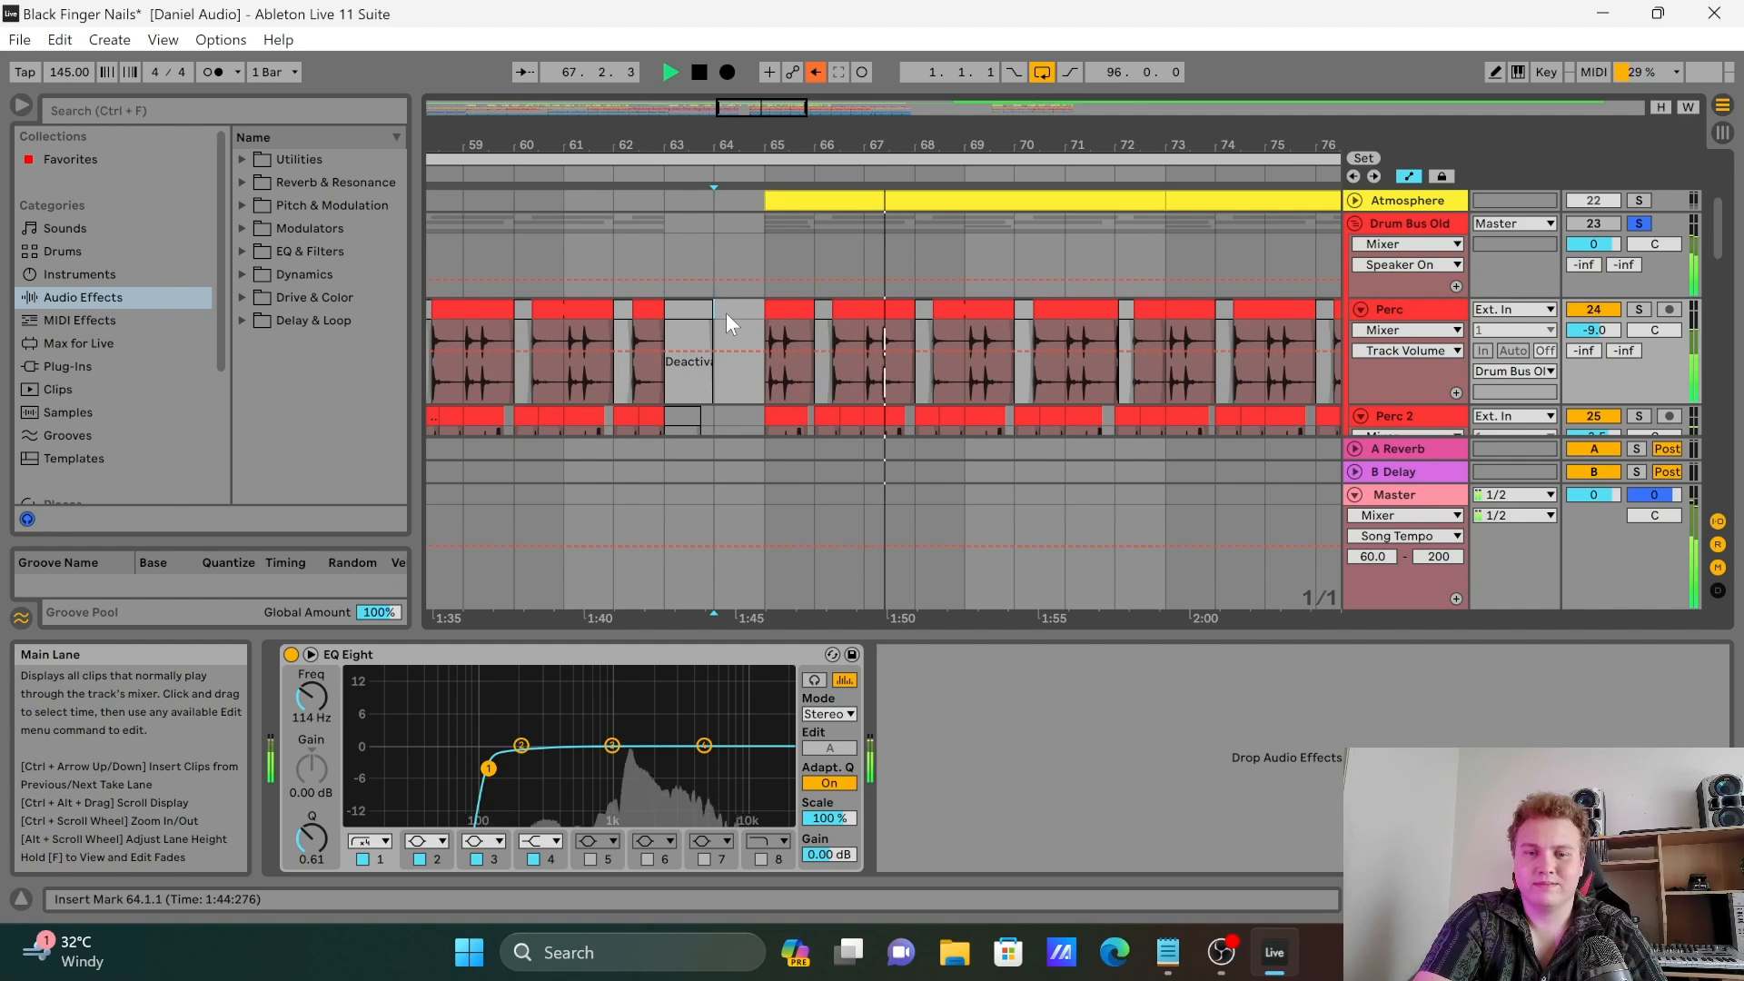
key(space)
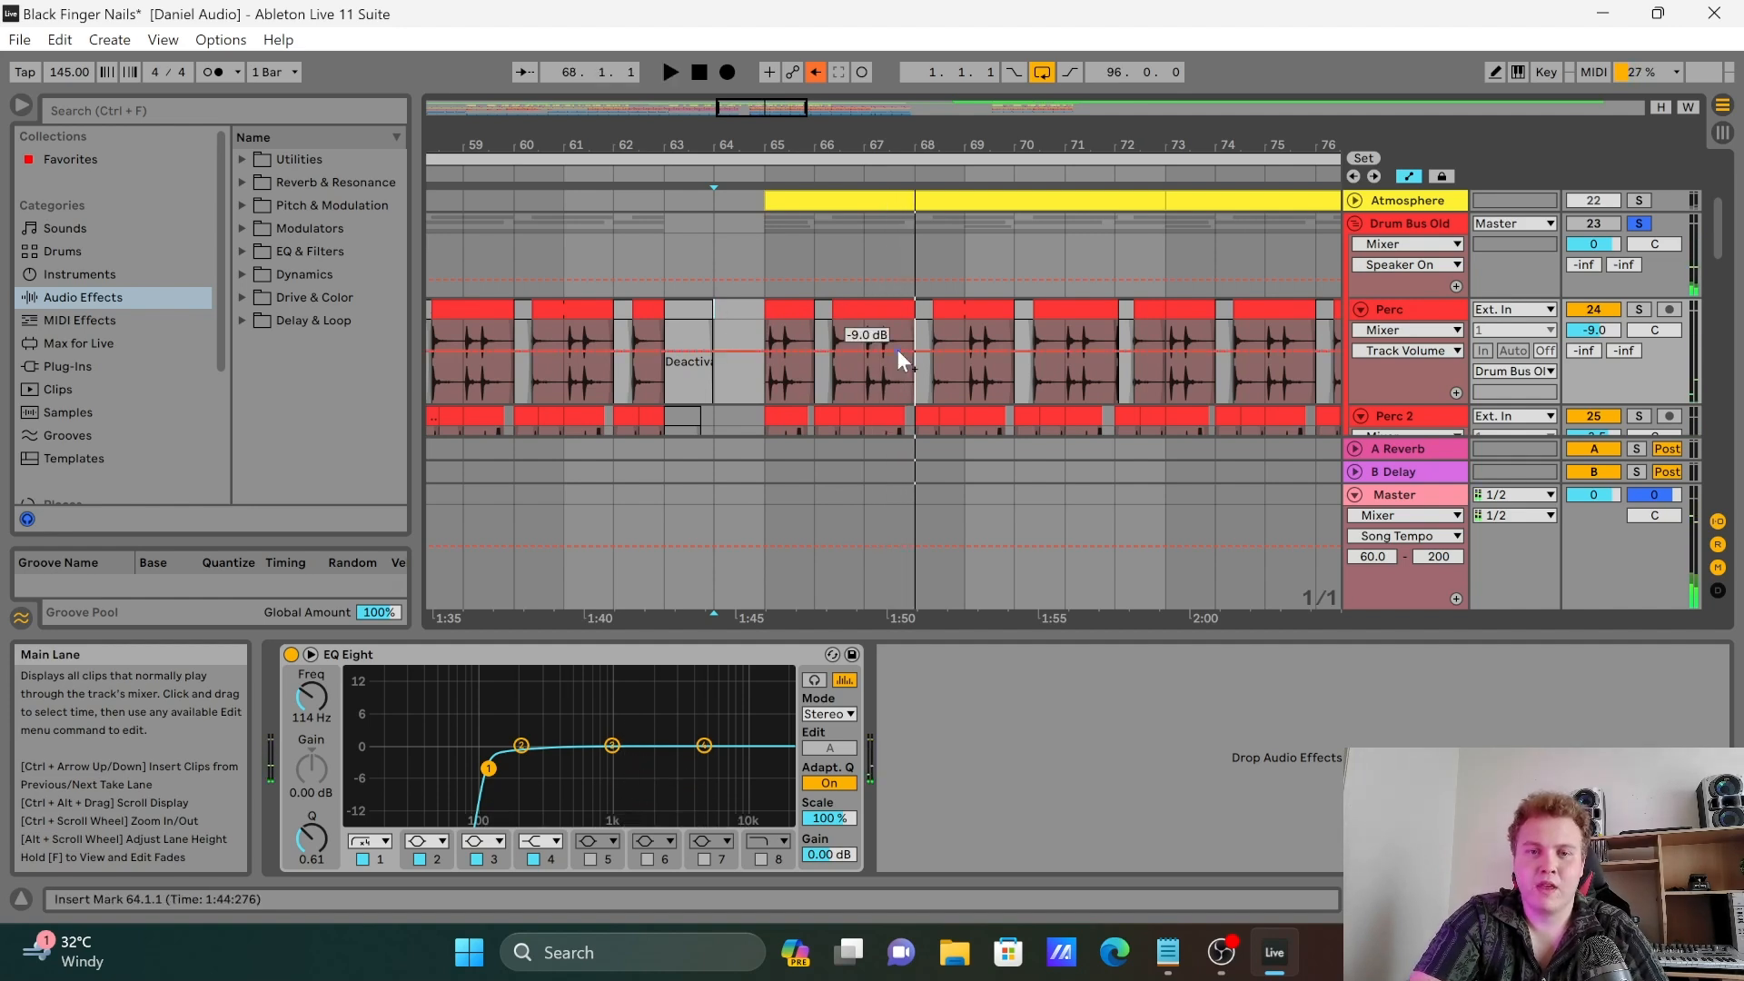
Step: Solo the Drum Bus group and play it from bar 65 to hear the new drums
scroll(899, 360, down, 10)
scroll(705, 258, up, 10)
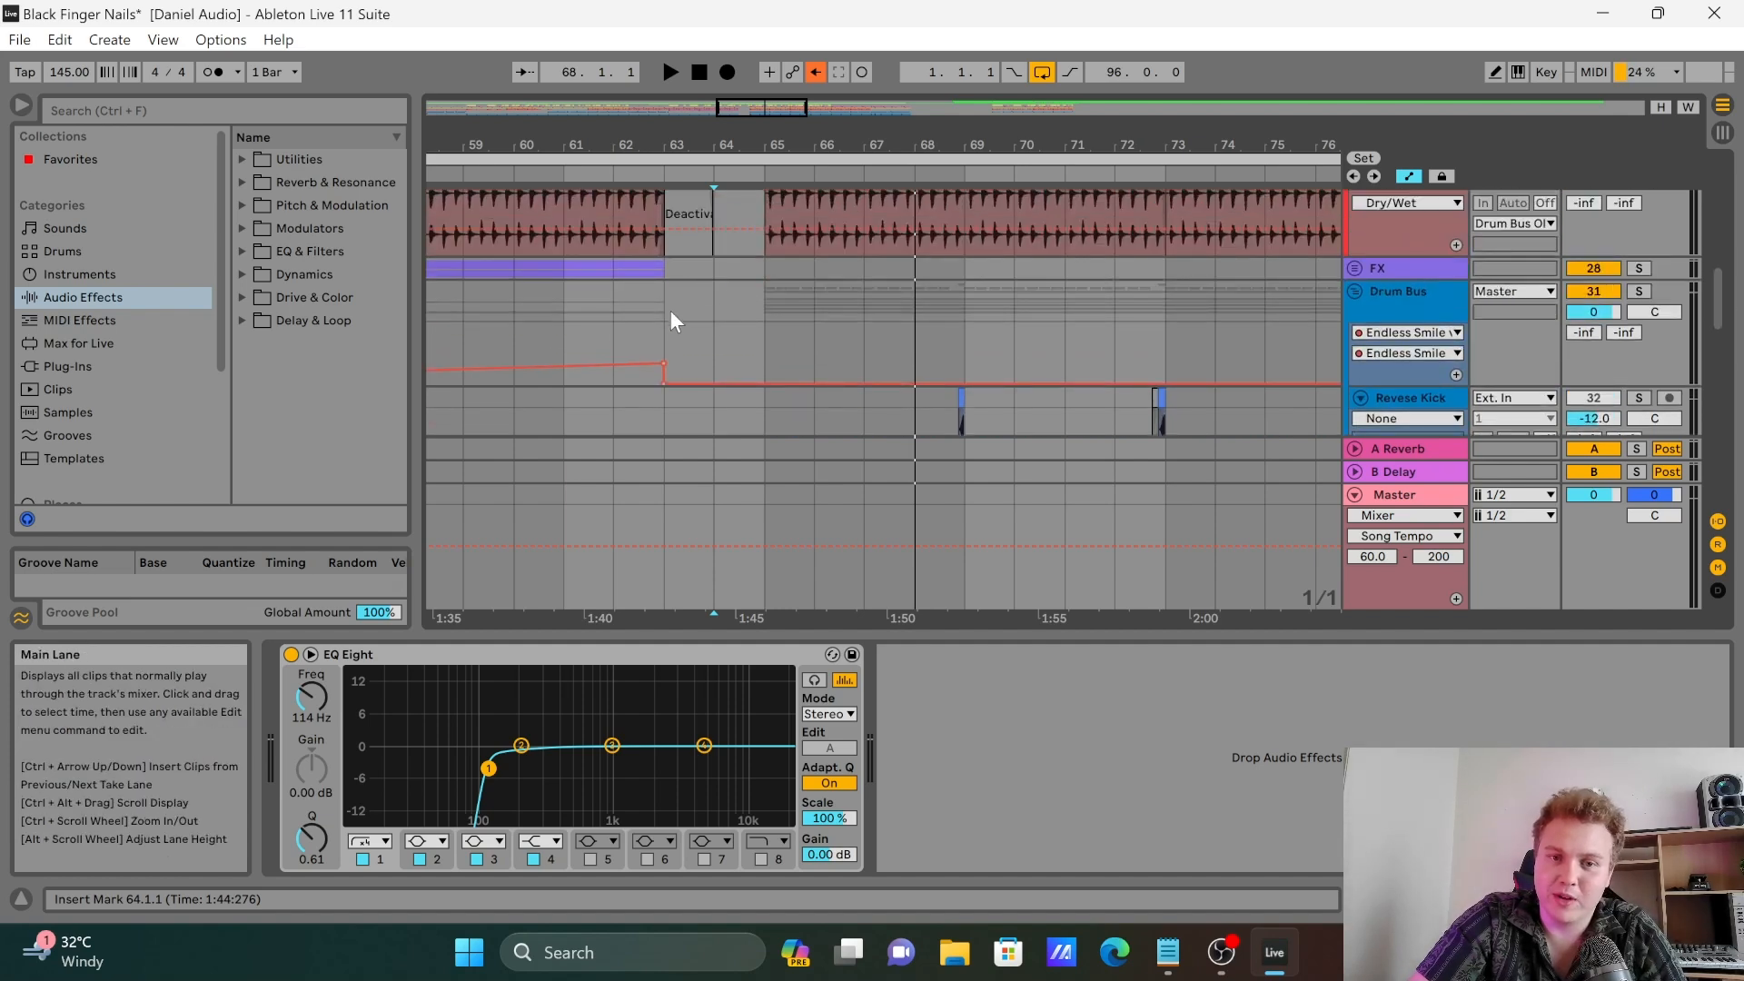
click(672, 309)
click(765, 313)
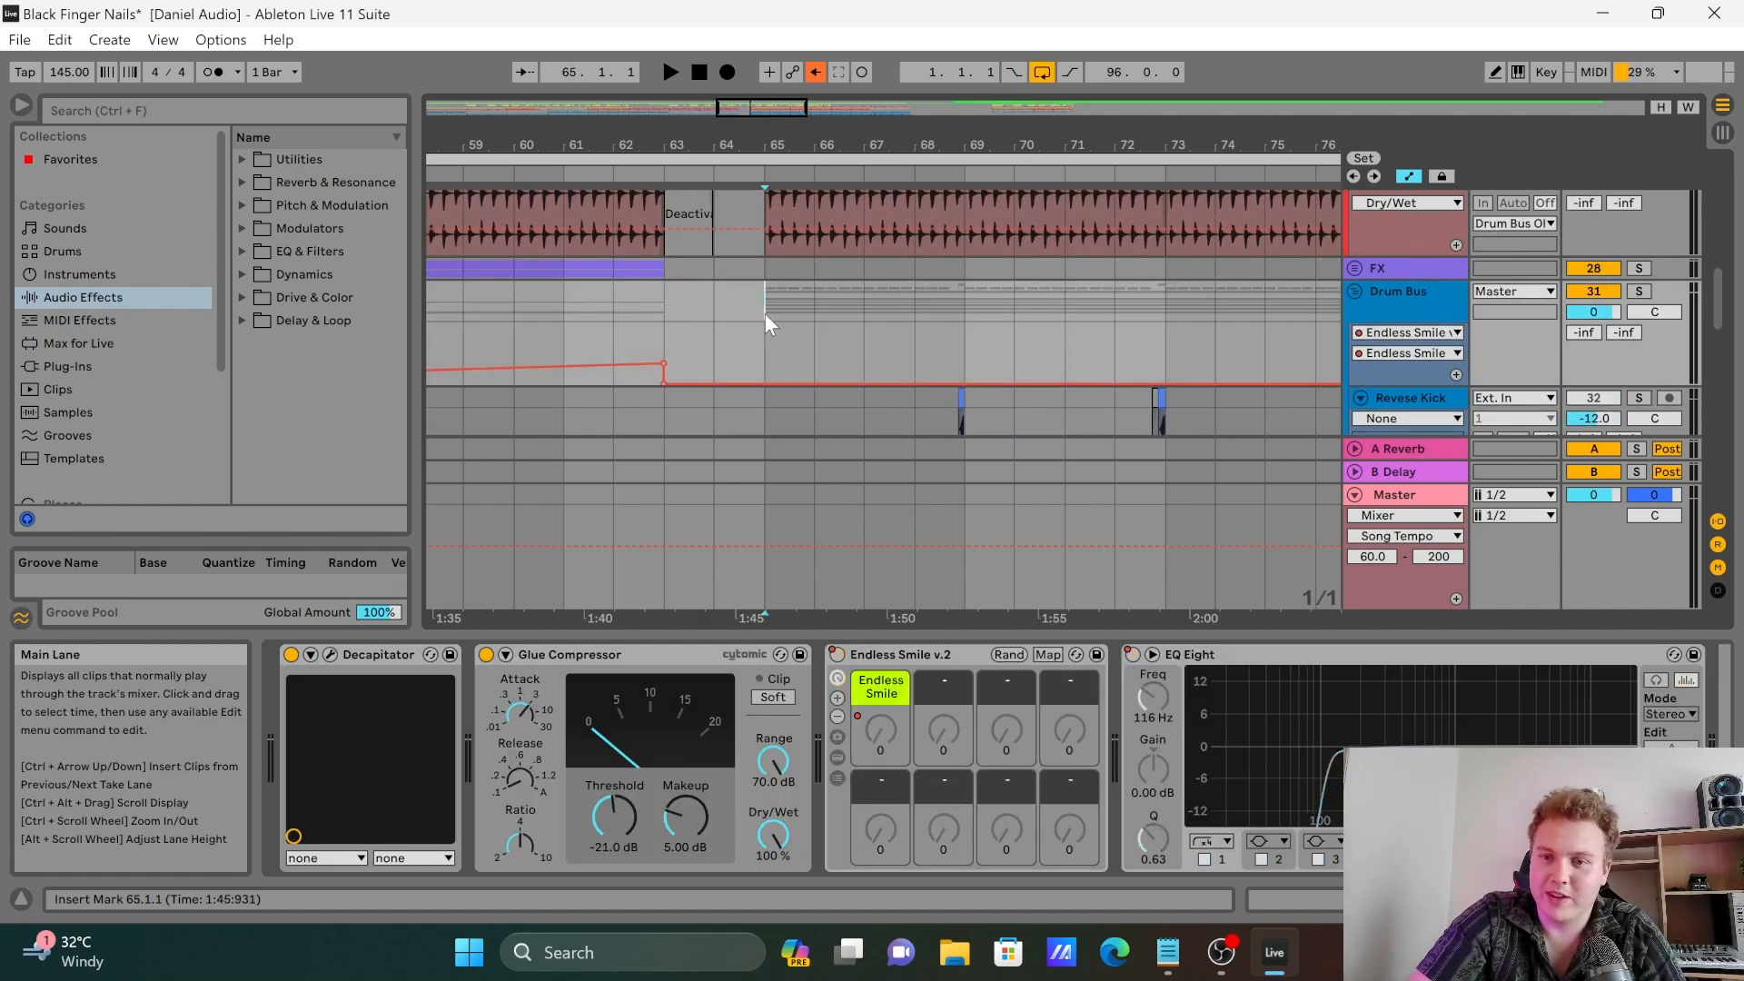
click(1640, 293)
key(space)
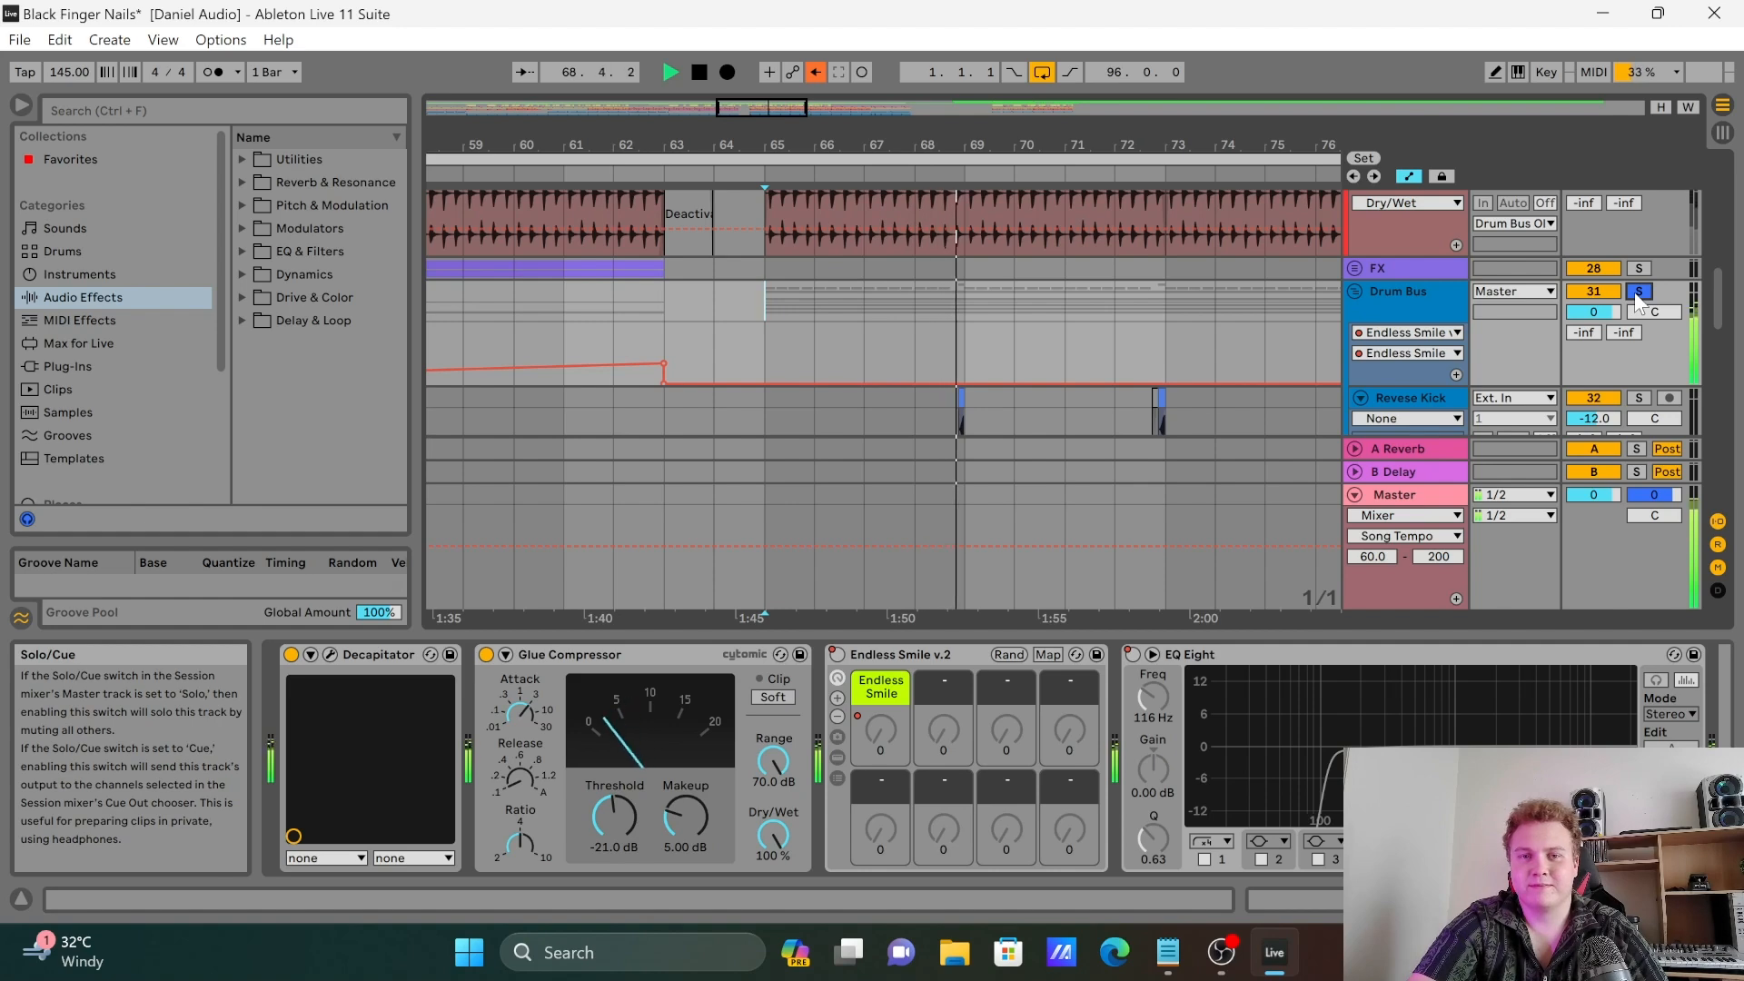
key(space)
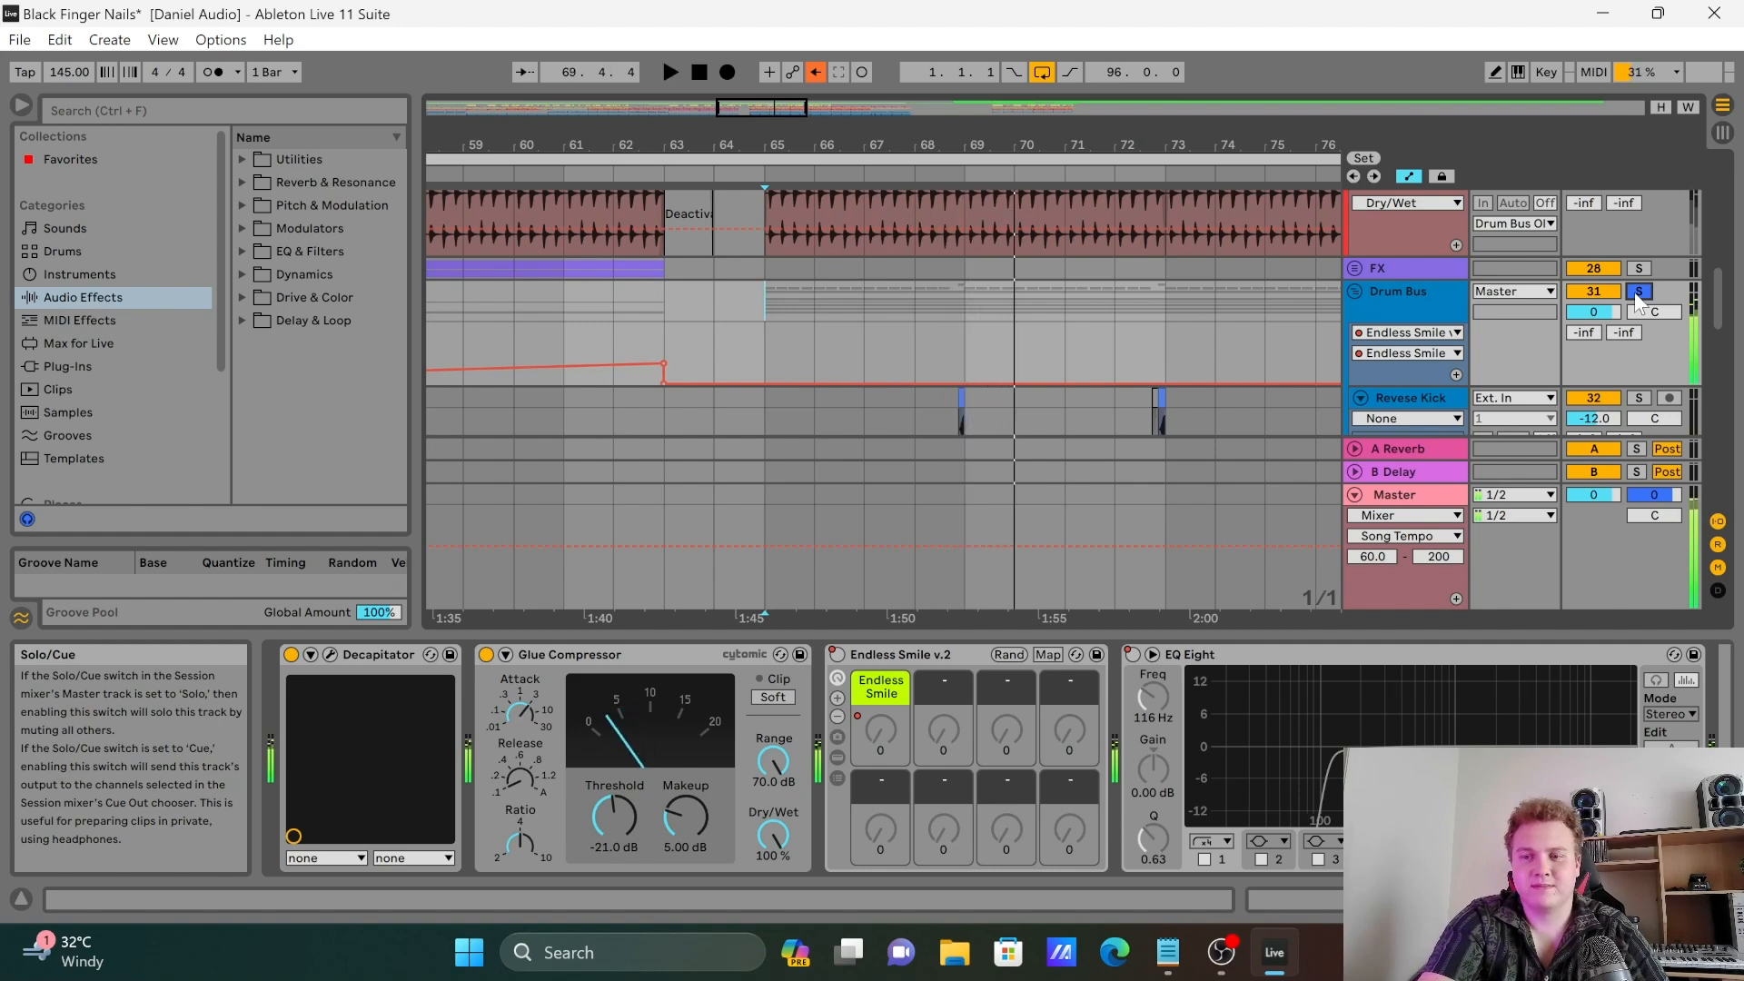
Step: Solo the Kick + Bass group and play it from bar 65, checking its Kick and Rumble tracks
scroll(1130, 403, down, 5)
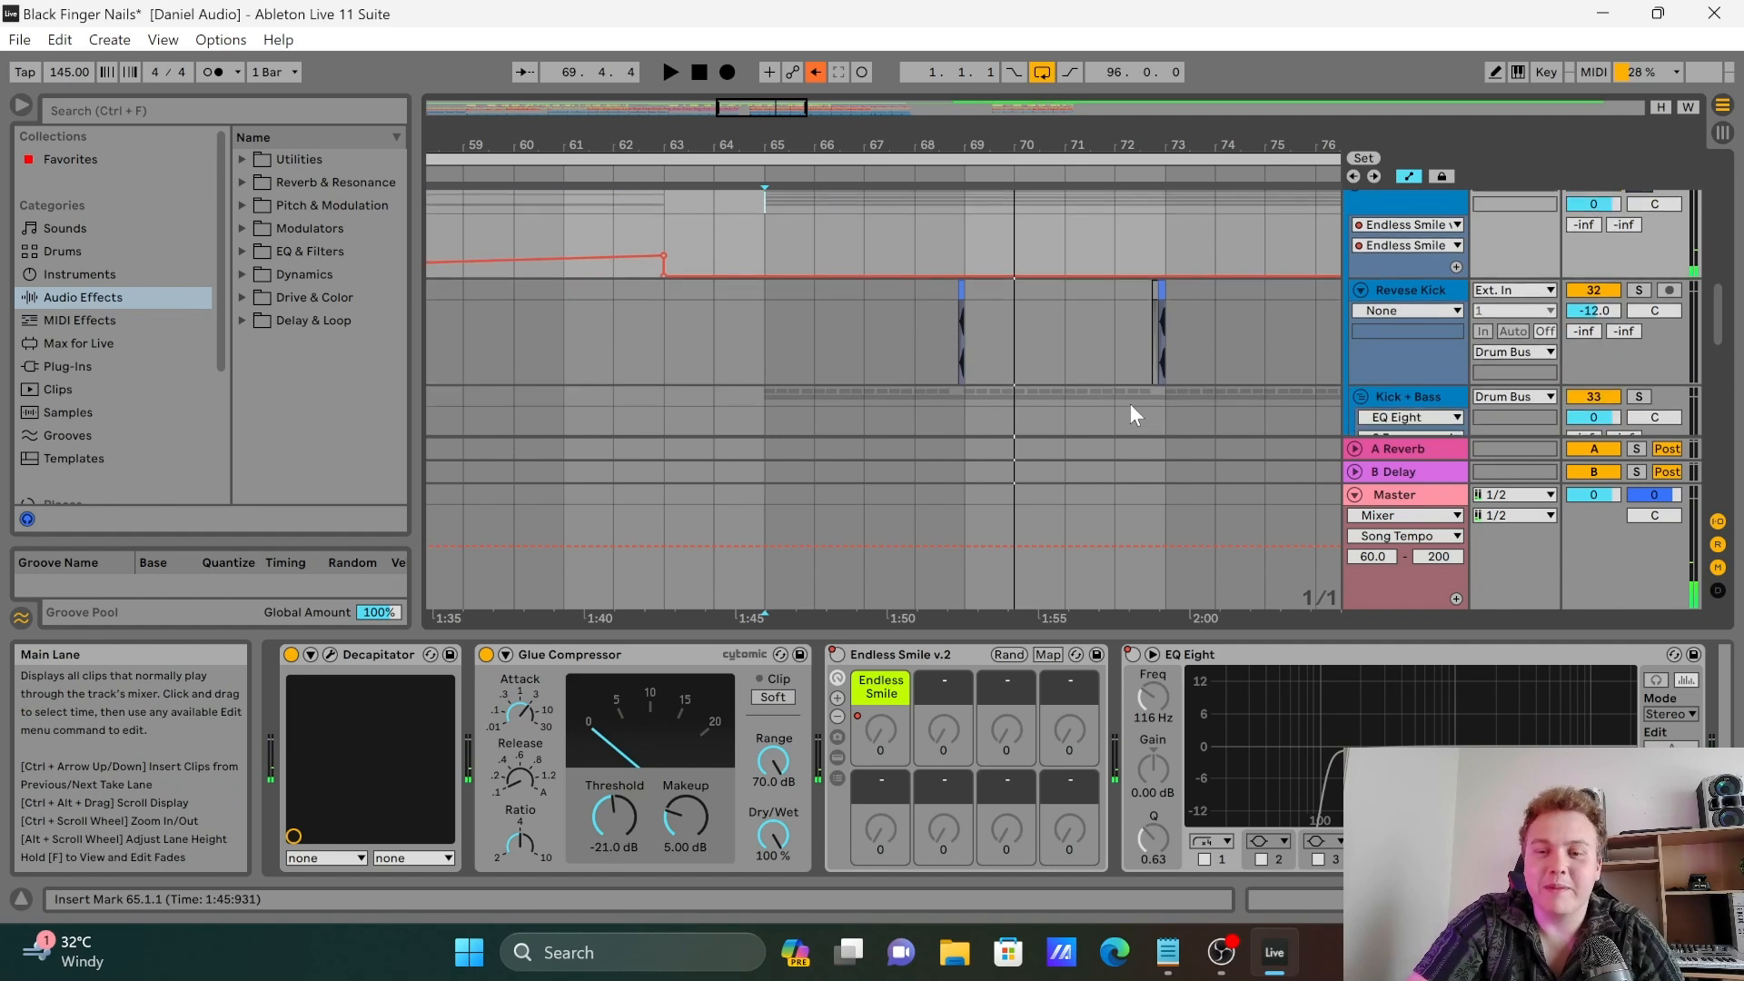
scroll(754, 325, up, 2)
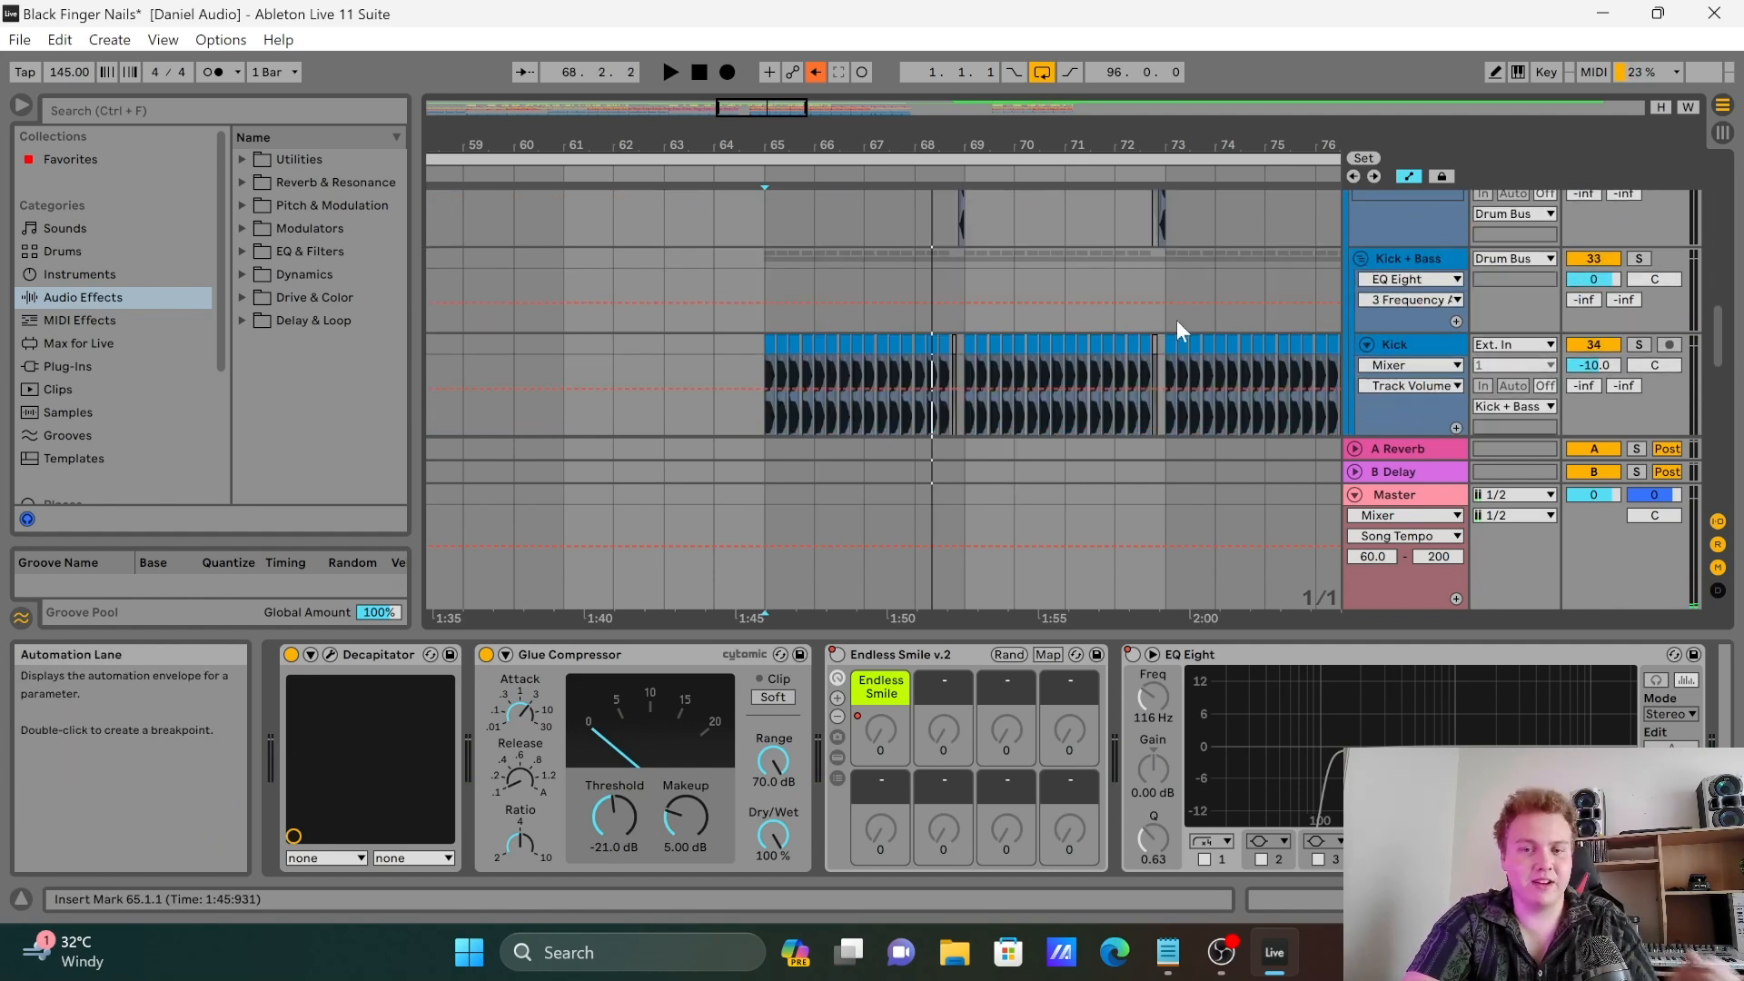
scroll(1453, 336, up, 1)
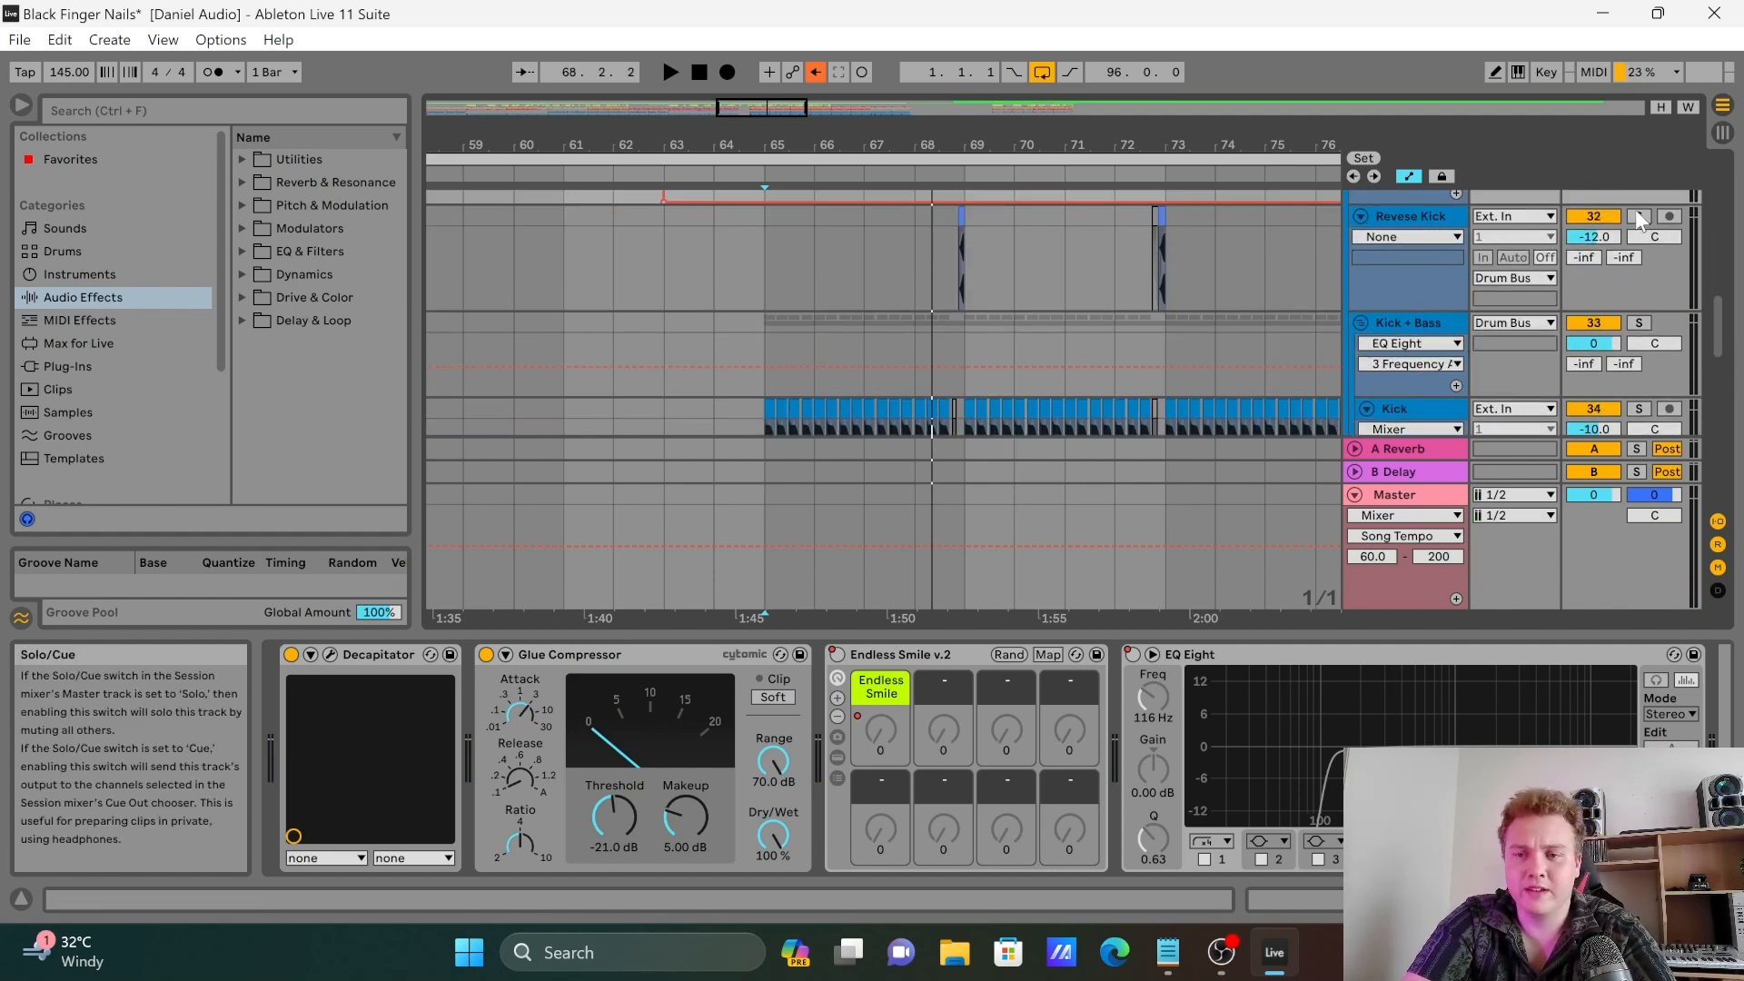
scroll(1637, 223, down, 1)
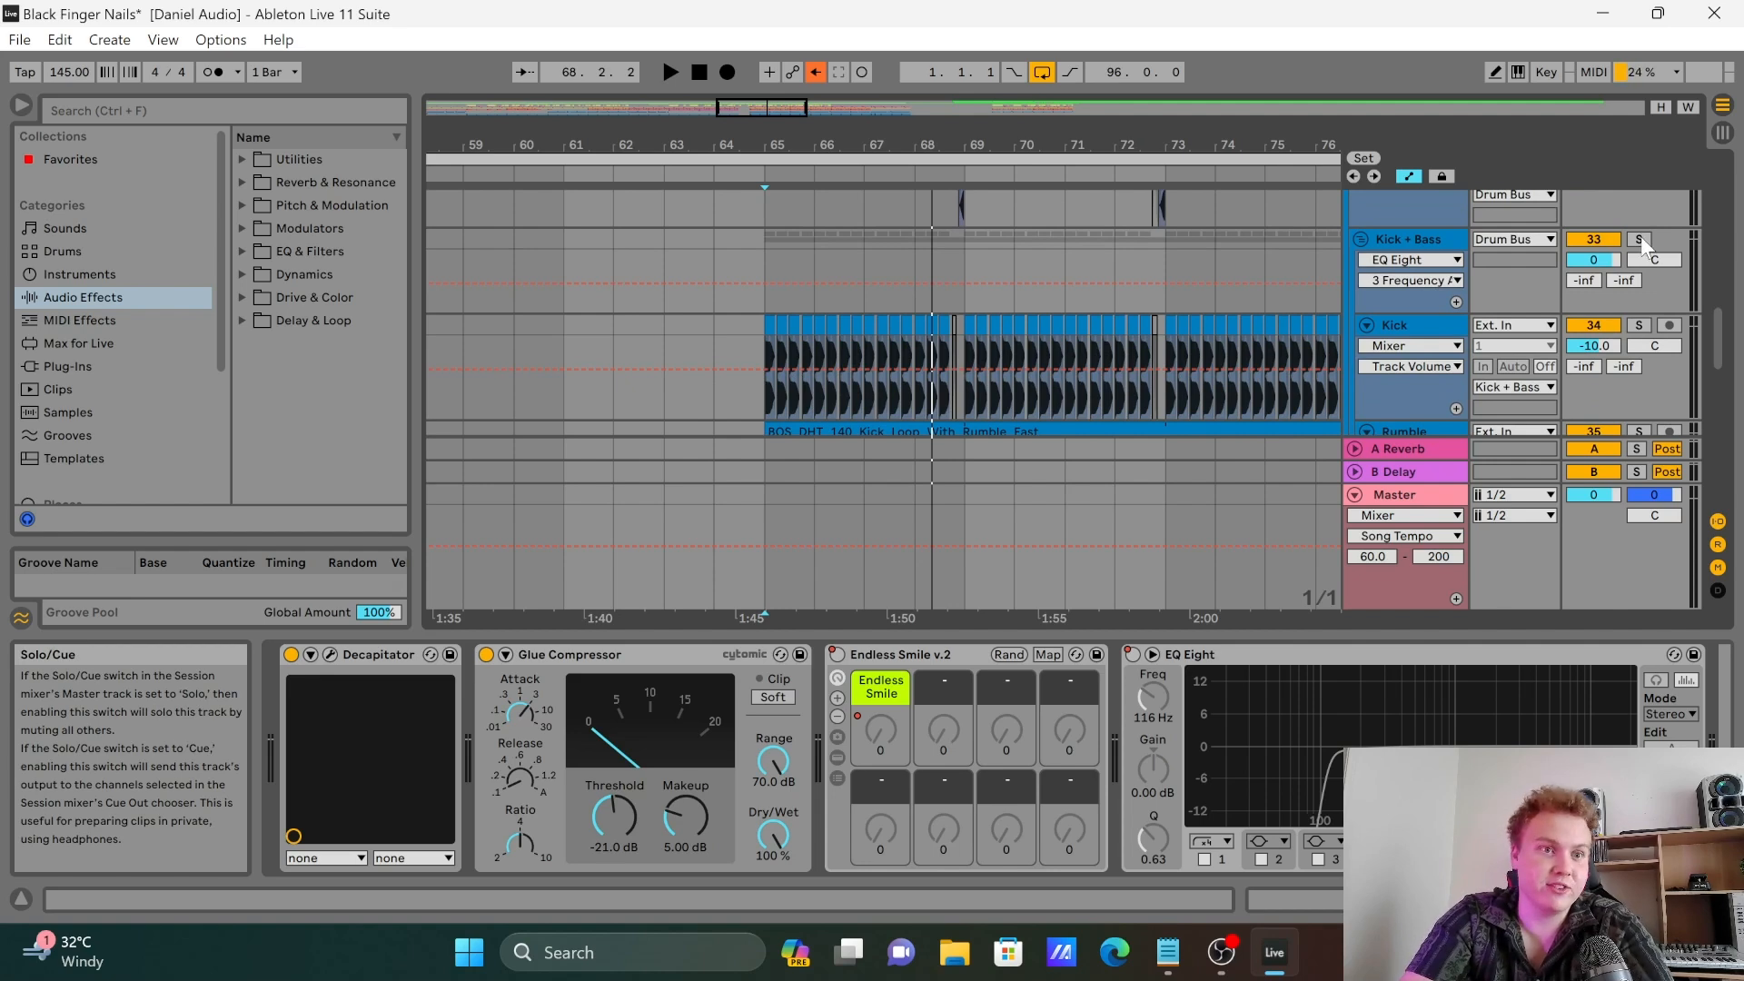
click(1641, 238)
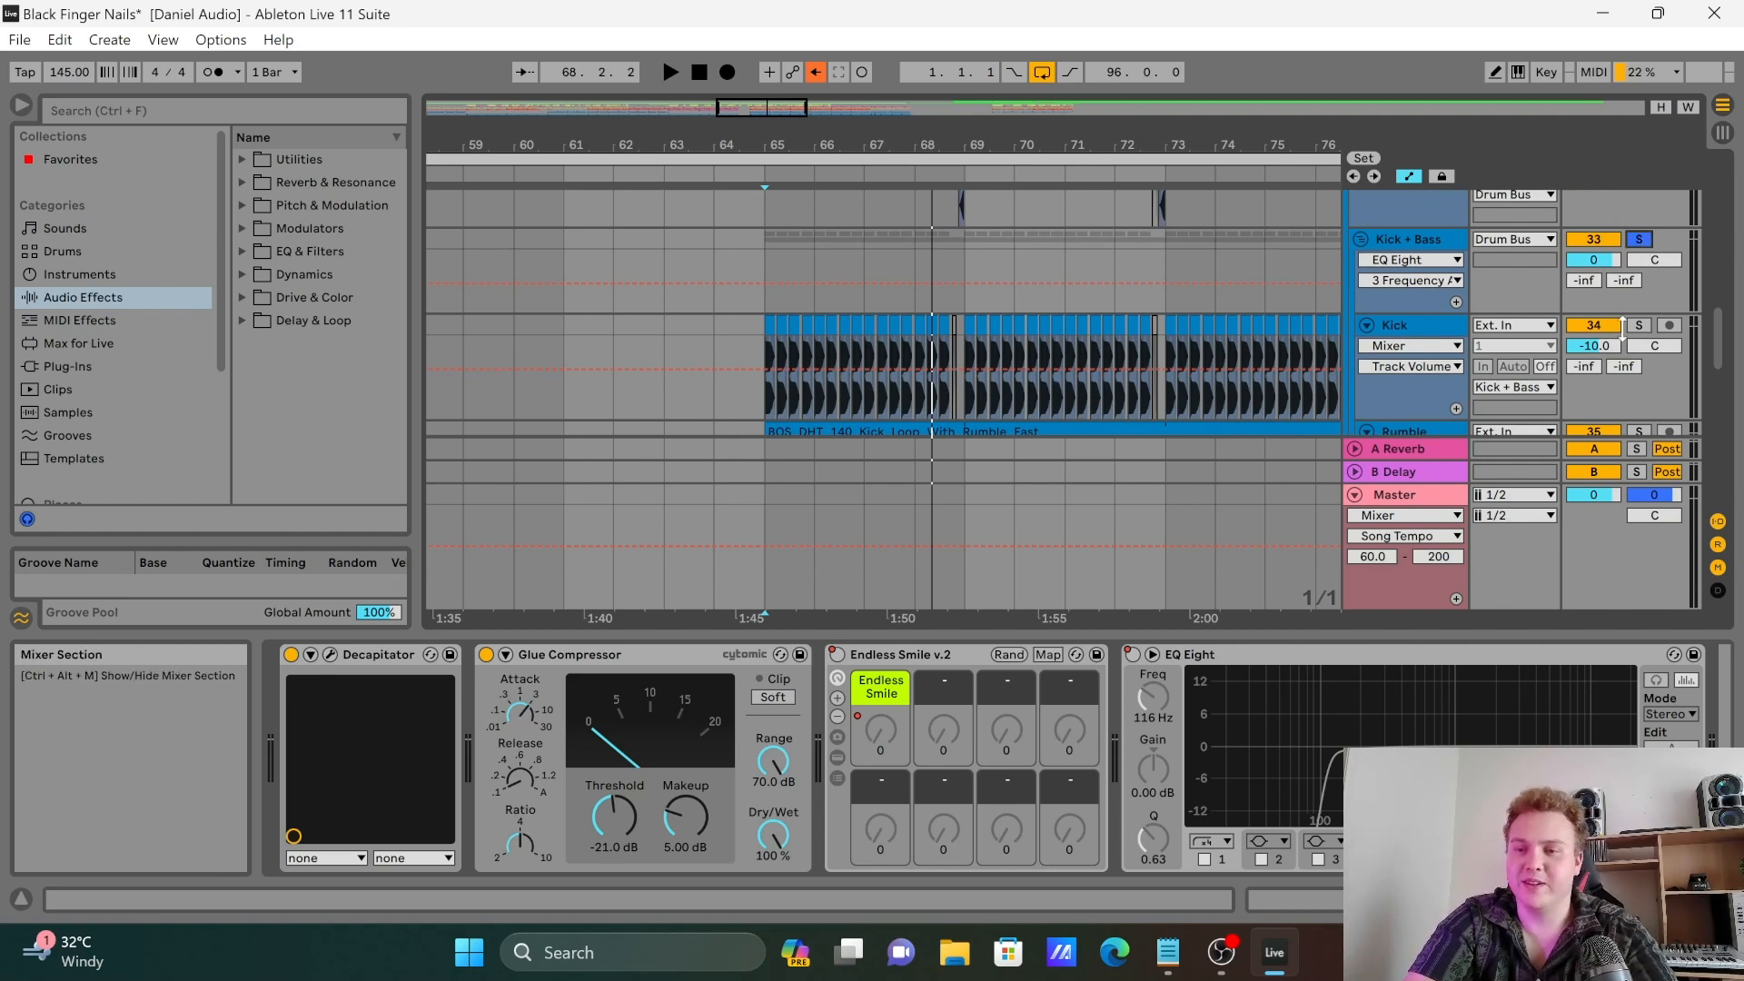
click(766, 247)
key(space)
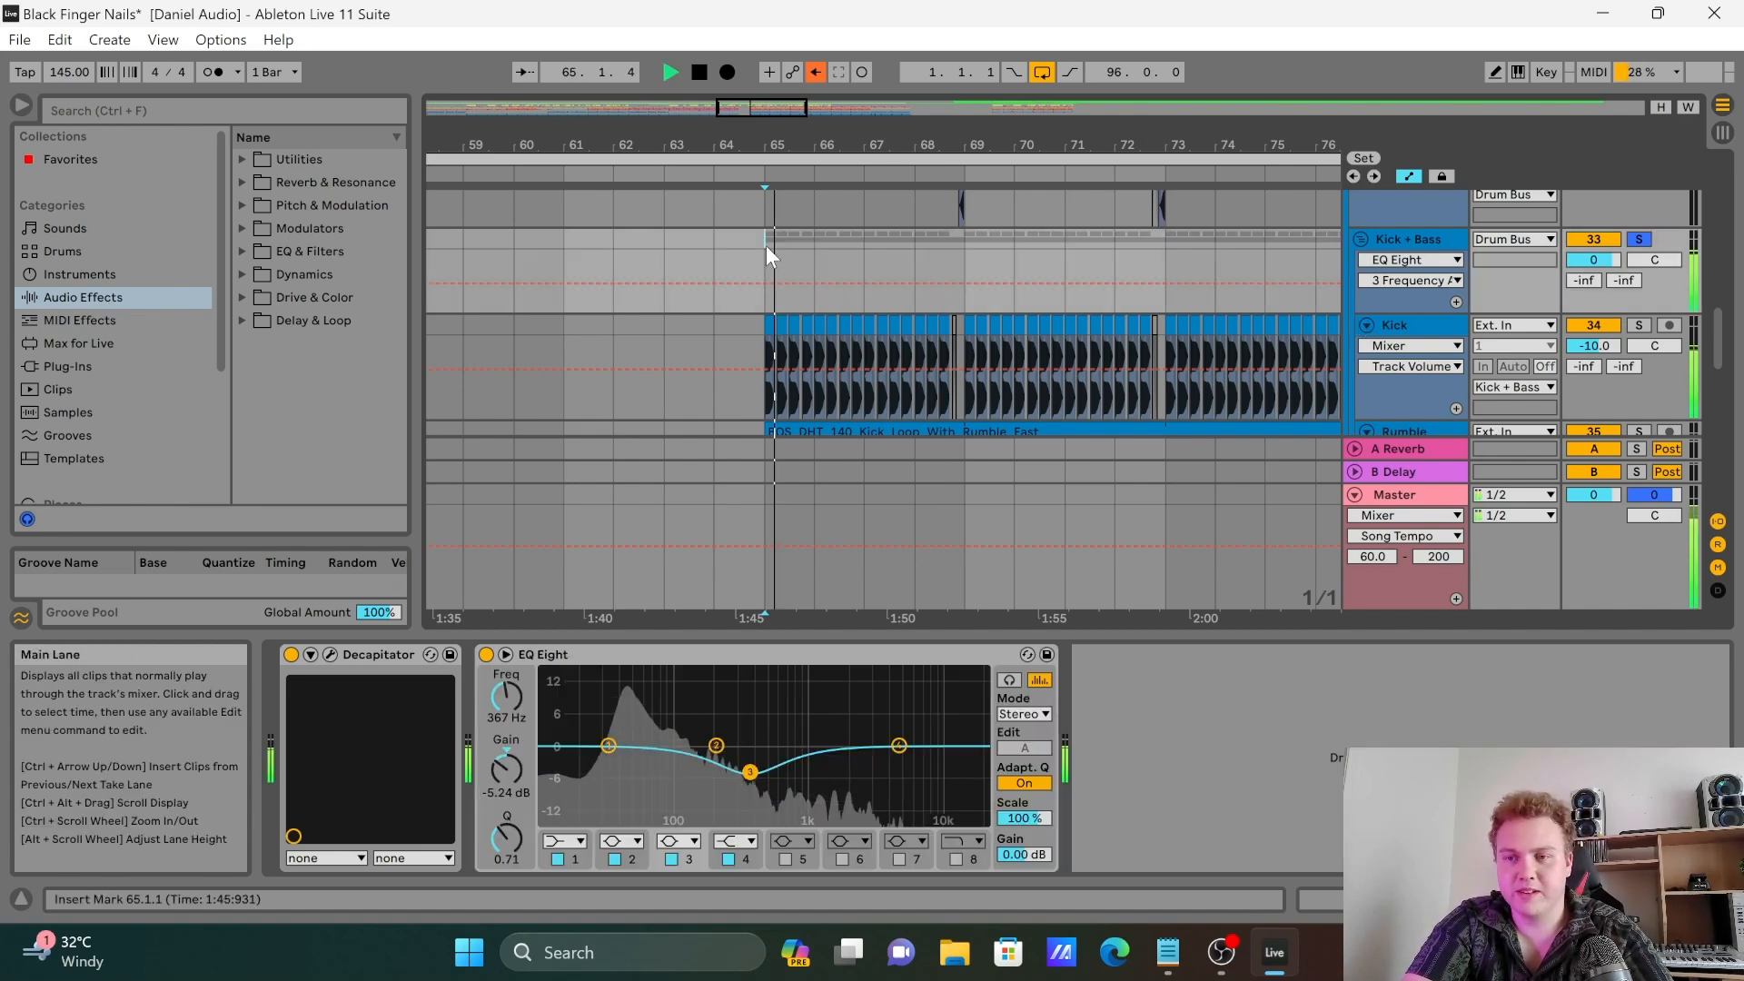
scroll(944, 286, down, 5)
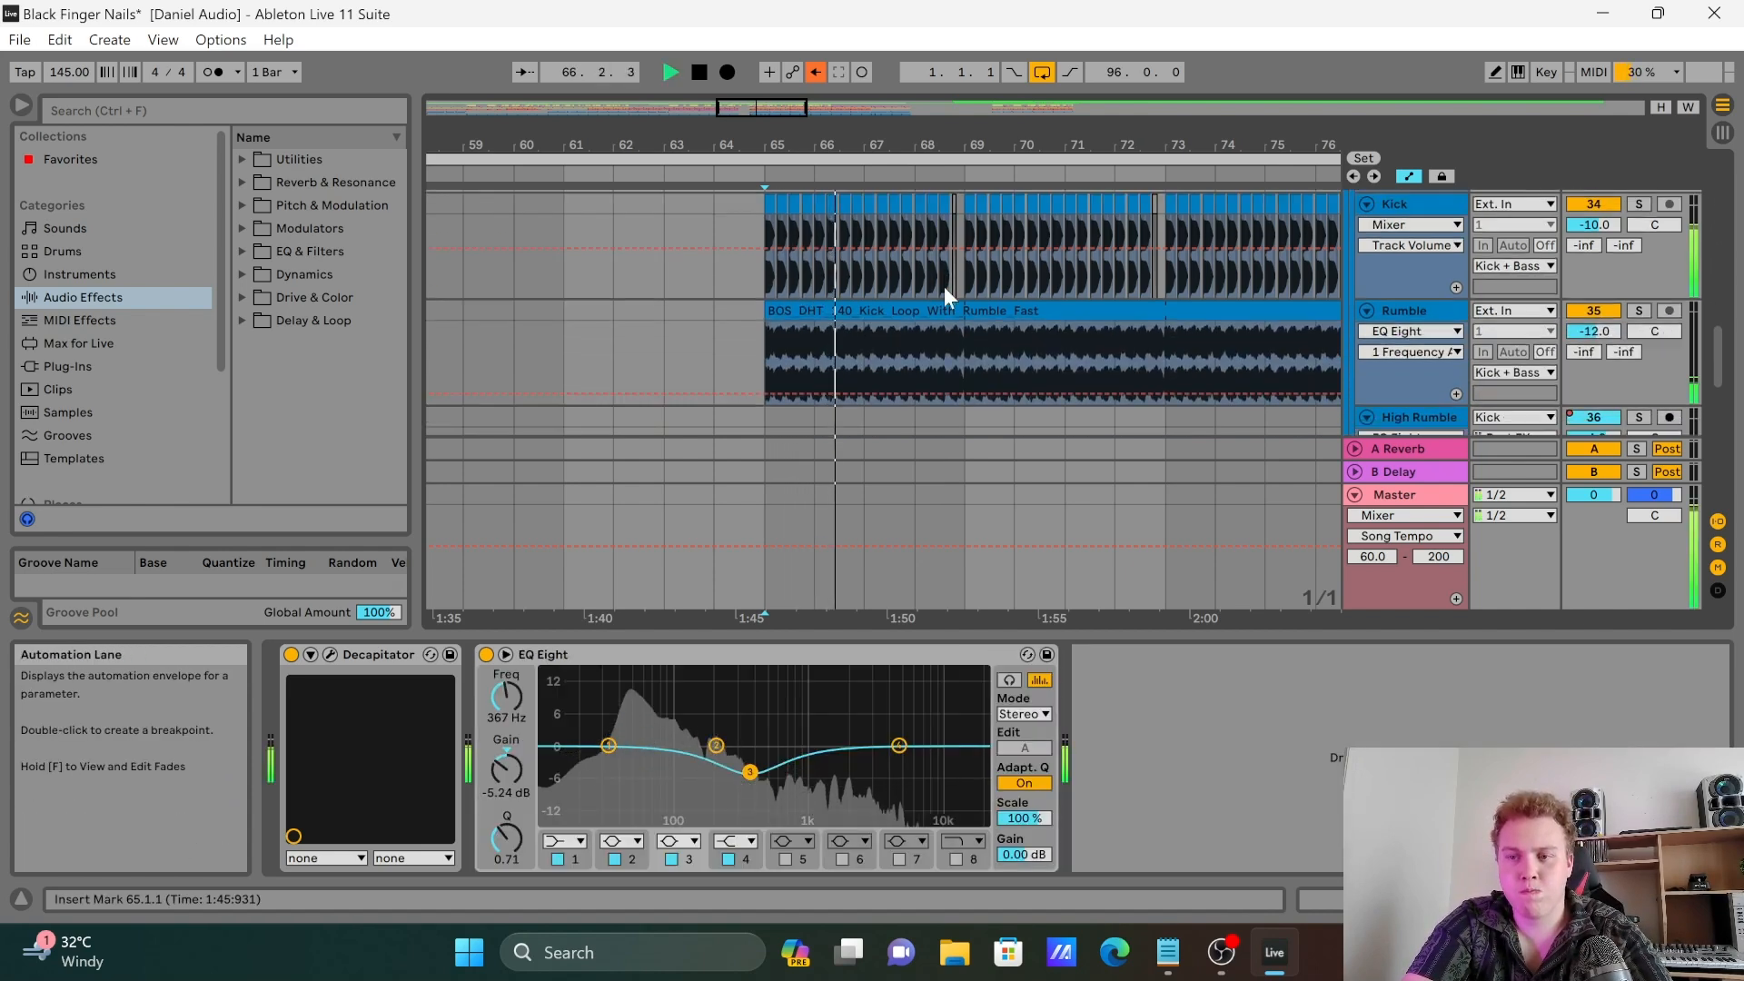
scroll(944, 286, up, 5)
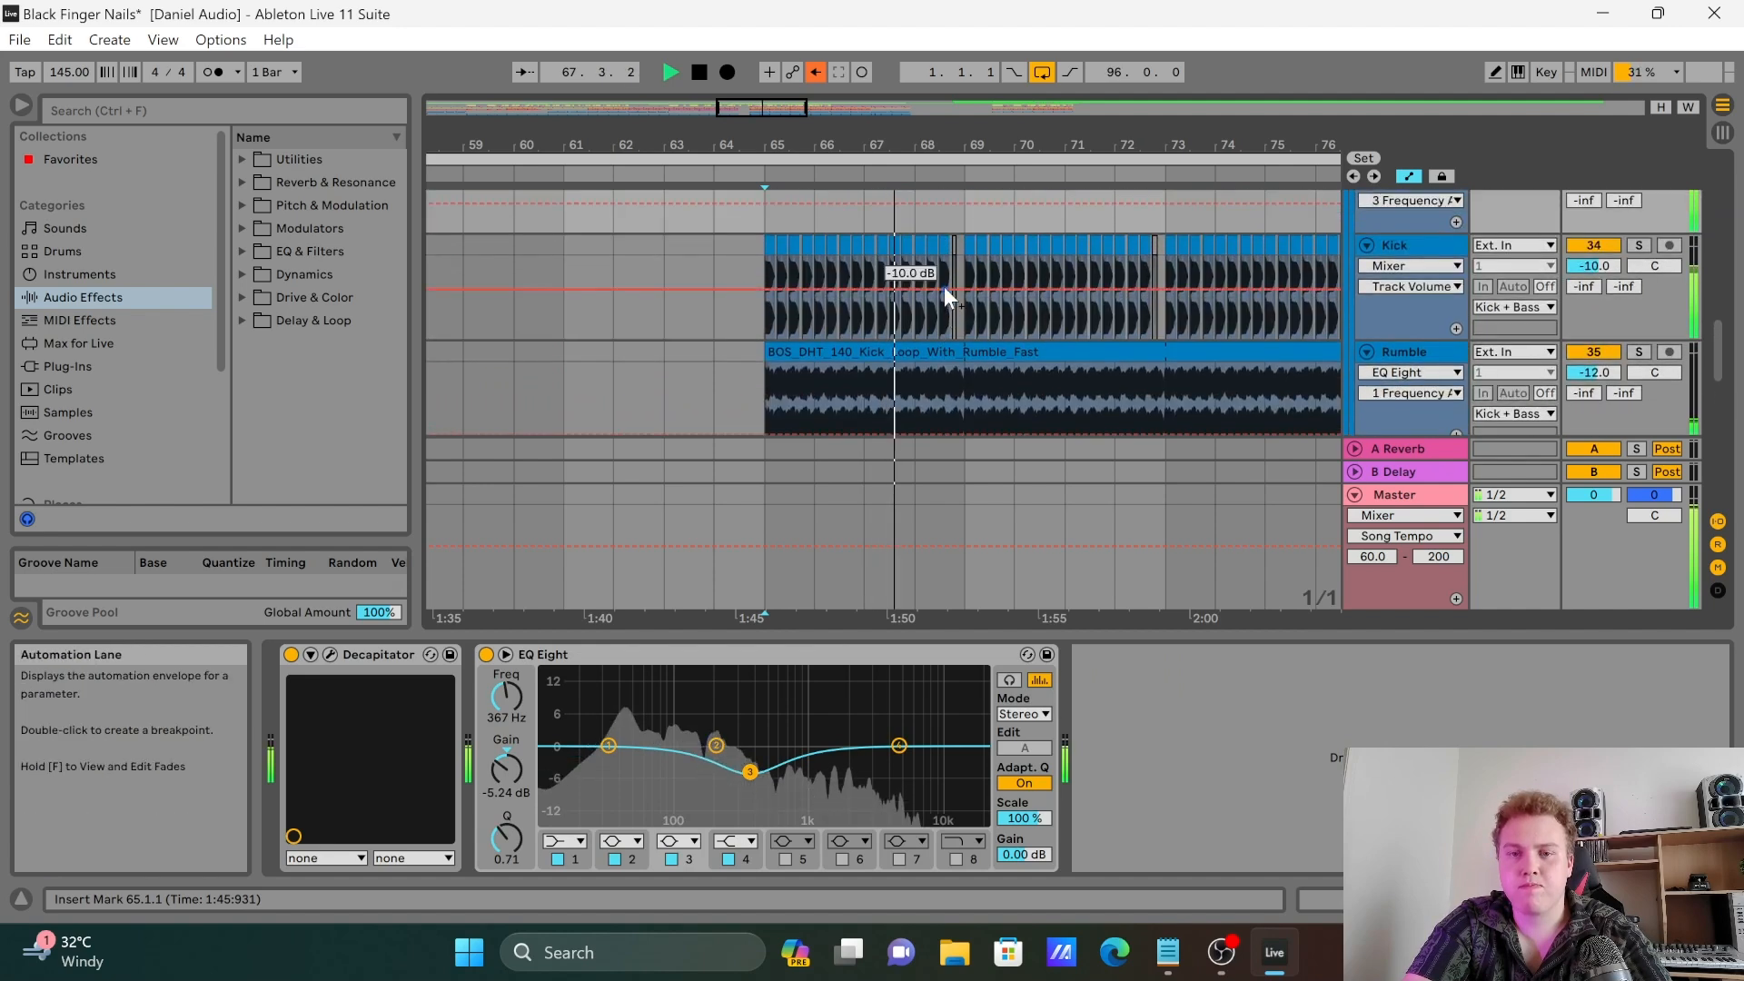
key(space)
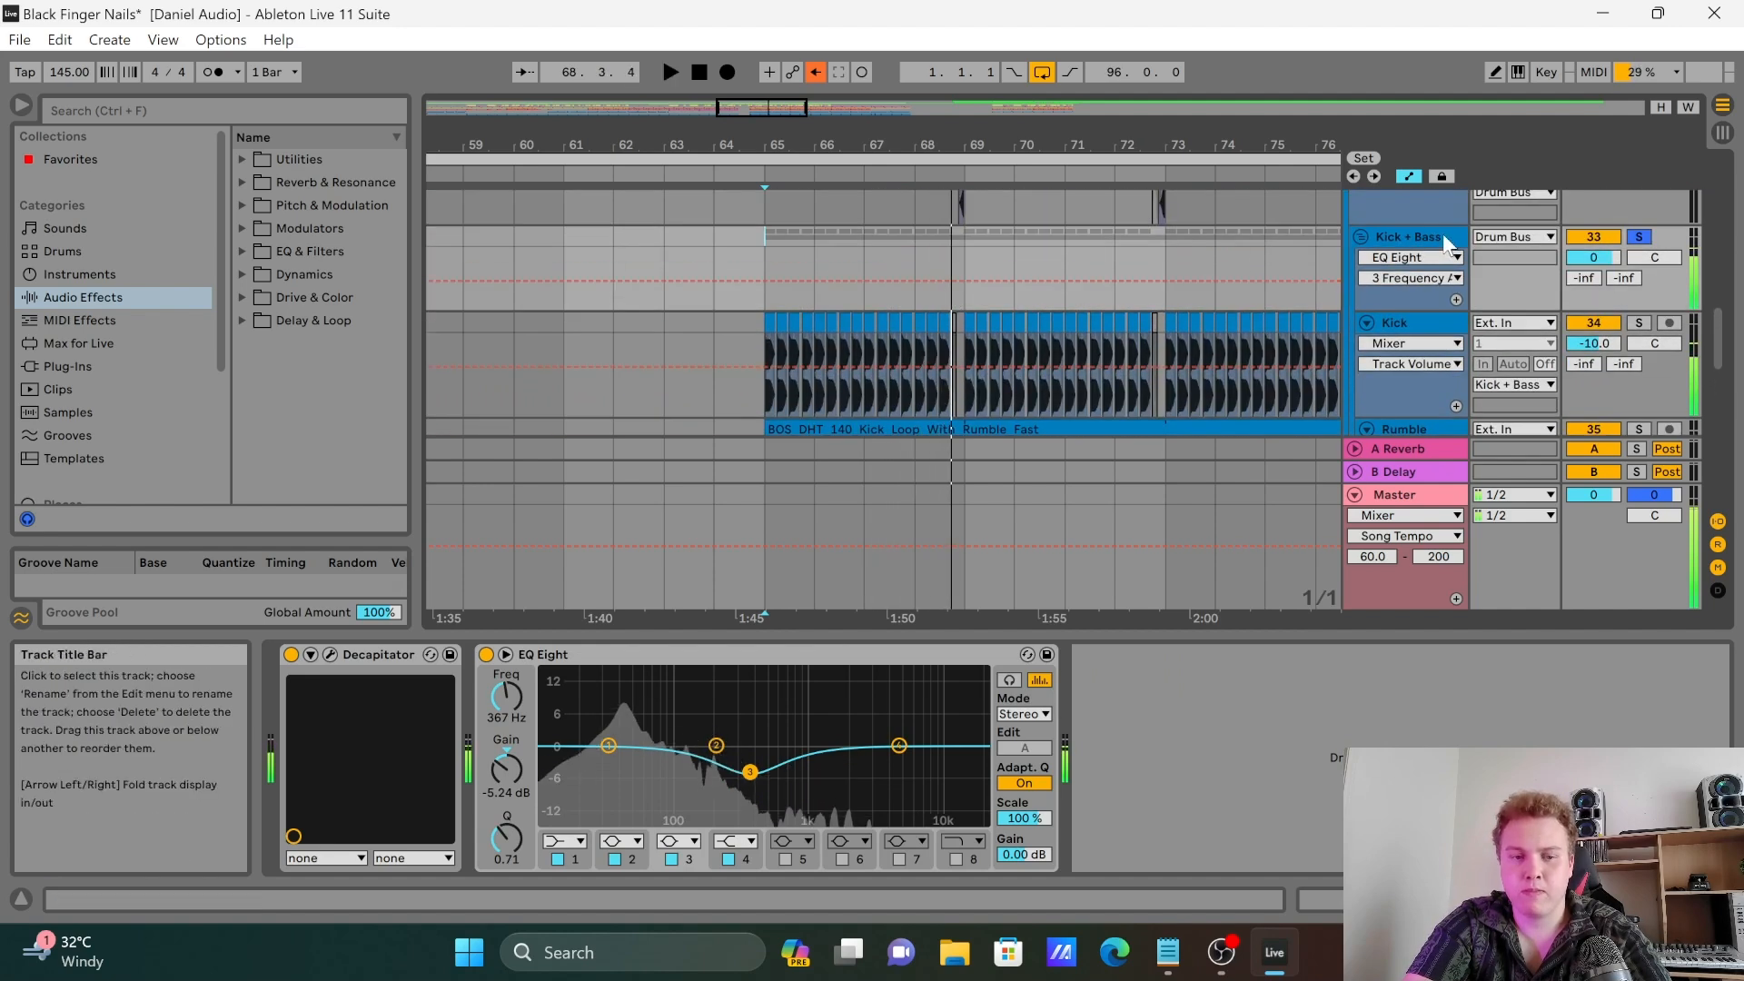
Step: Open the Decapitator plug-in window on the Kick + Bass group
click(329, 655)
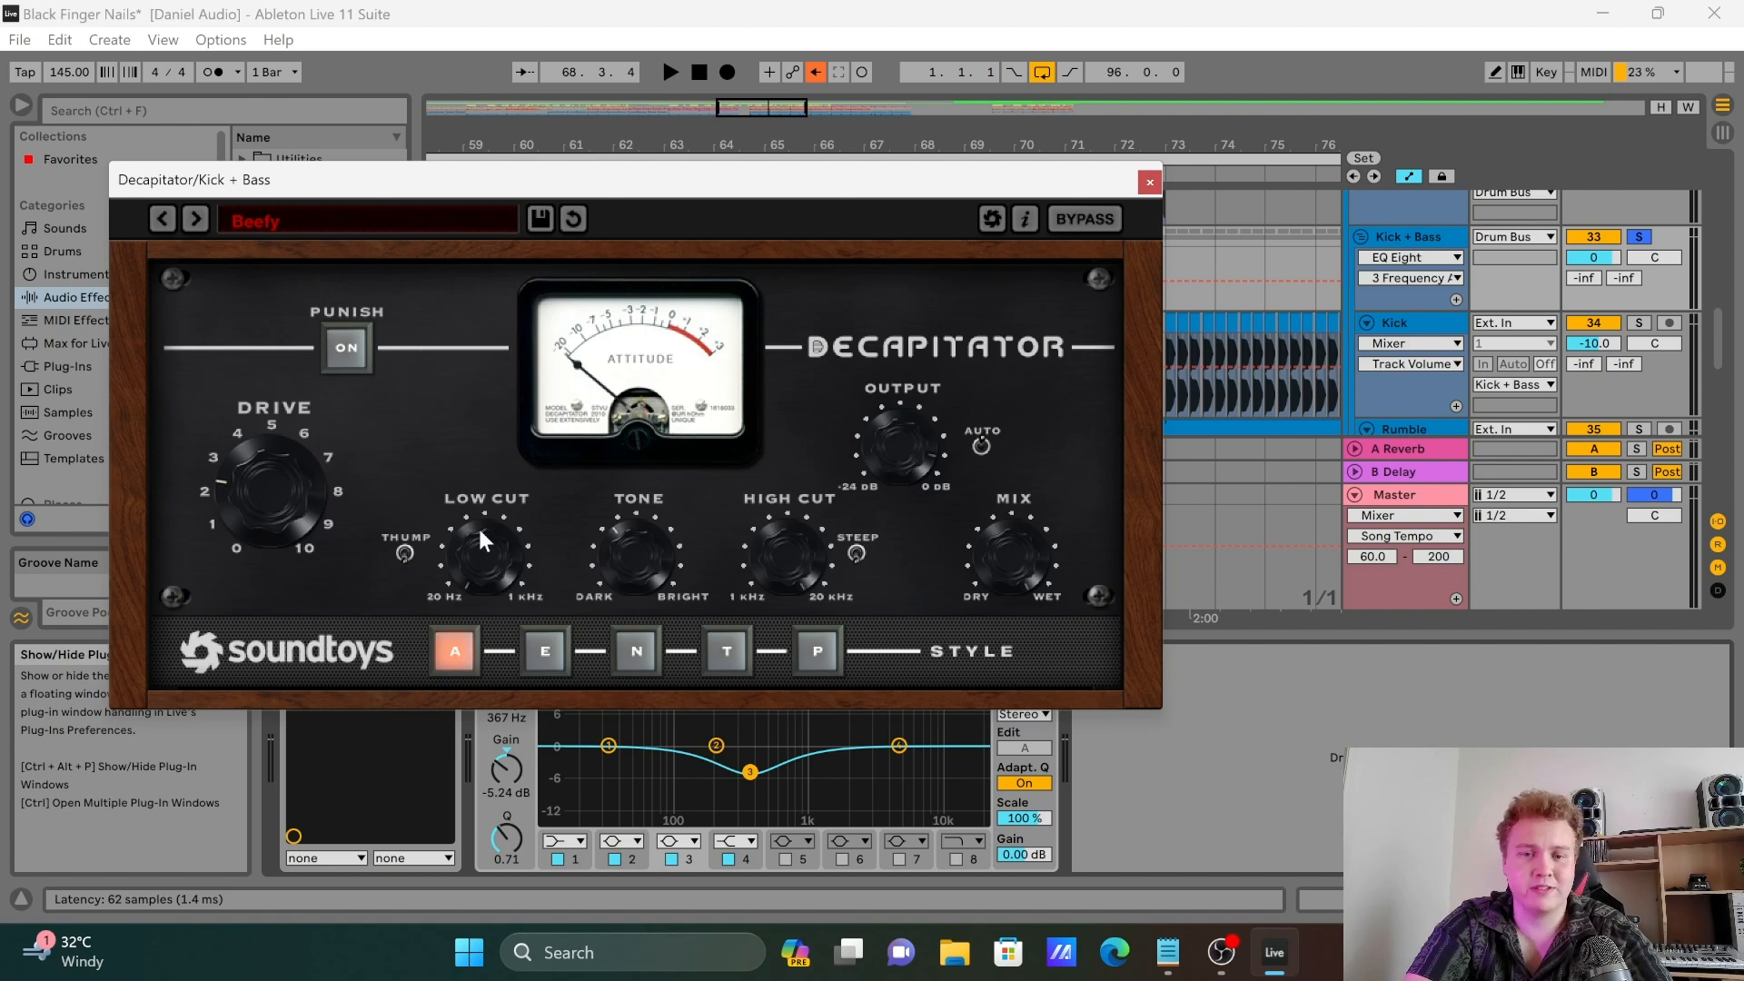
Step: Review the effects on the Kick and Rumble tracks, opening and closing the Rumble track's Decapitator window
click(1149, 184)
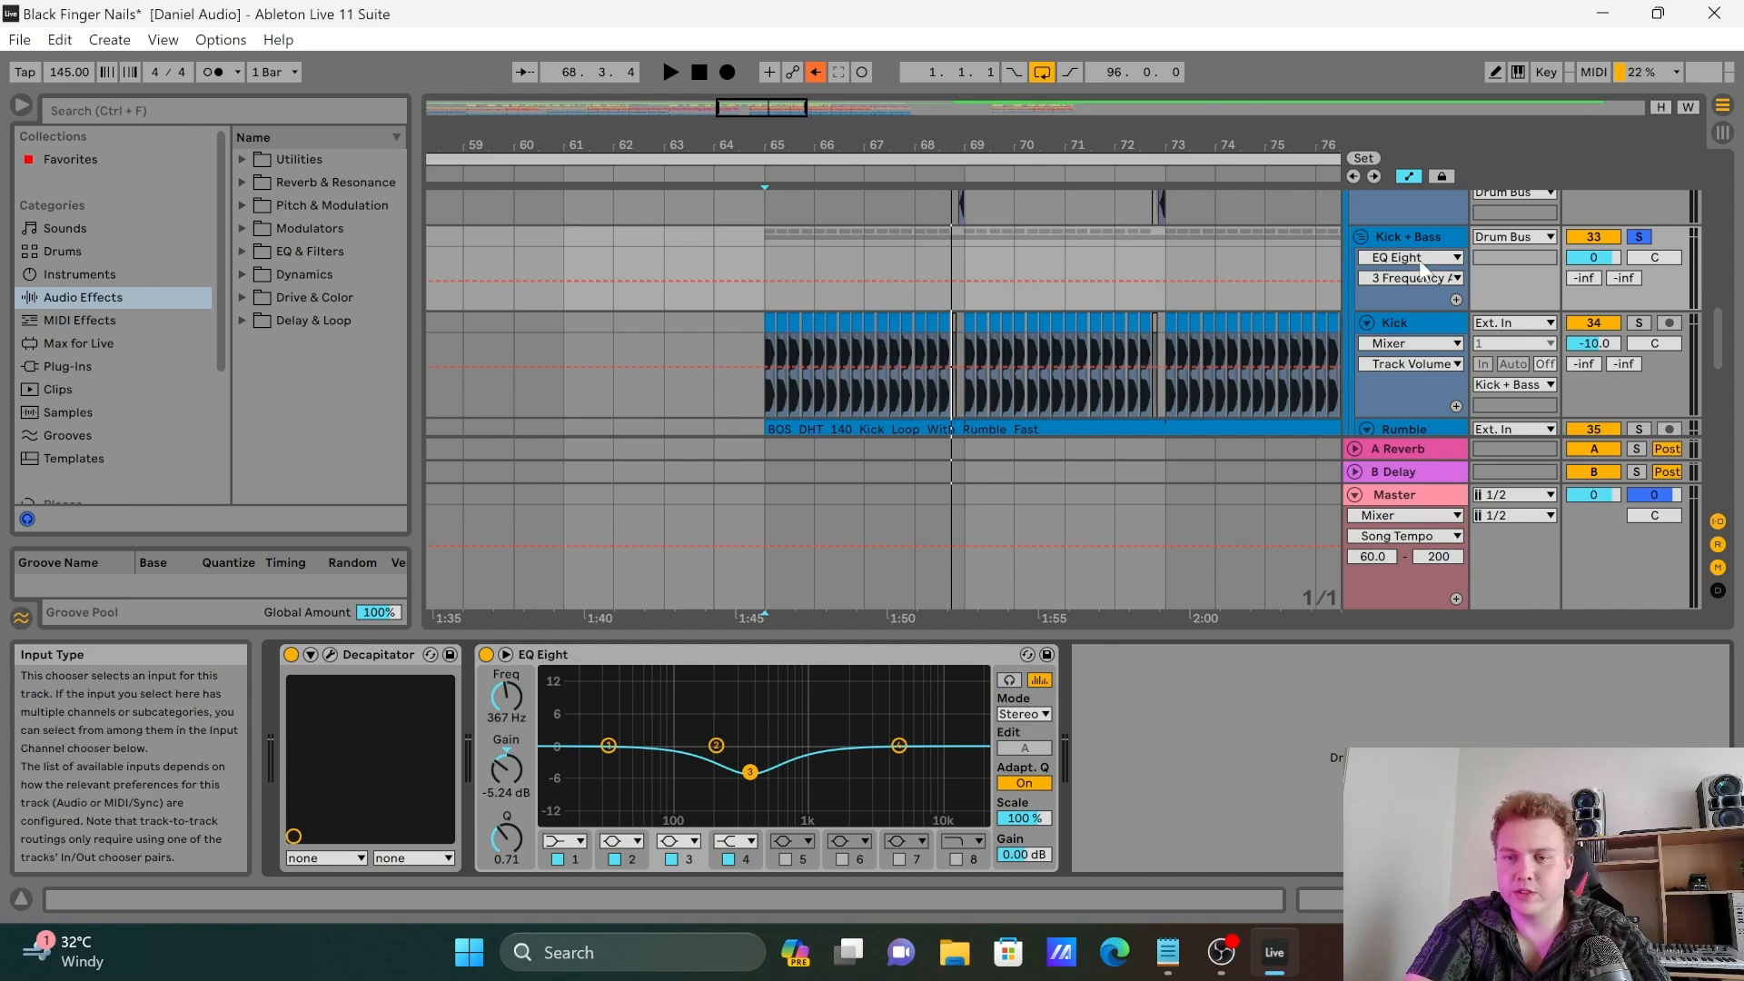
click(1428, 329)
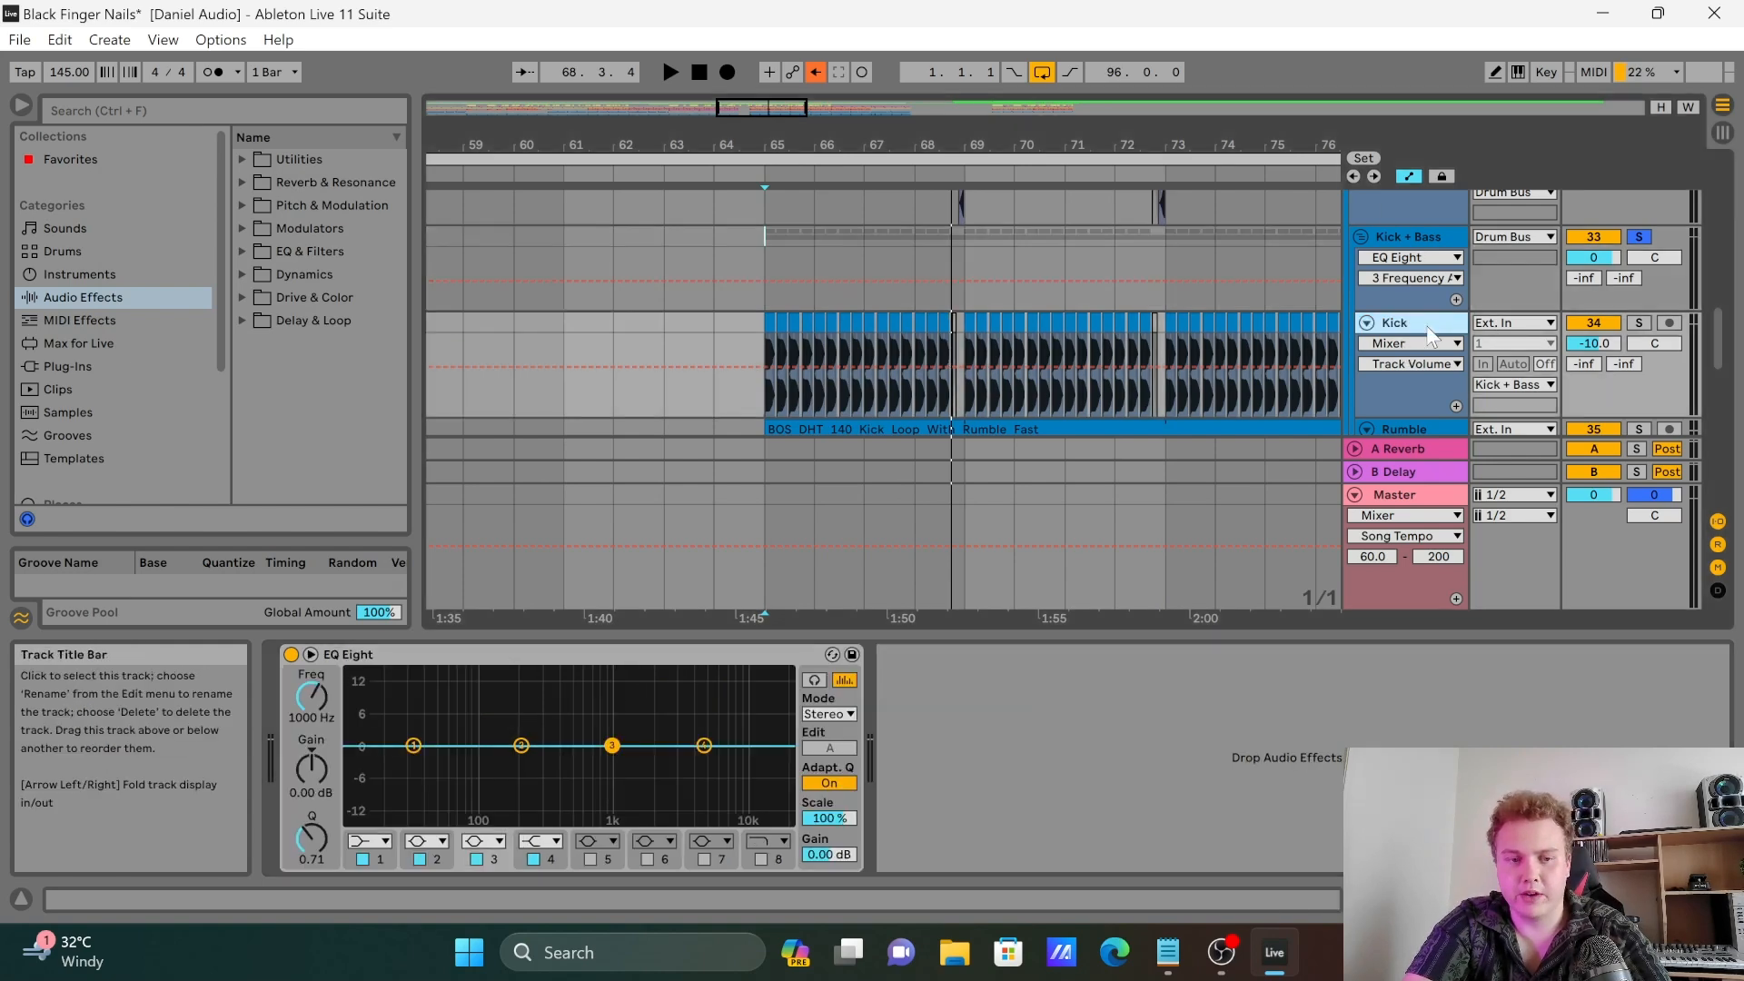
scroll(1381, 368, down, 2)
click(1387, 363)
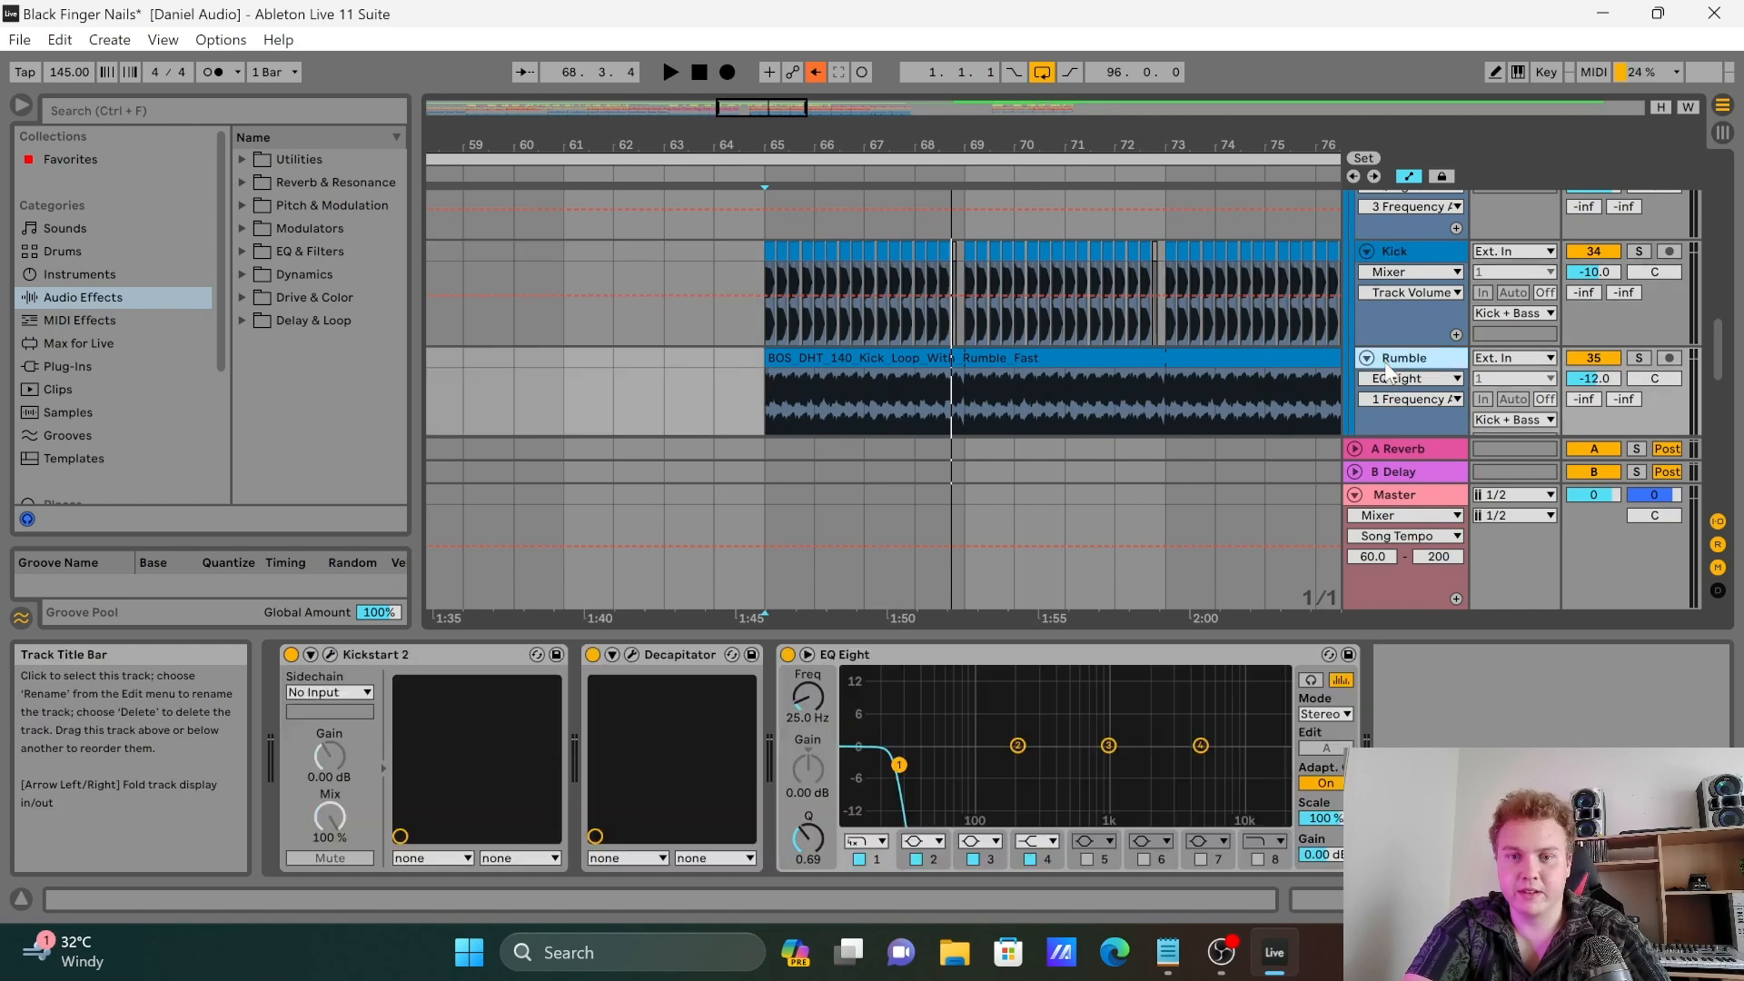
scroll(1384, 361, down, 1)
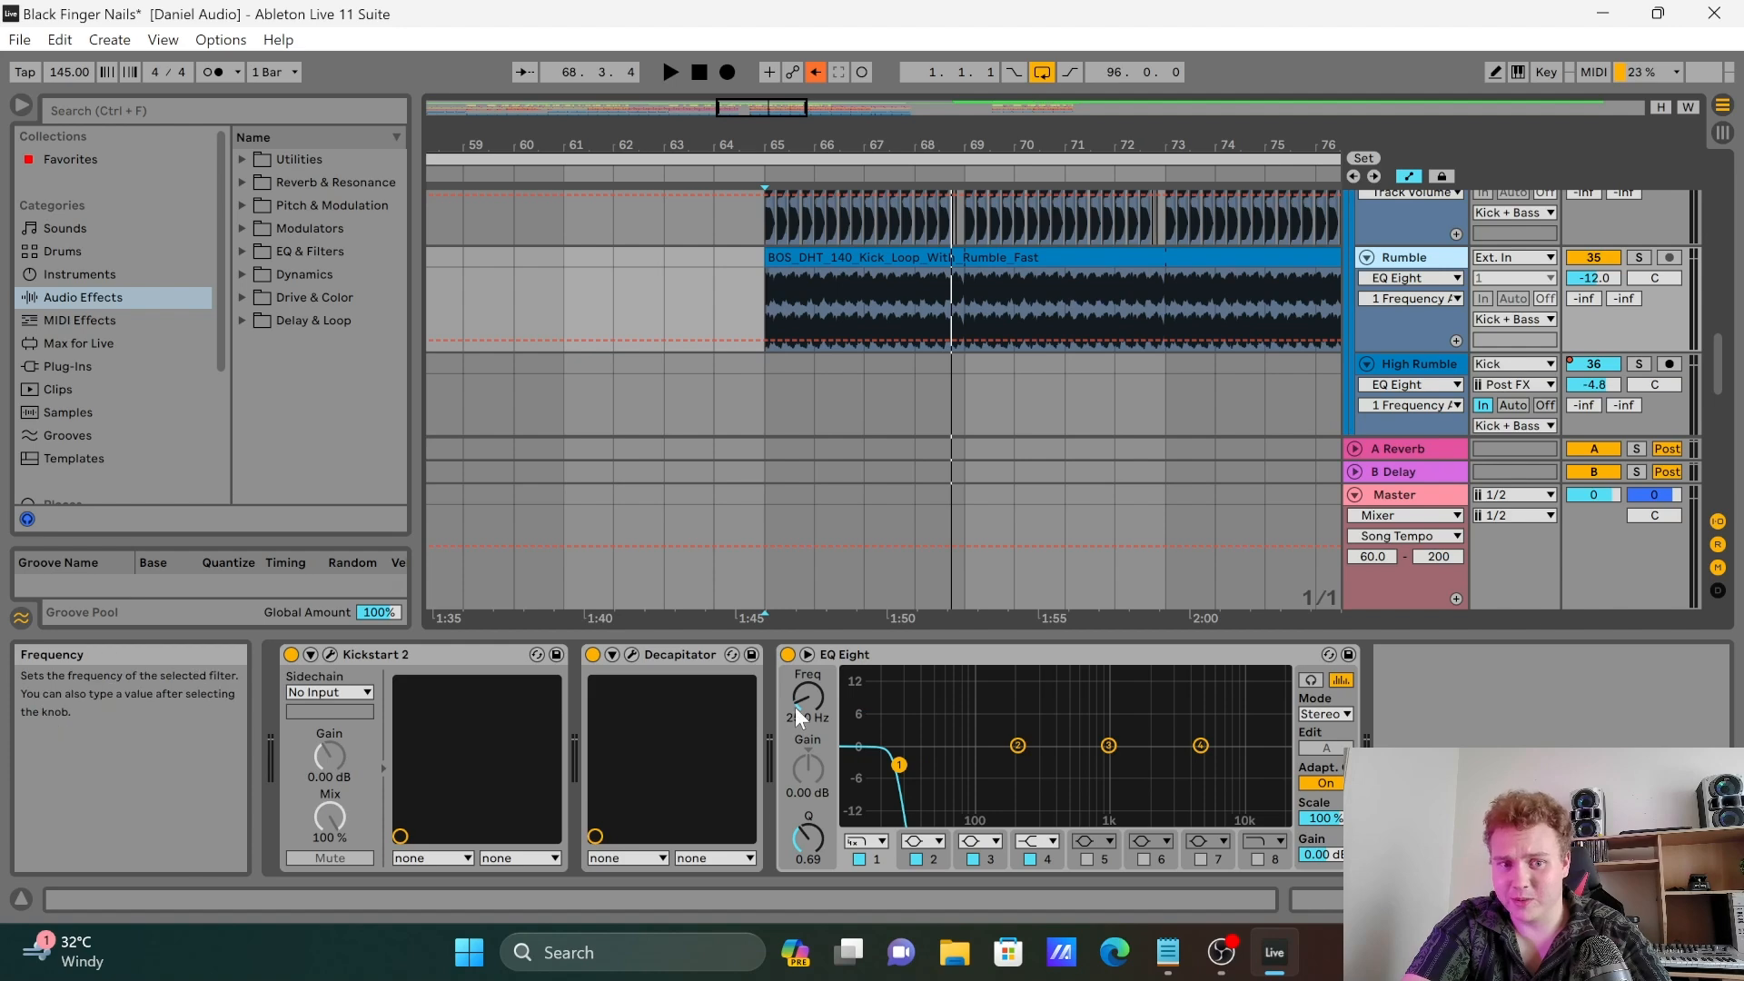
click(630, 654)
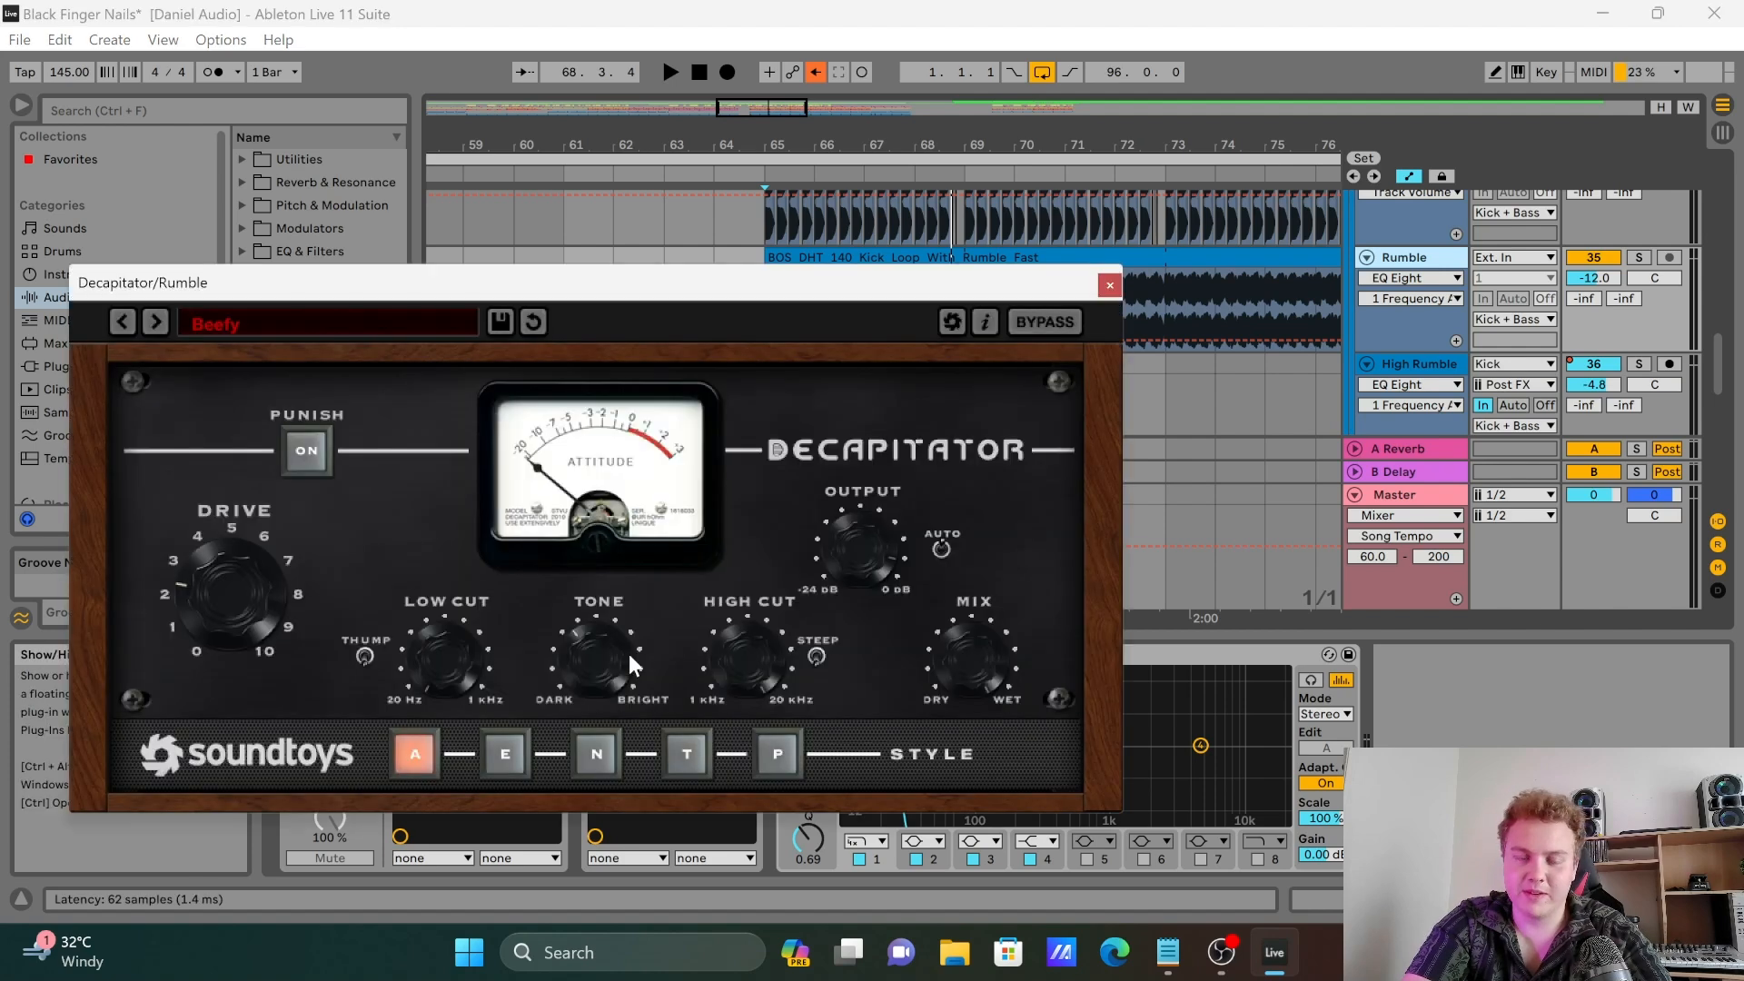
click(1107, 289)
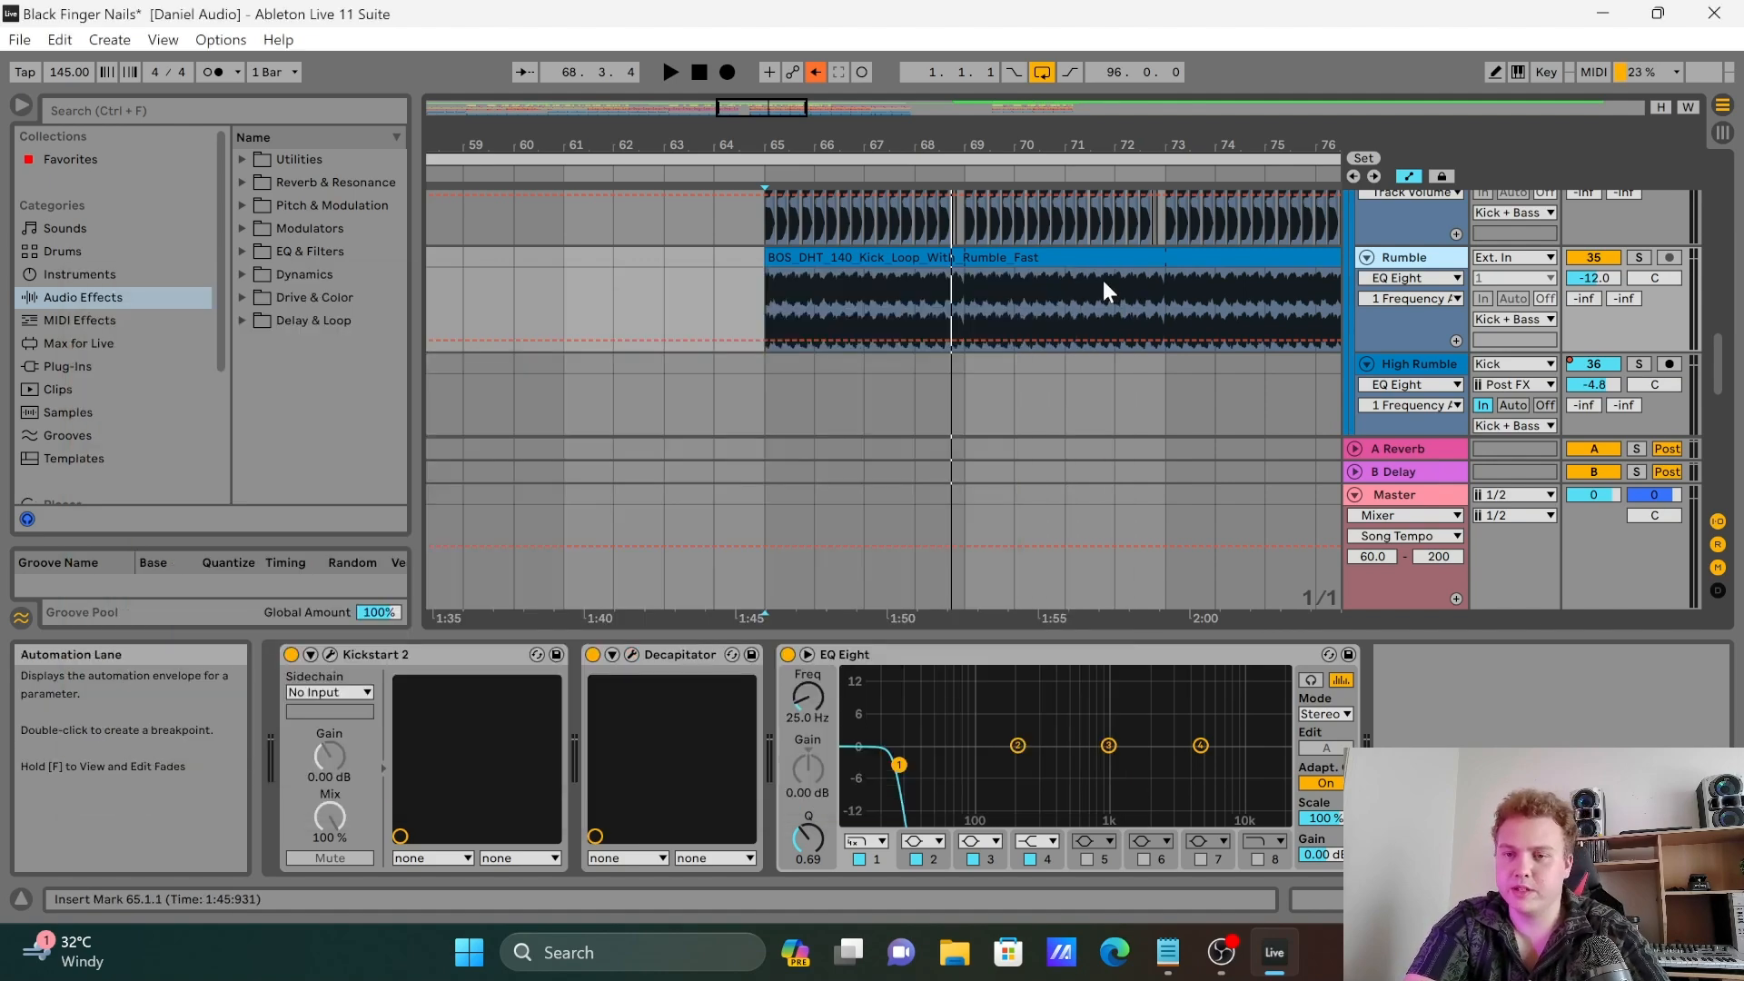
Step: Show the High Rumble track's device chain and examine its Delay, Reverb, Utility and Saturator settings
click(1417, 364)
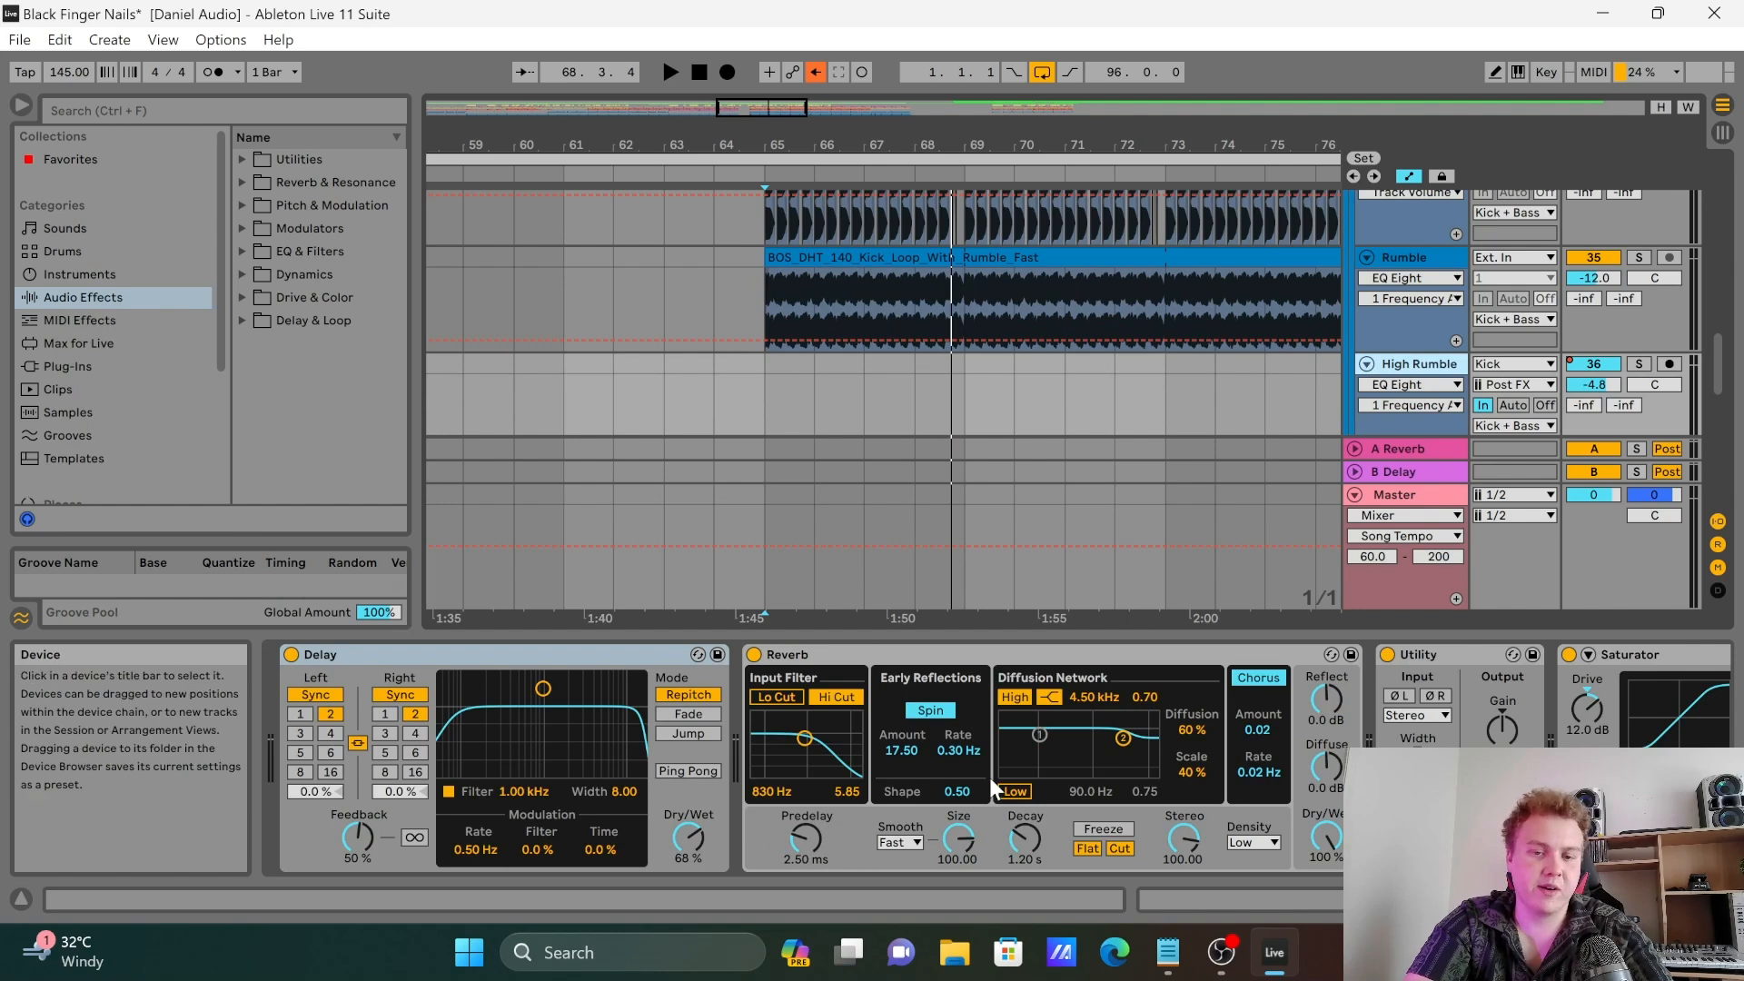
scroll(988, 772, right, 3)
scroll(1088, 396, up, 2)
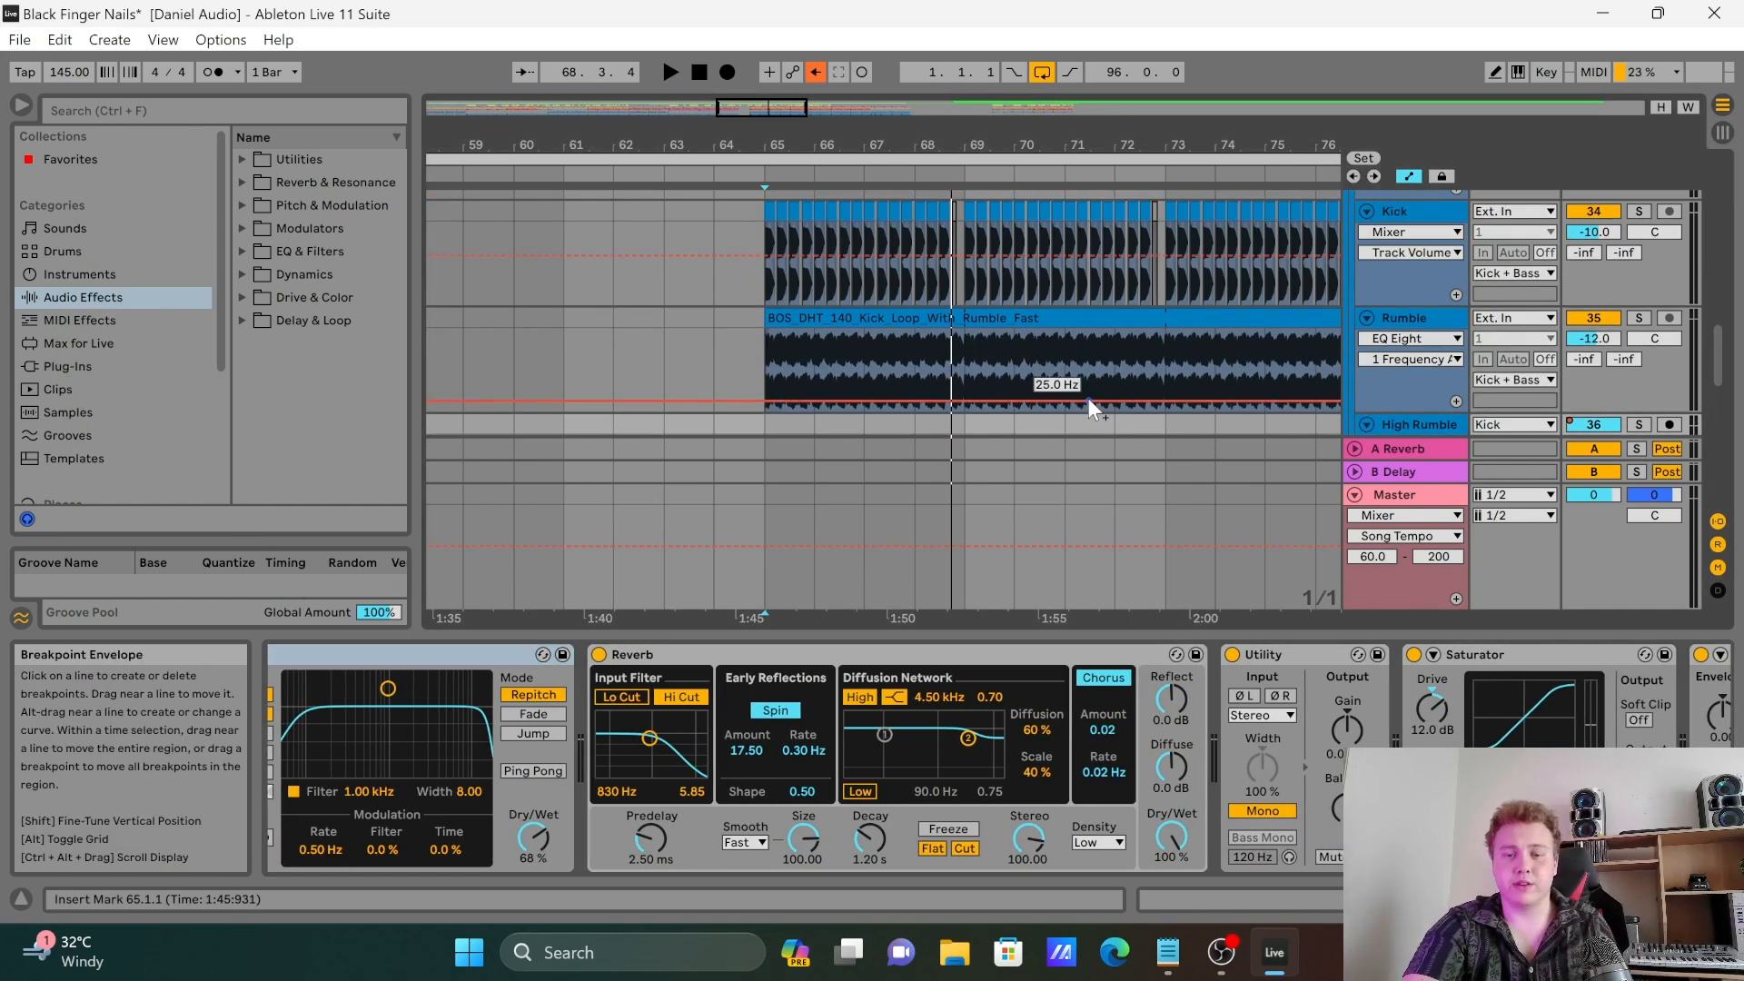
scroll(1088, 398, down, 2)
scroll(1088, 408, down, 2)
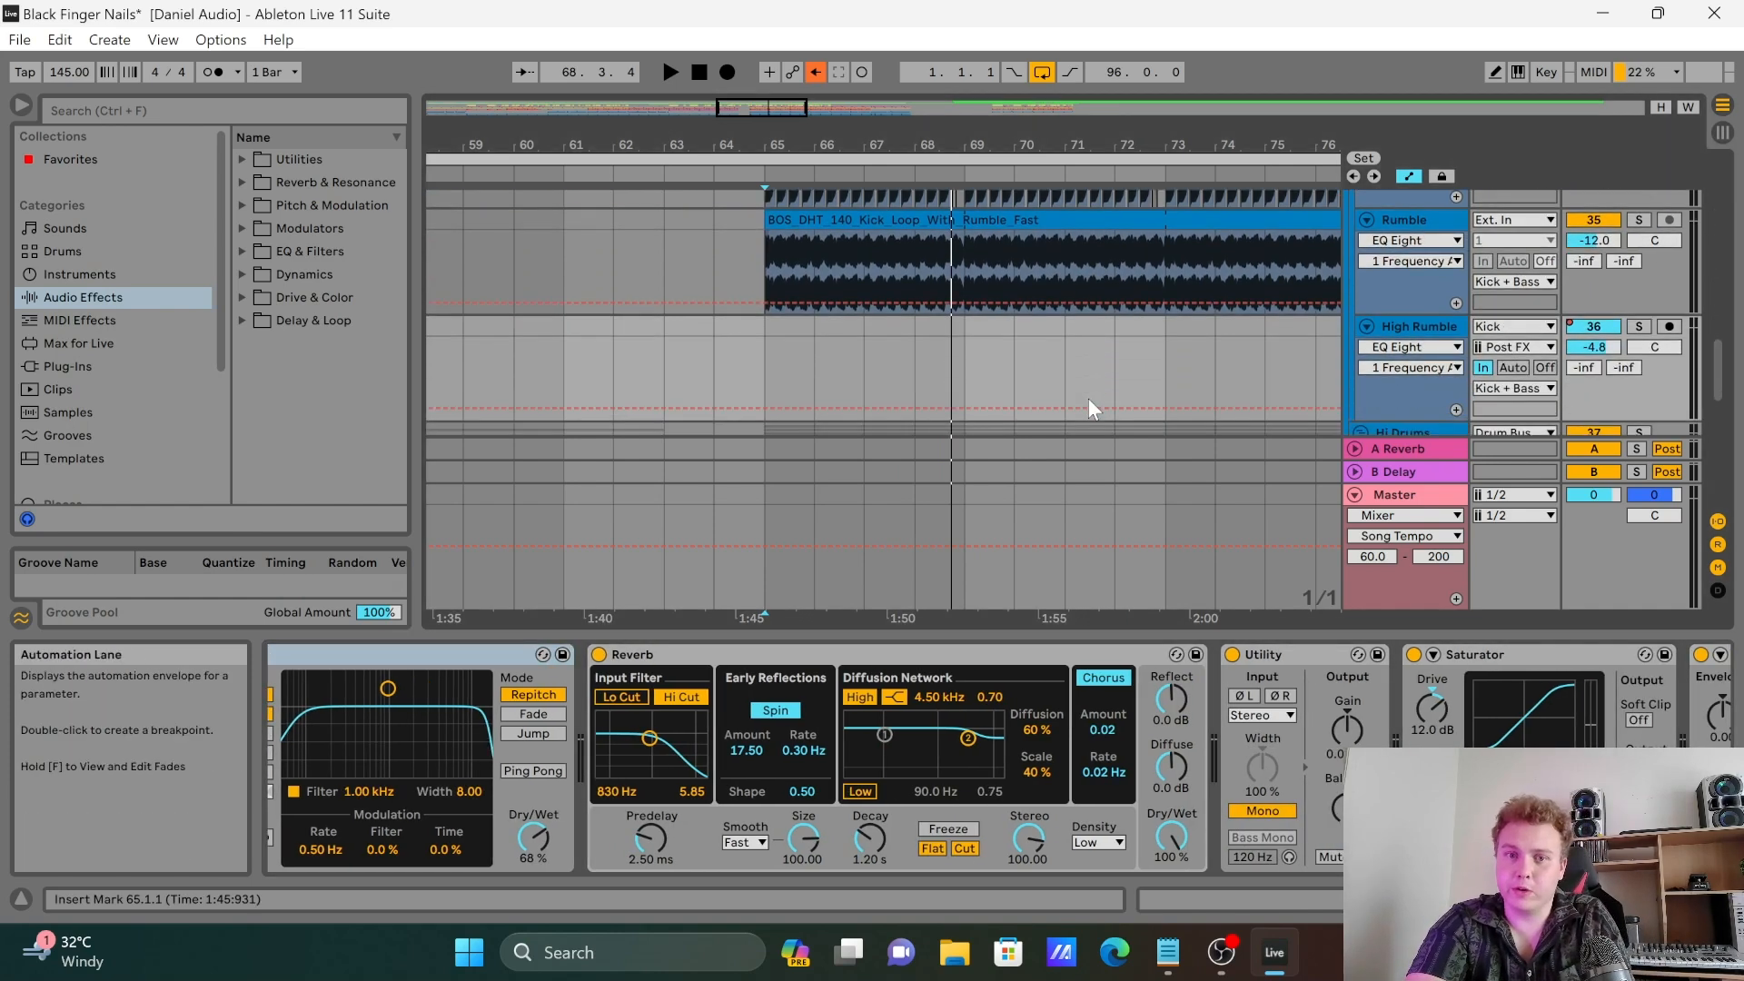
scroll(750, 711, left, 2)
scroll(751, 711, right, 4)
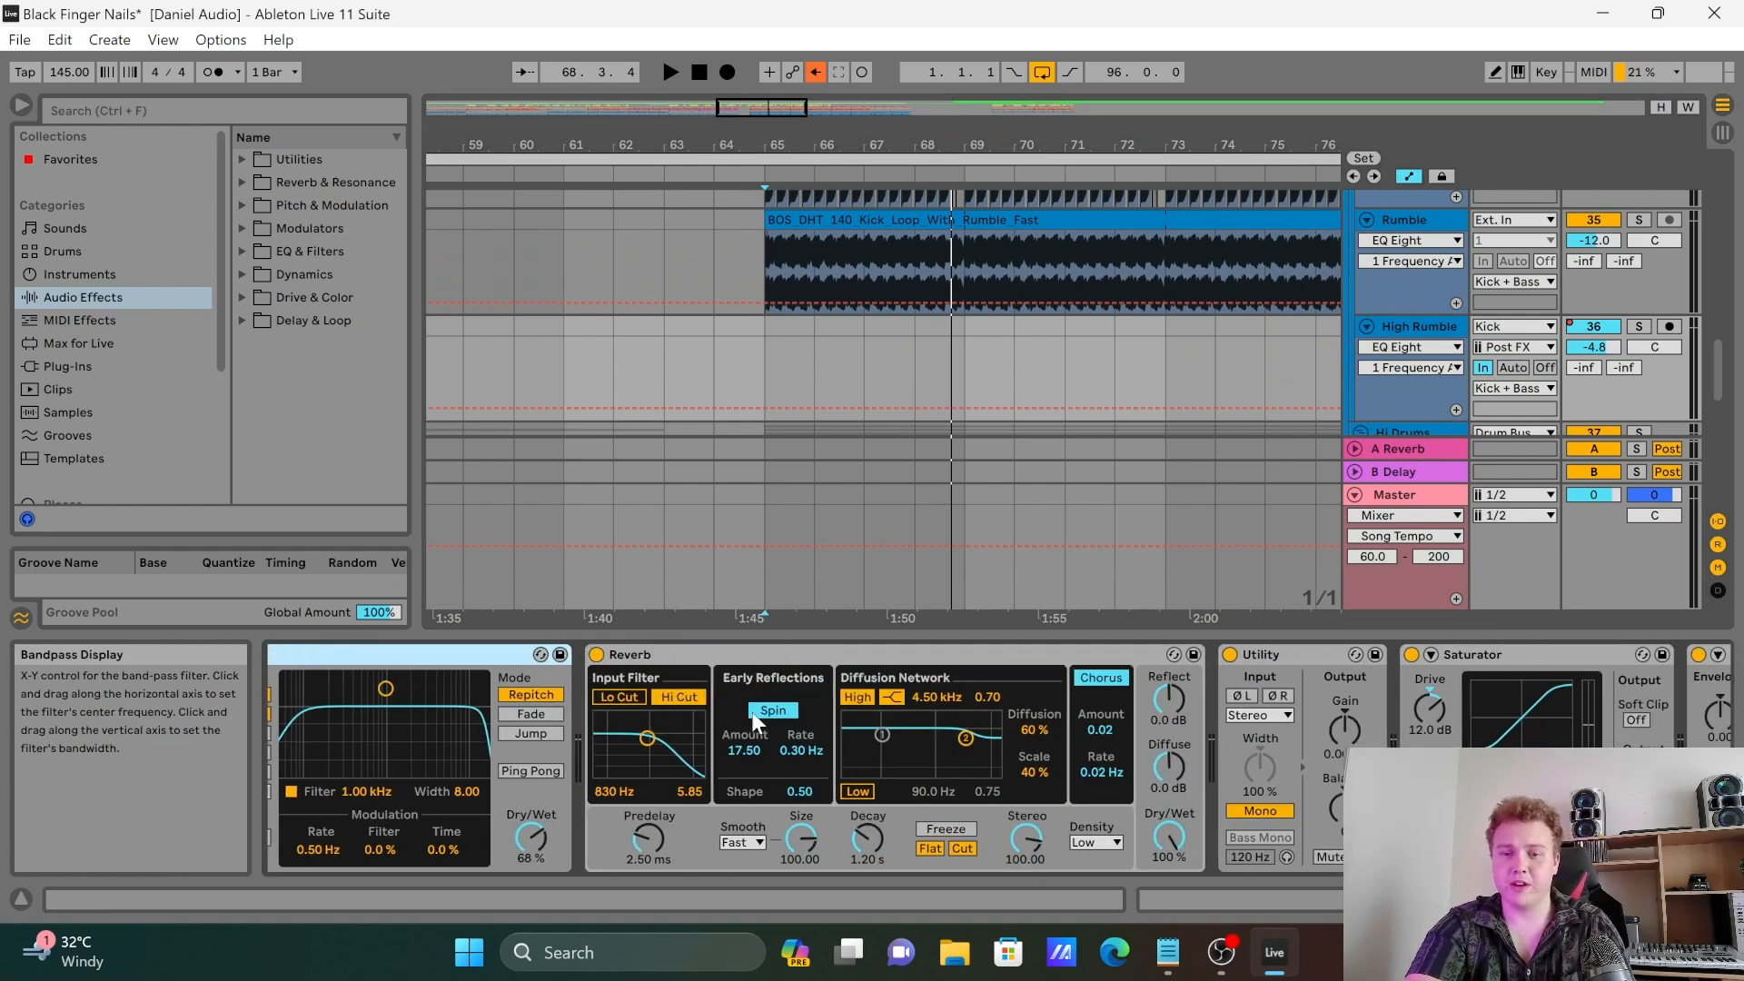
scroll(750, 711, right, 5)
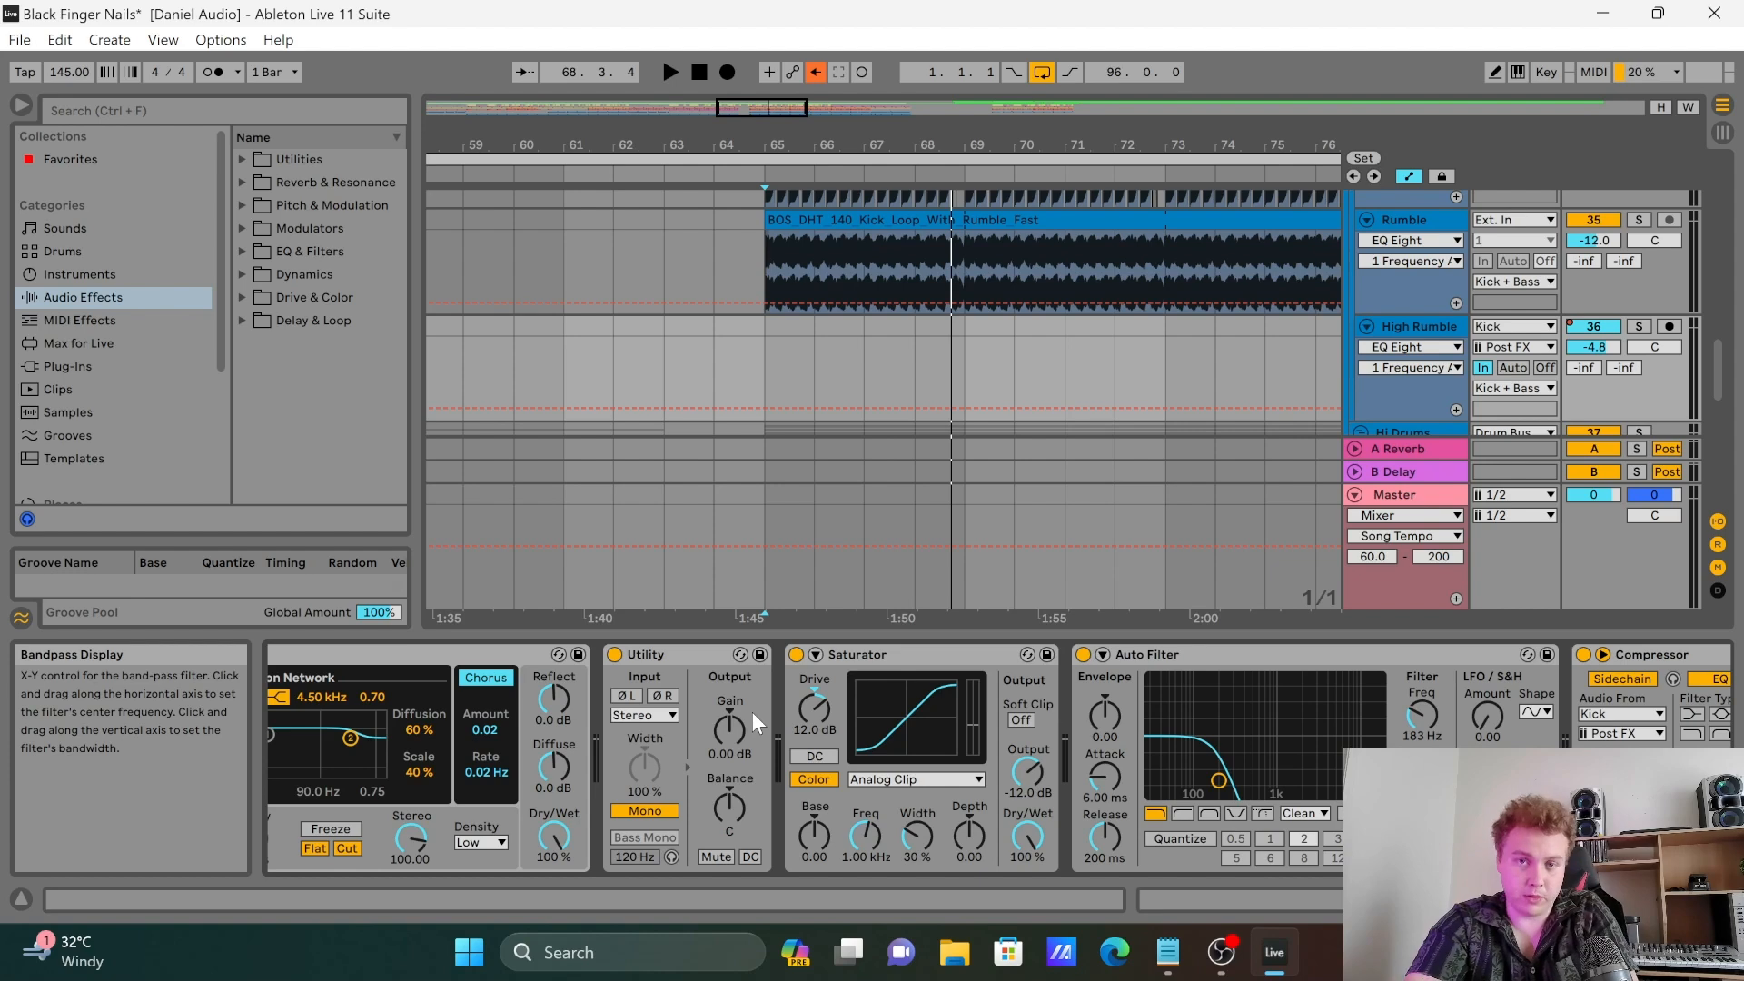
scroll(751, 711, up, 5)
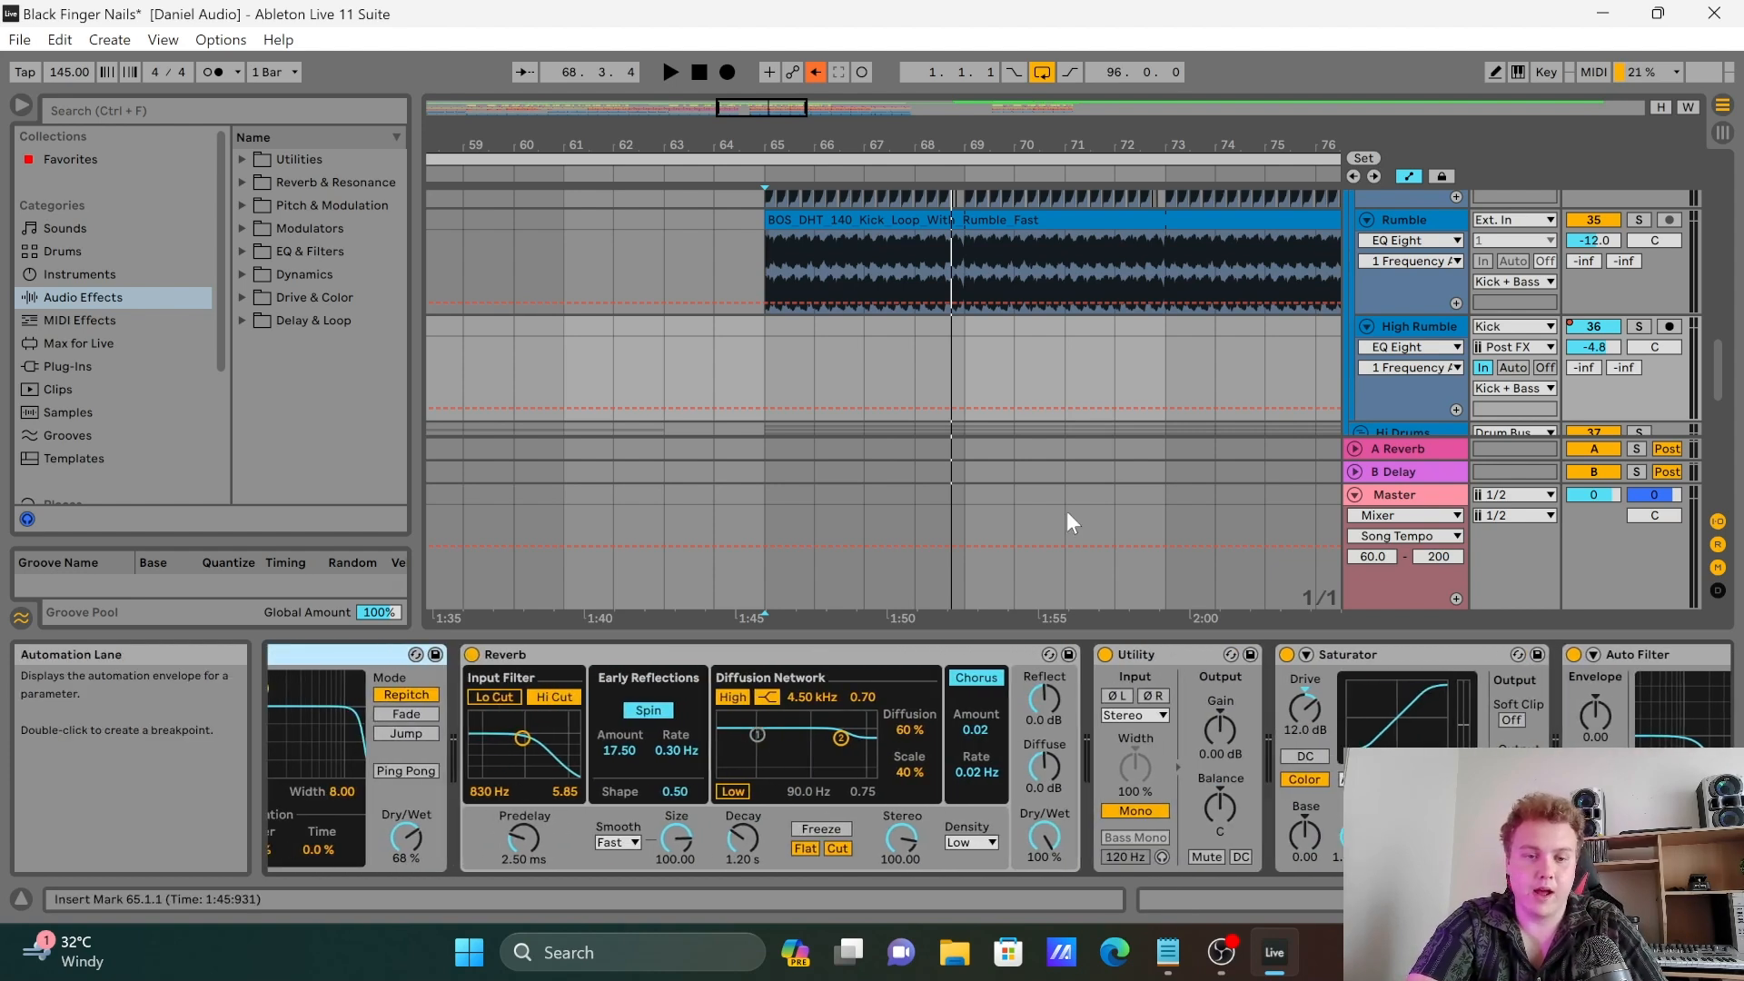
scroll(1169, 657, down, 6)
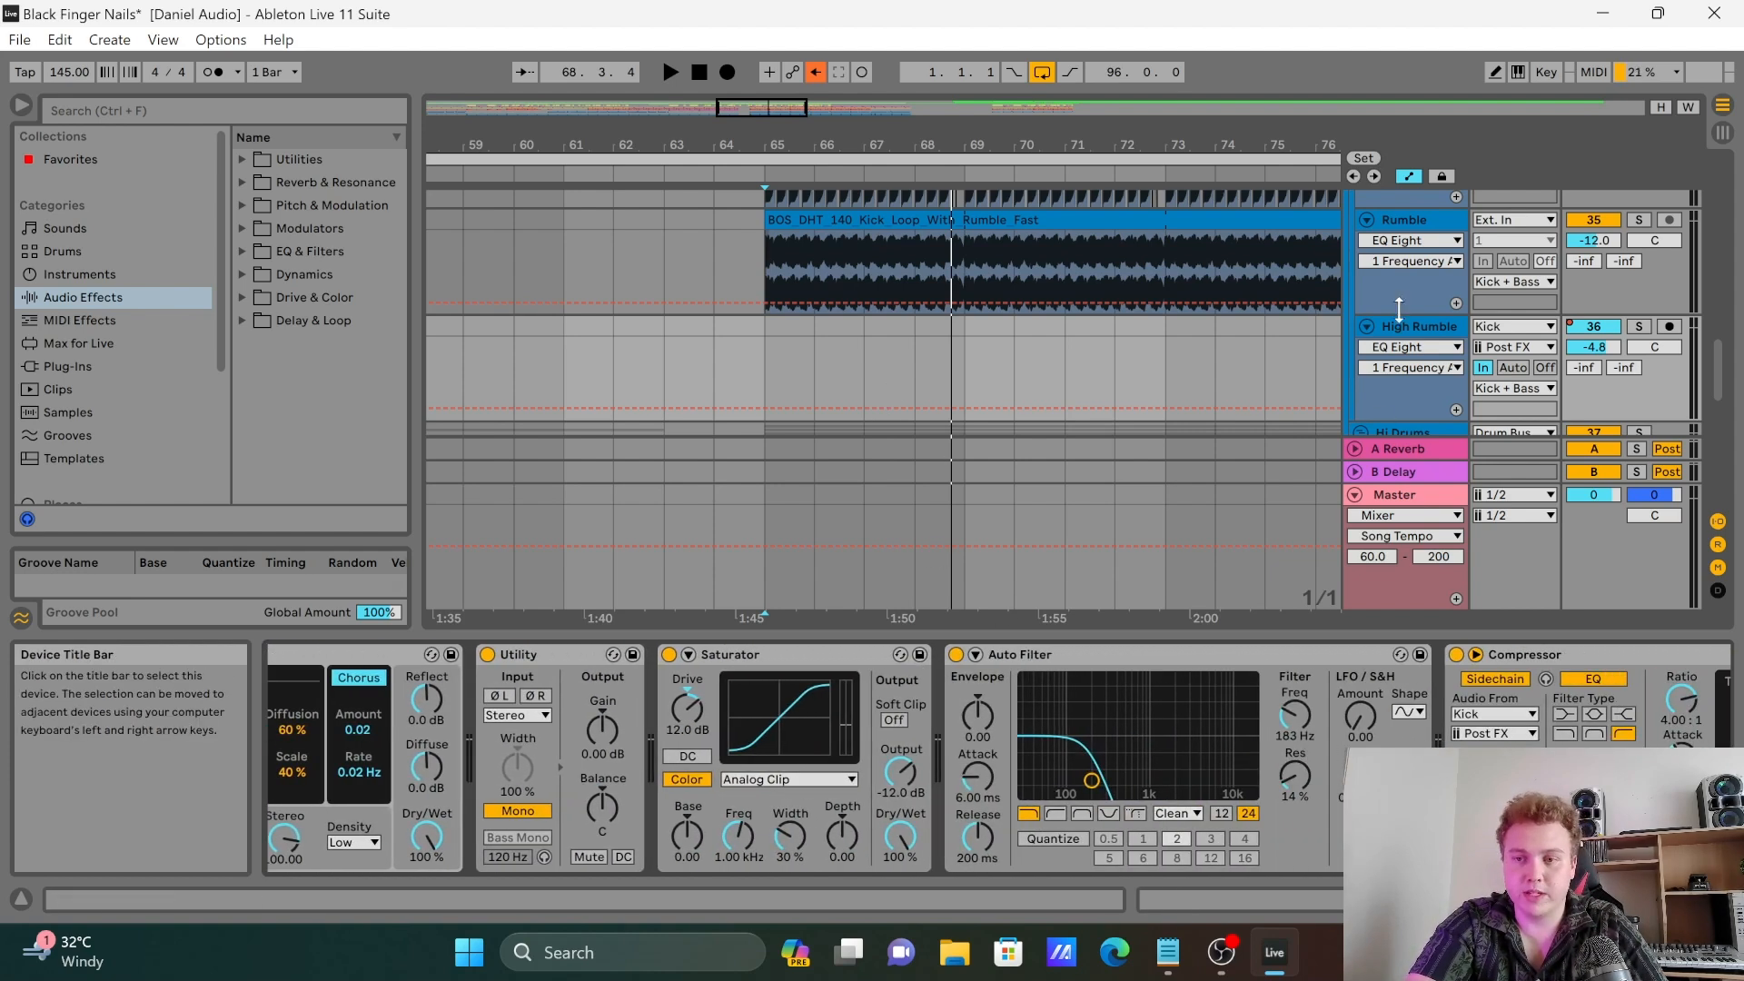
Step: Look over the Kick and Rumble clips and examine High Rumble's effects from Reverb through to the Auto Filter and Compressor
scroll(1398, 309, up, 3)
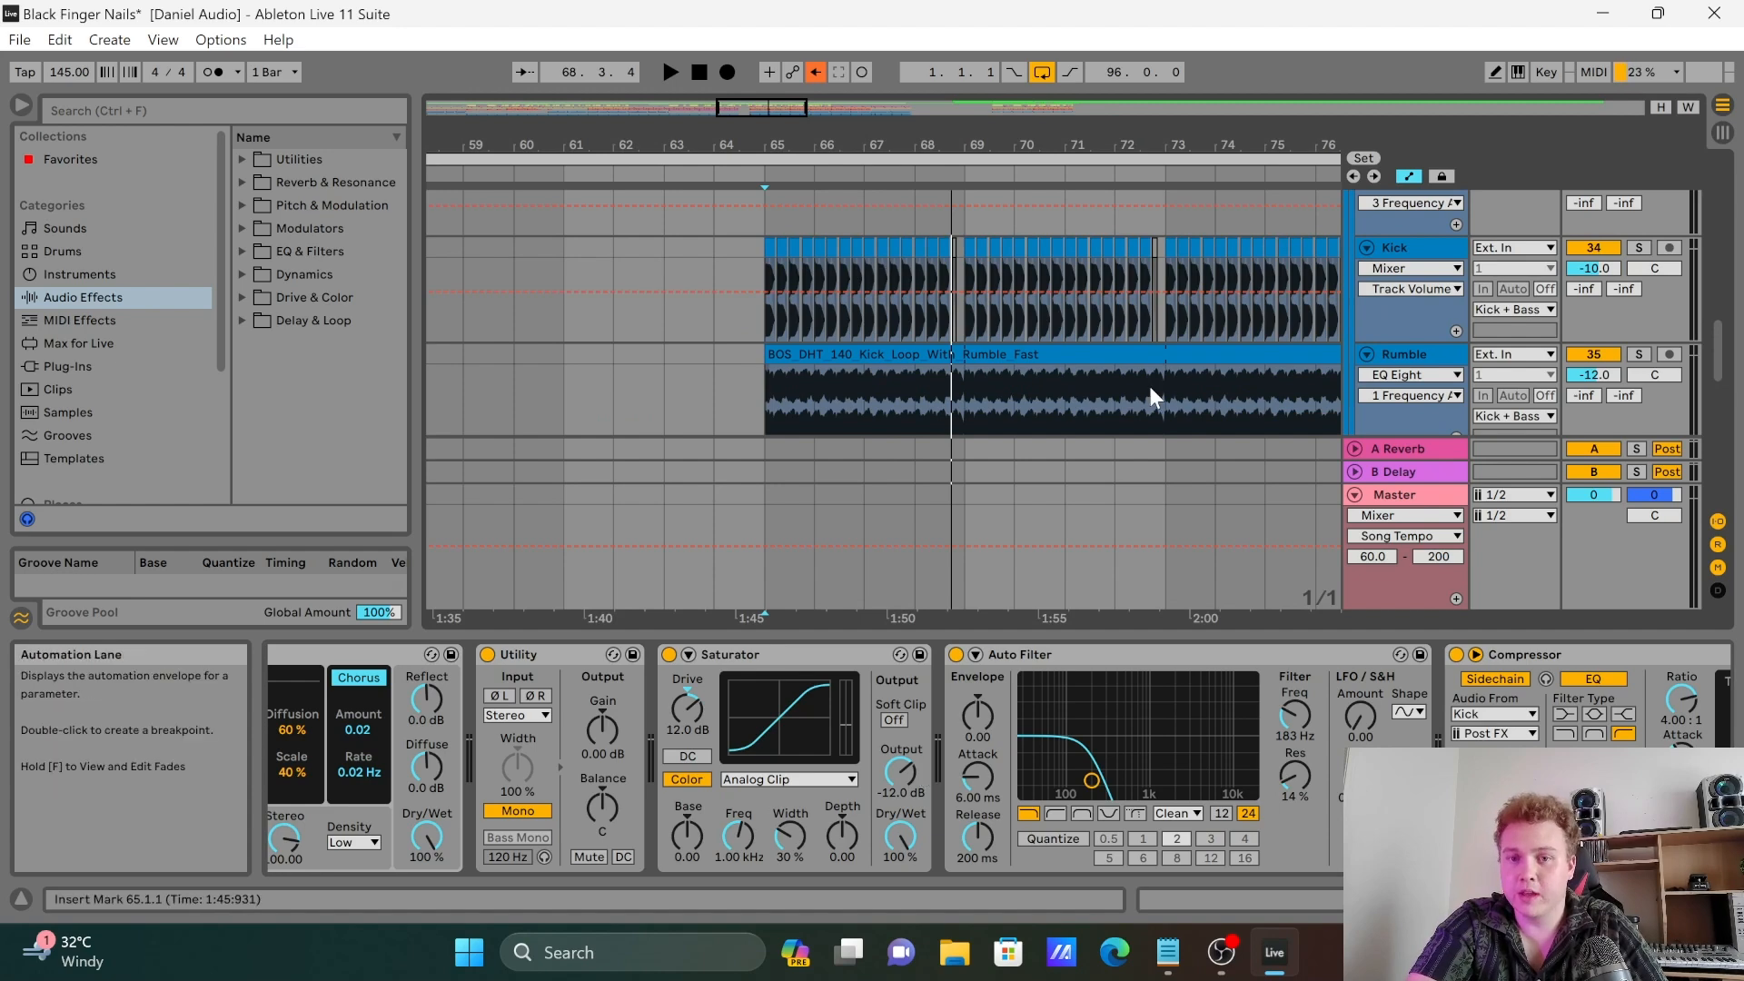
scroll(1148, 385, down, 3)
scroll(644, 858, up, 6)
scroll(645, 859, down, 2)
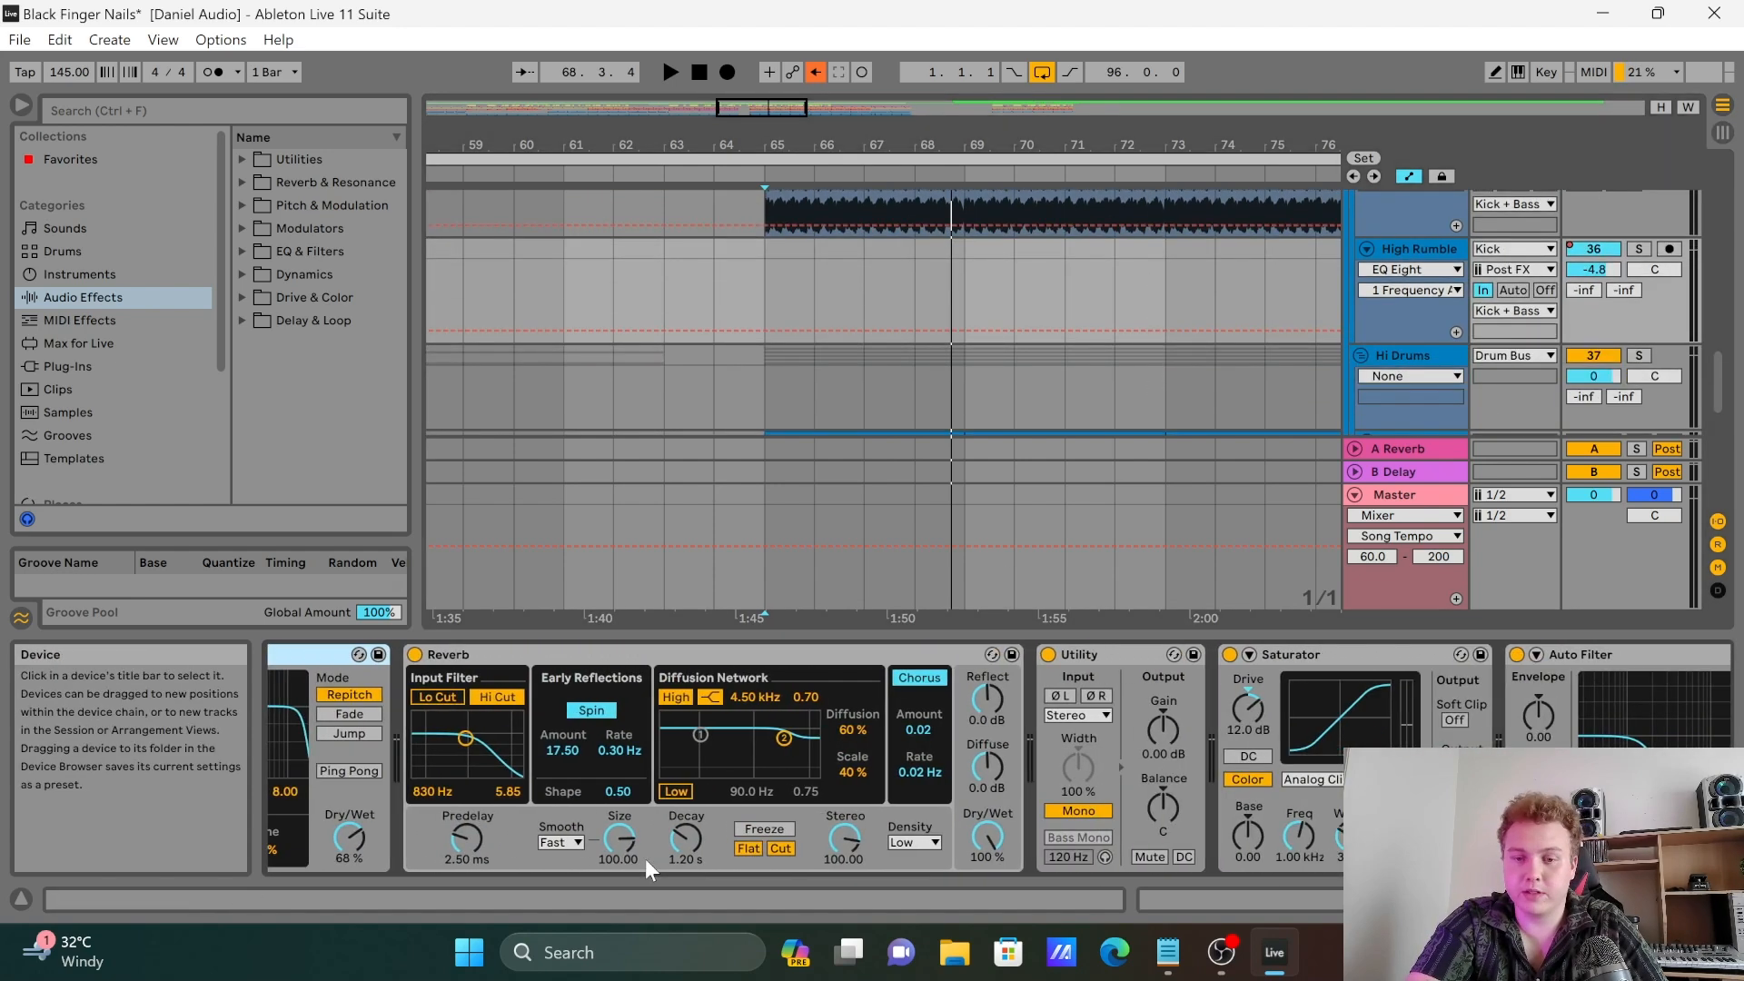
scroll(1255, 738, down, 5)
scroll(1255, 738, down, 5)
scroll(1255, 738, up, 3)
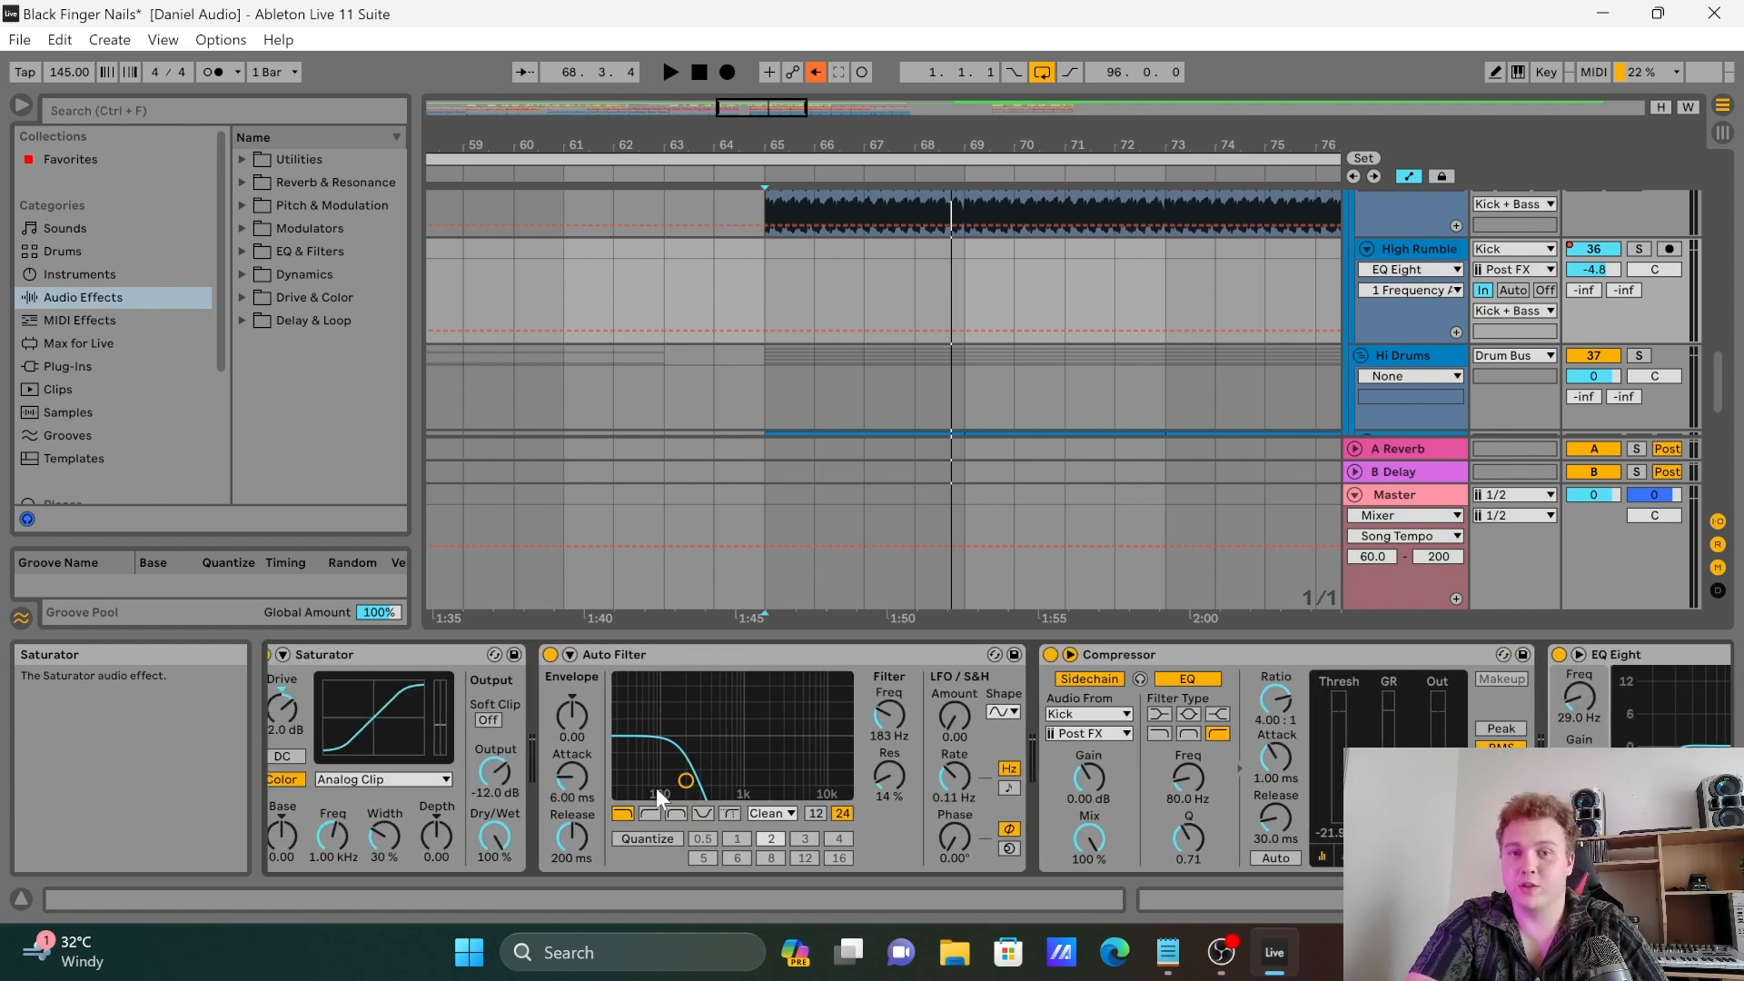
Step: Look through the Hi Drums tracks from Hats and Open Hat down to Snare and Percs
scroll(876, 438, down, 4)
scroll(875, 439, down, 1)
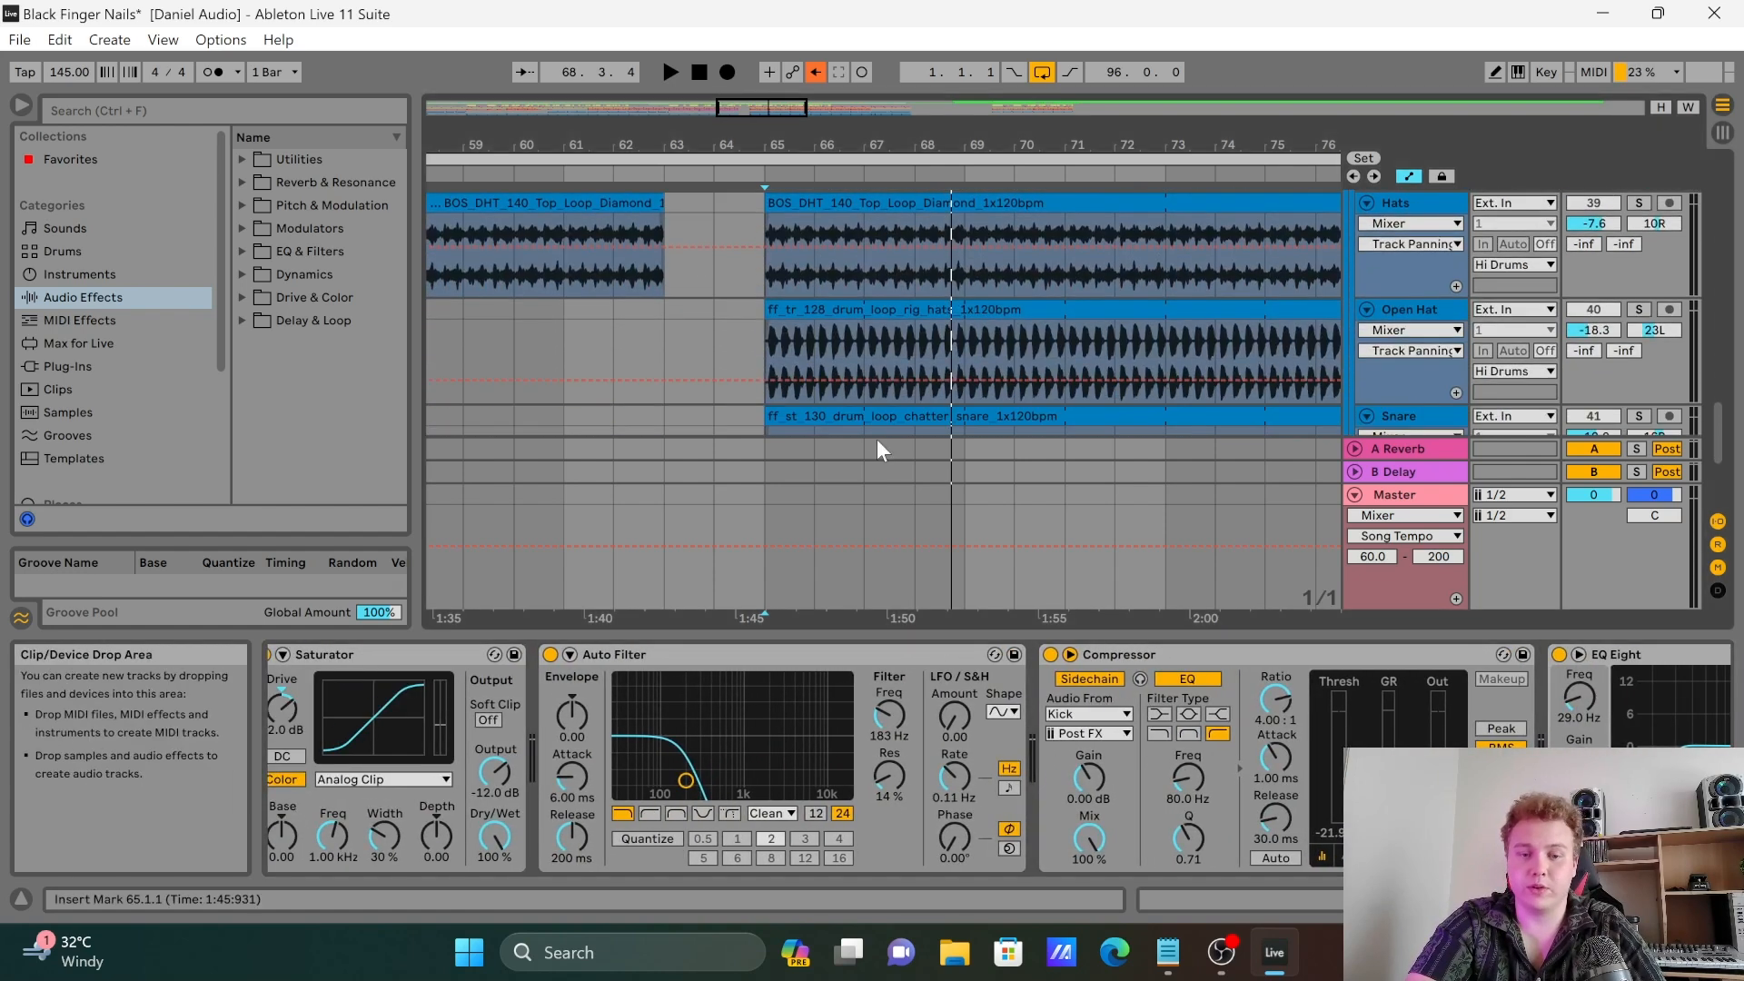
scroll(876, 439, down, 2)
scroll(852, 499, down, 1)
scroll(853, 502, down, 1)
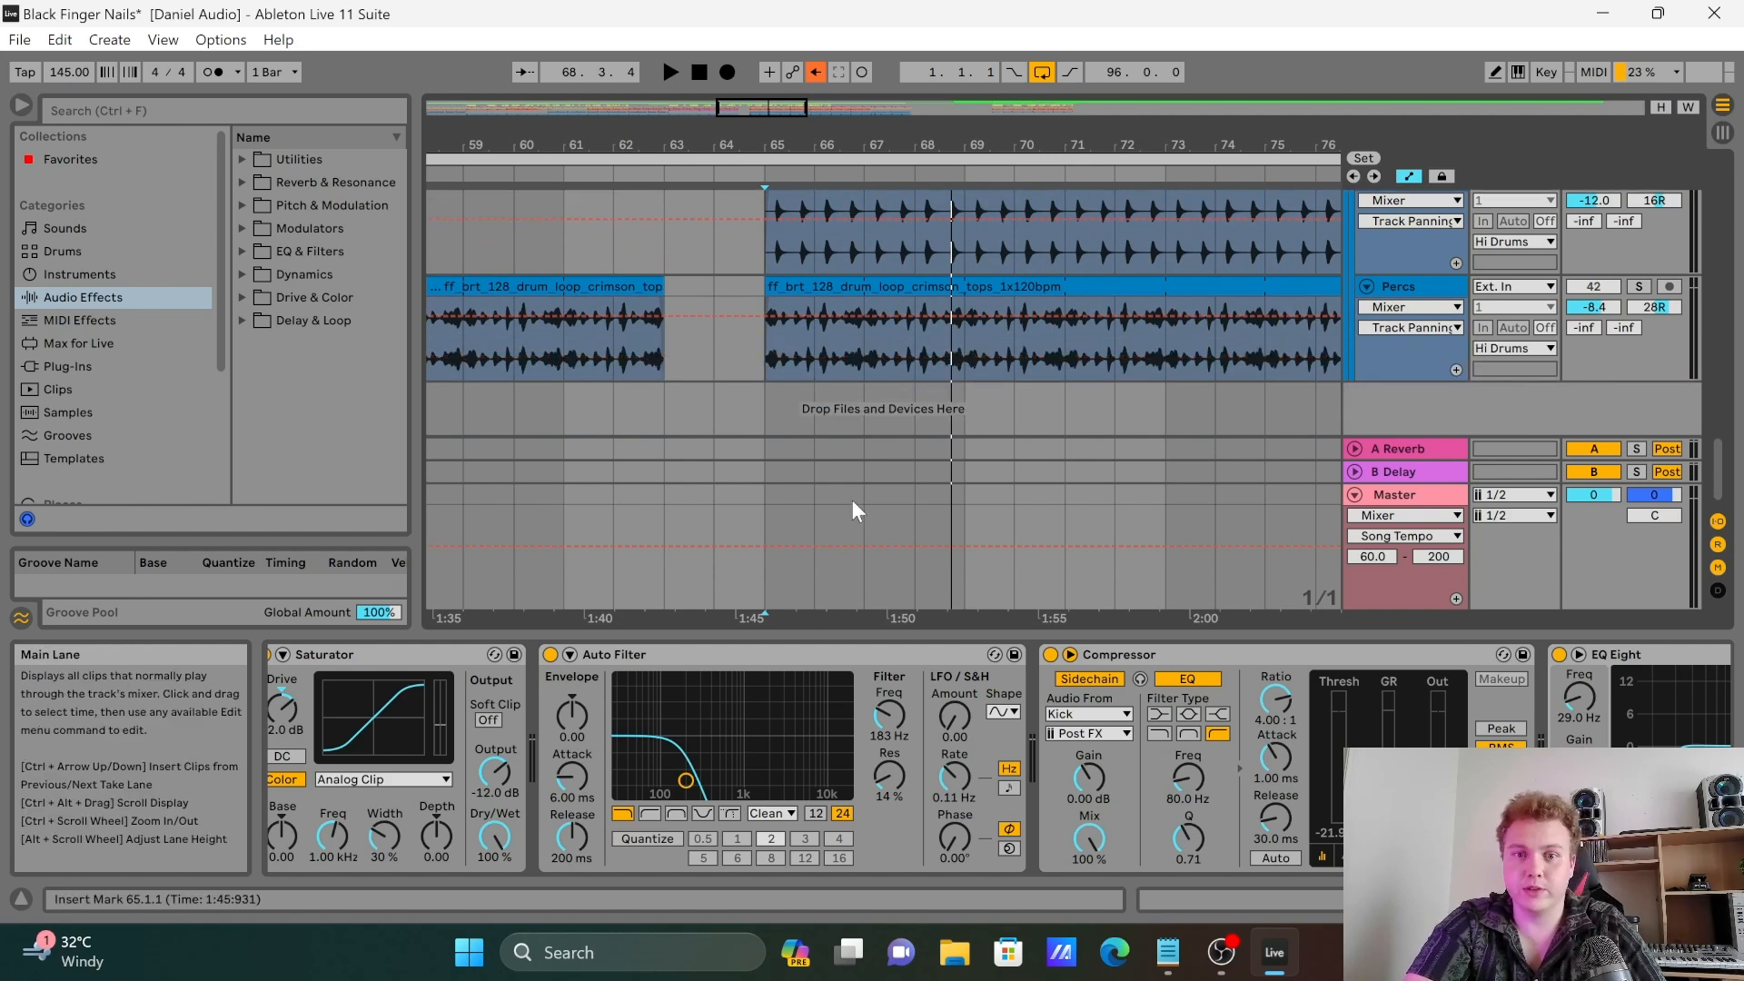
Step: Return to the High Rumble track and examine its Auto Filter and the Compressor's sidechain settings
scroll(852, 499, up, 8)
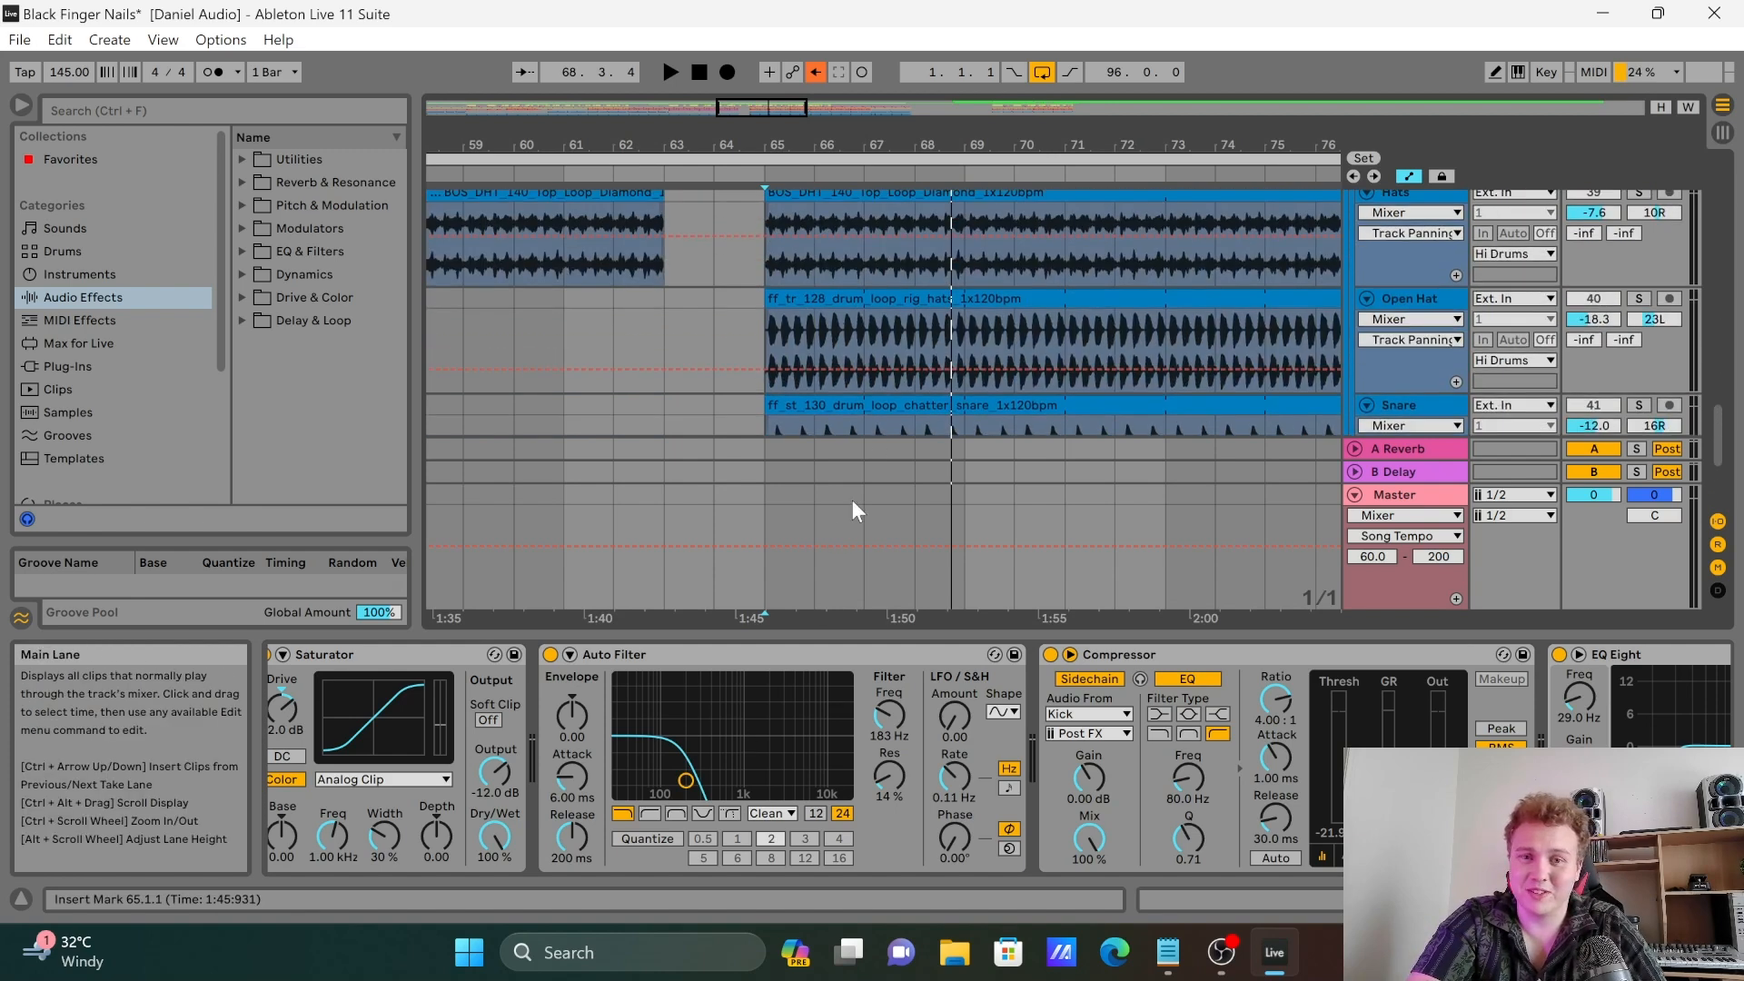
scroll(852, 500, down, 2)
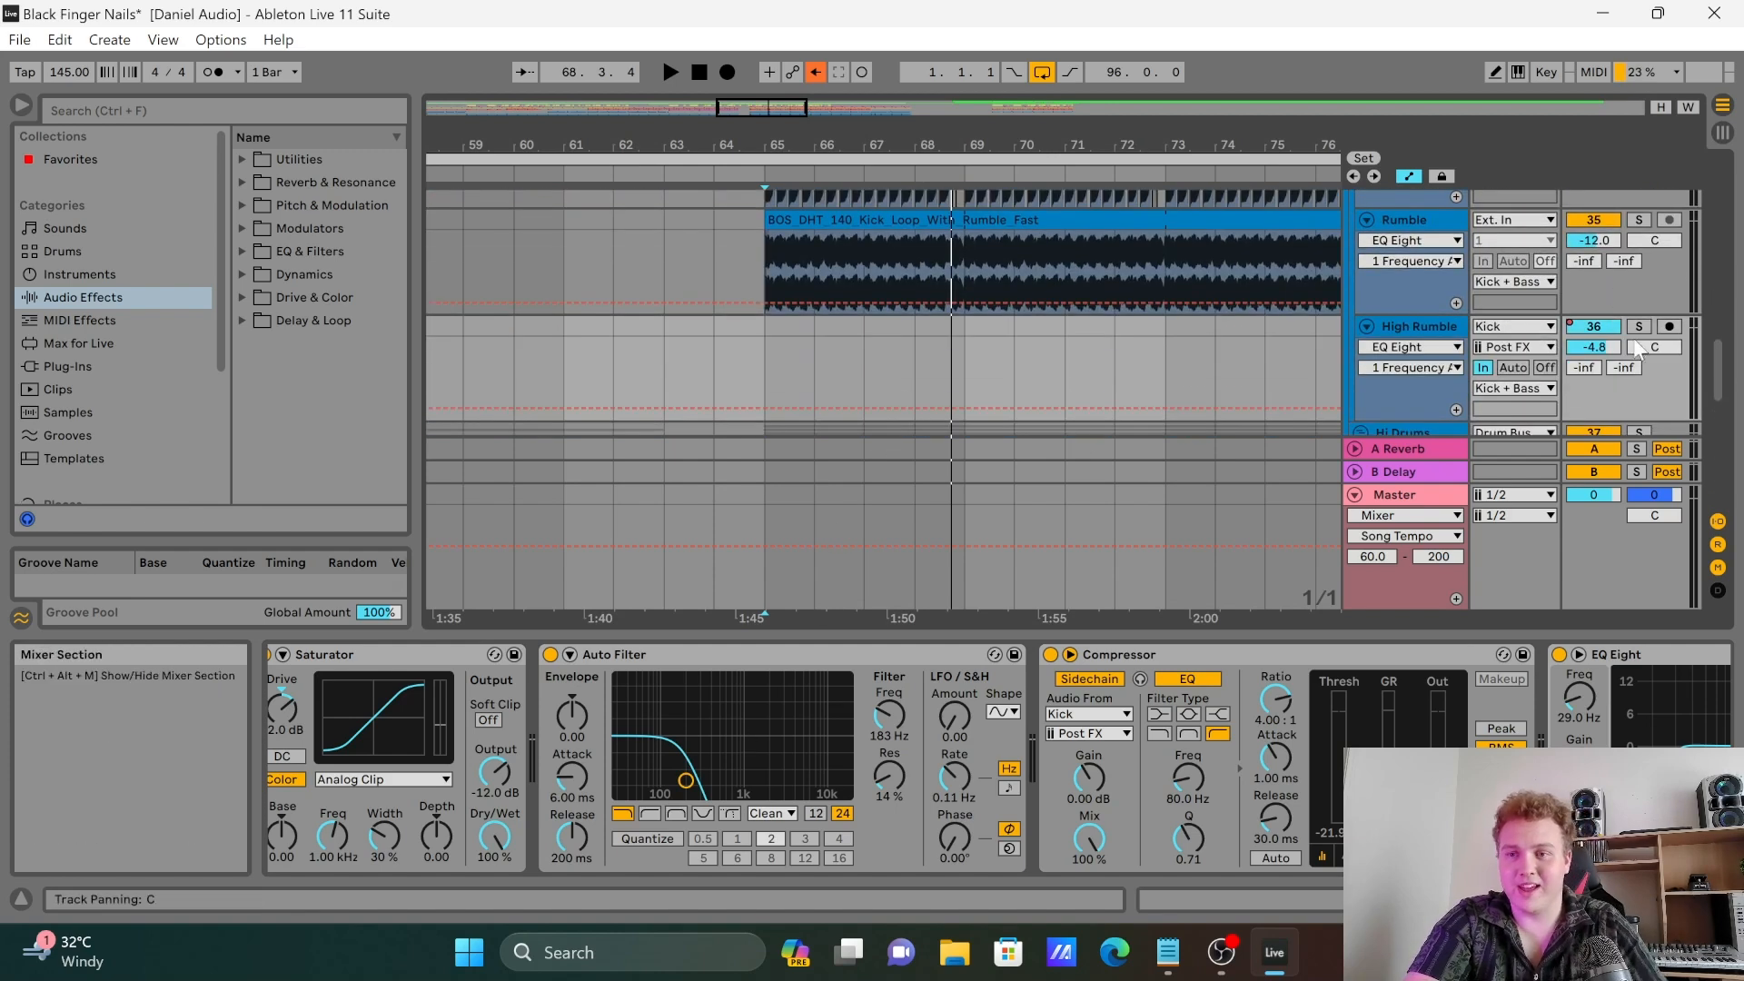
scroll(1185, 711, down, 5)
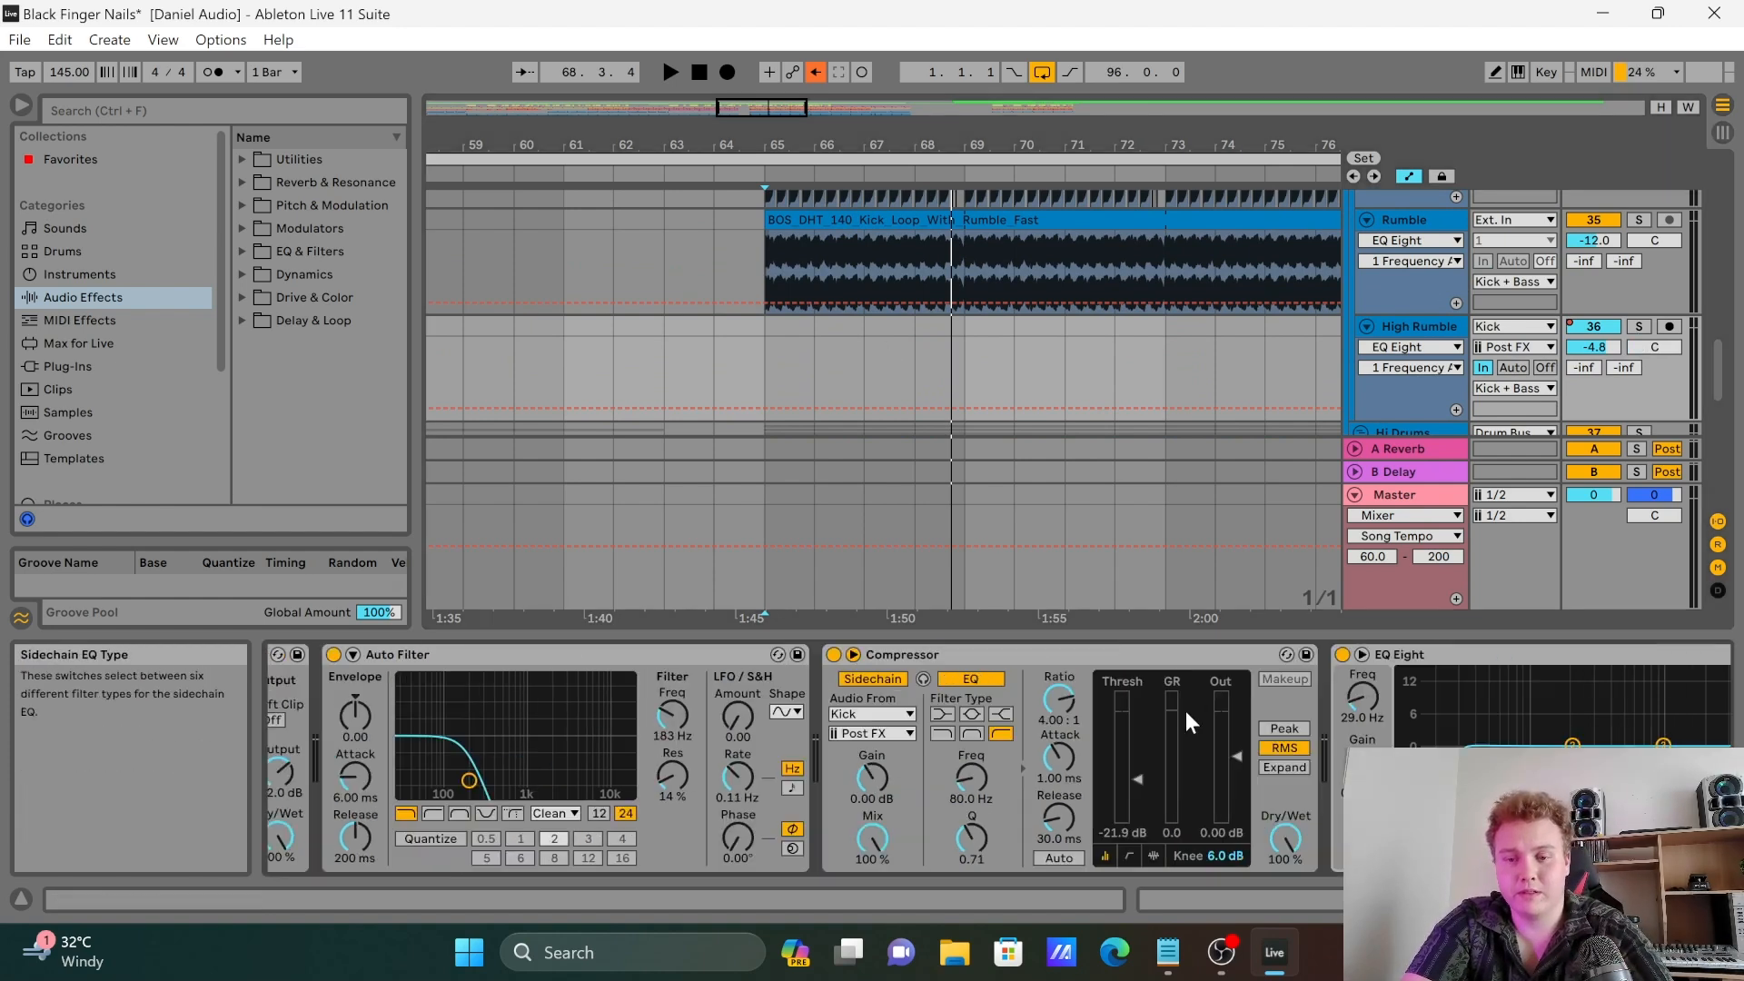
scroll(1185, 711, up, 4)
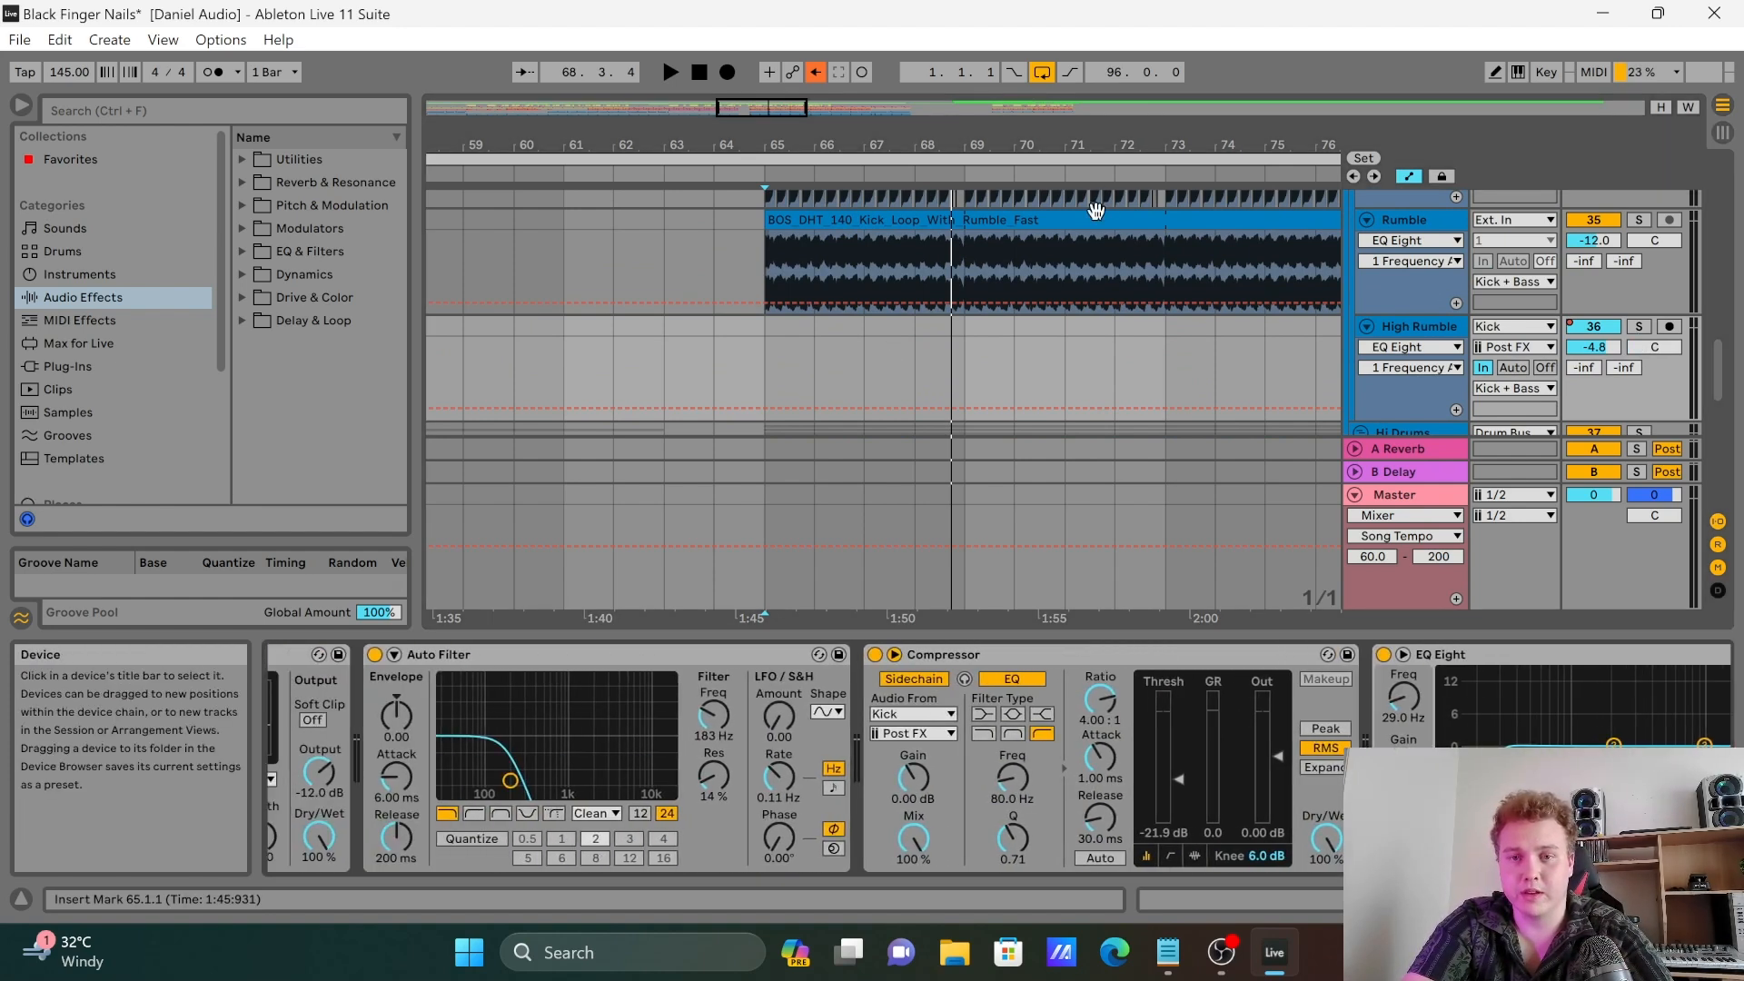
Step: Solo the Hi Drums group and play it from bar 65, stopping after about four bars
scroll(1190, 422, down, 4)
scroll(1190, 423, down, 2)
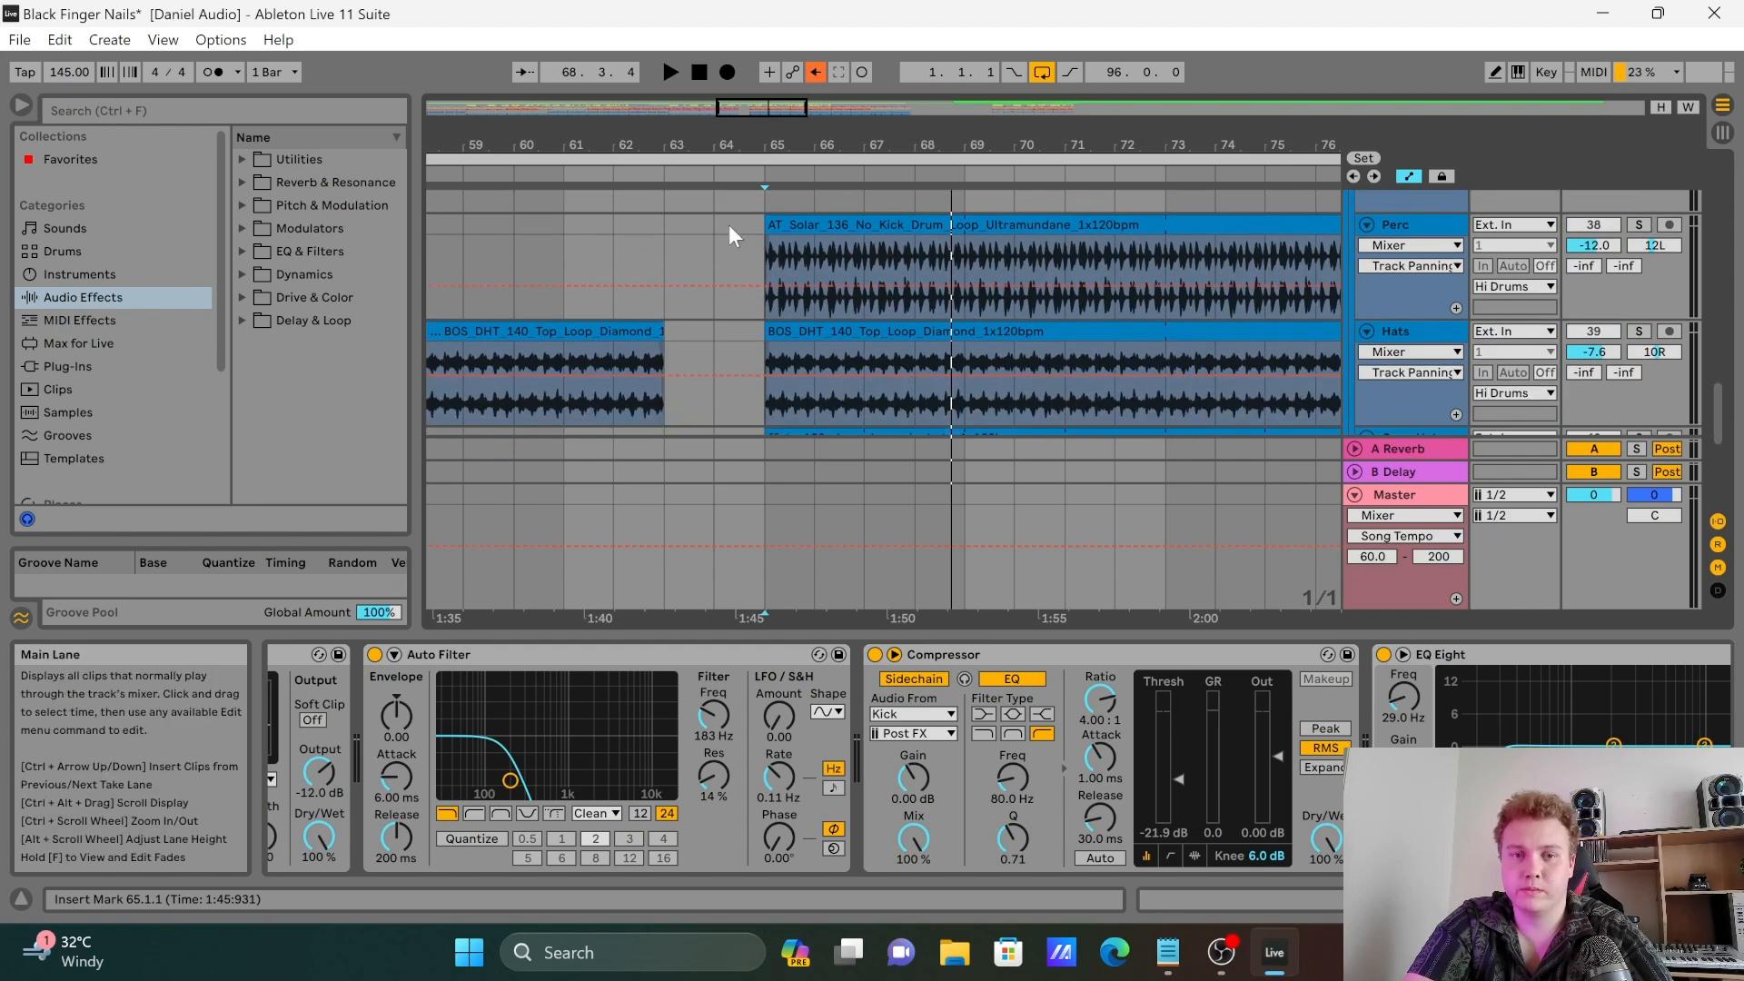
click(762, 254)
key(space)
scroll(1237, 371, up, 2)
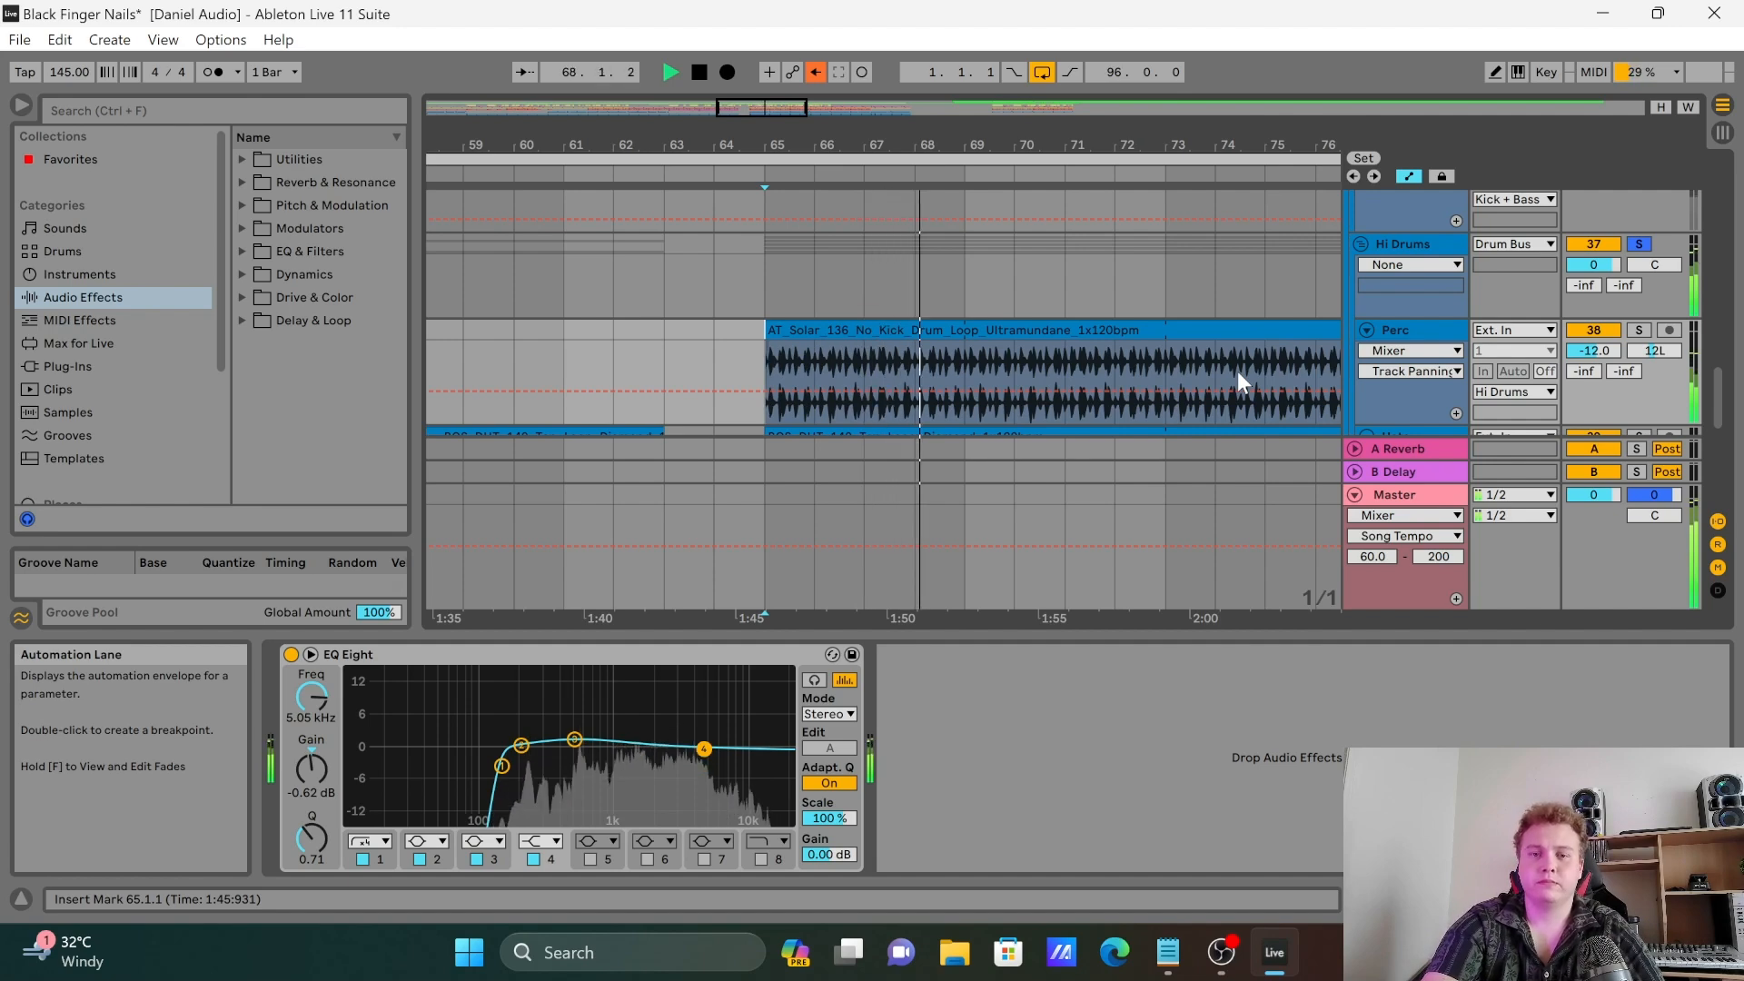
key(space)
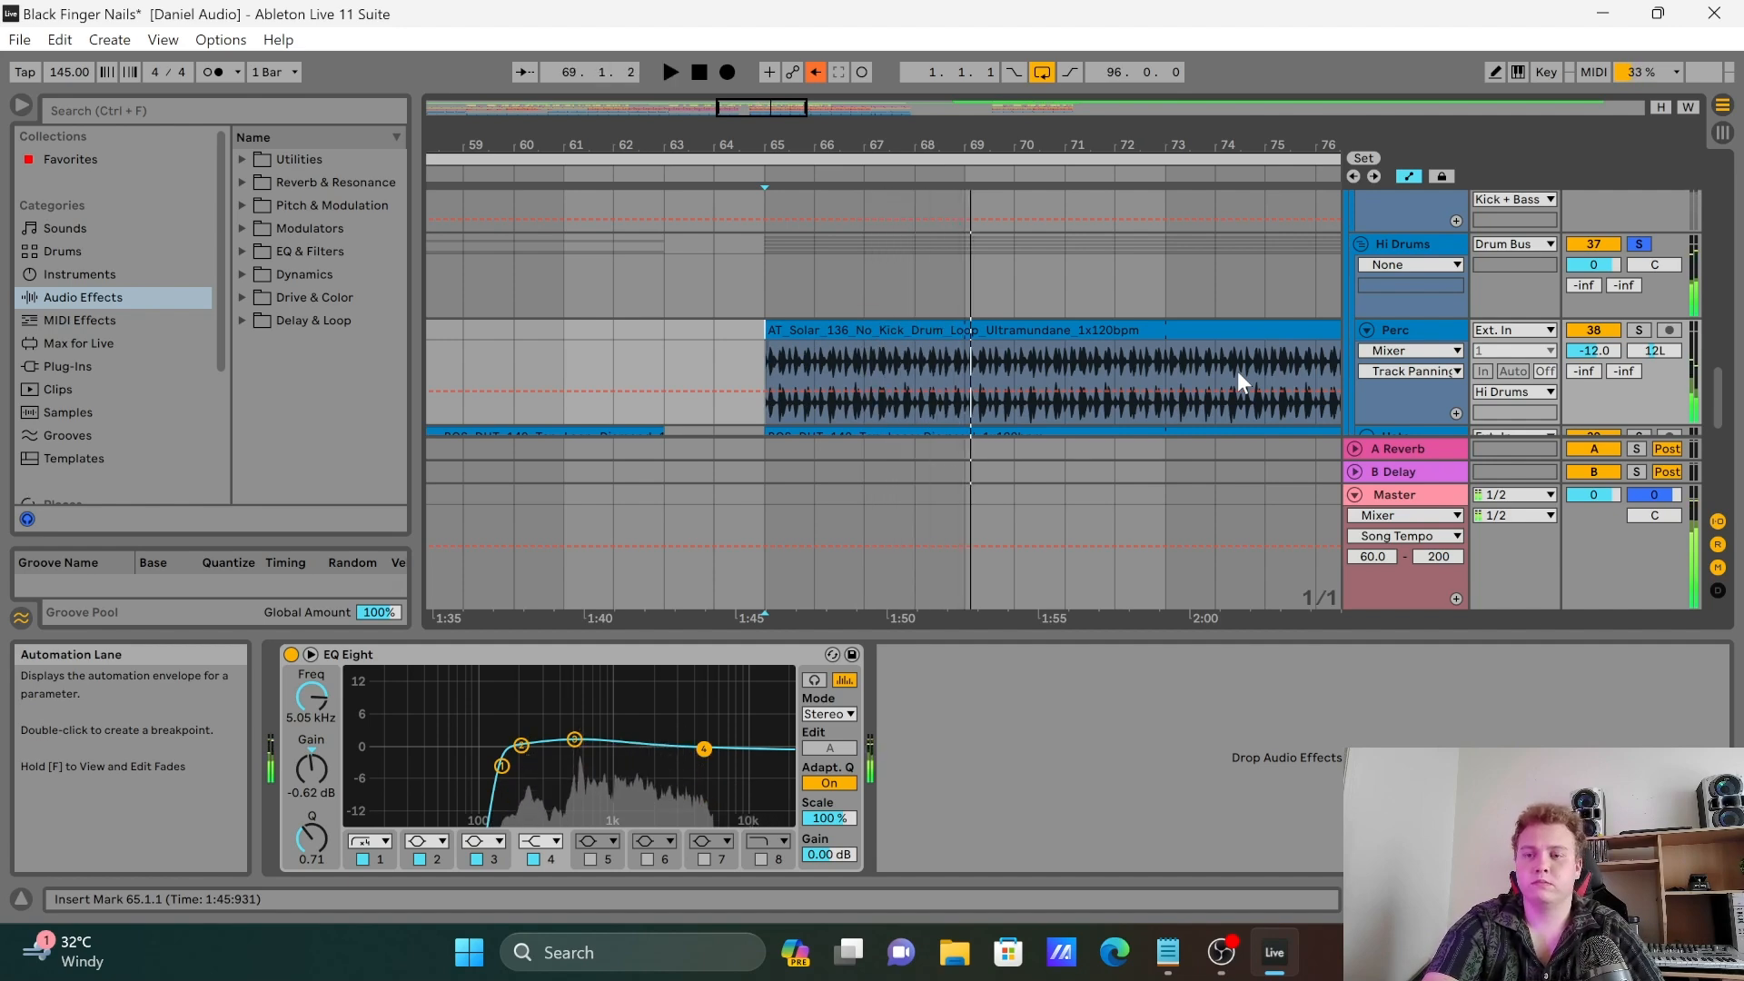
Step: Examine the loops and mixer settings of the tracks in the soloed Hi Drums group
scroll(1015, 345, down, 2)
scroll(1015, 347, down, 2)
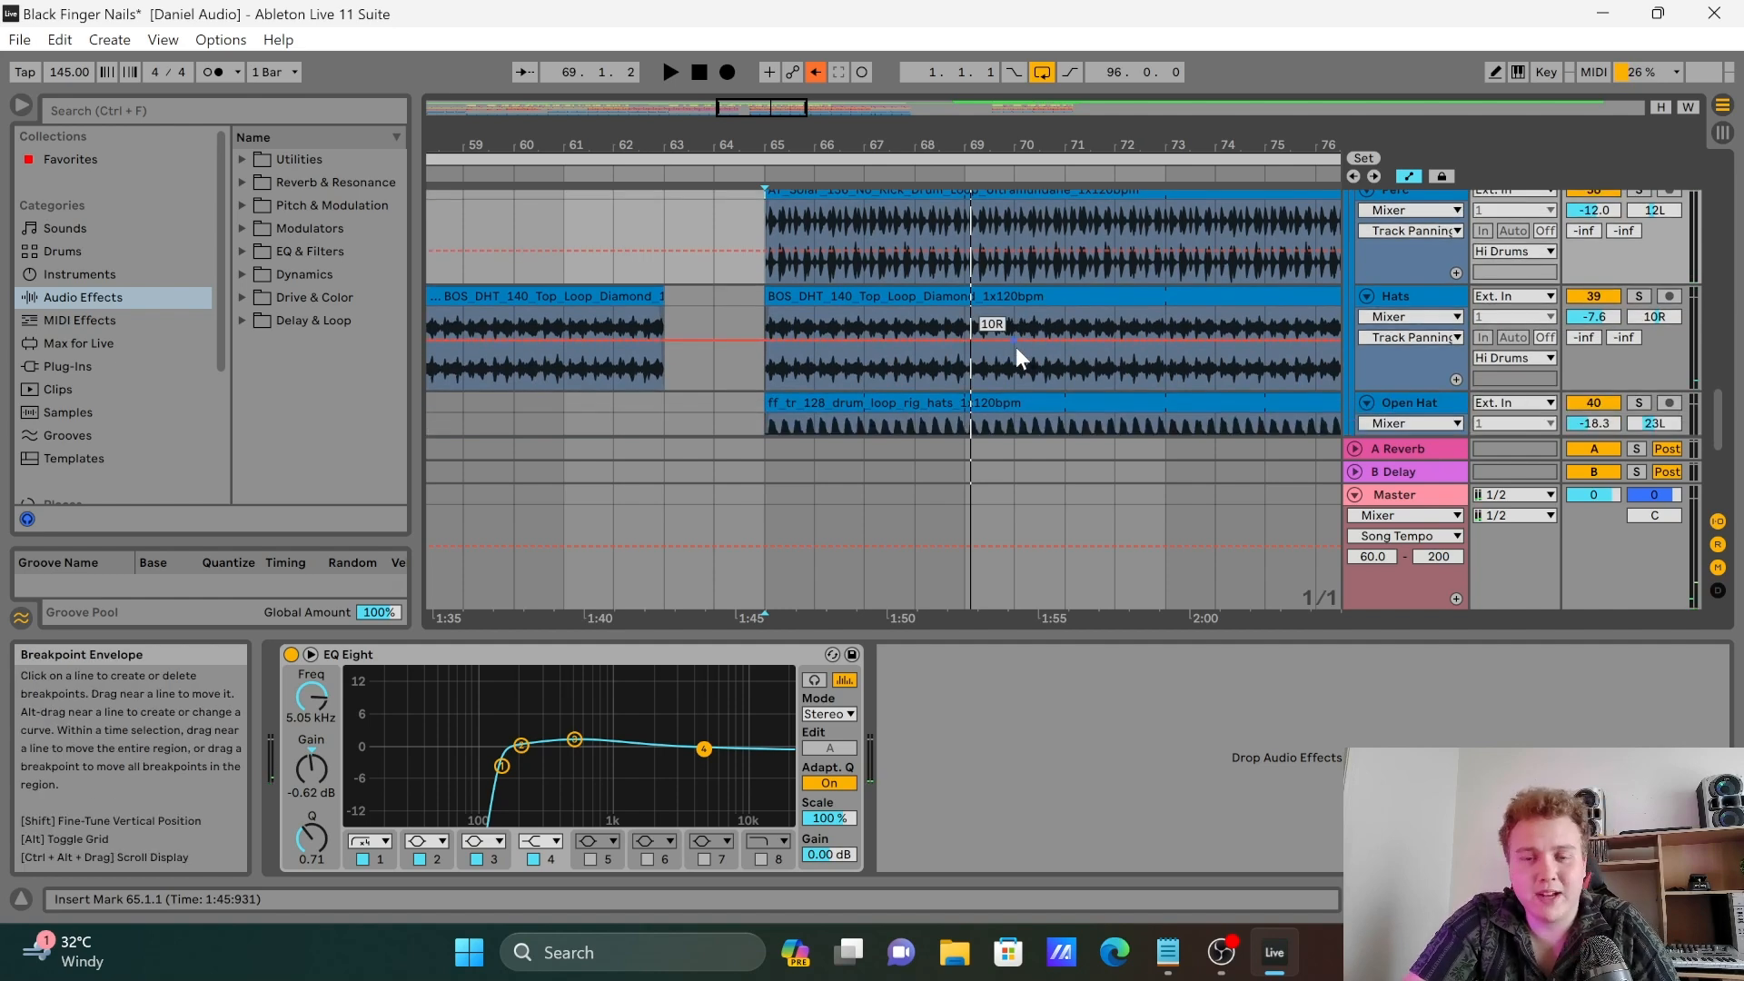
scroll(1016, 347, up, 2)
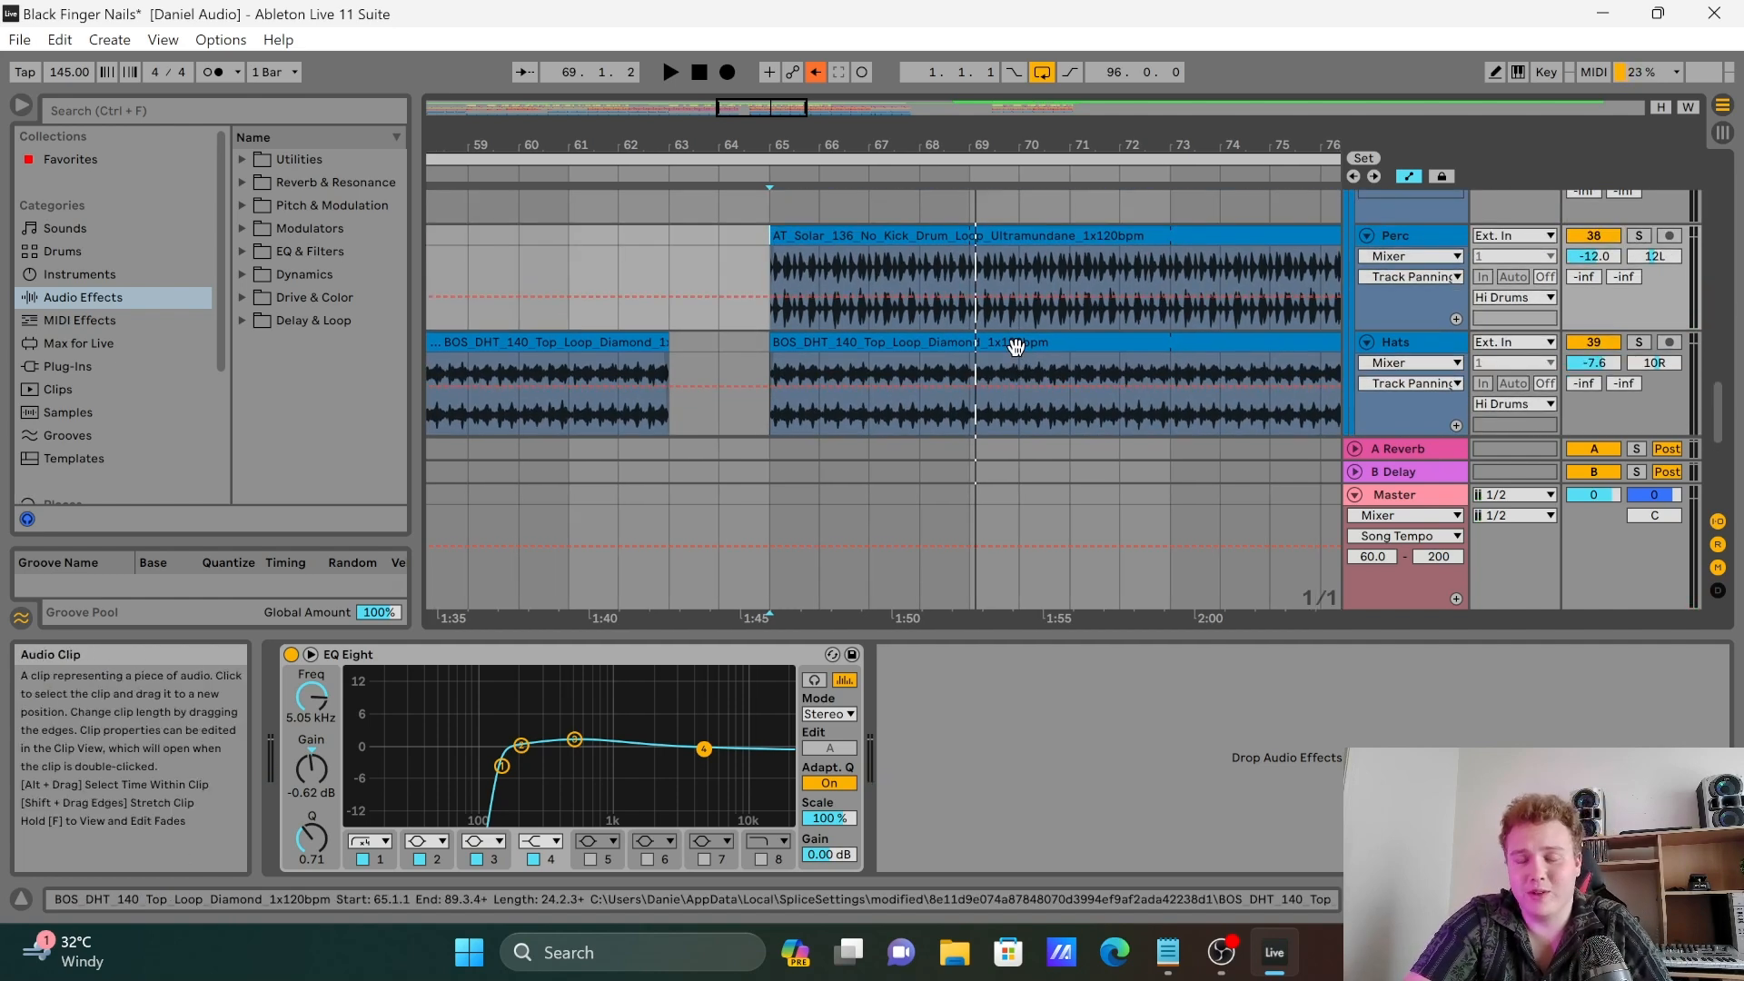
scroll(1015, 347, down, 2)
scroll(835, 314, down, 1)
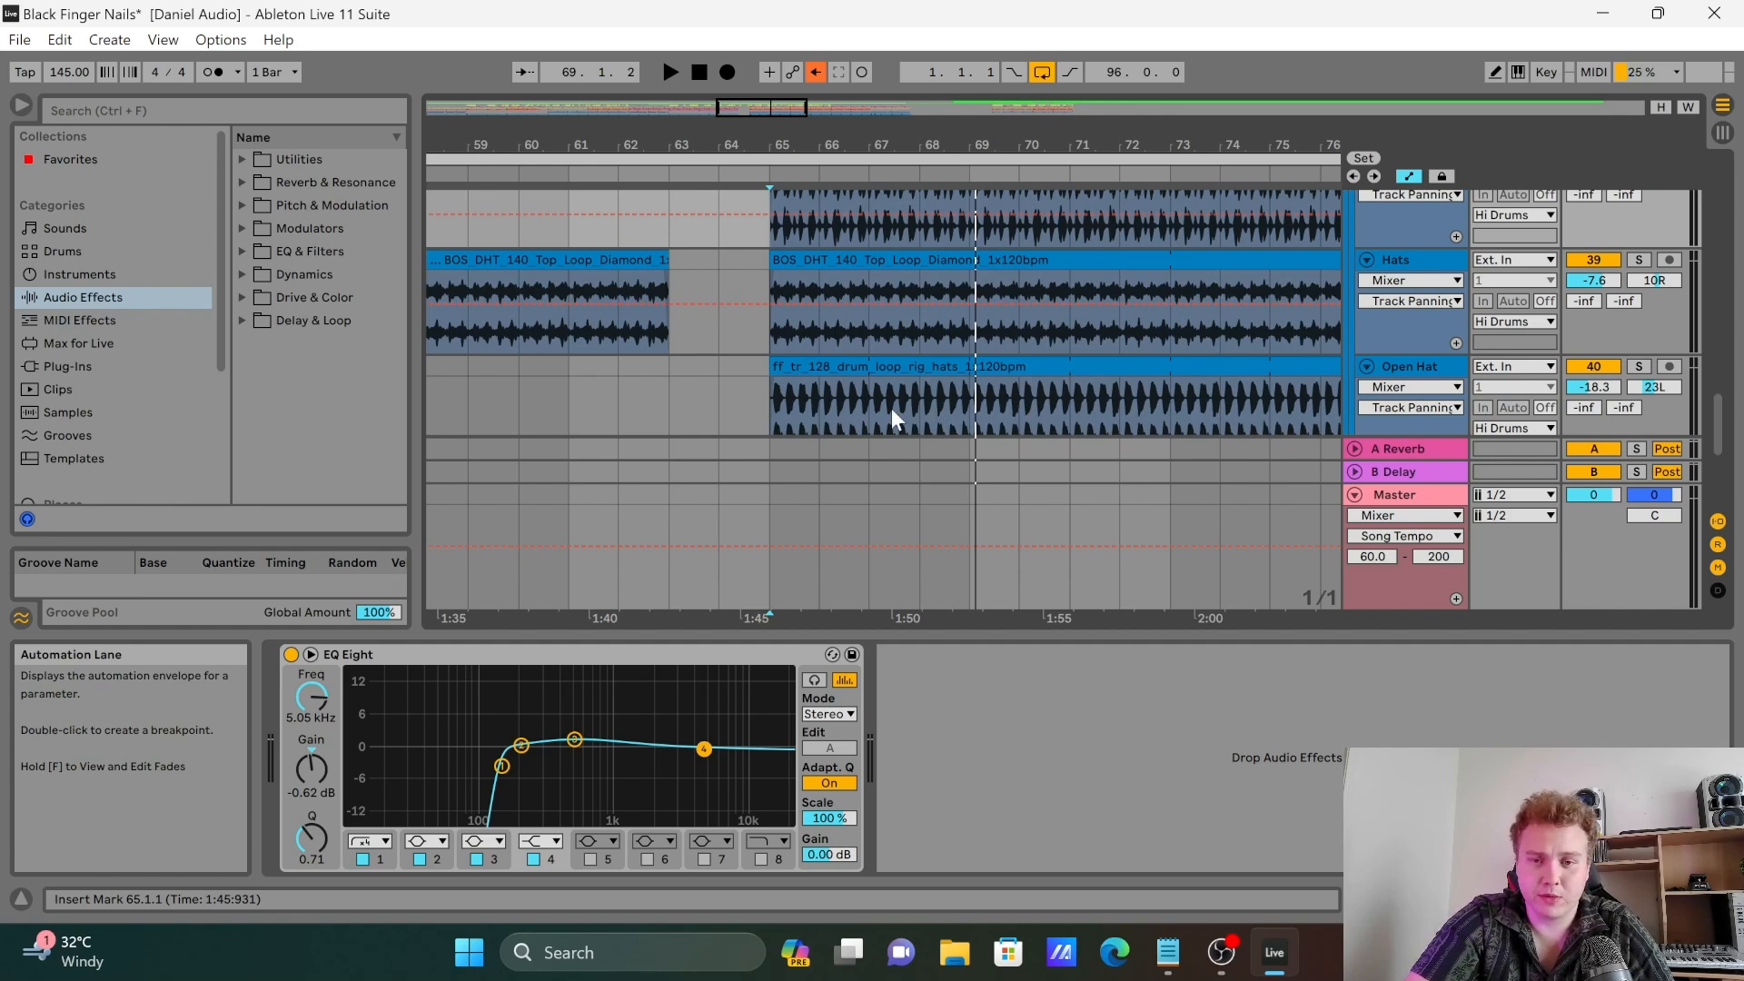
scroll(891, 407, down, 4)
scroll(891, 407, down, 3)
scroll(891, 406, up, 3)
scroll(891, 407, up, 4)
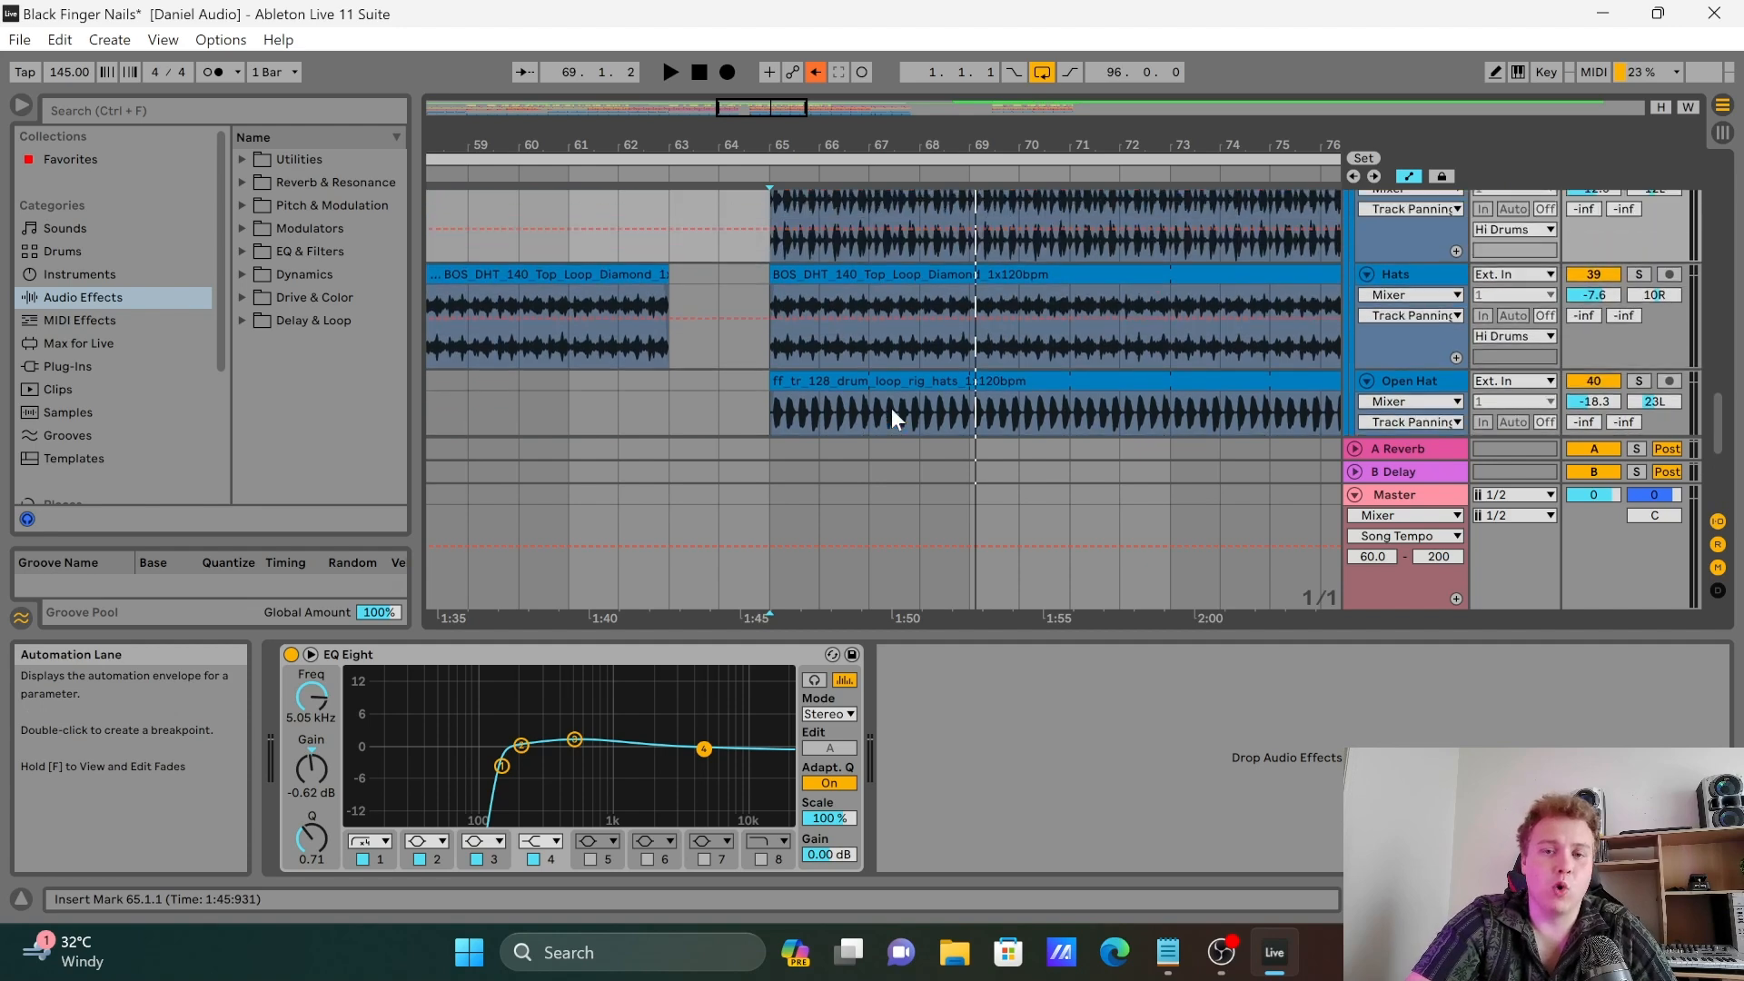
scroll(891, 407, up, 1)
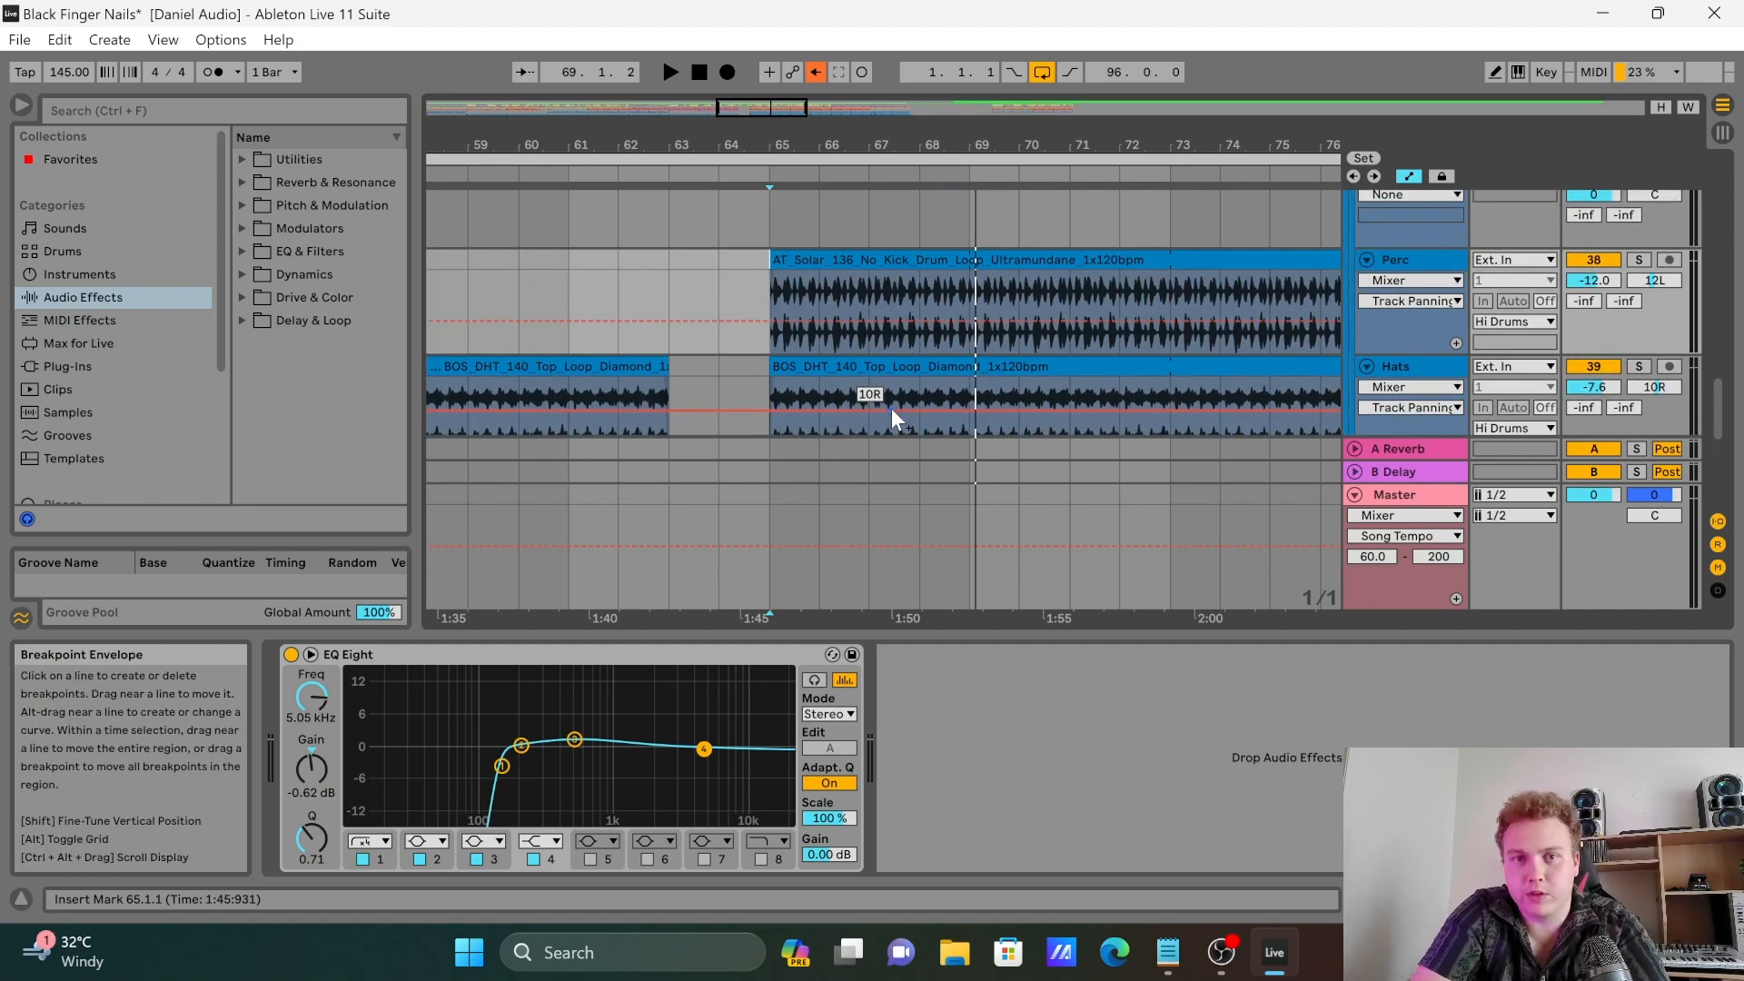
scroll(891, 406, up, 1)
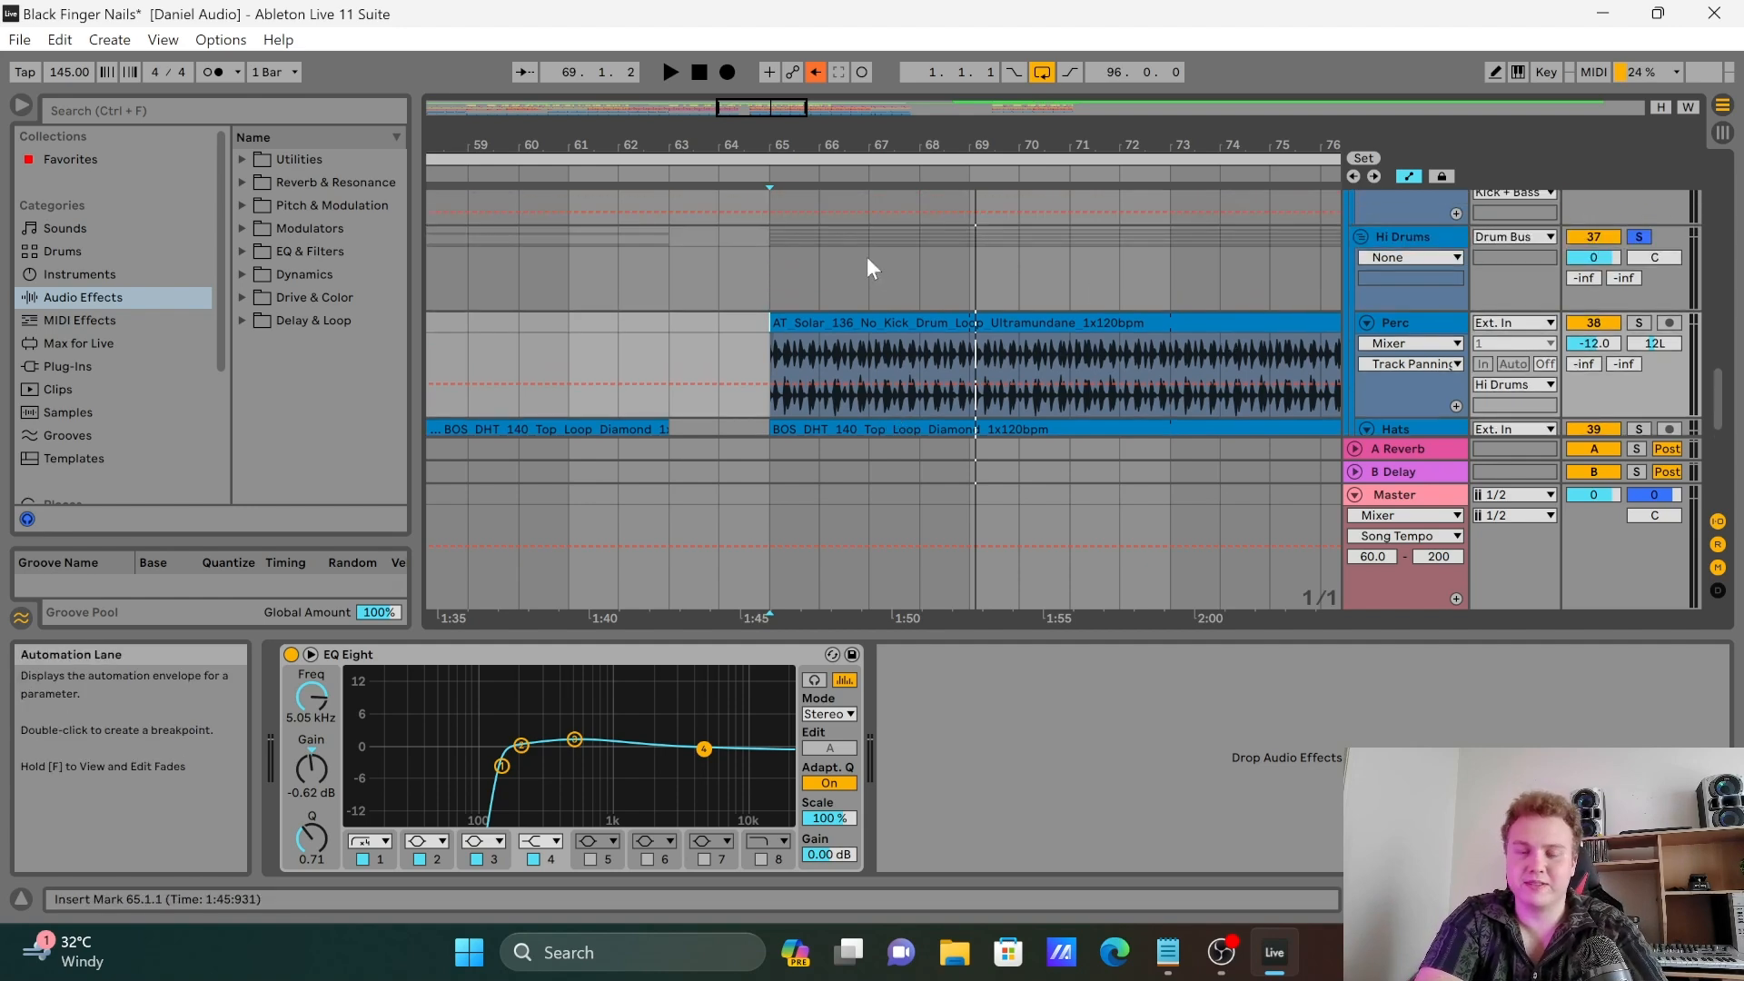
Step: Play the soloed Hi Drums group again from bar 65, stop it, and return to its Perc and Hats tracks
click(754, 263)
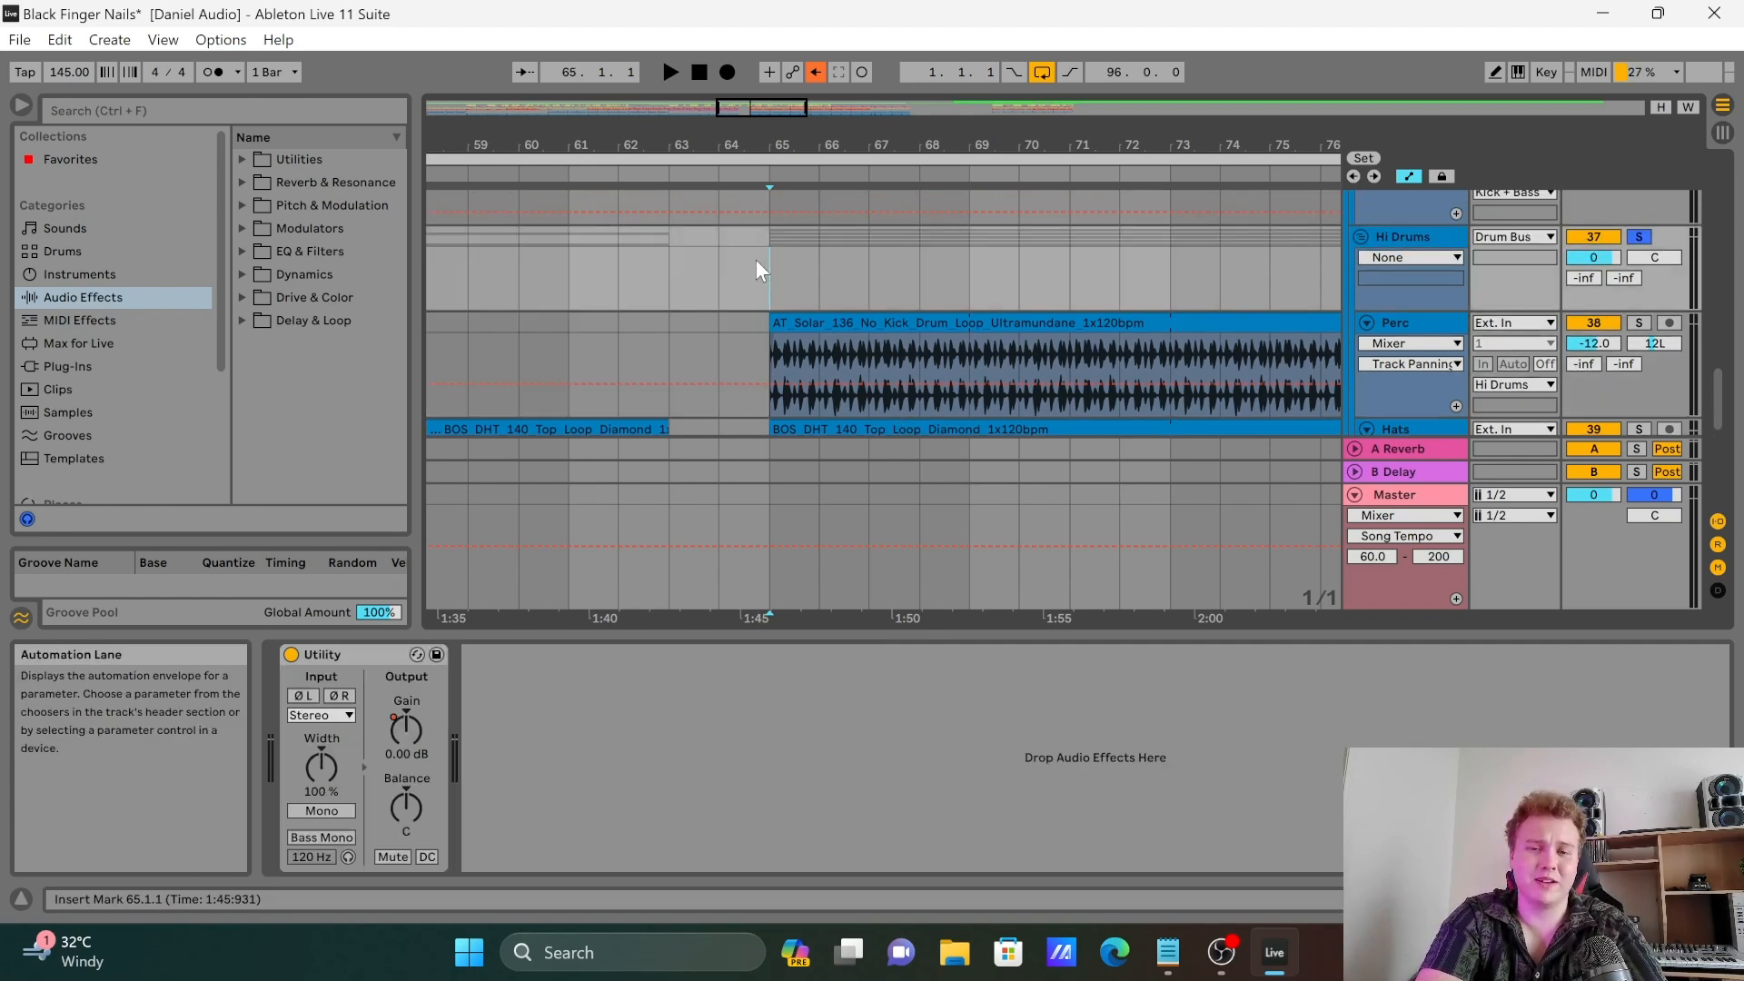
key(space)
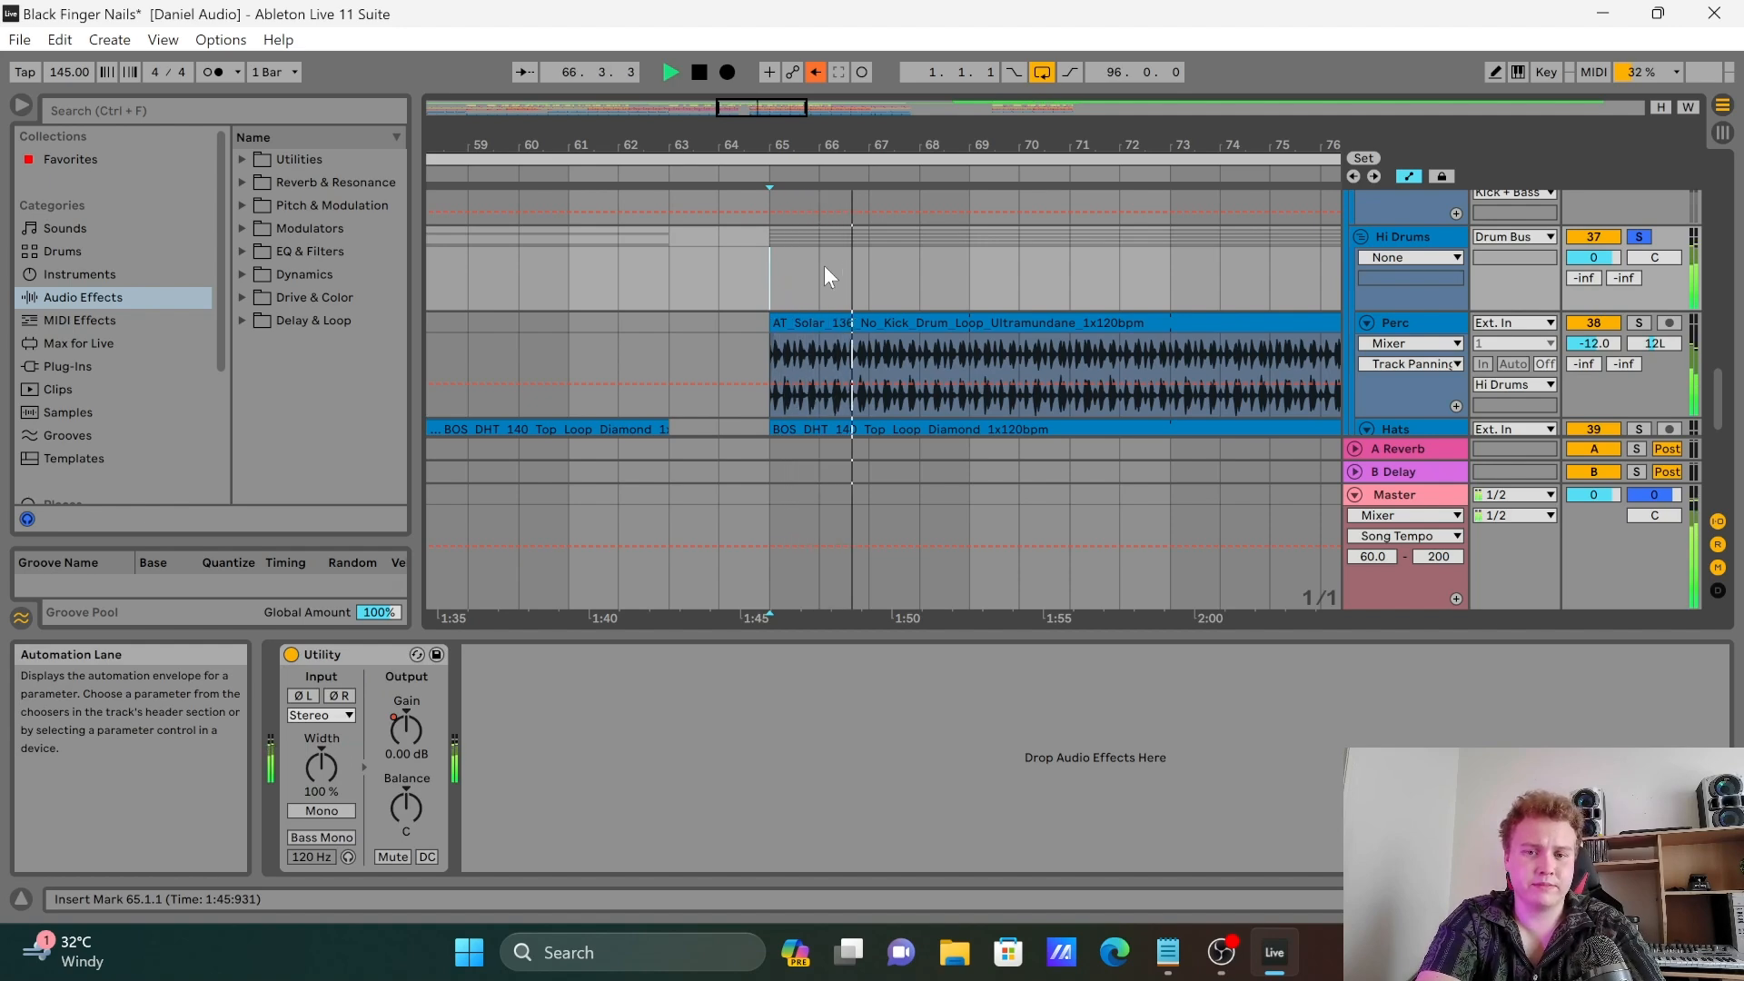
key(space)
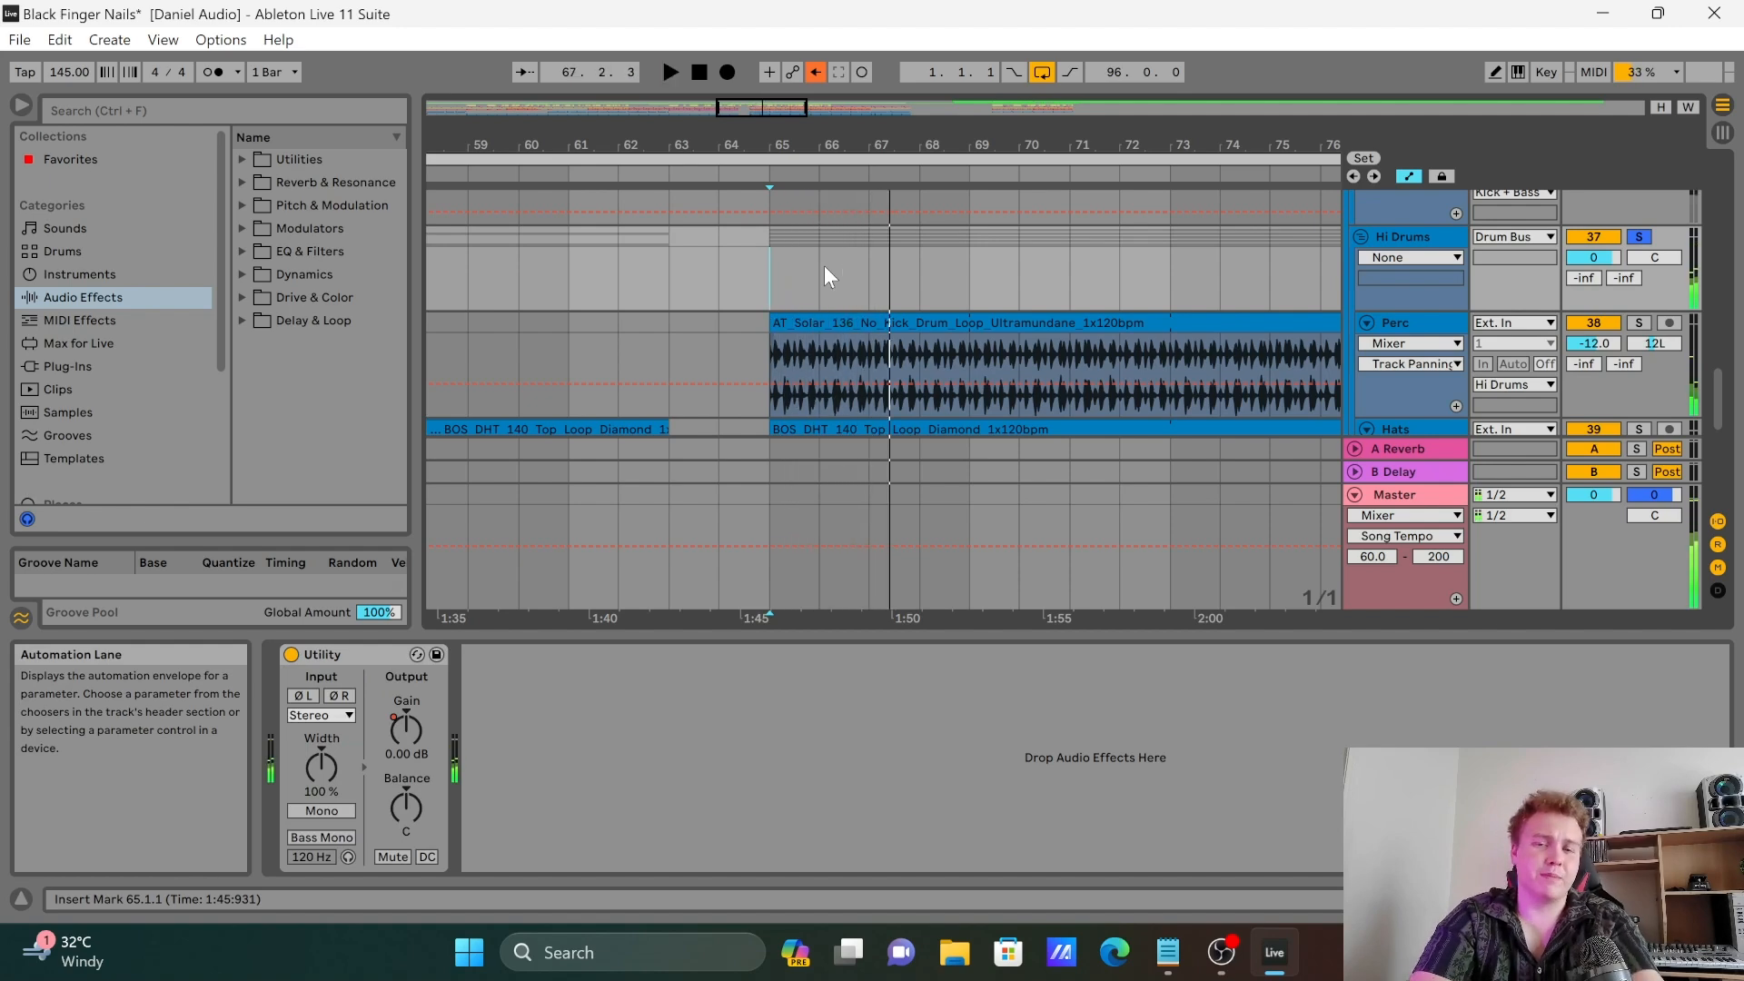
scroll(837, 271, down, 5)
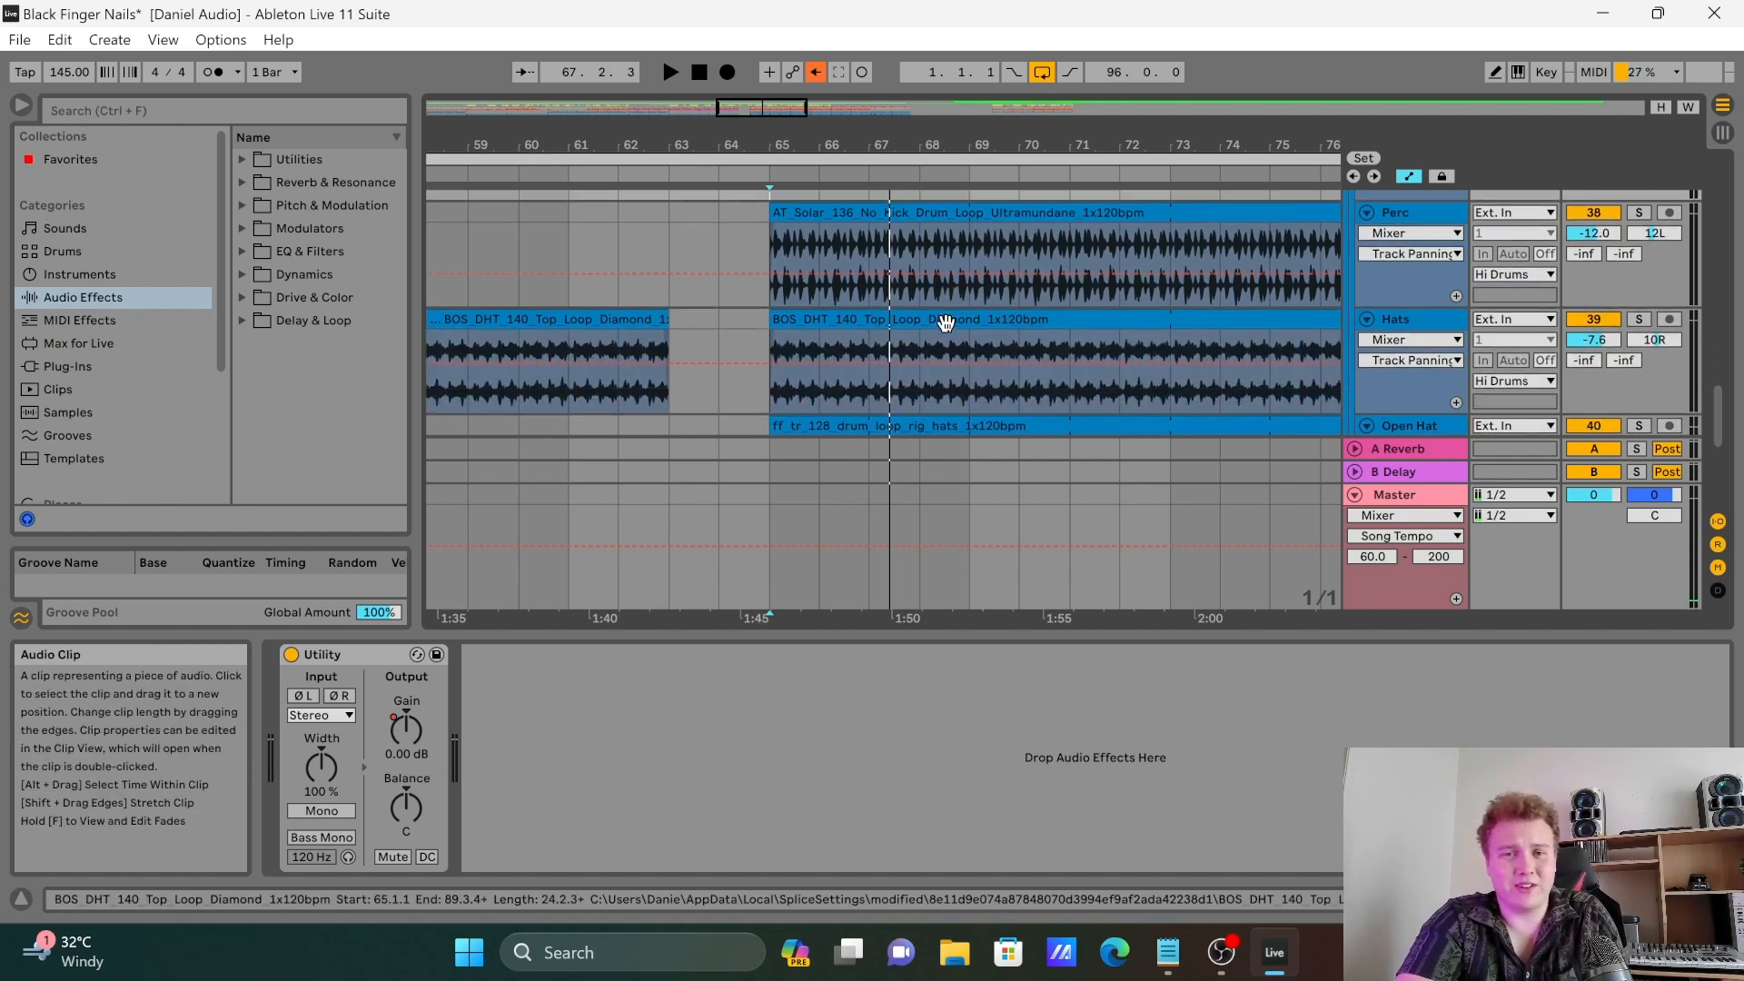
Step: Look over the loops in the Hi Drums group and examine the EQ Eight on its Perc track
scroll(946, 323, down, 4)
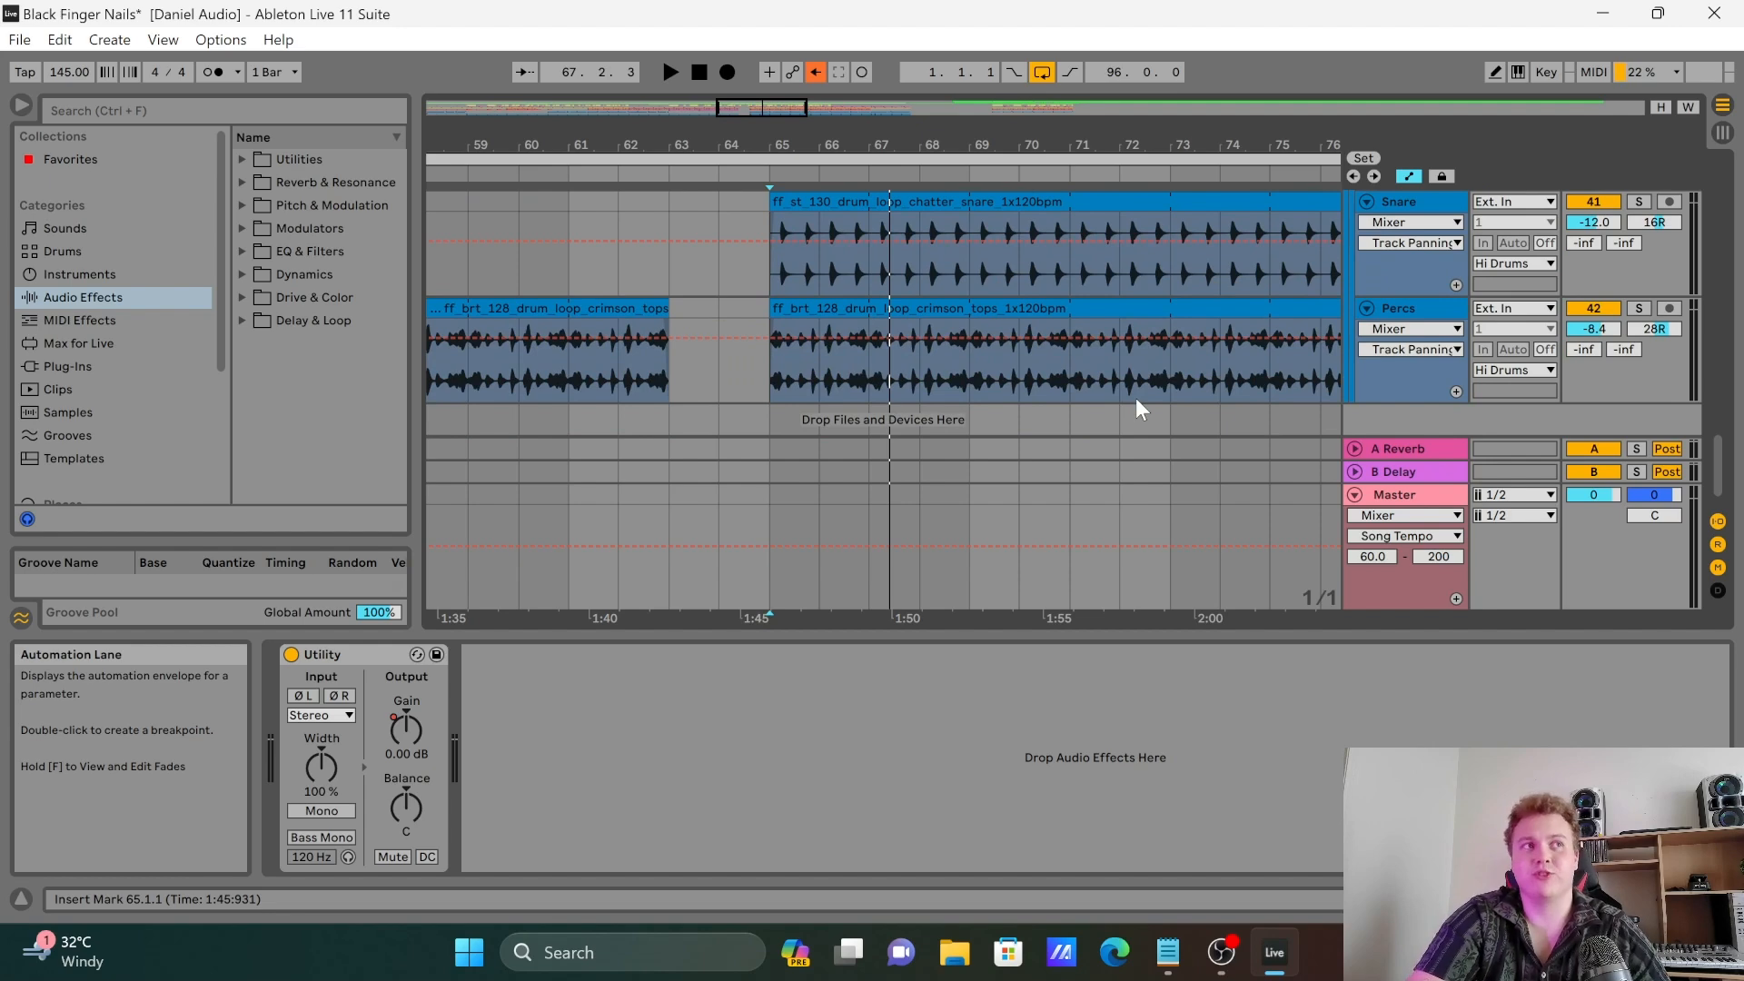
scroll(1136, 399, up, 4)
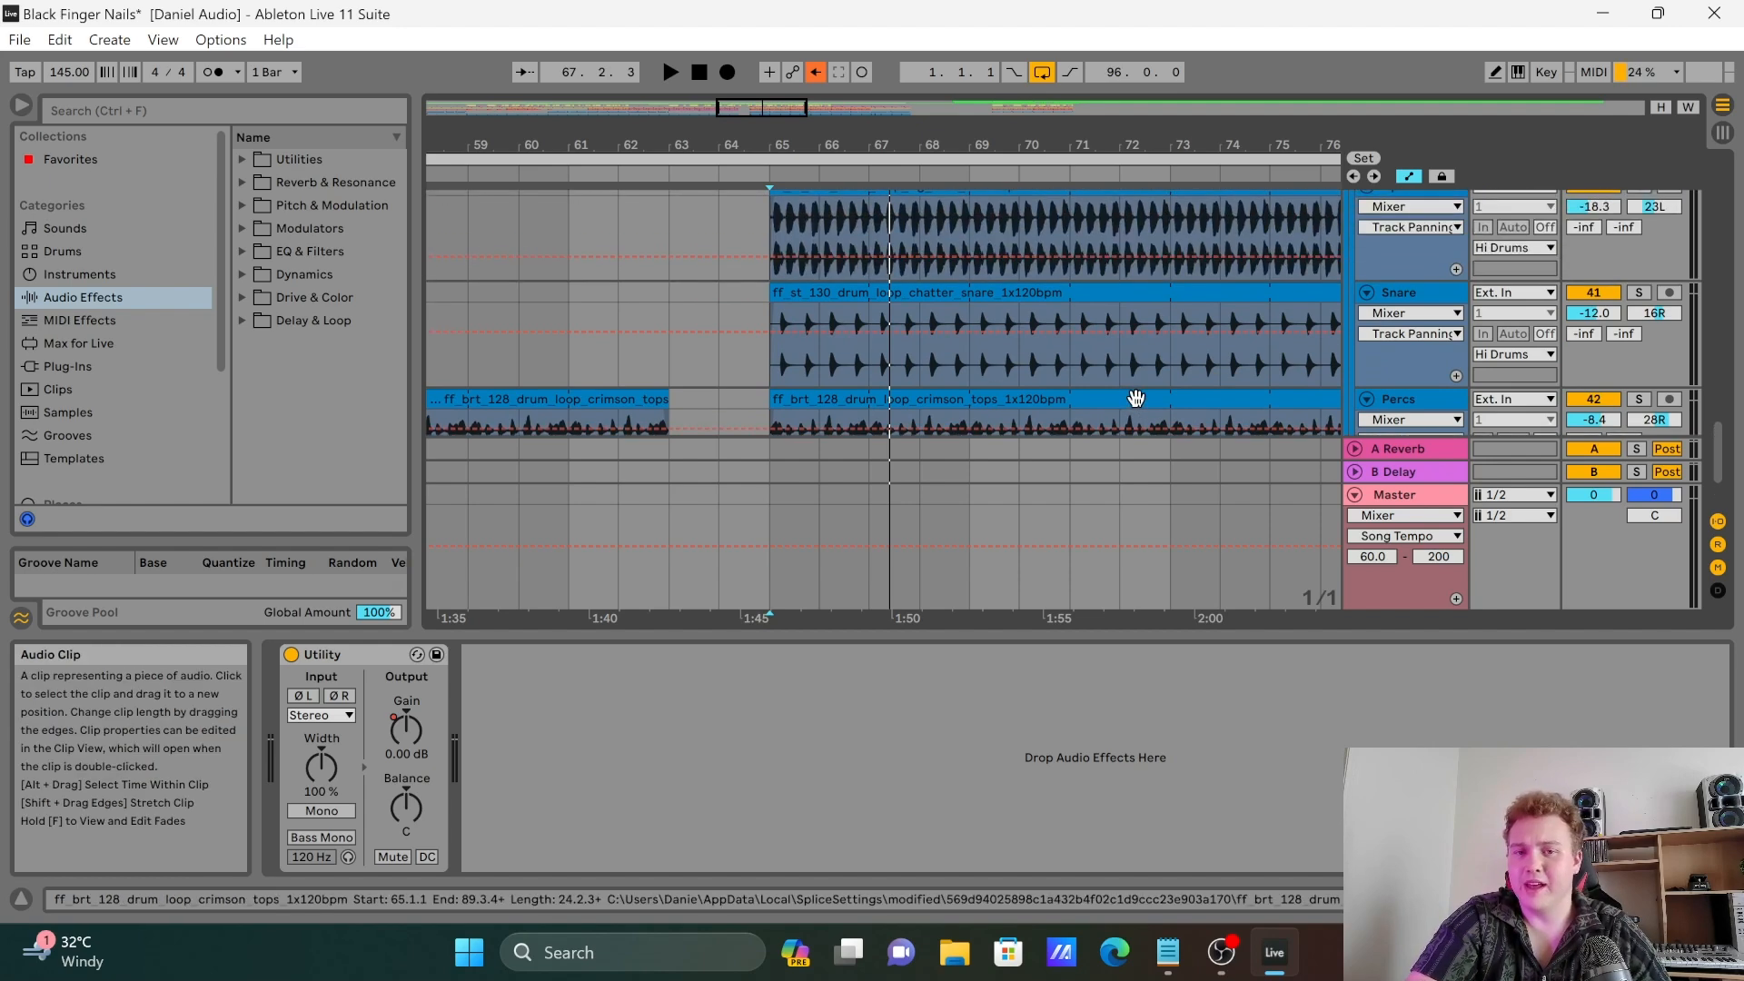
scroll(1136, 399, up, 2)
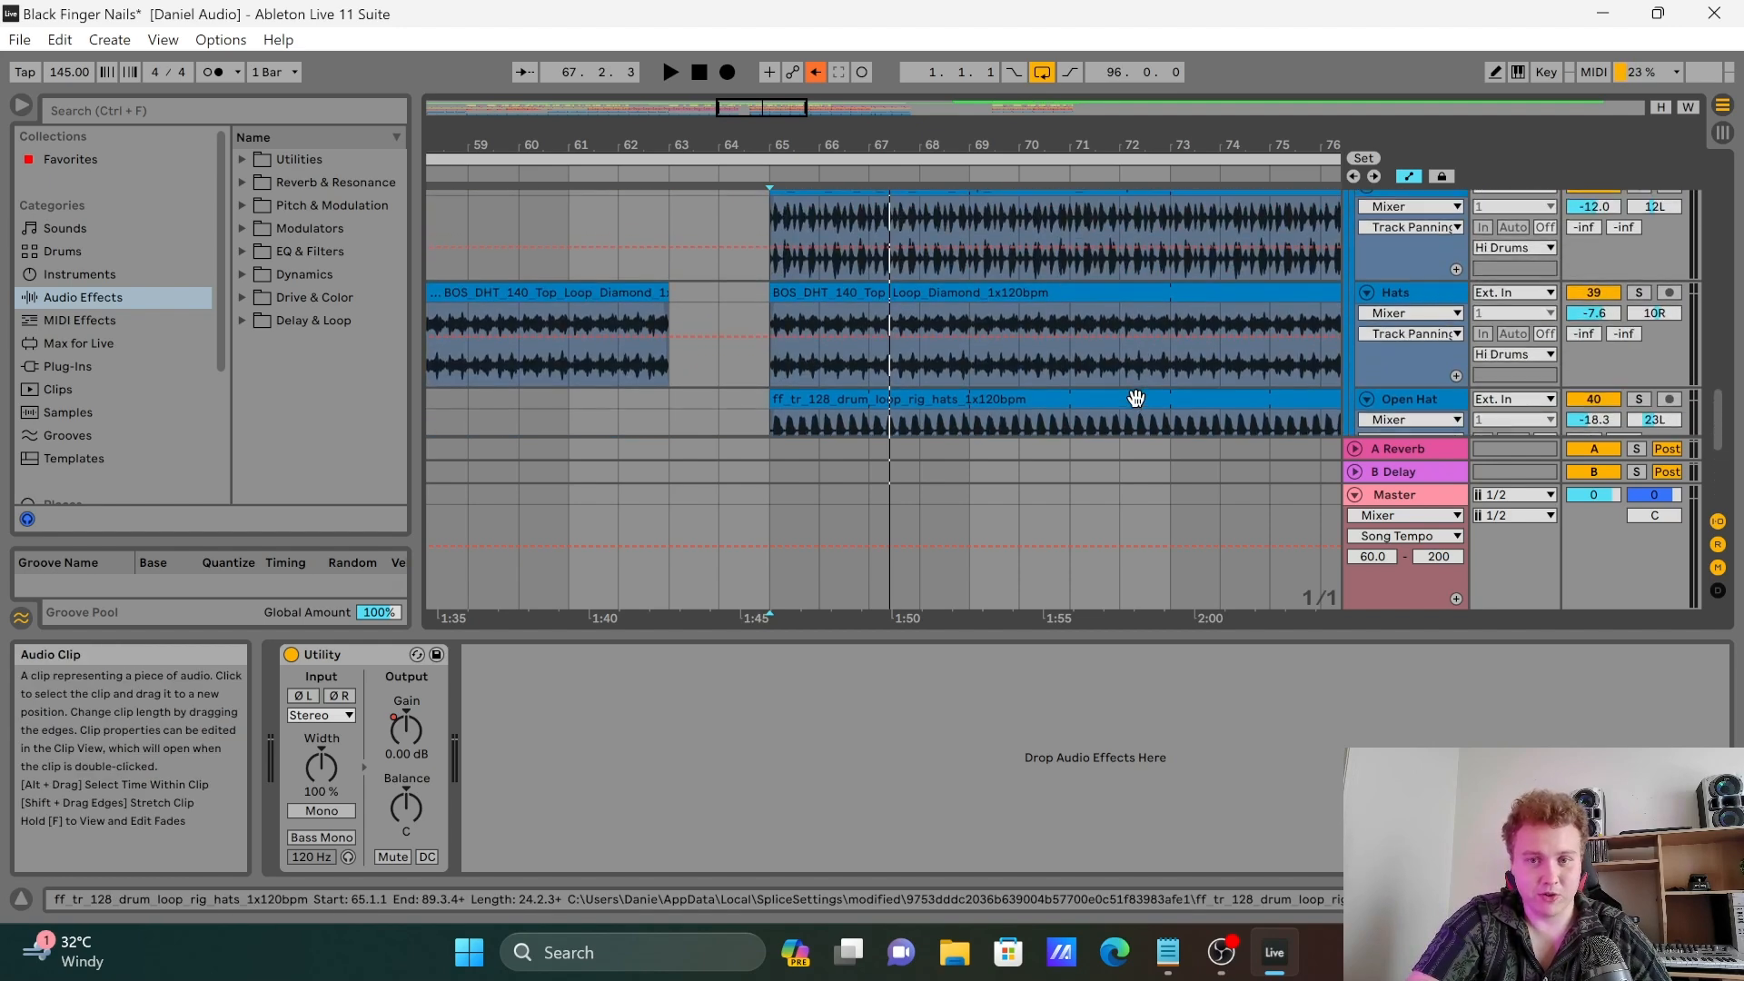
scroll(1136, 399, up, 2)
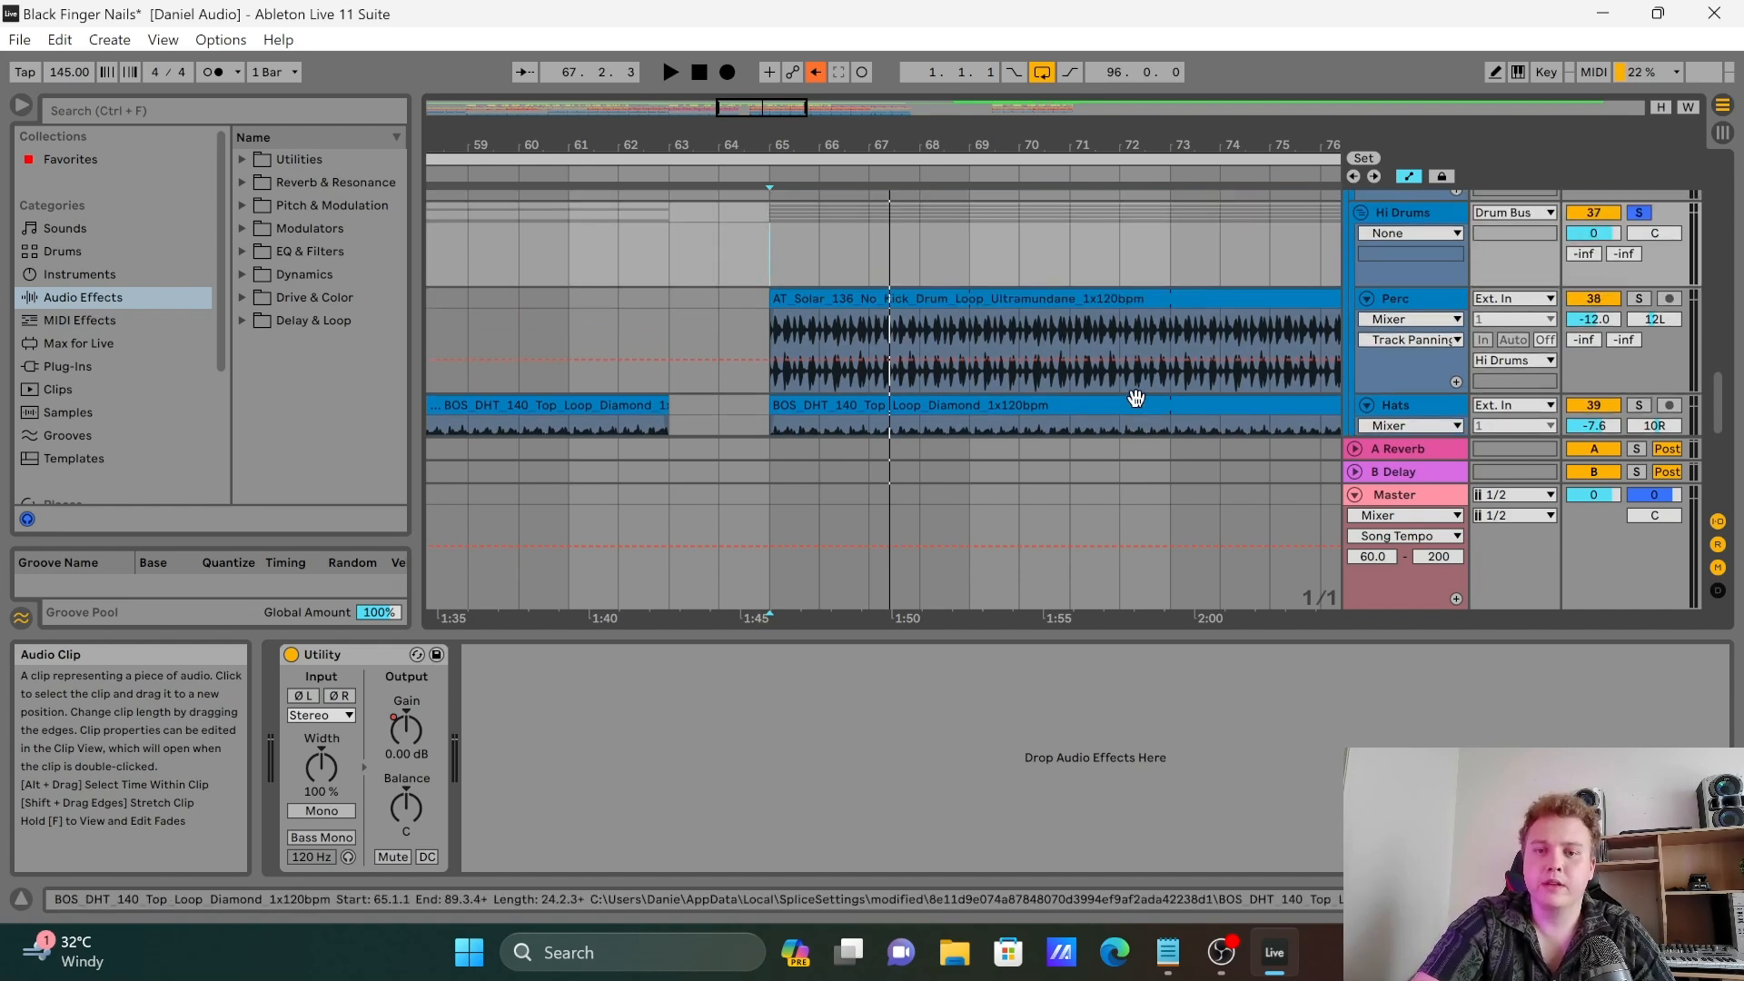
click(1395, 302)
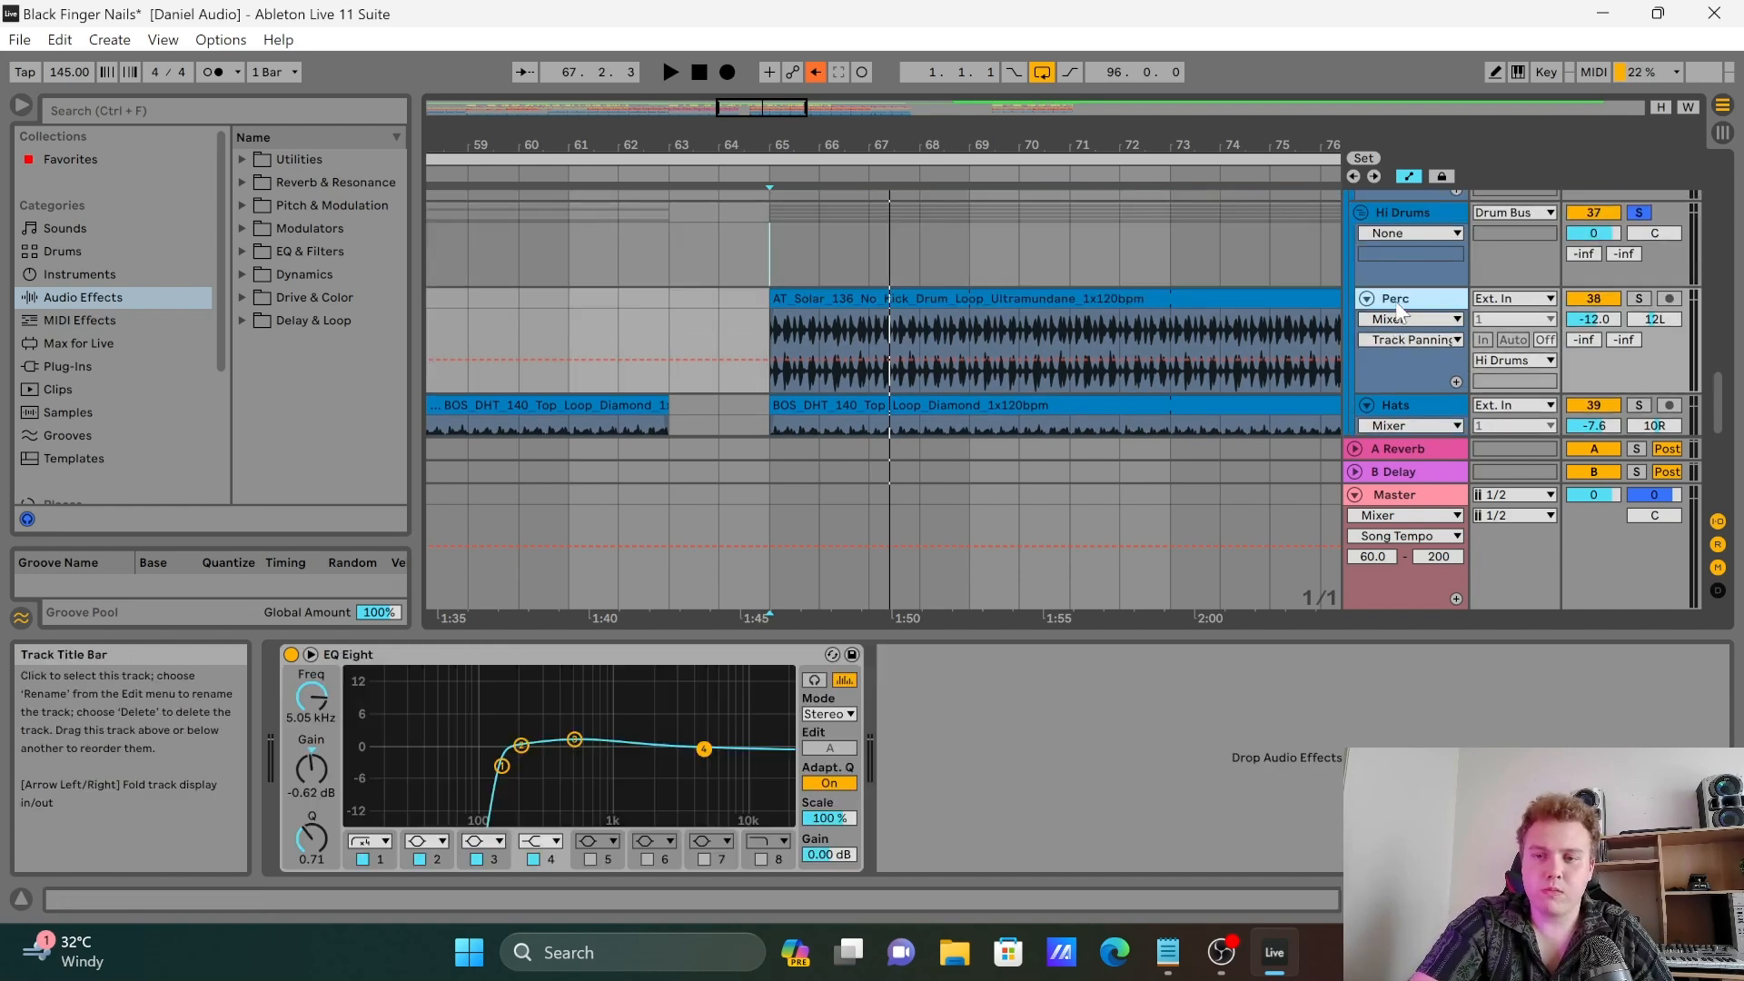
scroll(1395, 301, down, 2)
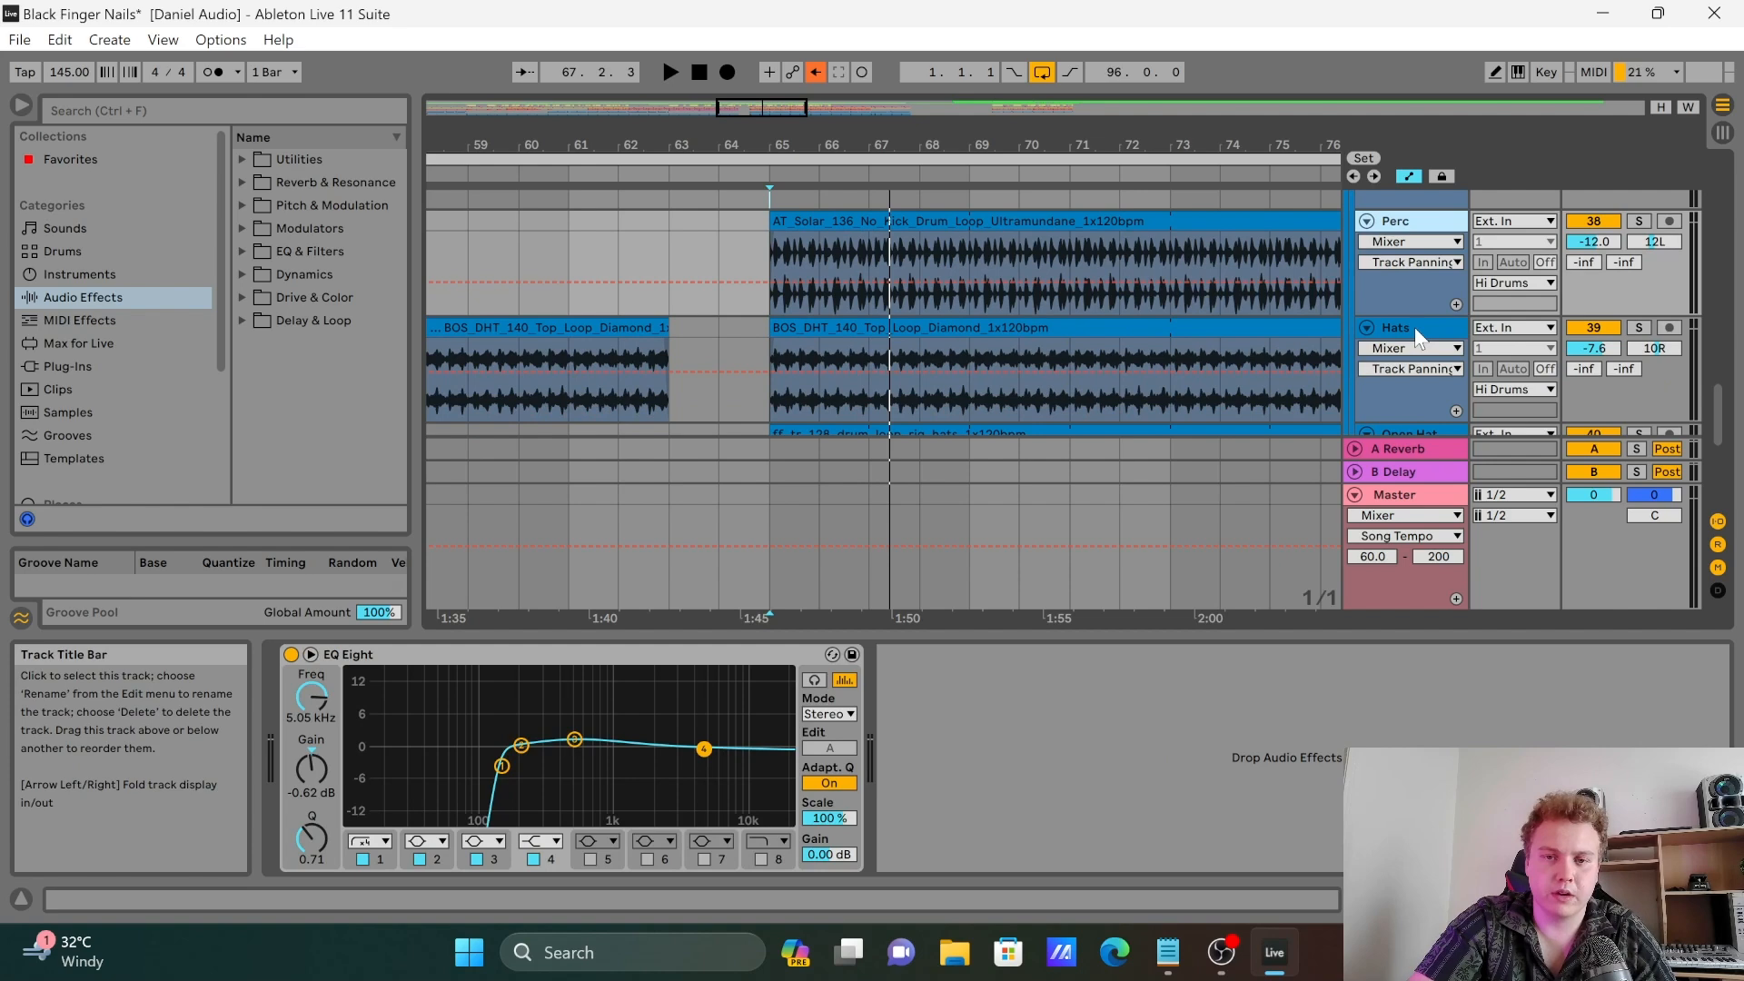
scroll(1414, 327, up, 1)
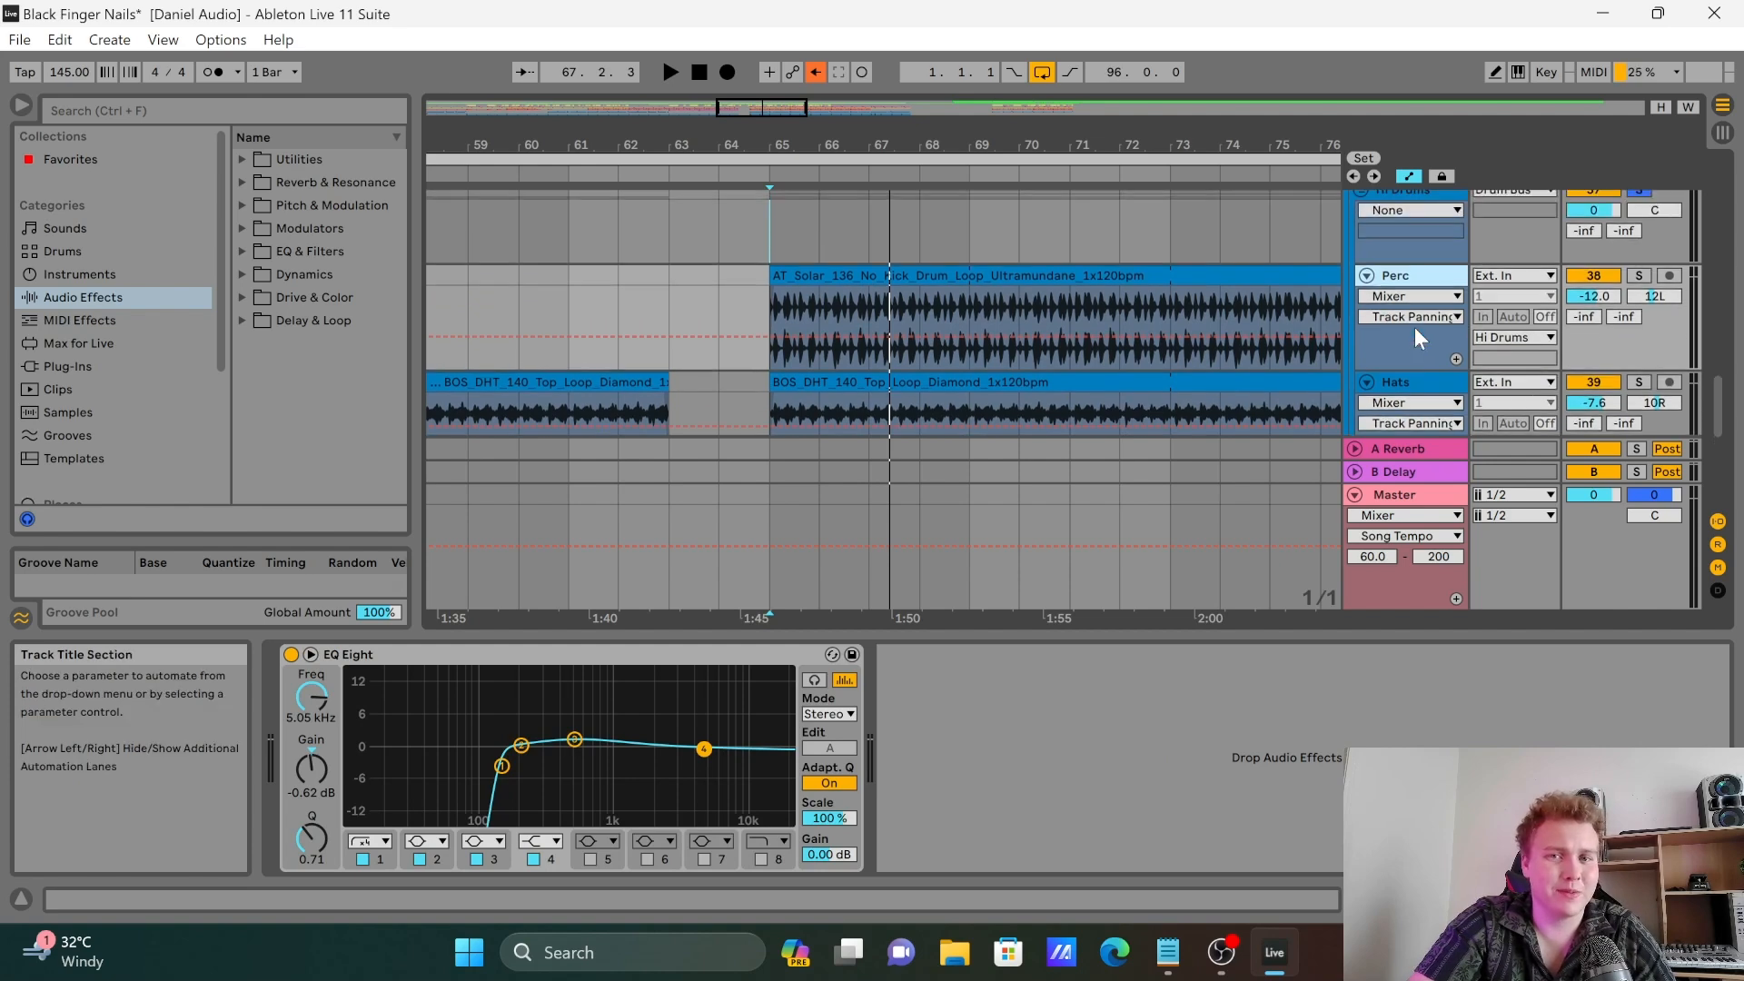
scroll(1414, 327, down, 2)
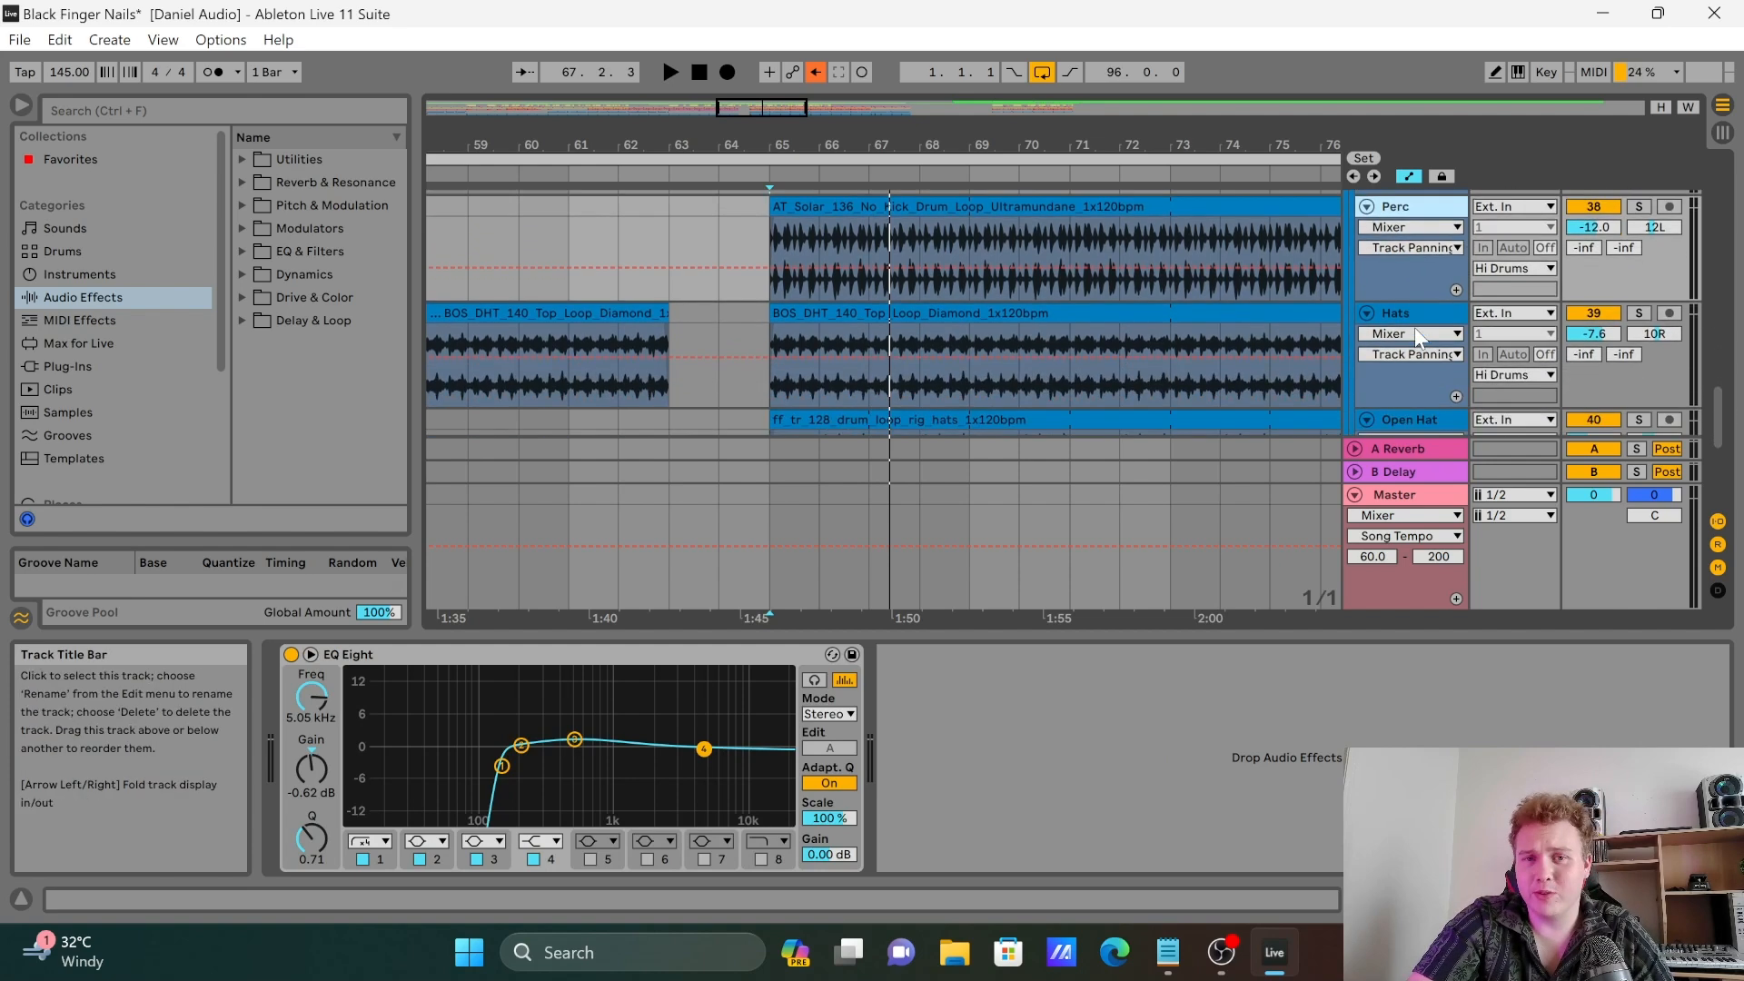
Step: Examine the devices on the Hats, Open Hat, Snare and Percs tracks one after another
scroll(1398, 367, down, 1)
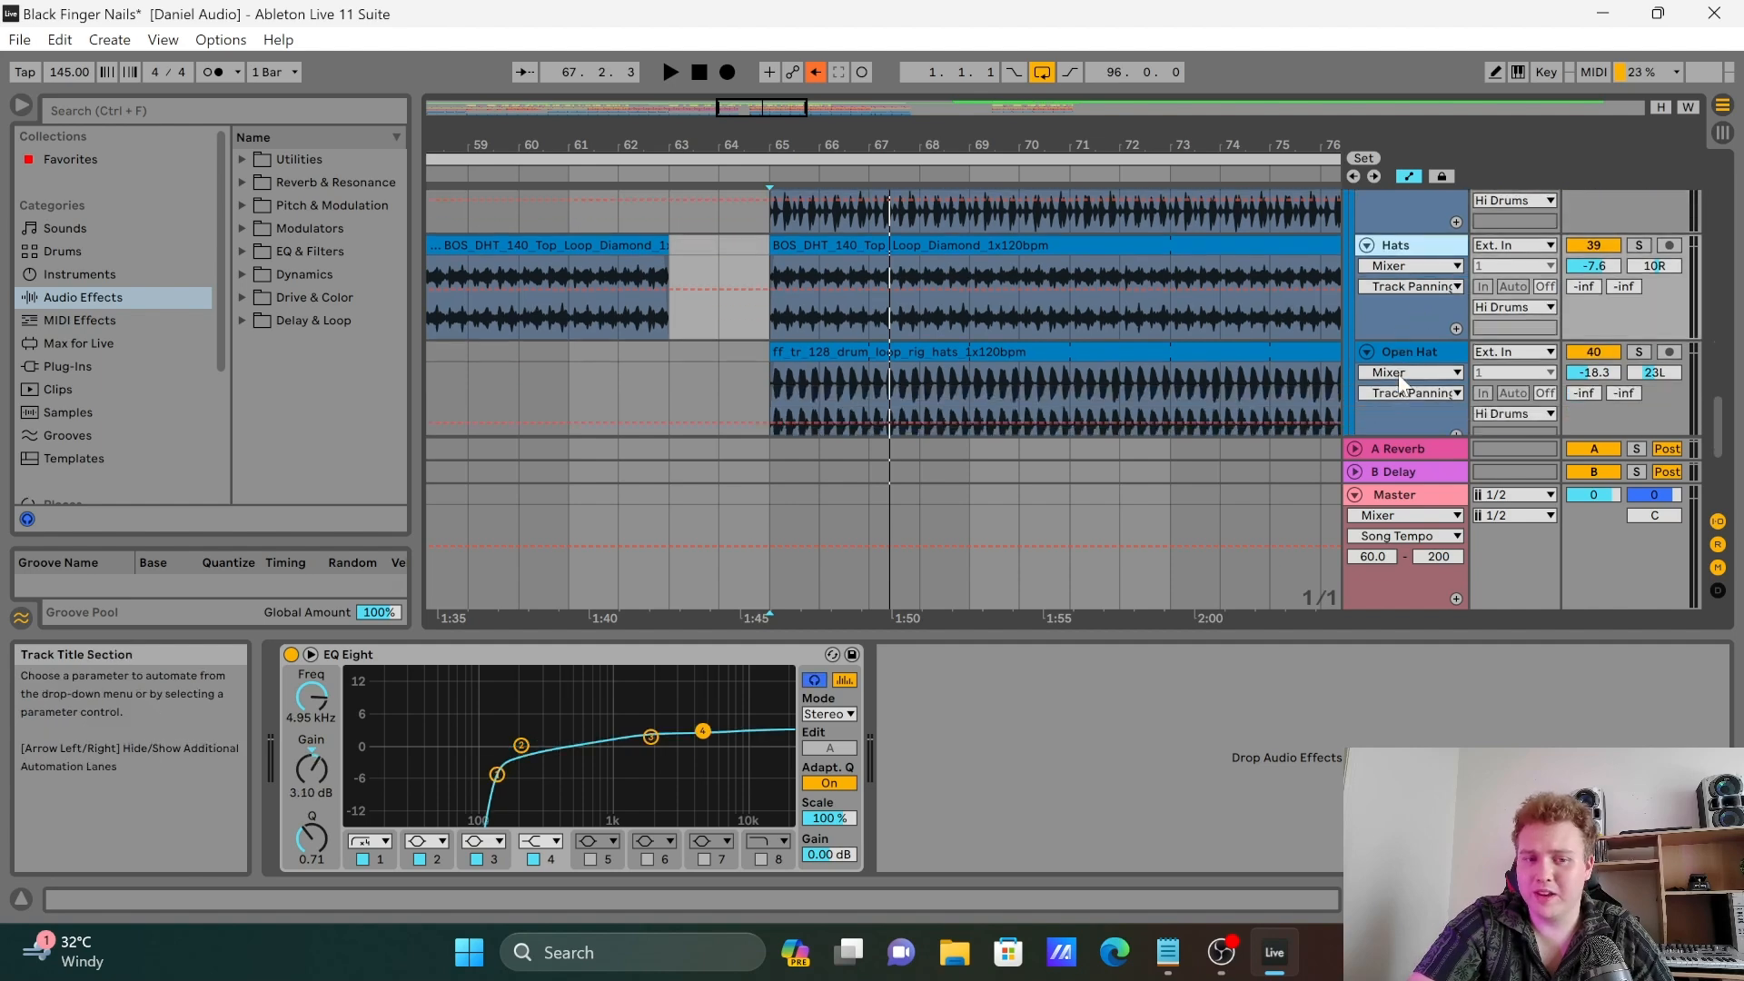
click(1390, 346)
scroll(1392, 354, down, 2)
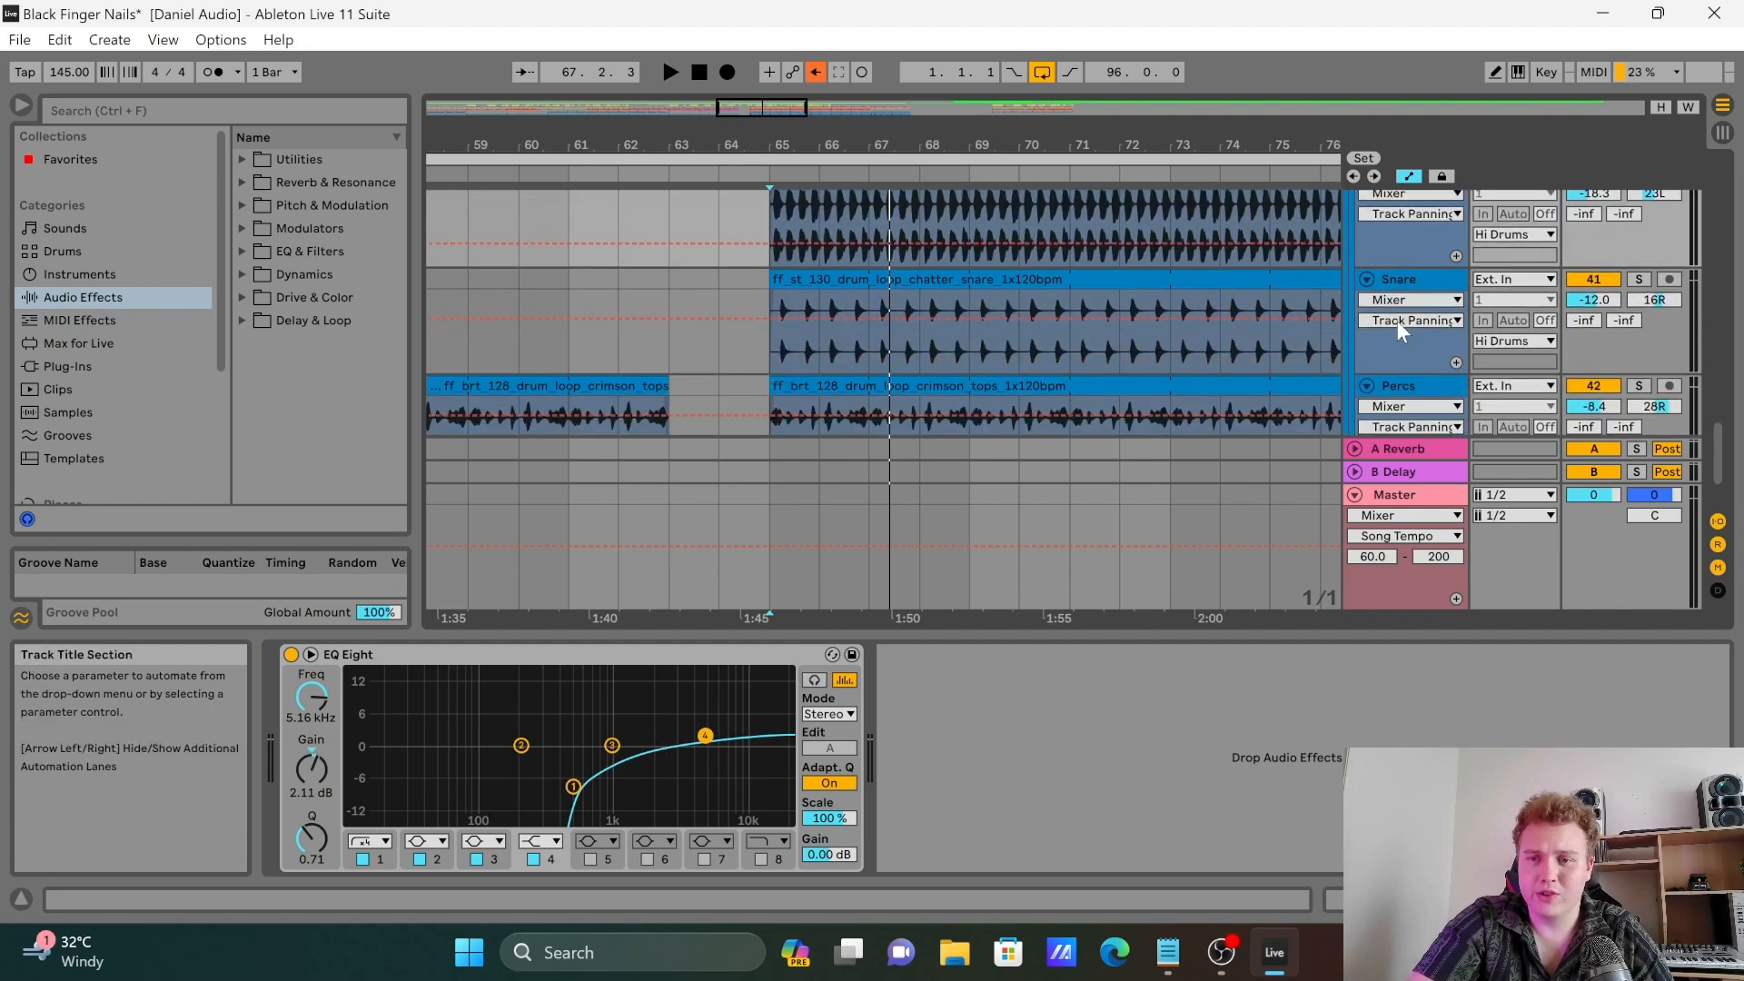
click(1389, 347)
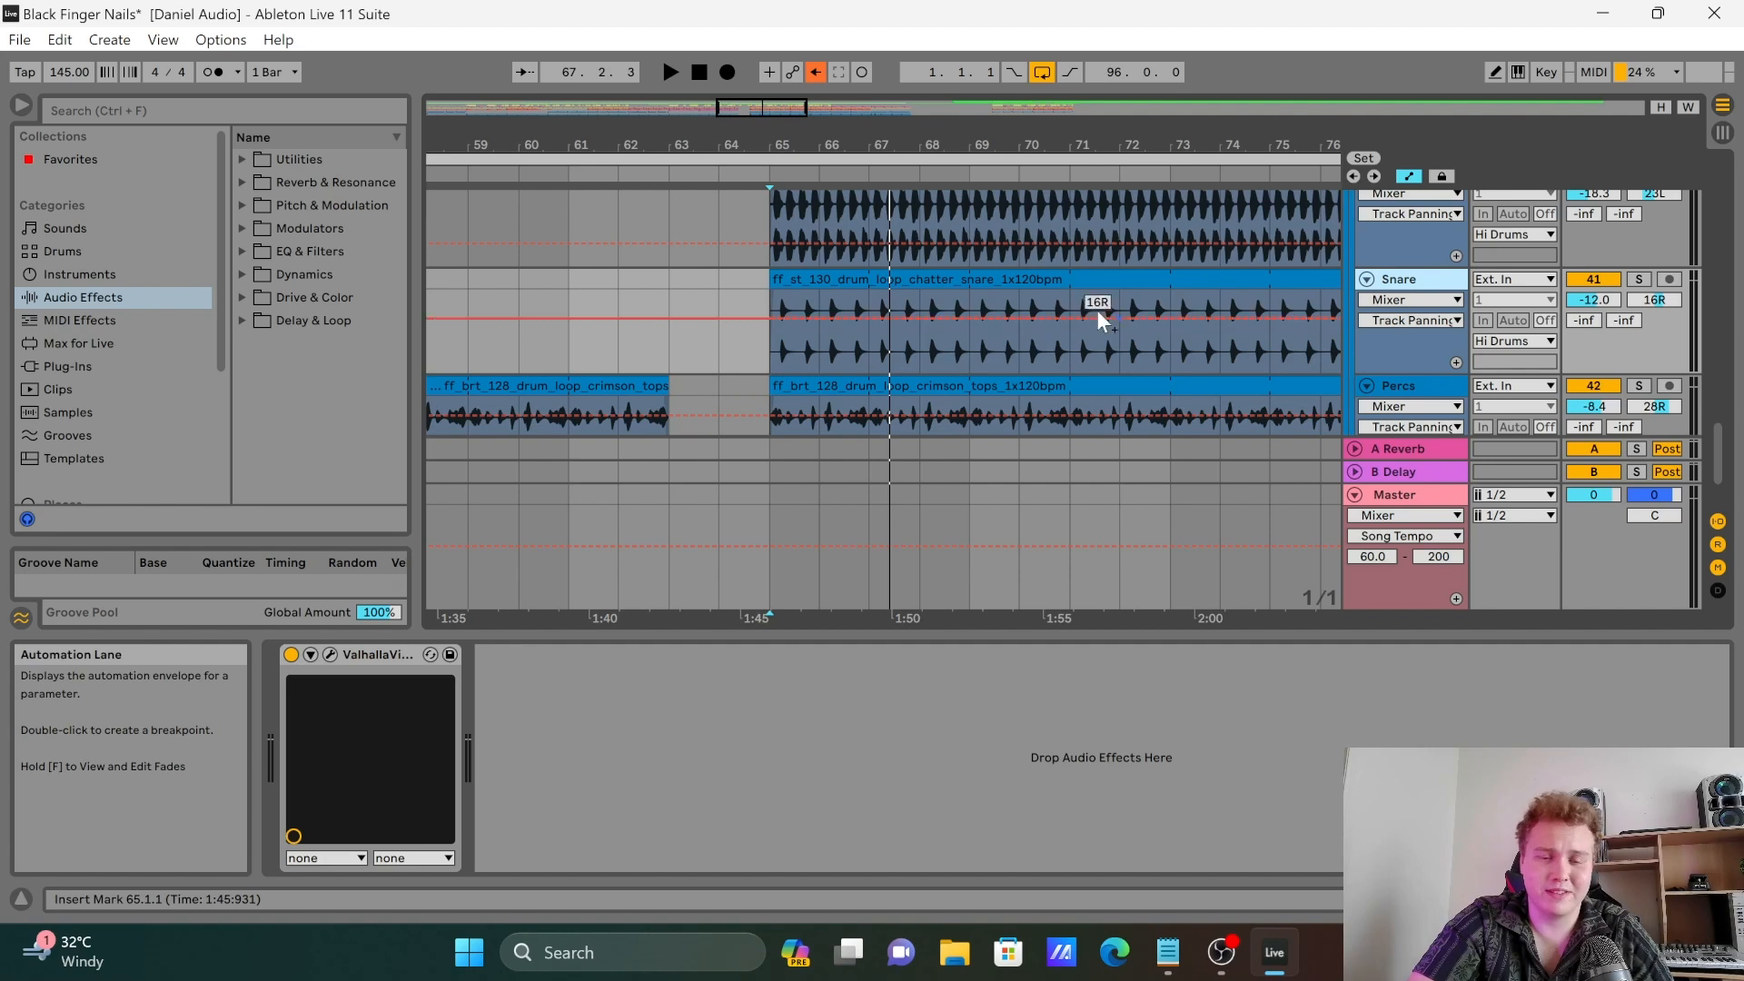
click(1388, 382)
scroll(1403, 377, down, 2)
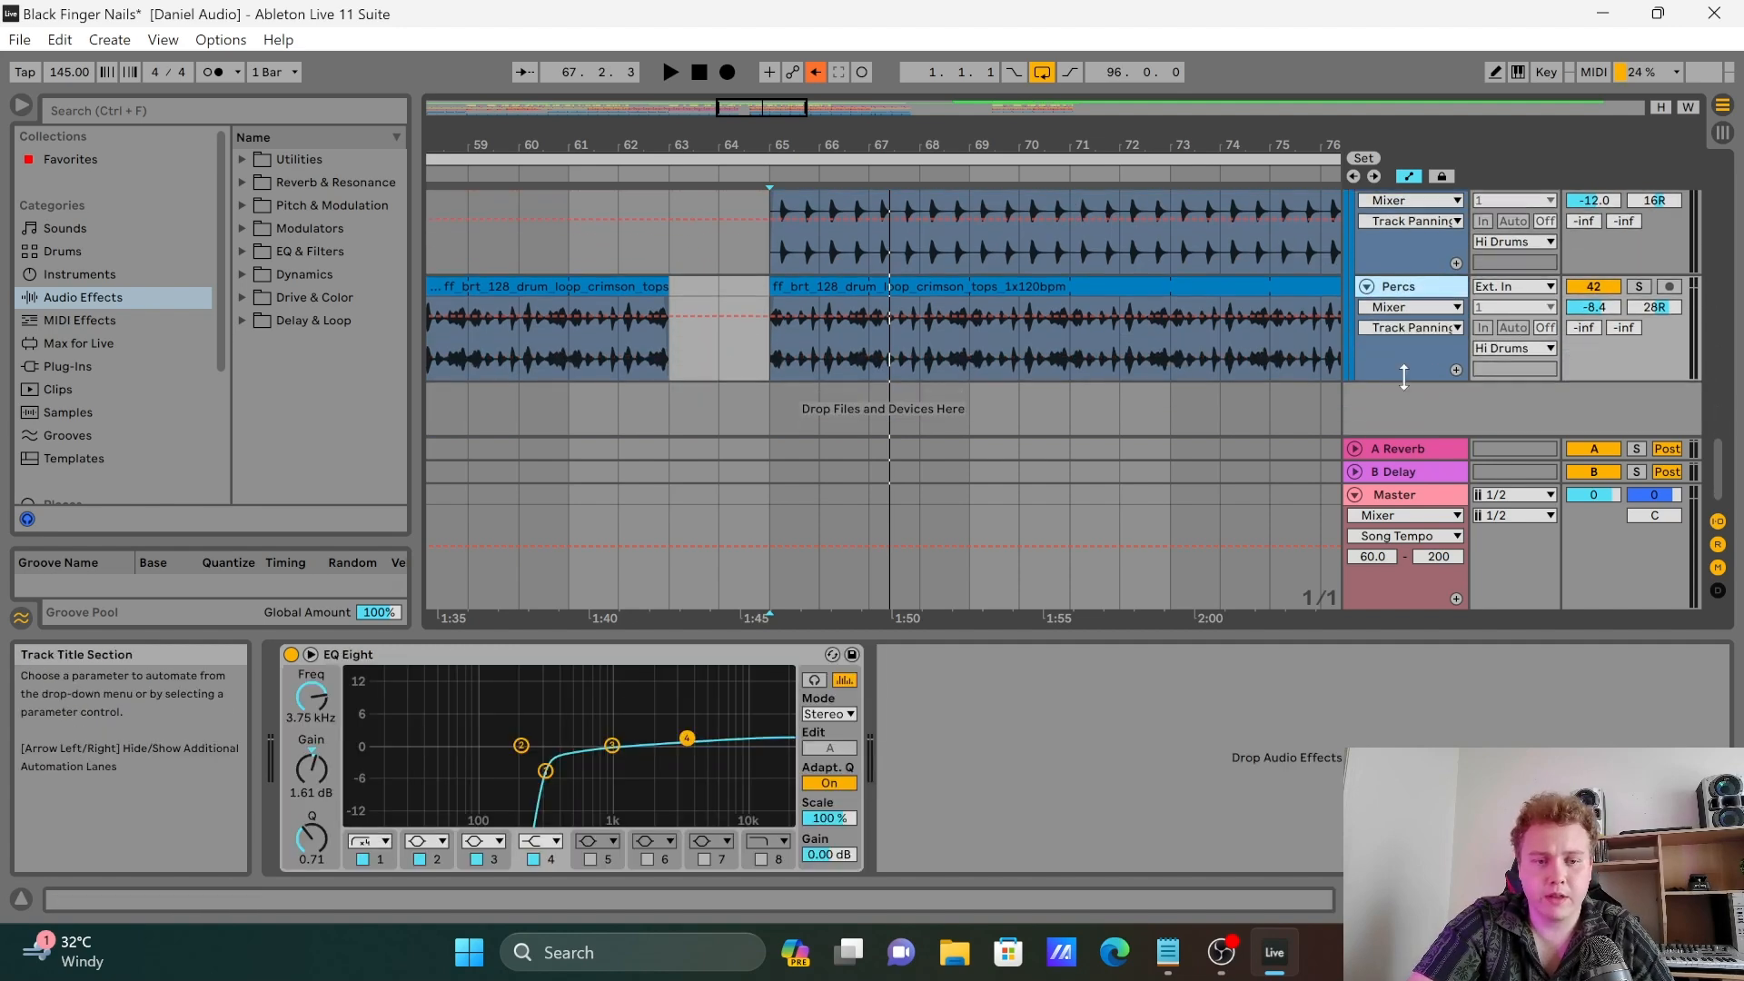
scroll(1110, 319, down, 4)
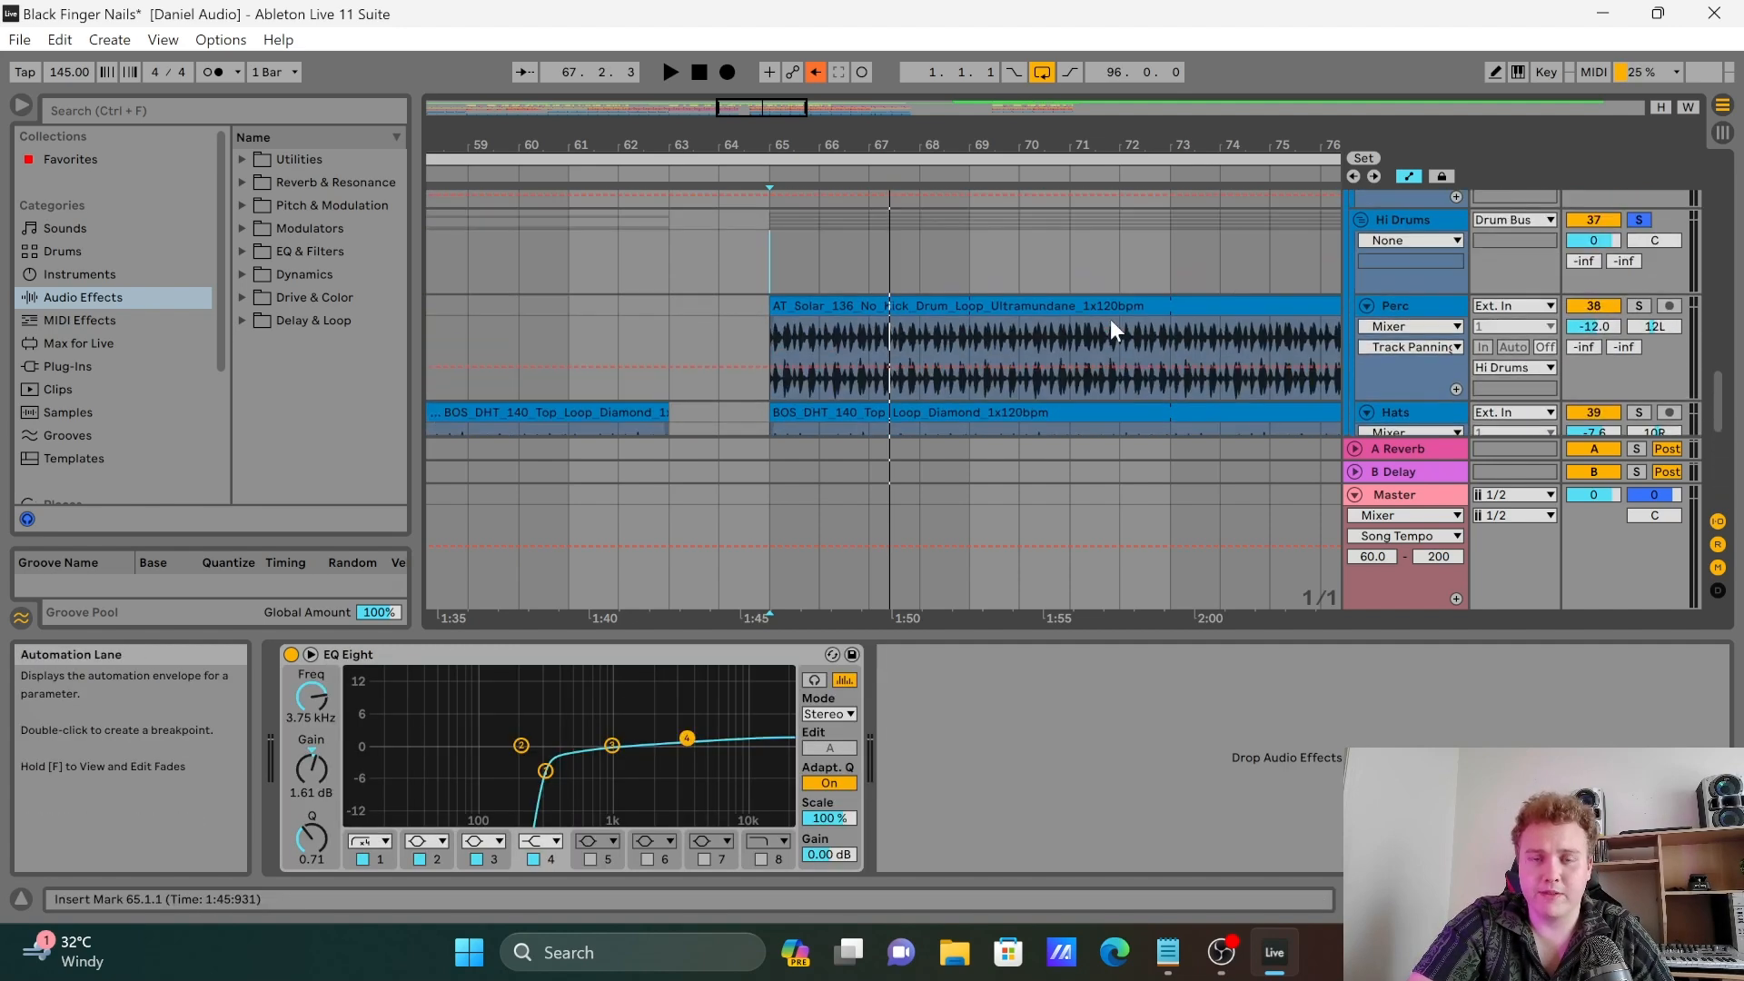
Step: Place the insert marker at bar 65 on the Hi Drums group and compare the Perc and Hats EQ Eight curves
click(771, 246)
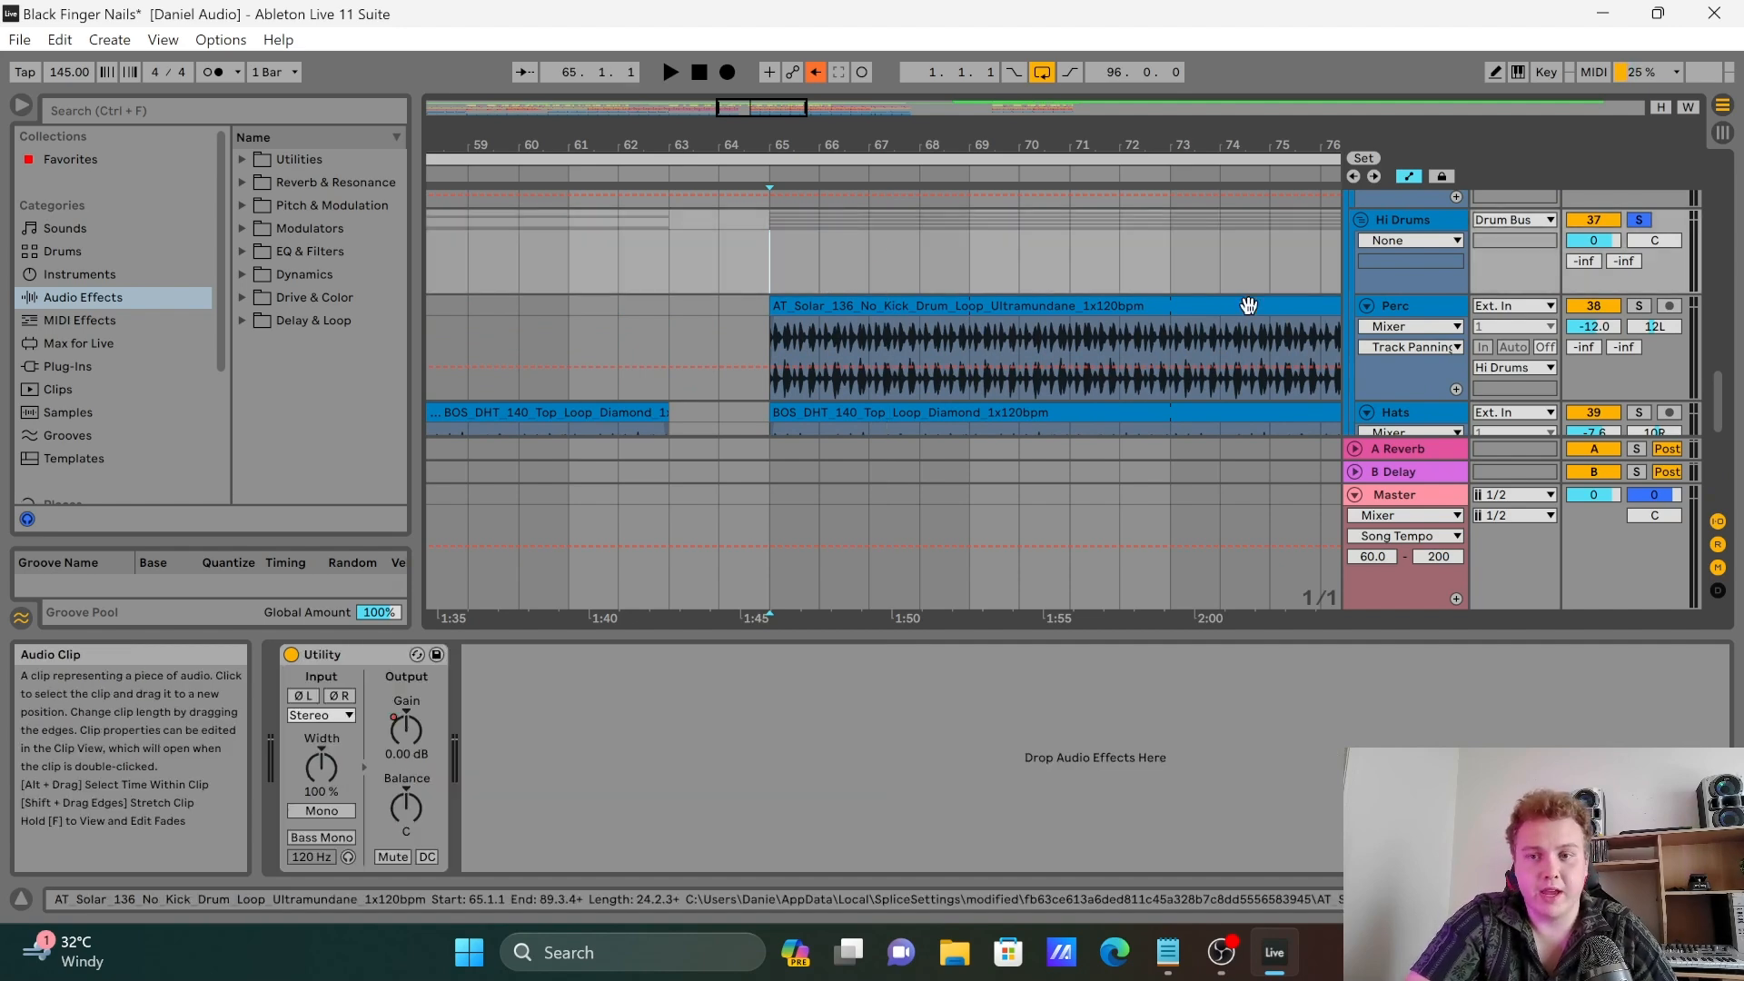
click(1423, 316)
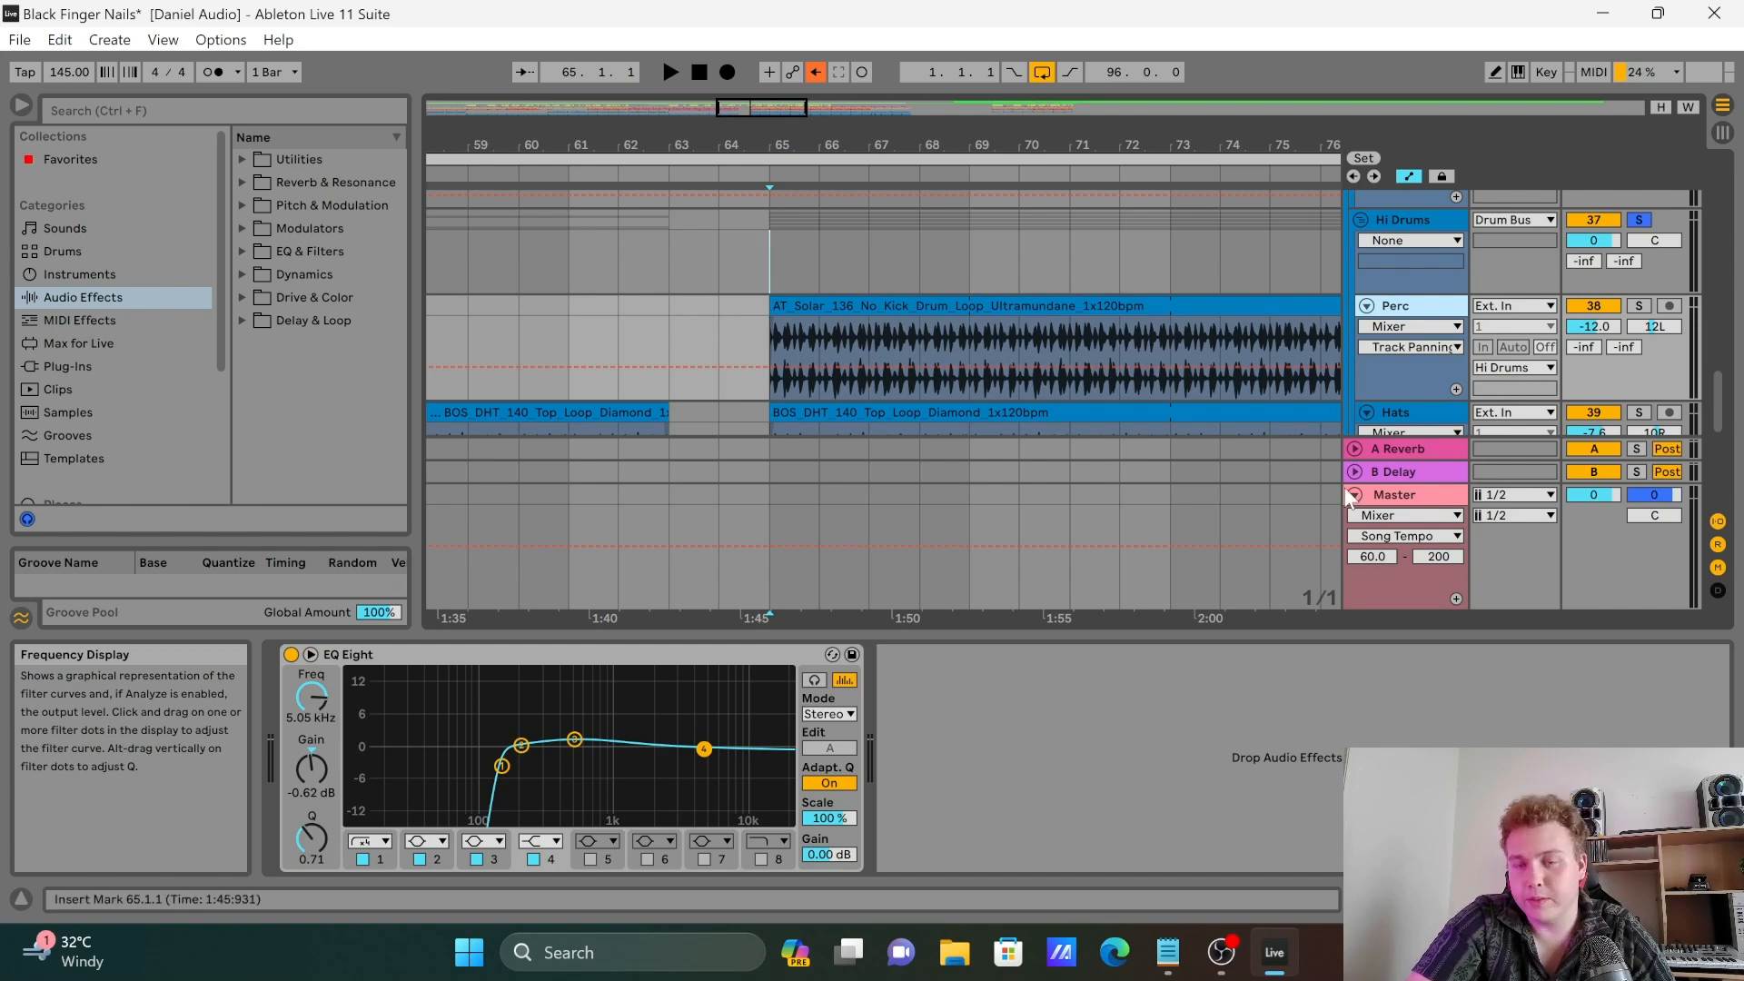
scroll(1413, 346, down, 2)
click(1412, 348)
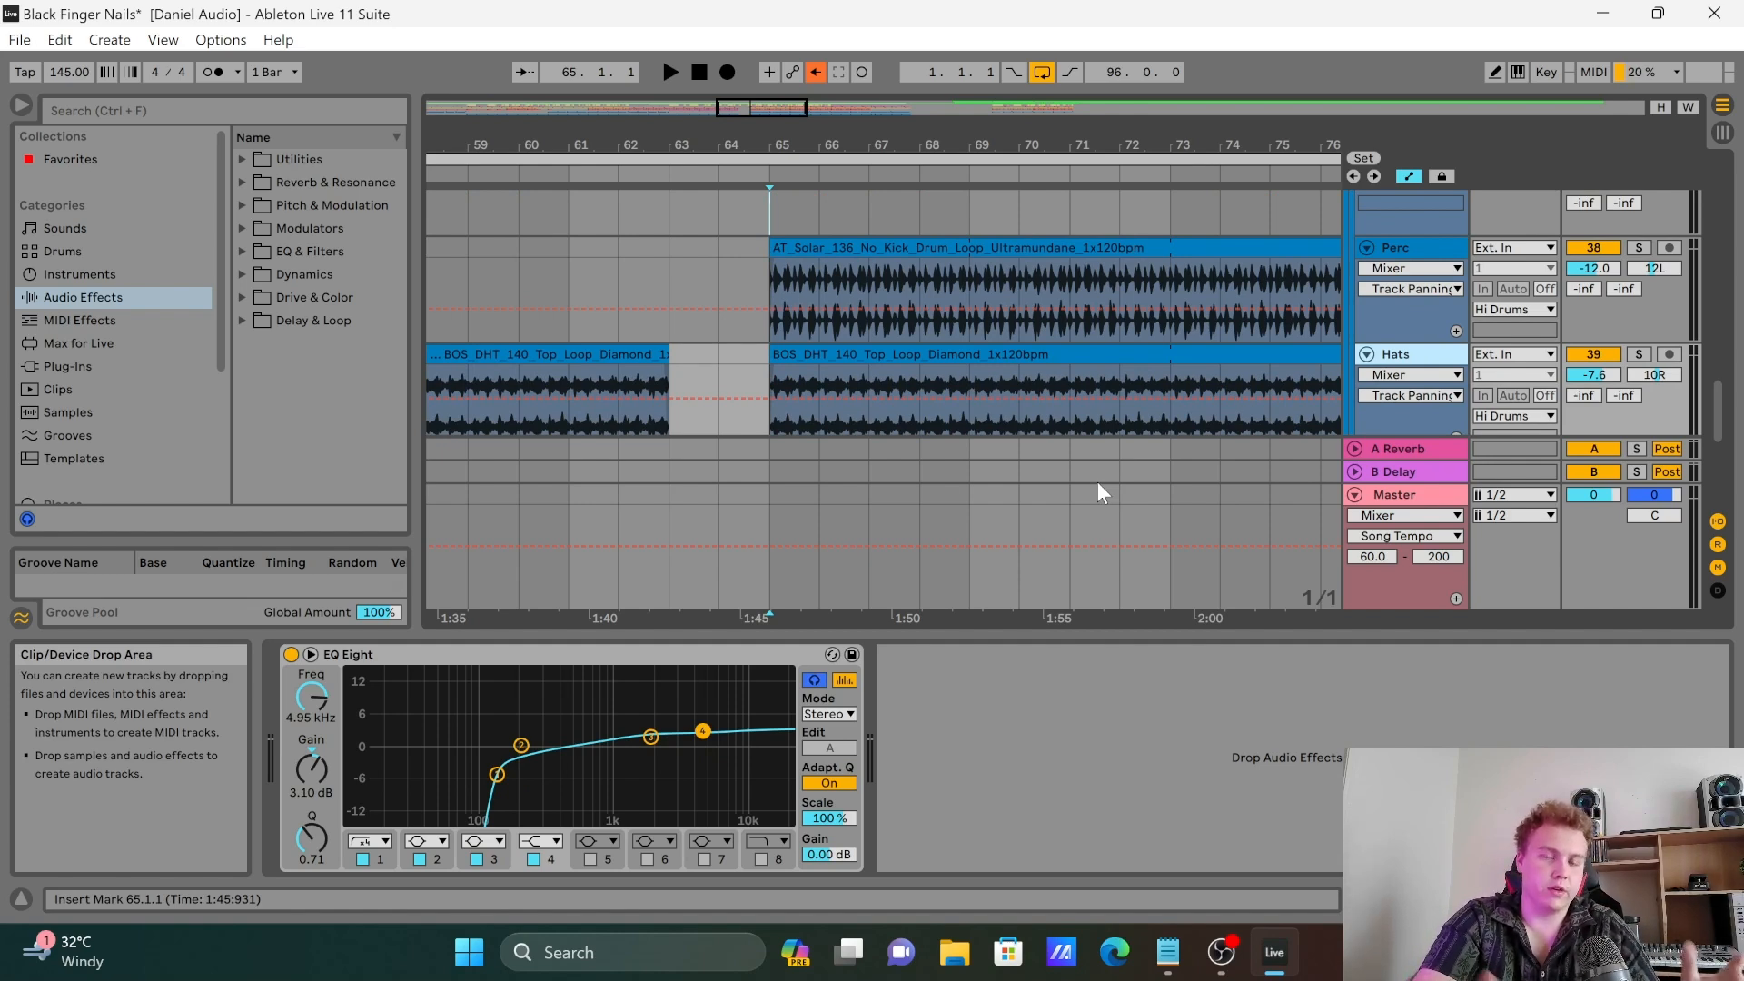
Step: Open the Decapitator on the Drum Bus group, examine its DrumFattener3 preset settings, and close the plug-in window
scroll(1208, 415, up, 6)
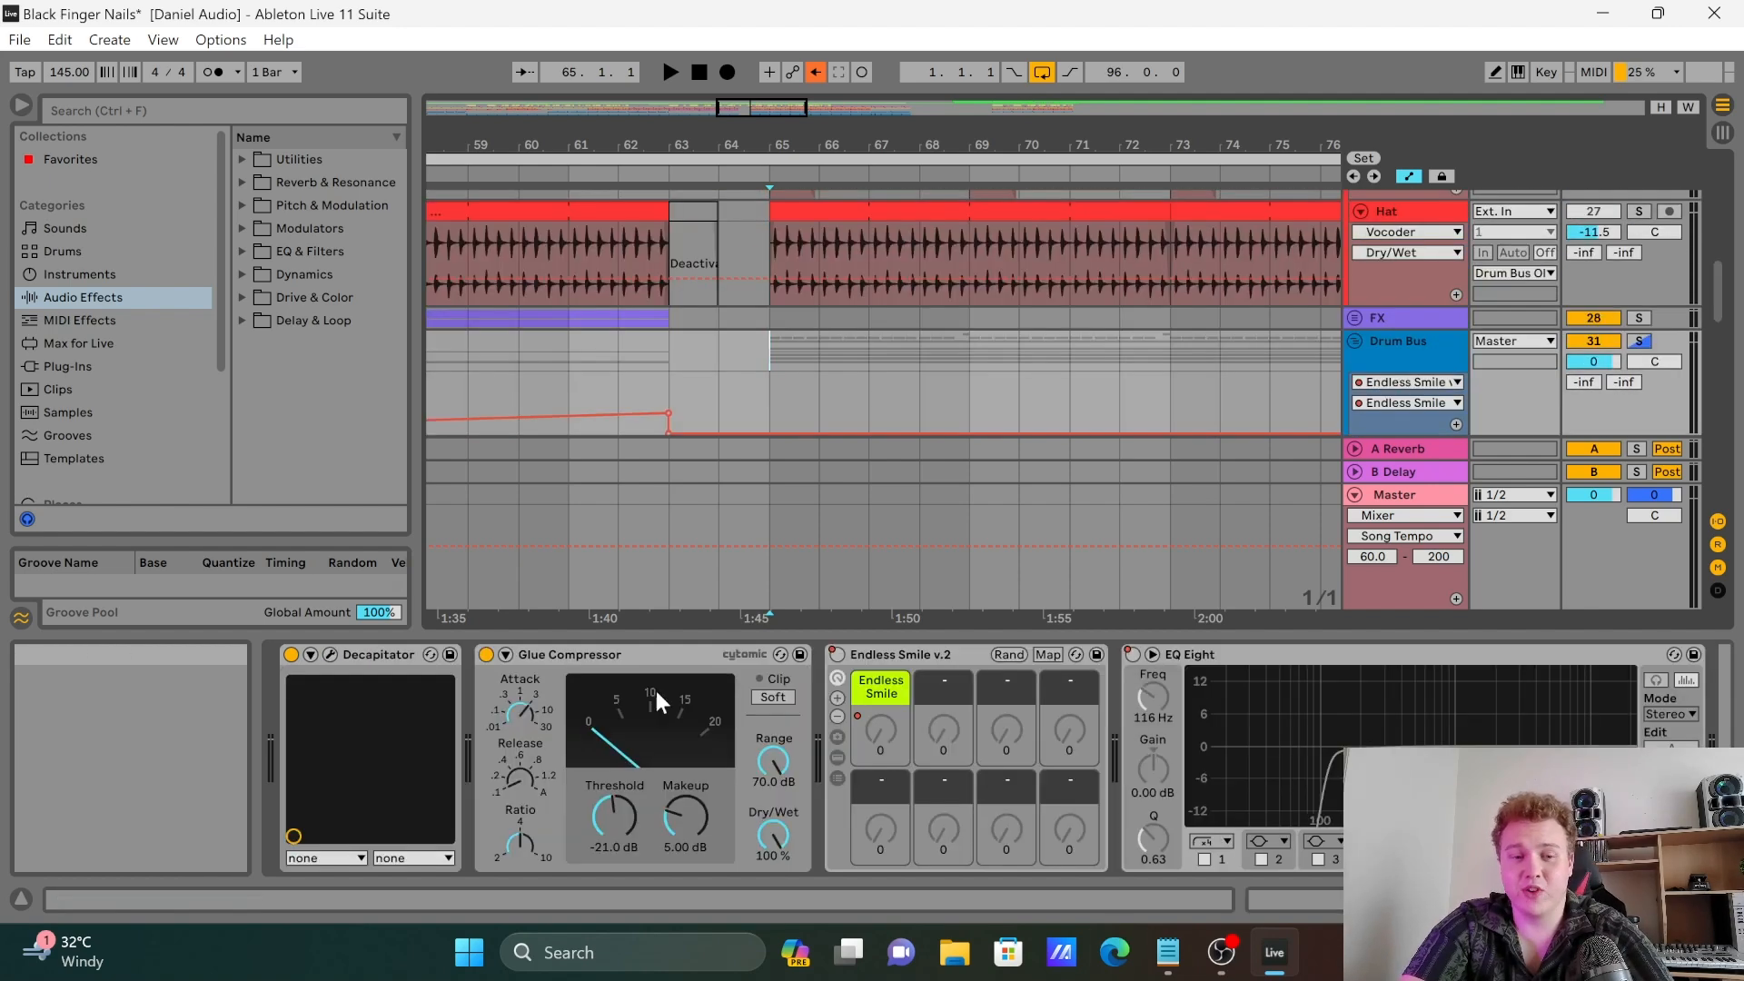
click(328, 655)
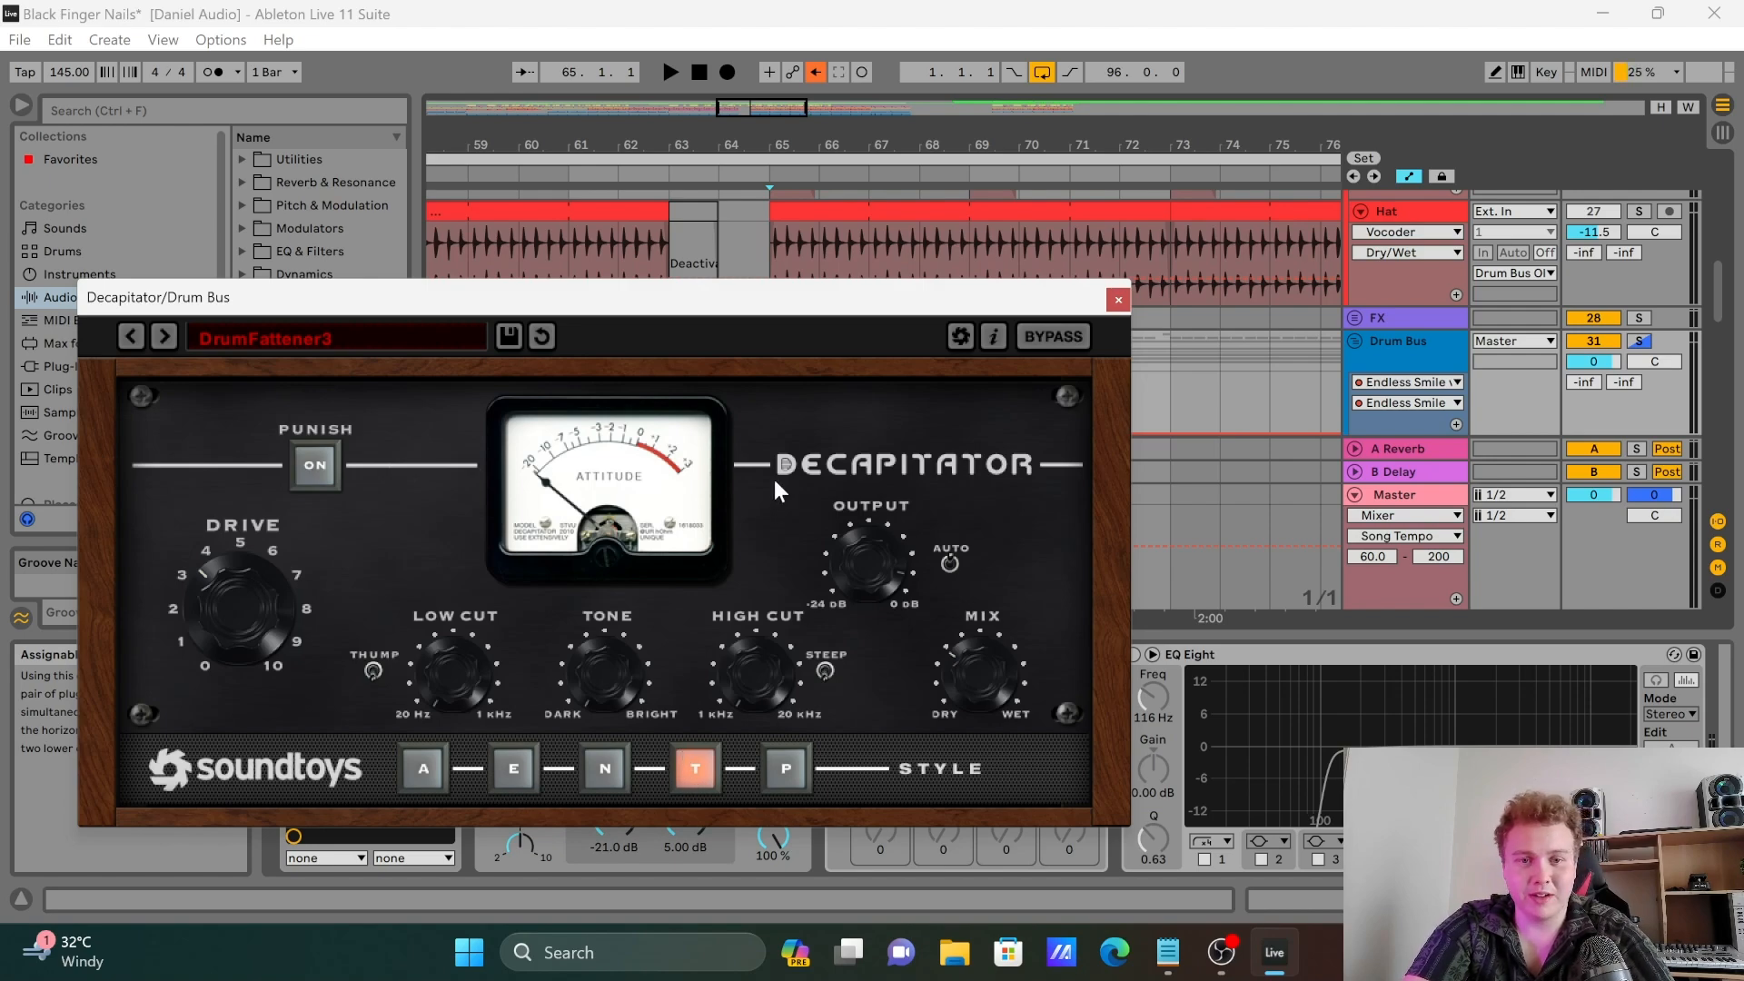
drag(676, 296, 807, 220)
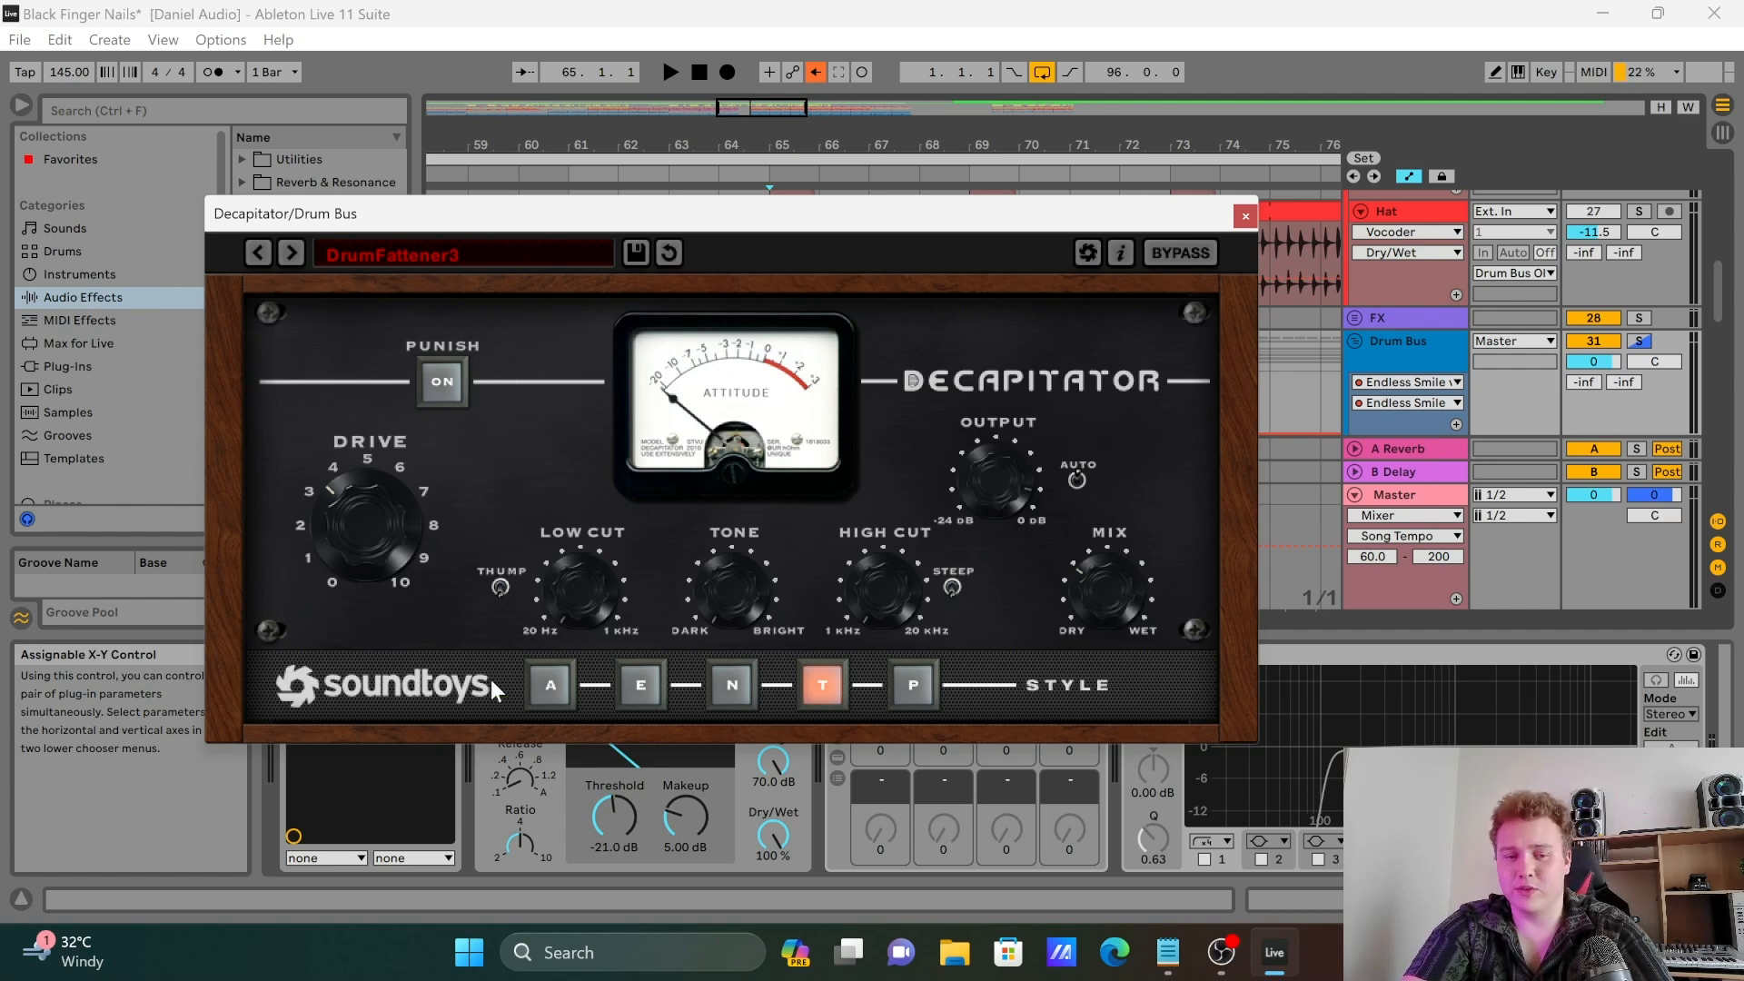
click(1244, 218)
Step: Examine the tracks around the Drum Bus and its Glue Compressor, Endless Smile and EQ Eight devices
scroll(963, 444, down, 3)
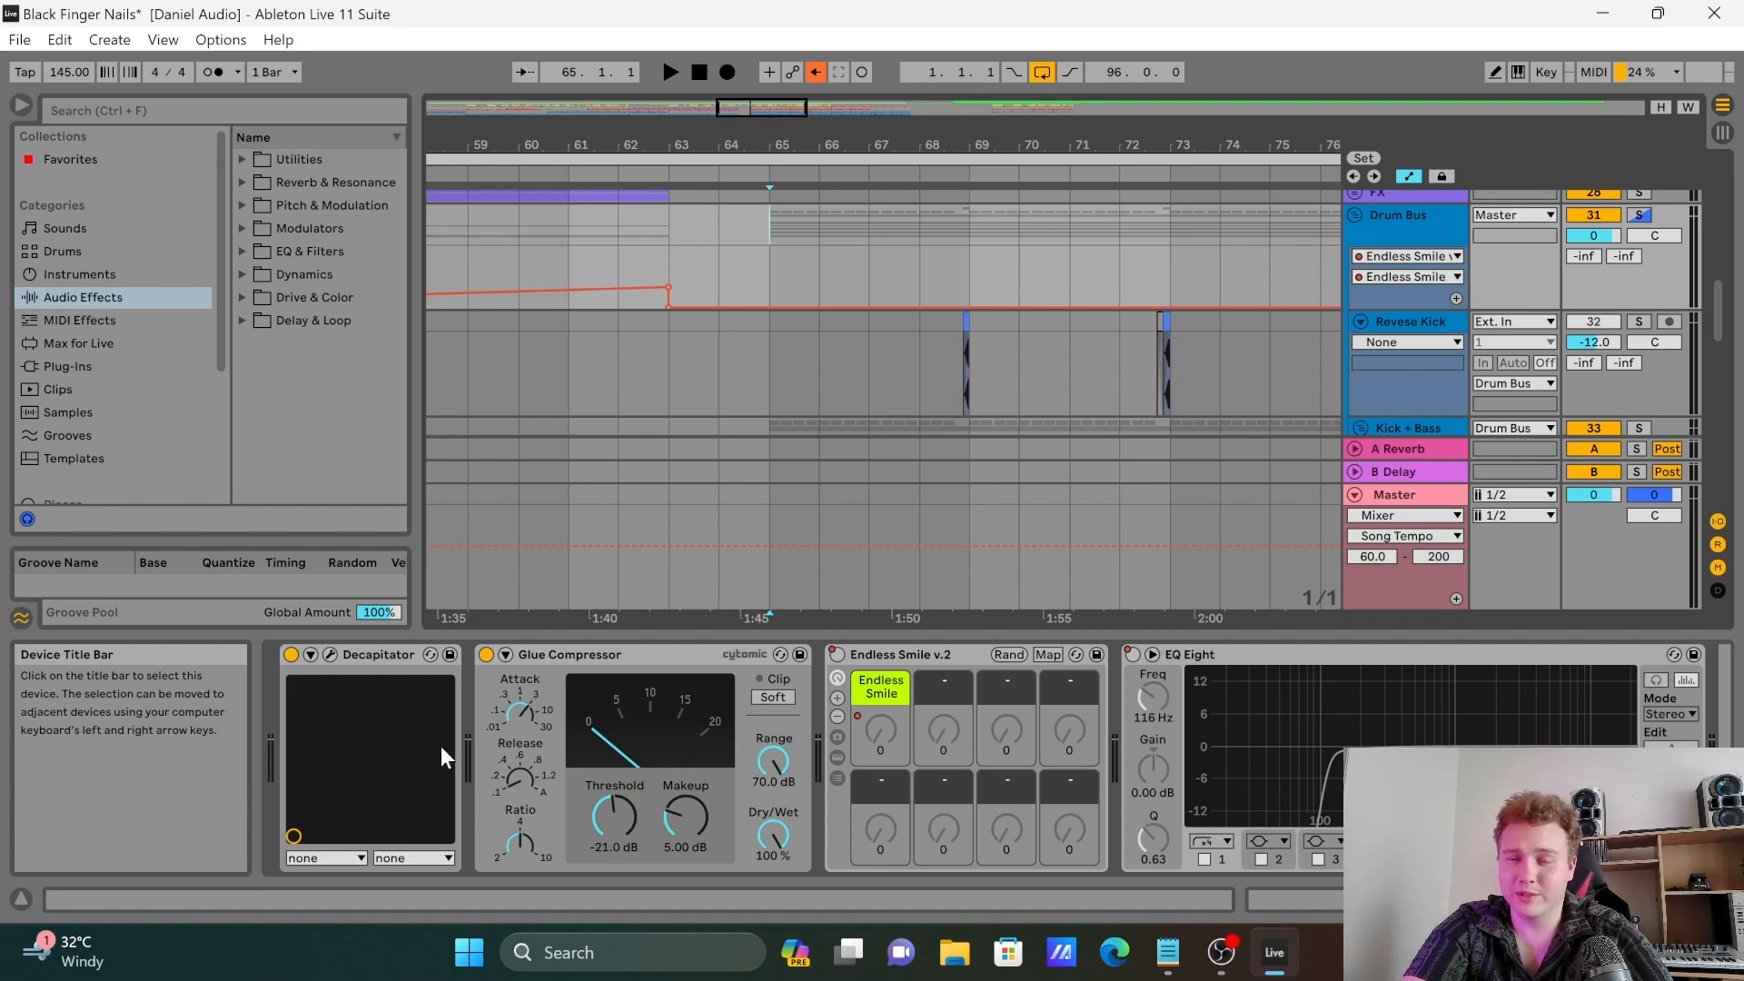
scroll(895, 280, up, 3)
scroll(895, 280, up, 1)
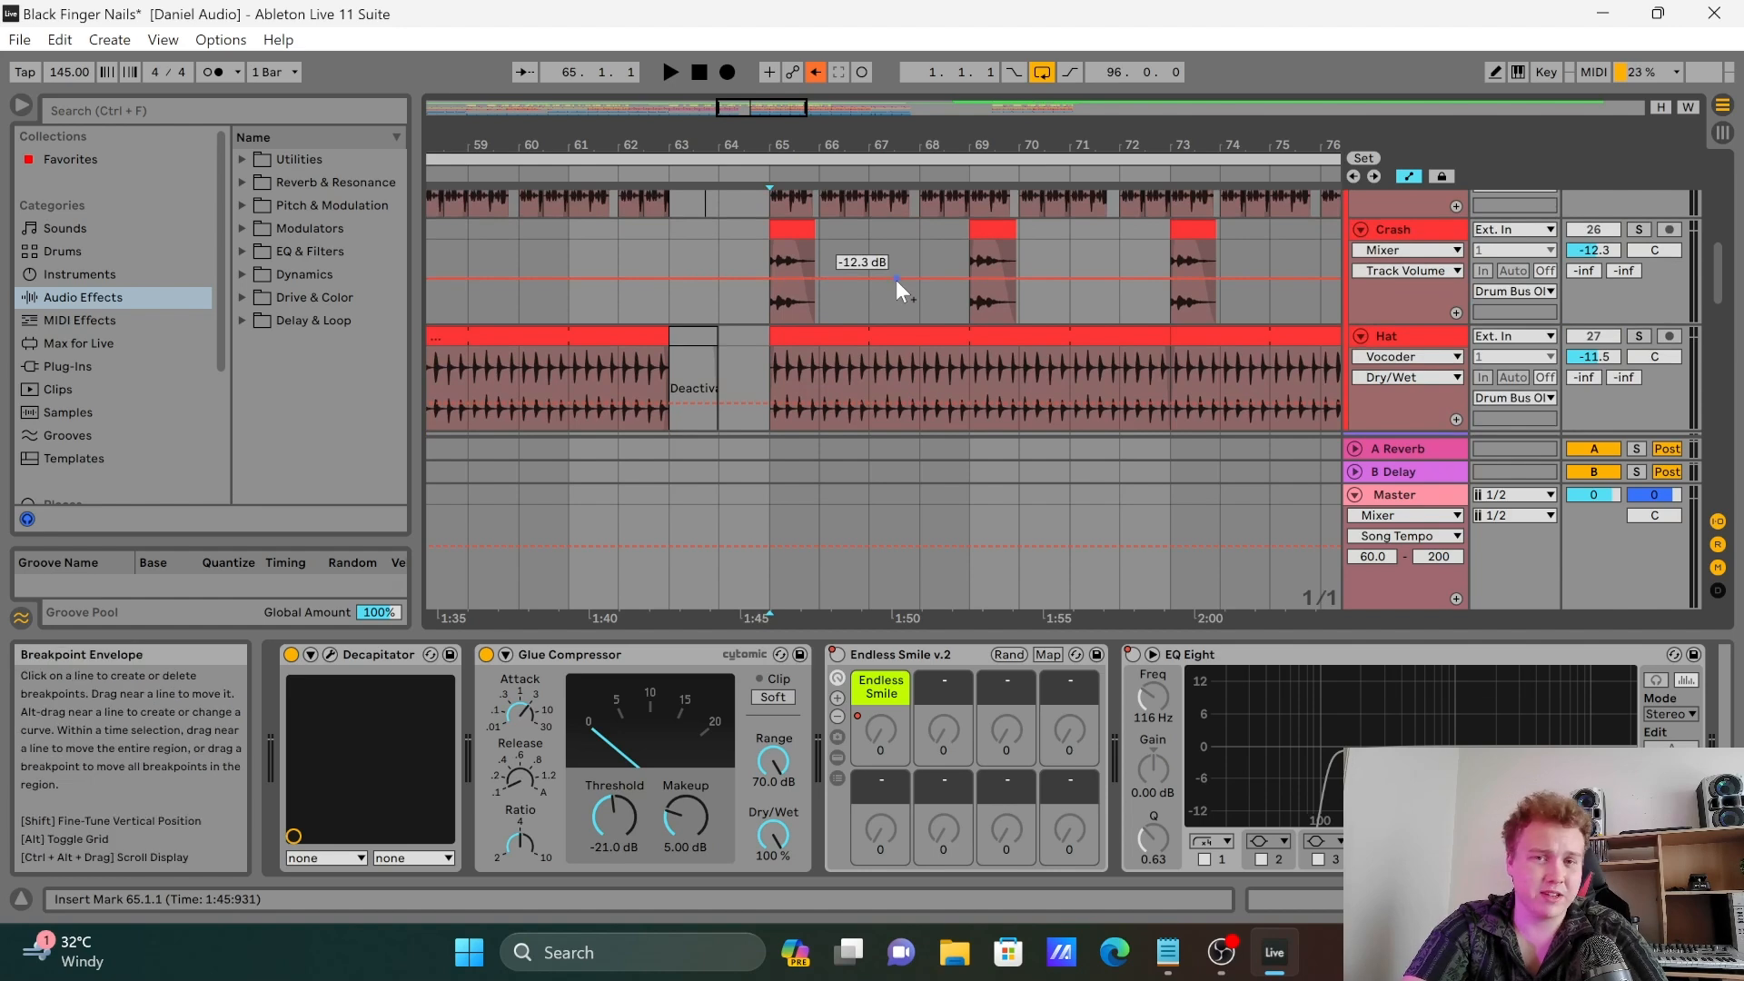
scroll(896, 280, down, 2)
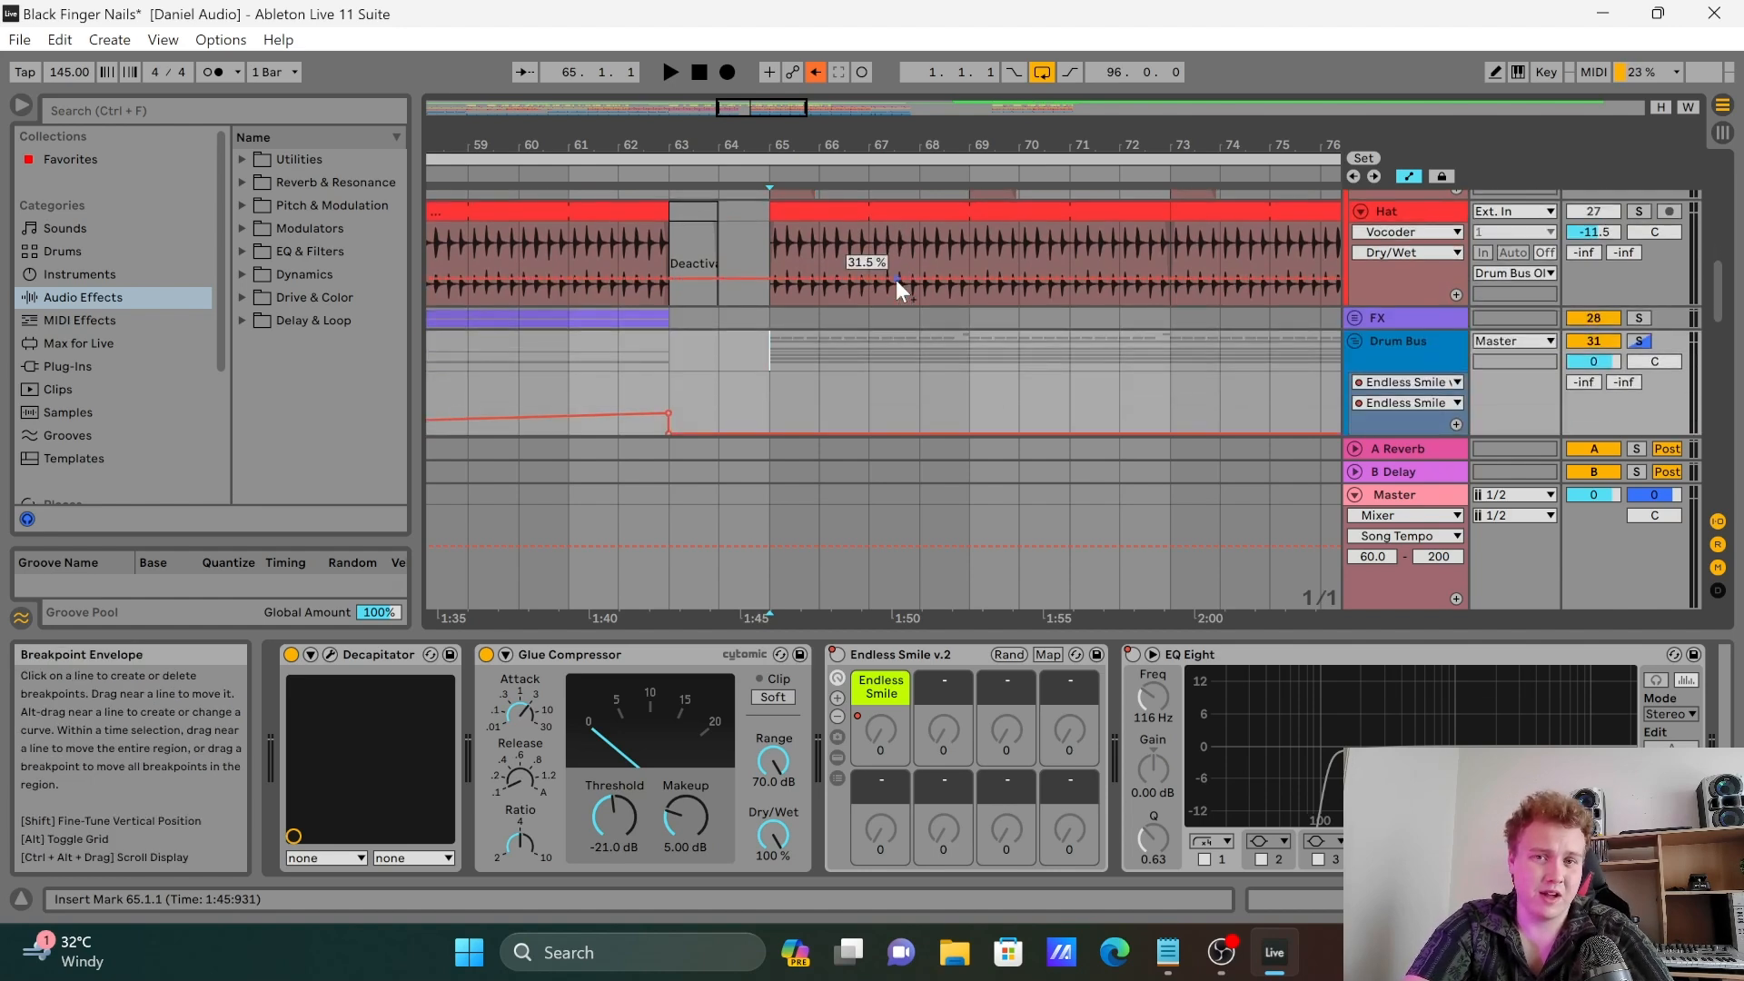
scroll(895, 280, up, 1)
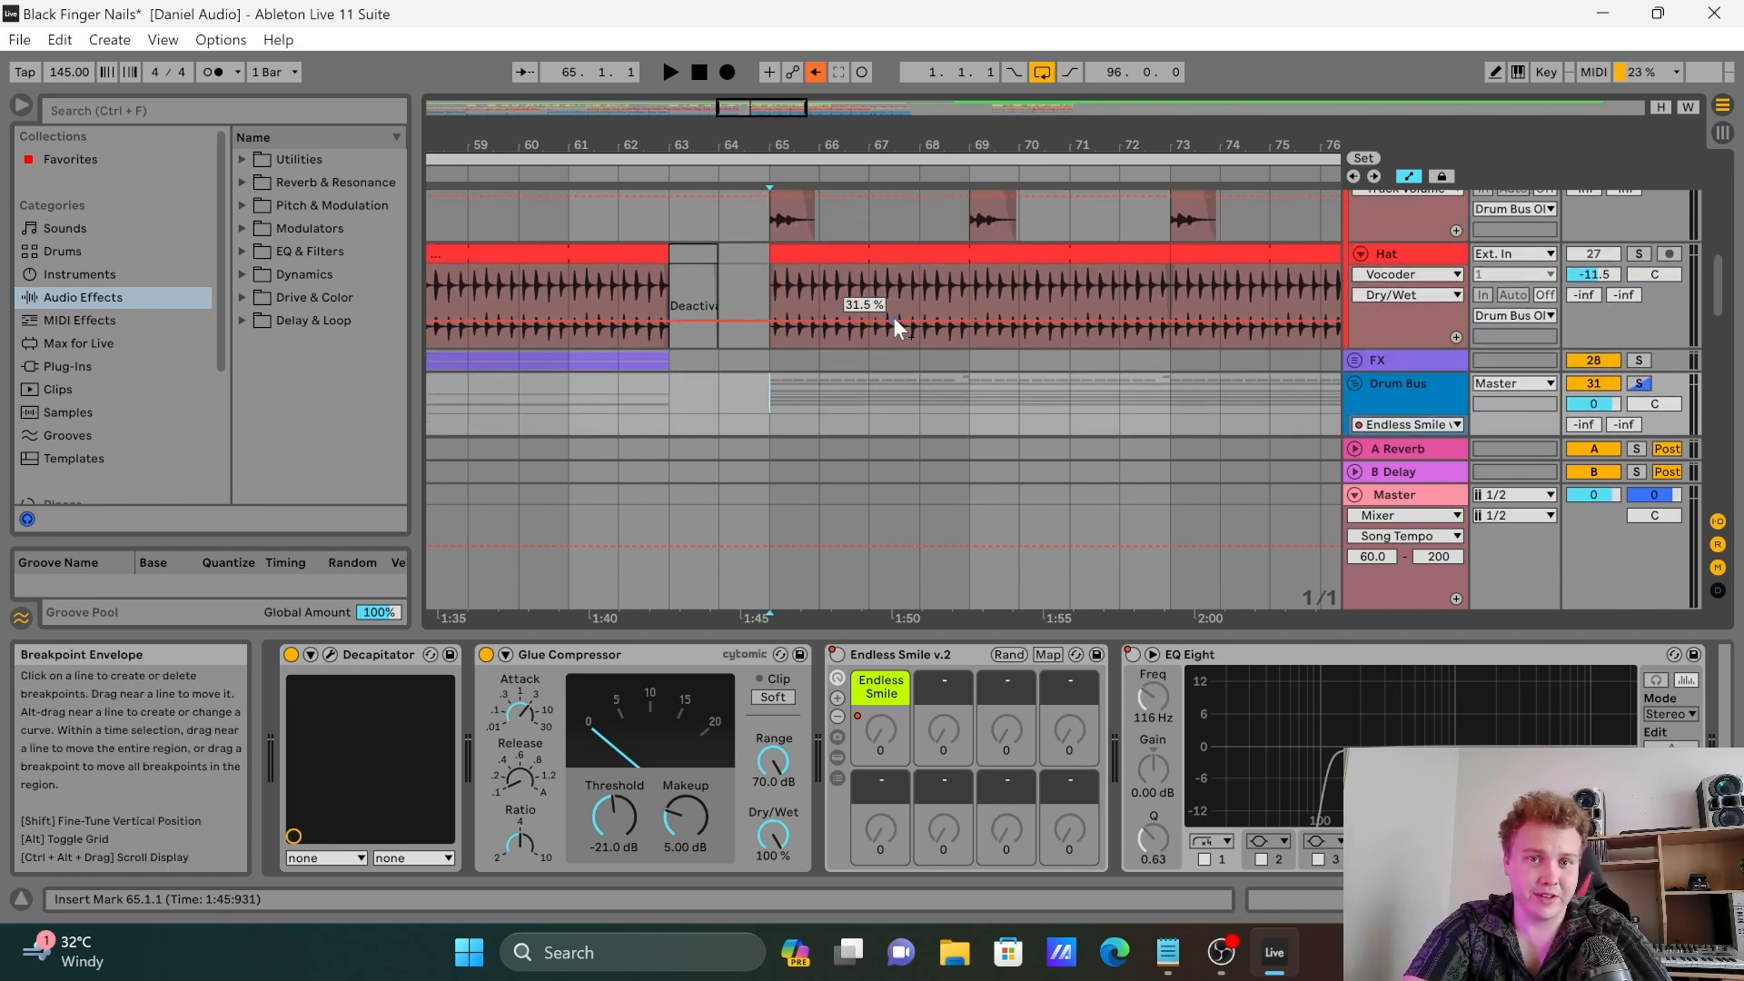
scroll(895, 325, down, 2)
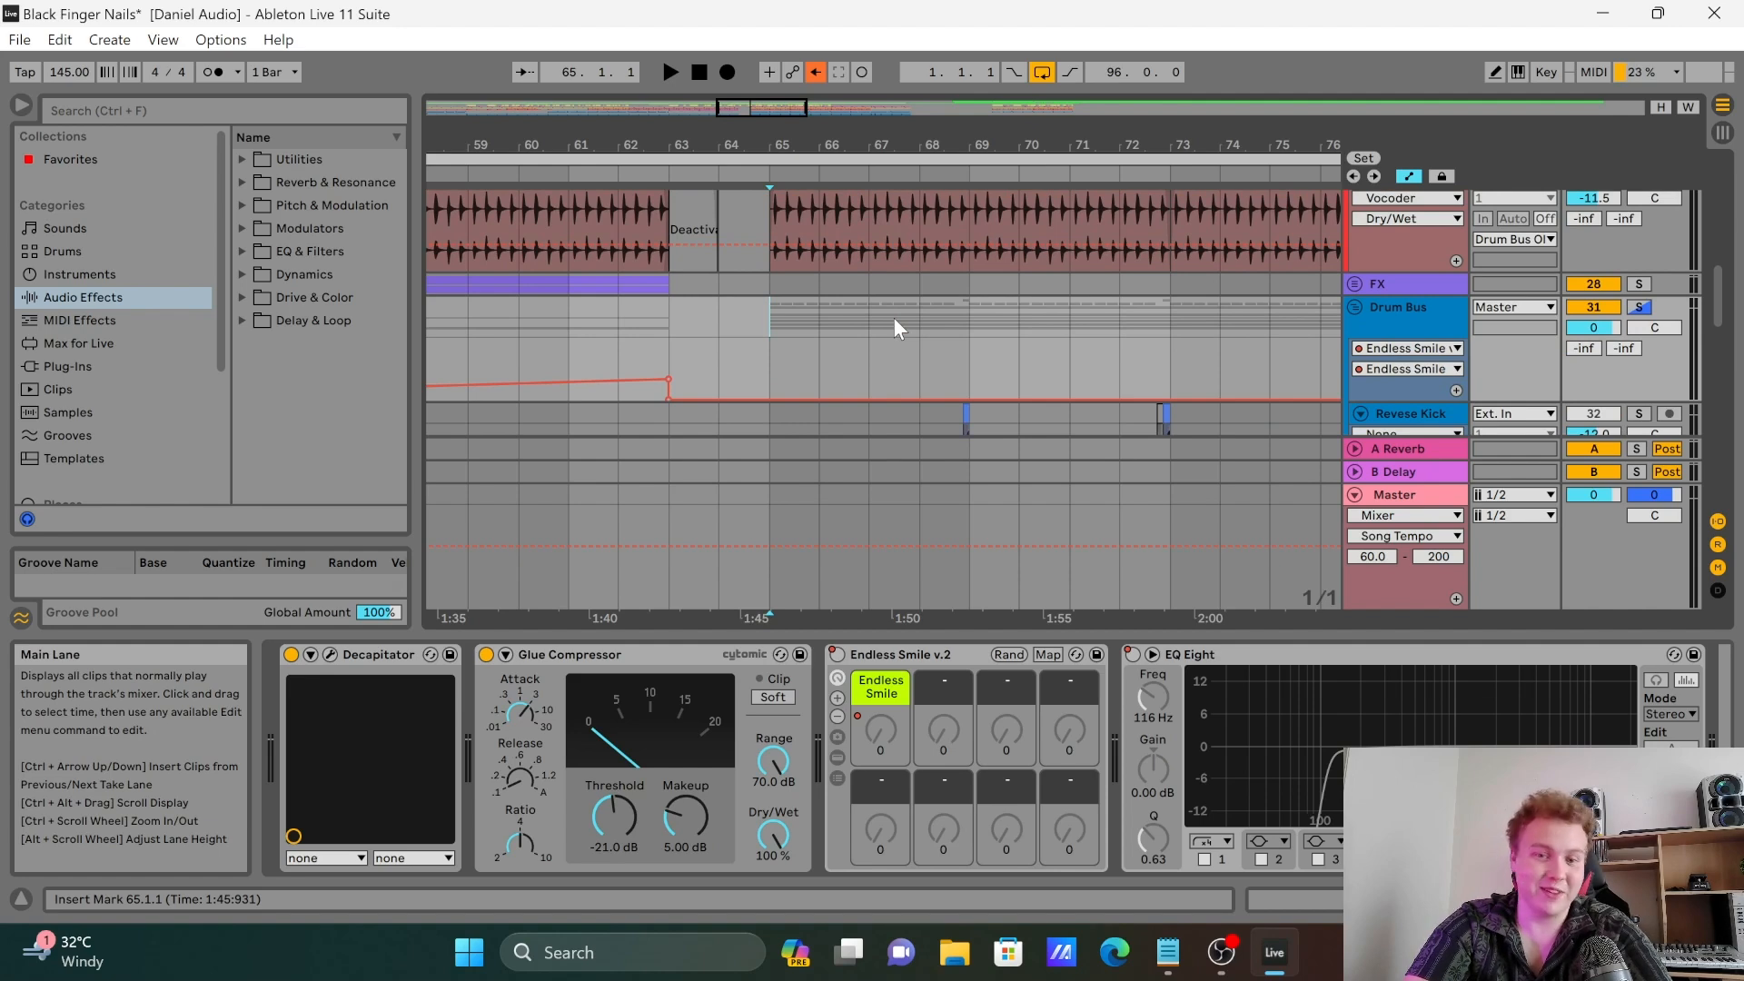
scroll(892, 318, down, 2)
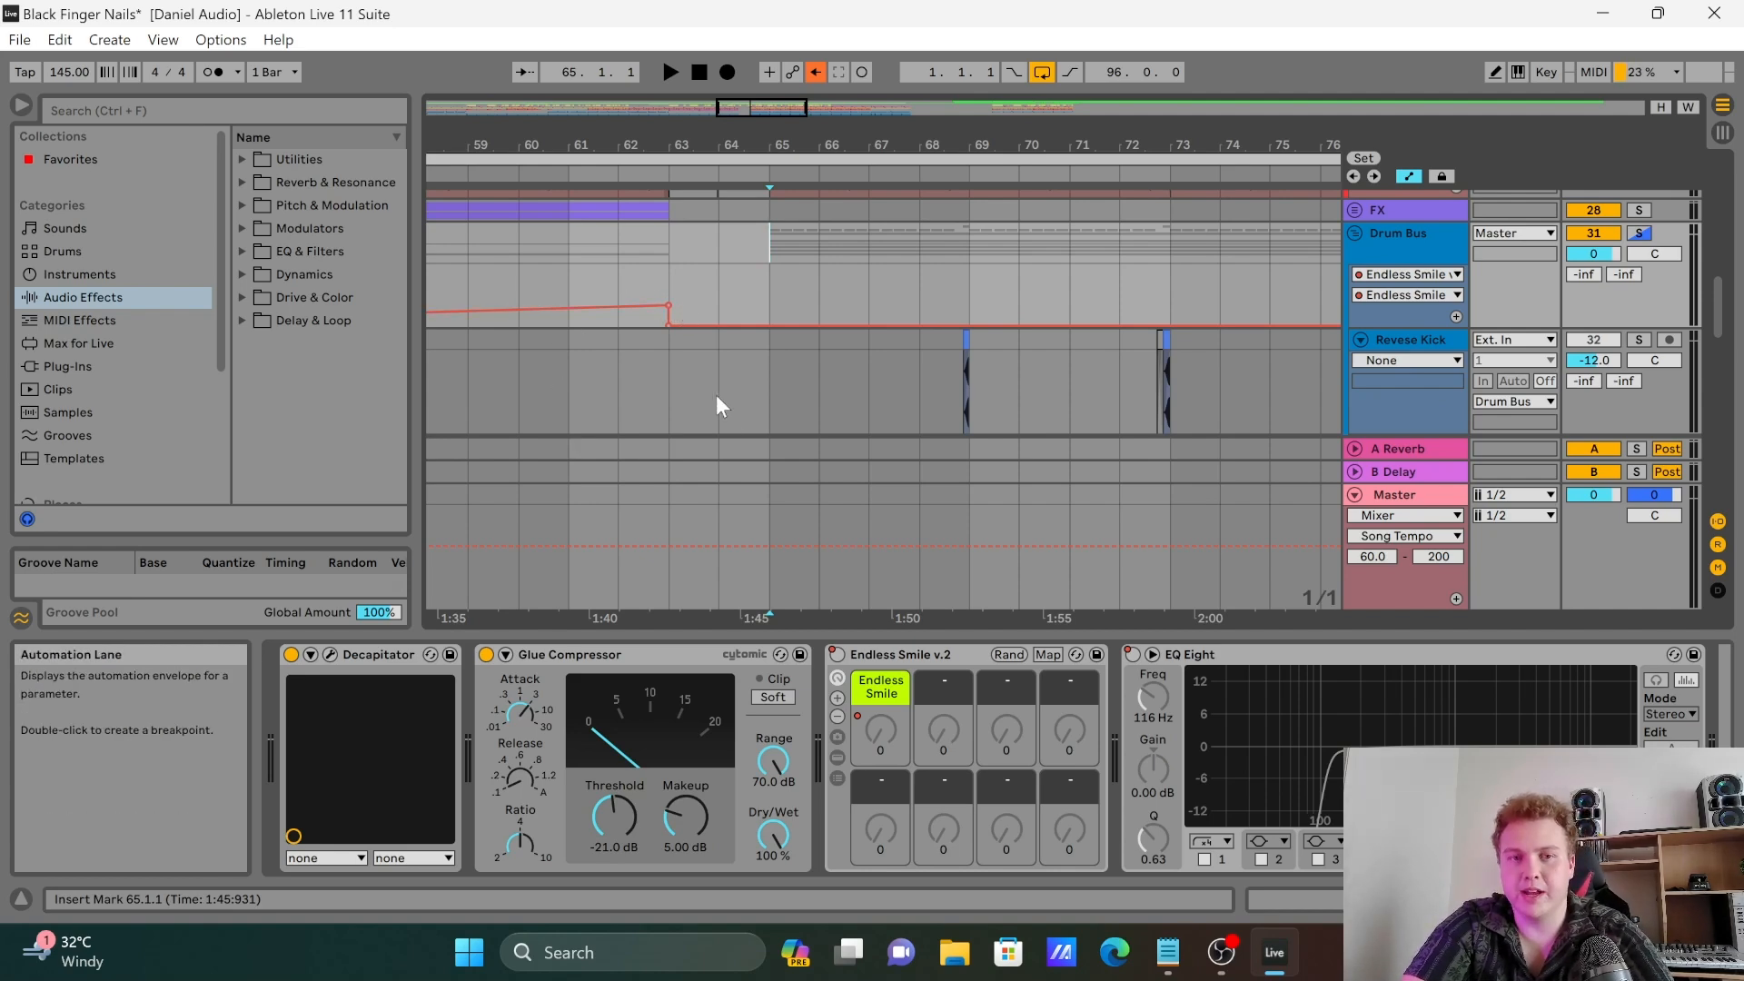
scroll(1113, 748, right, 2)
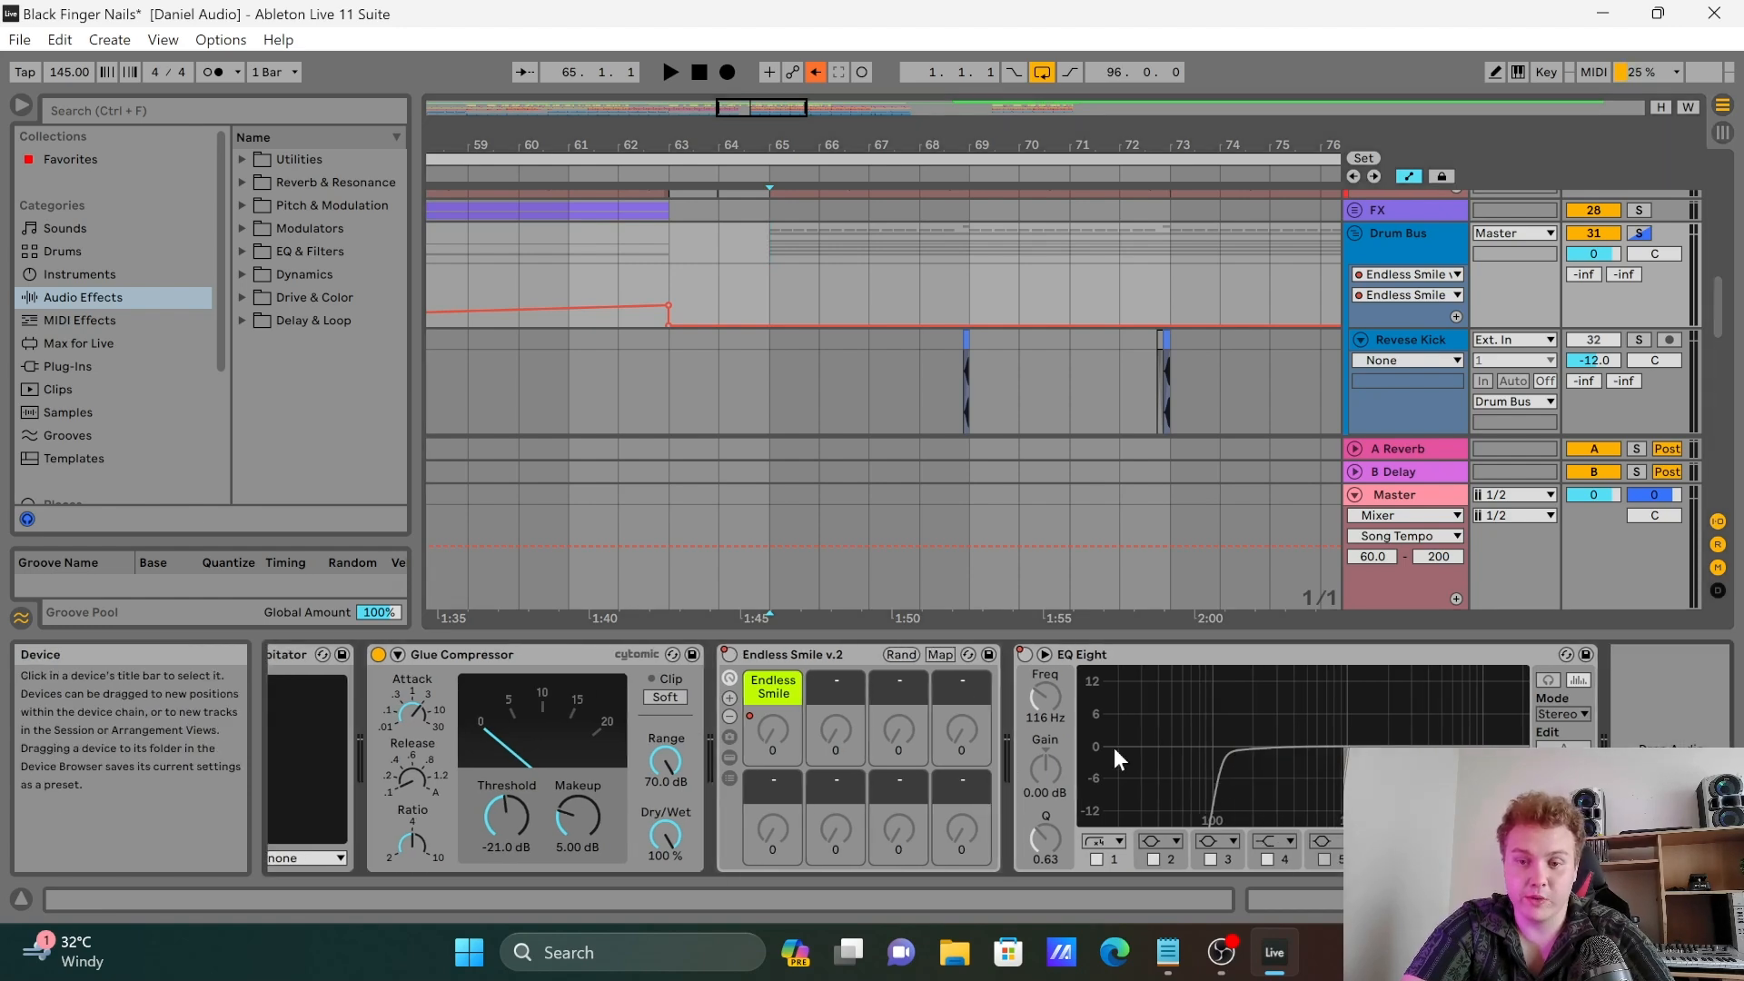
click(1170, 654)
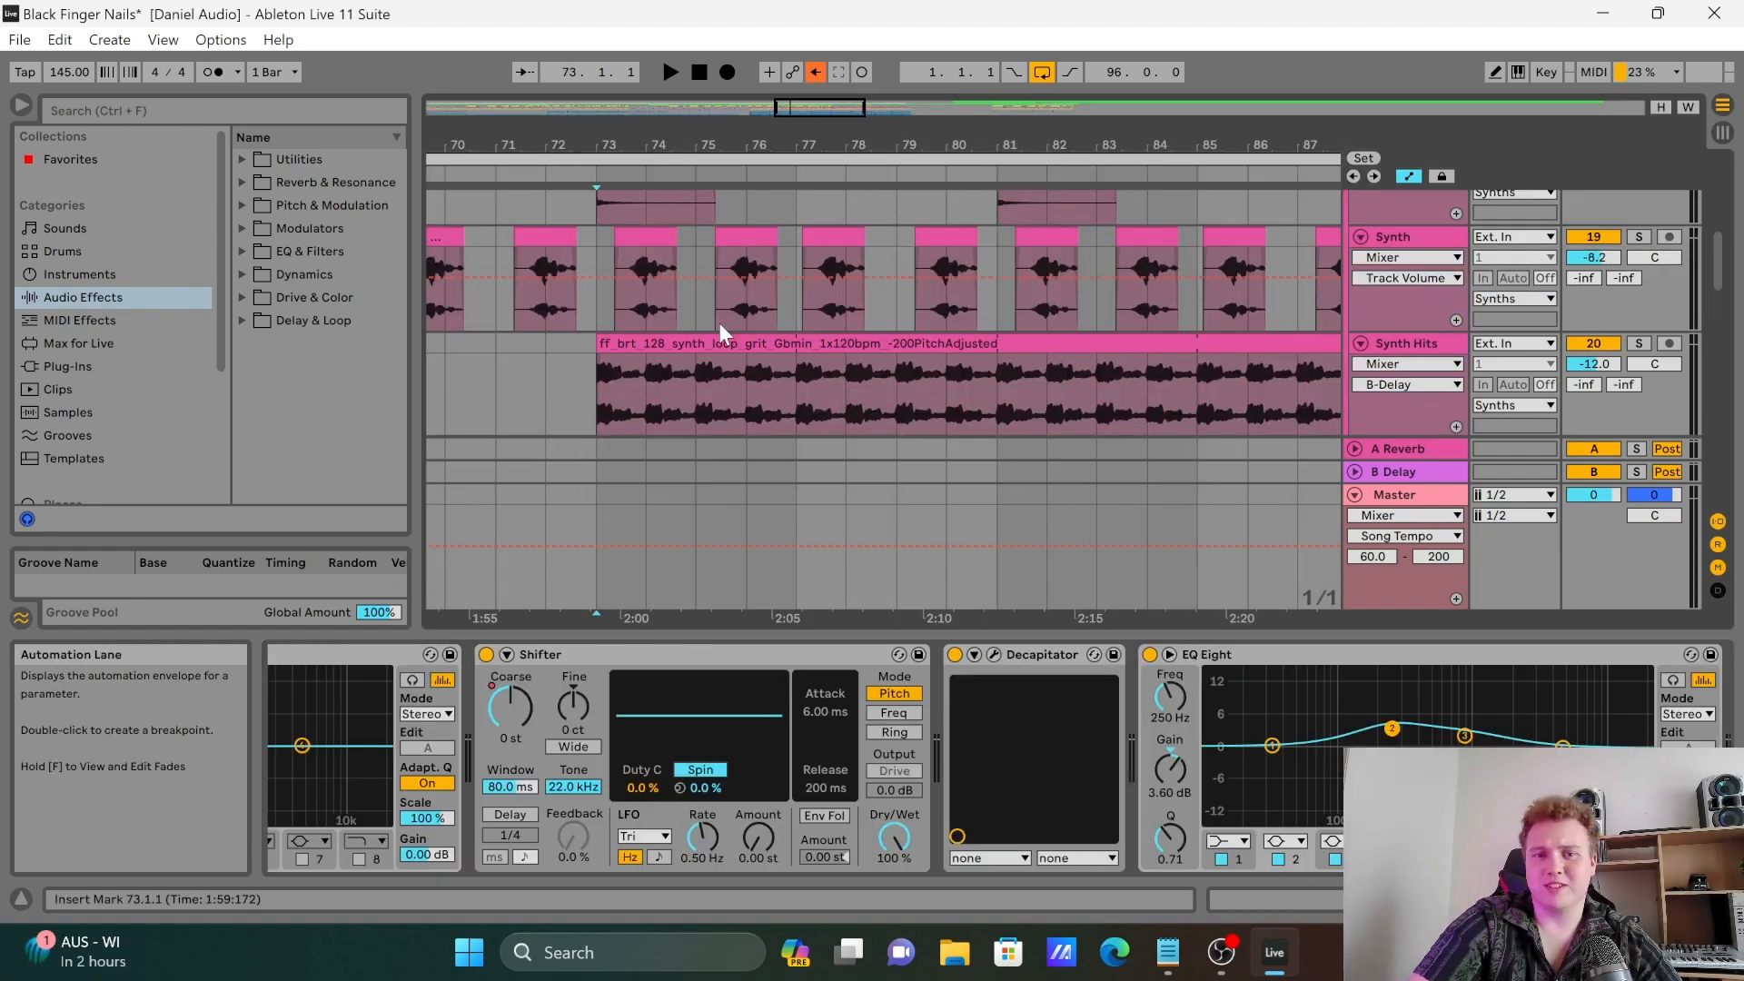
Step: Select clips on the Synth Hits track and the three Synth tracks above it to examine each track's devices
click(729, 349)
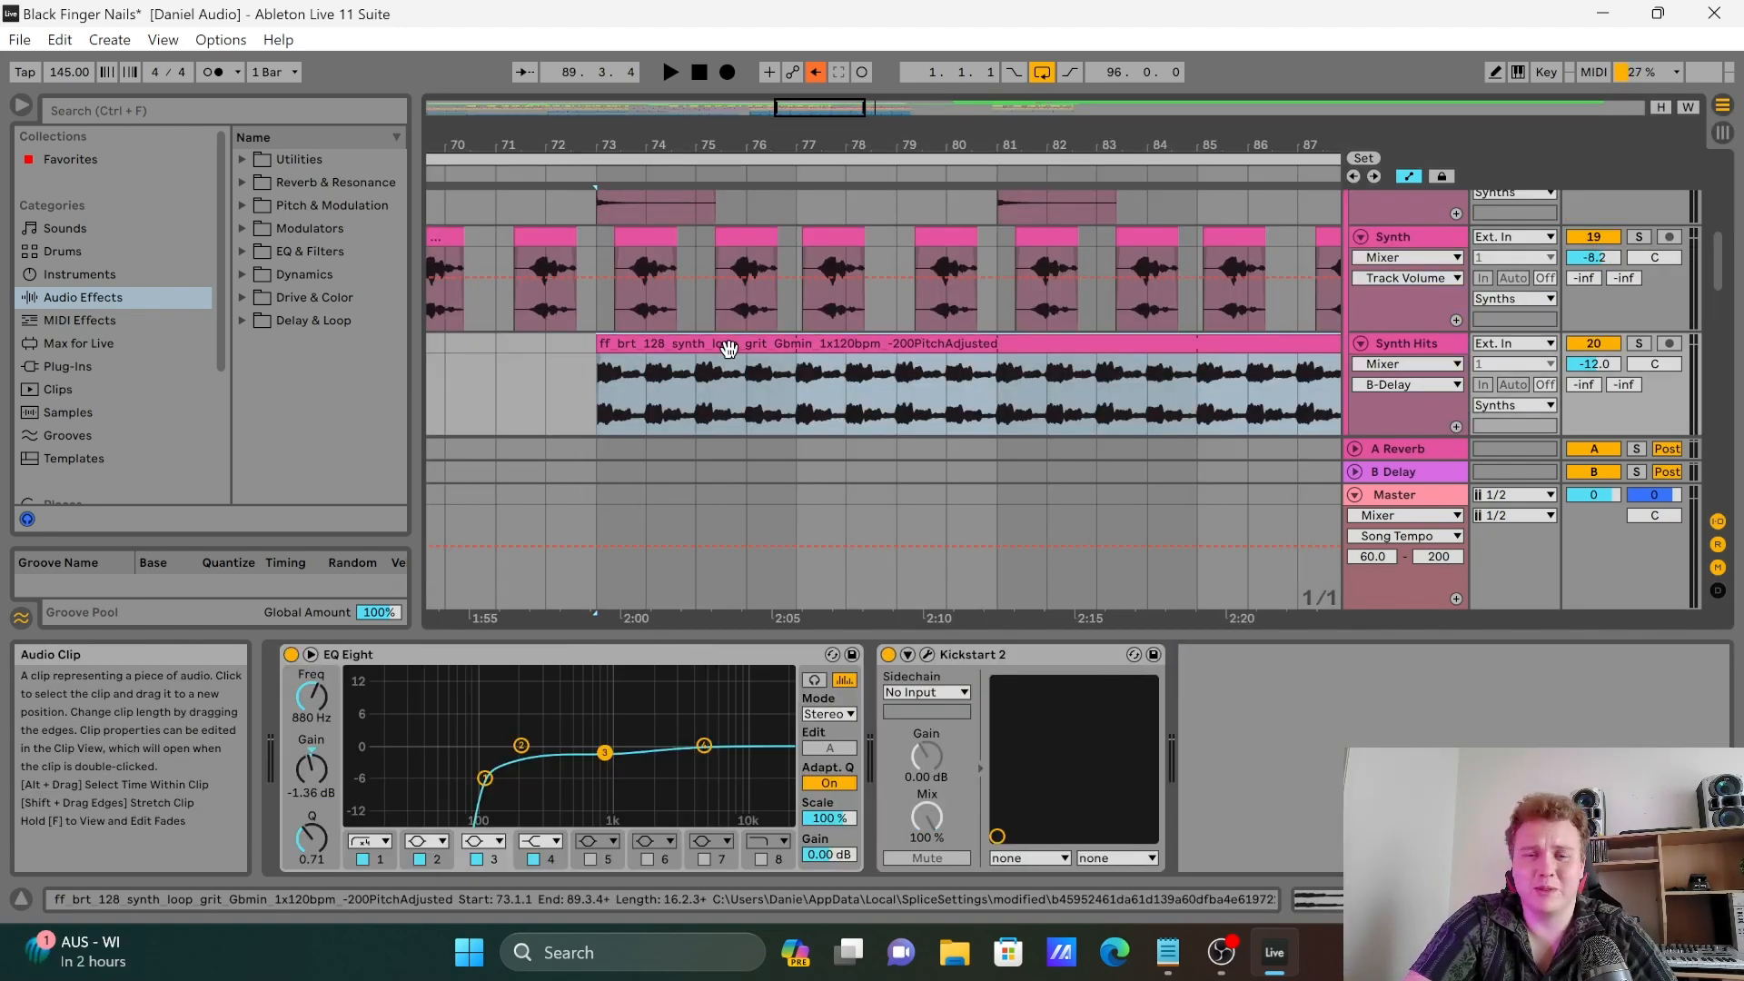
scroll(729, 350, up, 5)
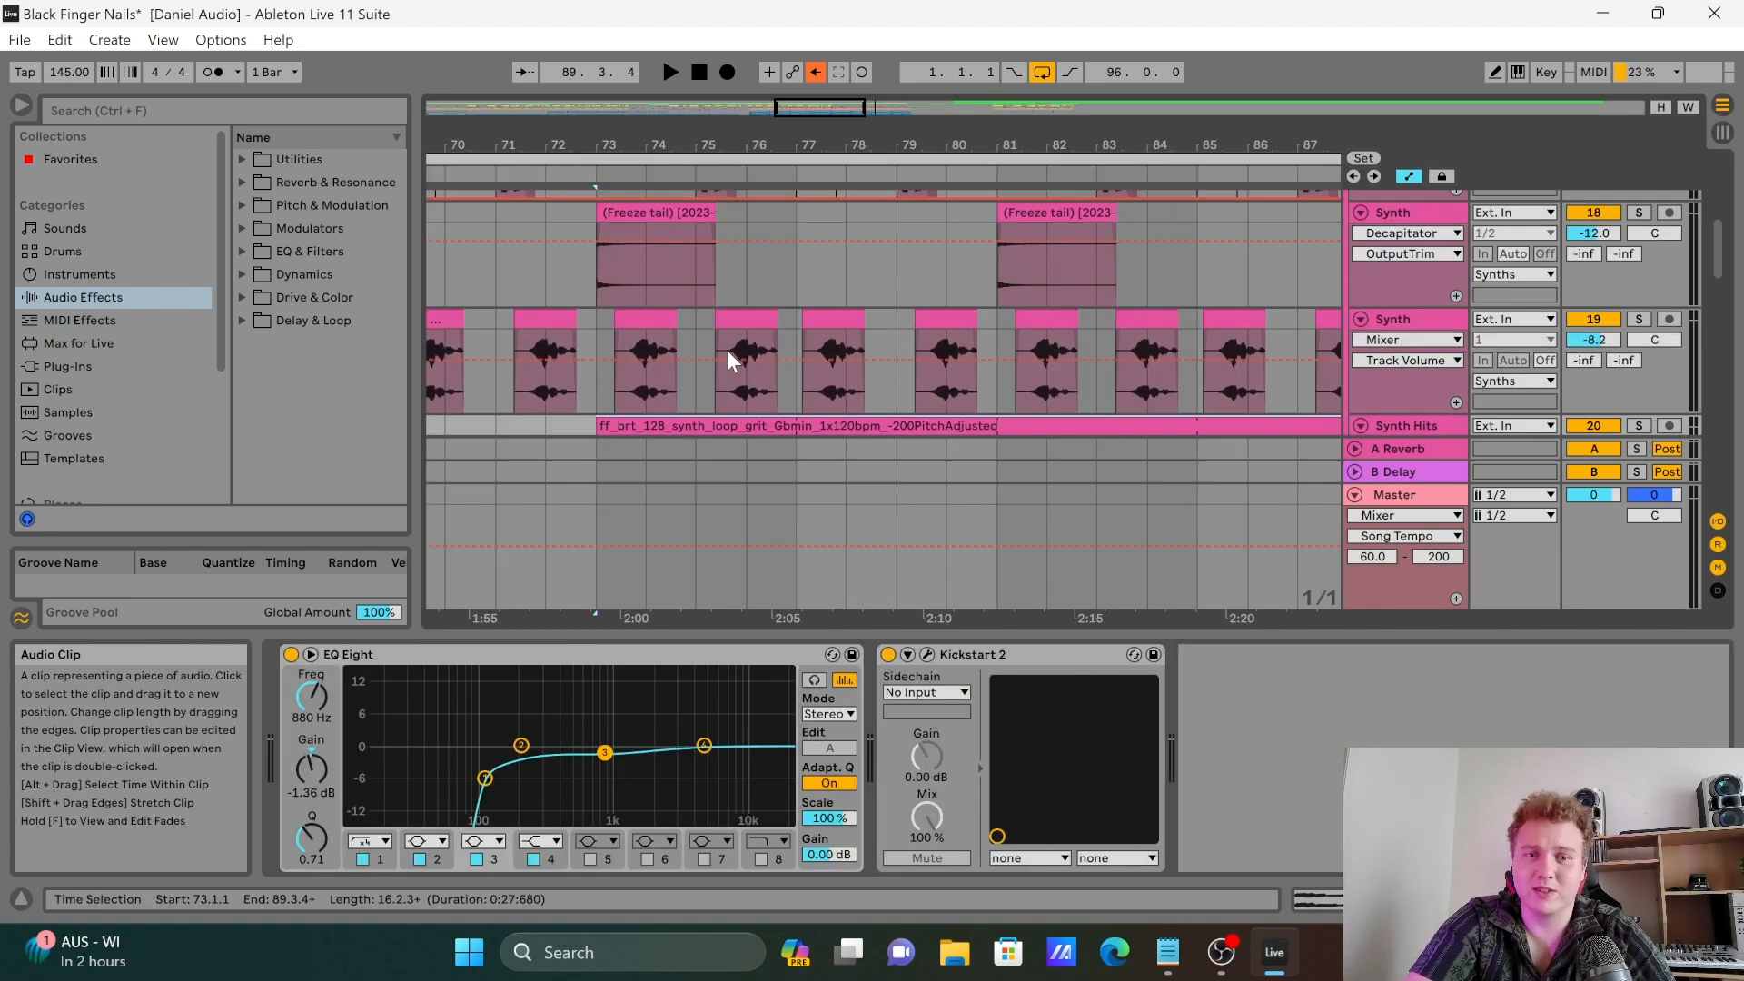
click(656, 329)
scroll(659, 327, up, 1)
scroll(660, 325, up, 2)
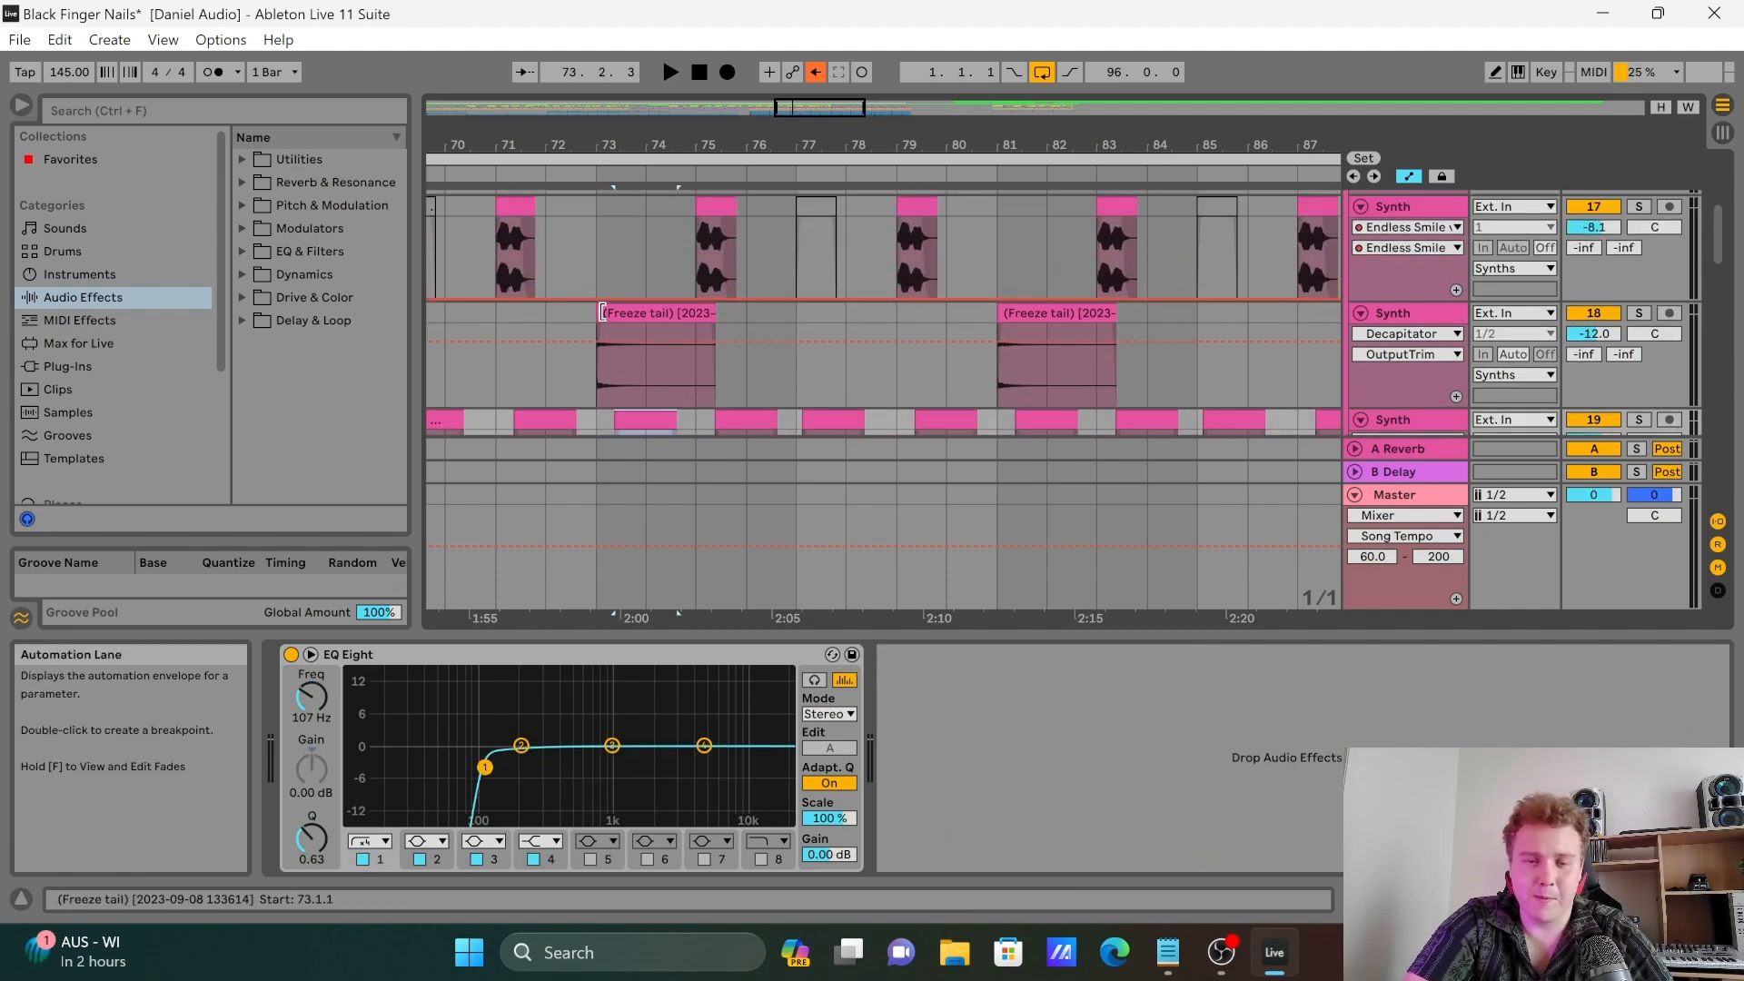
click(618, 318)
click(706, 213)
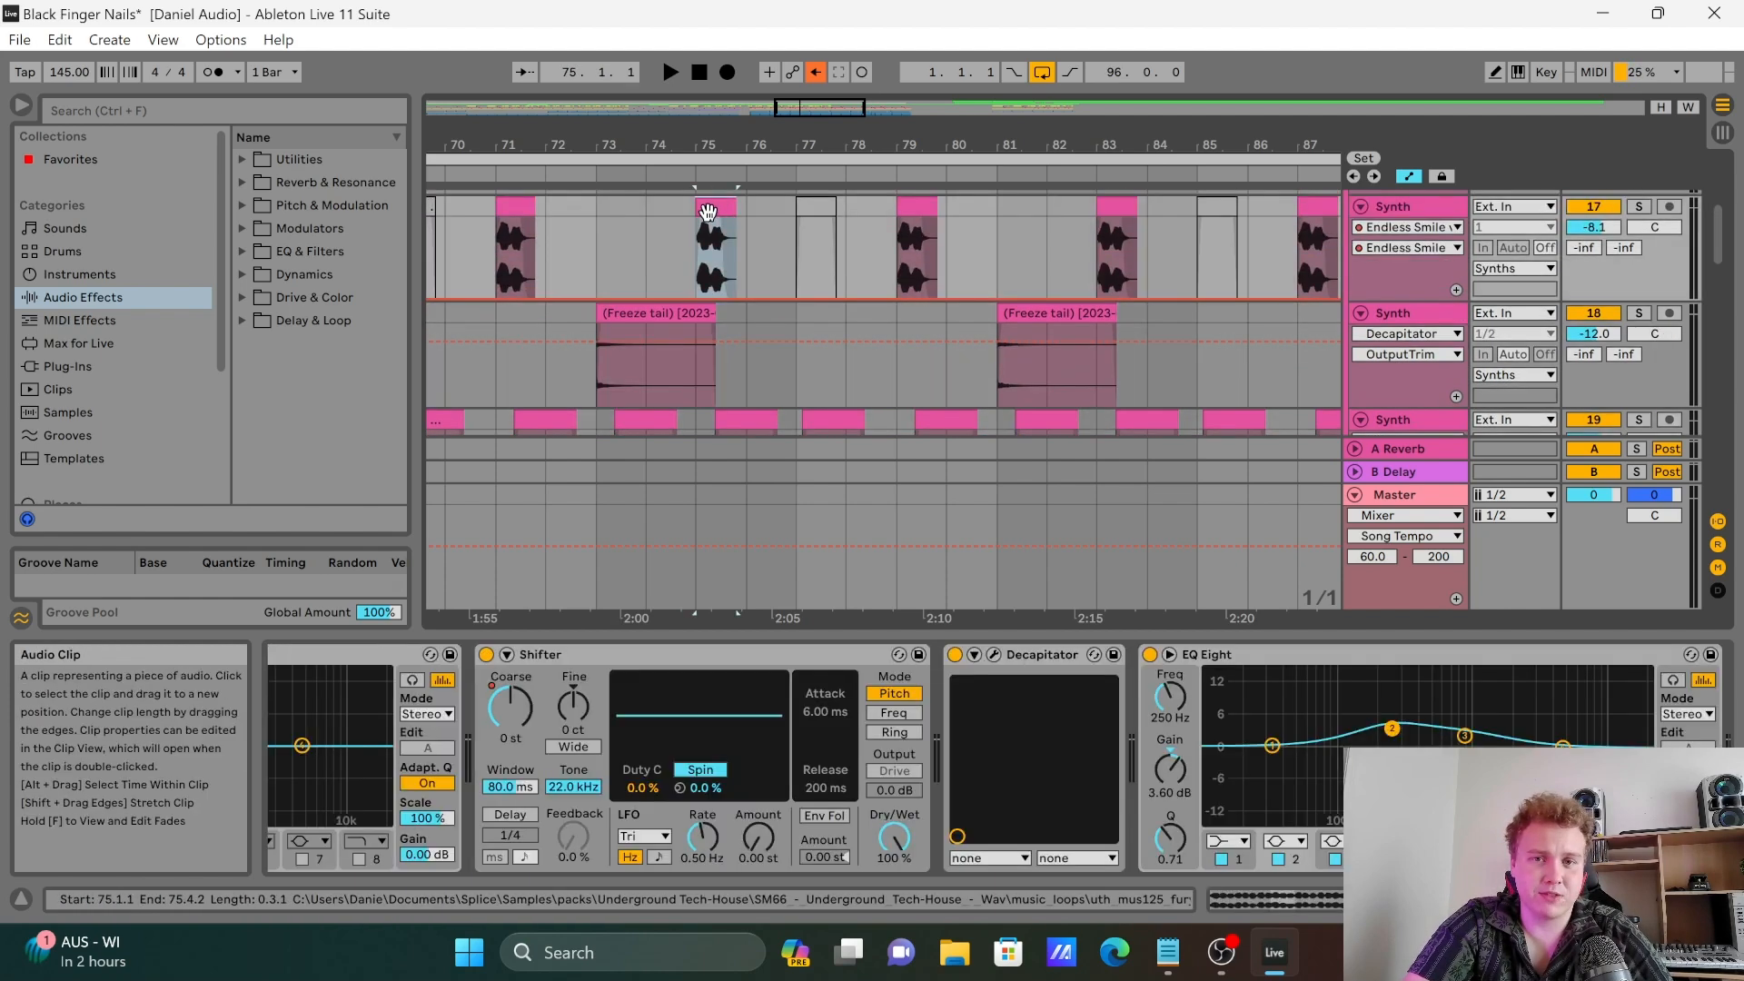
Step: Place the insert marker at bar 73 on Synth track 17 and look over the synth tracks down to Synth Stab
scroll(725, 305, up, 1)
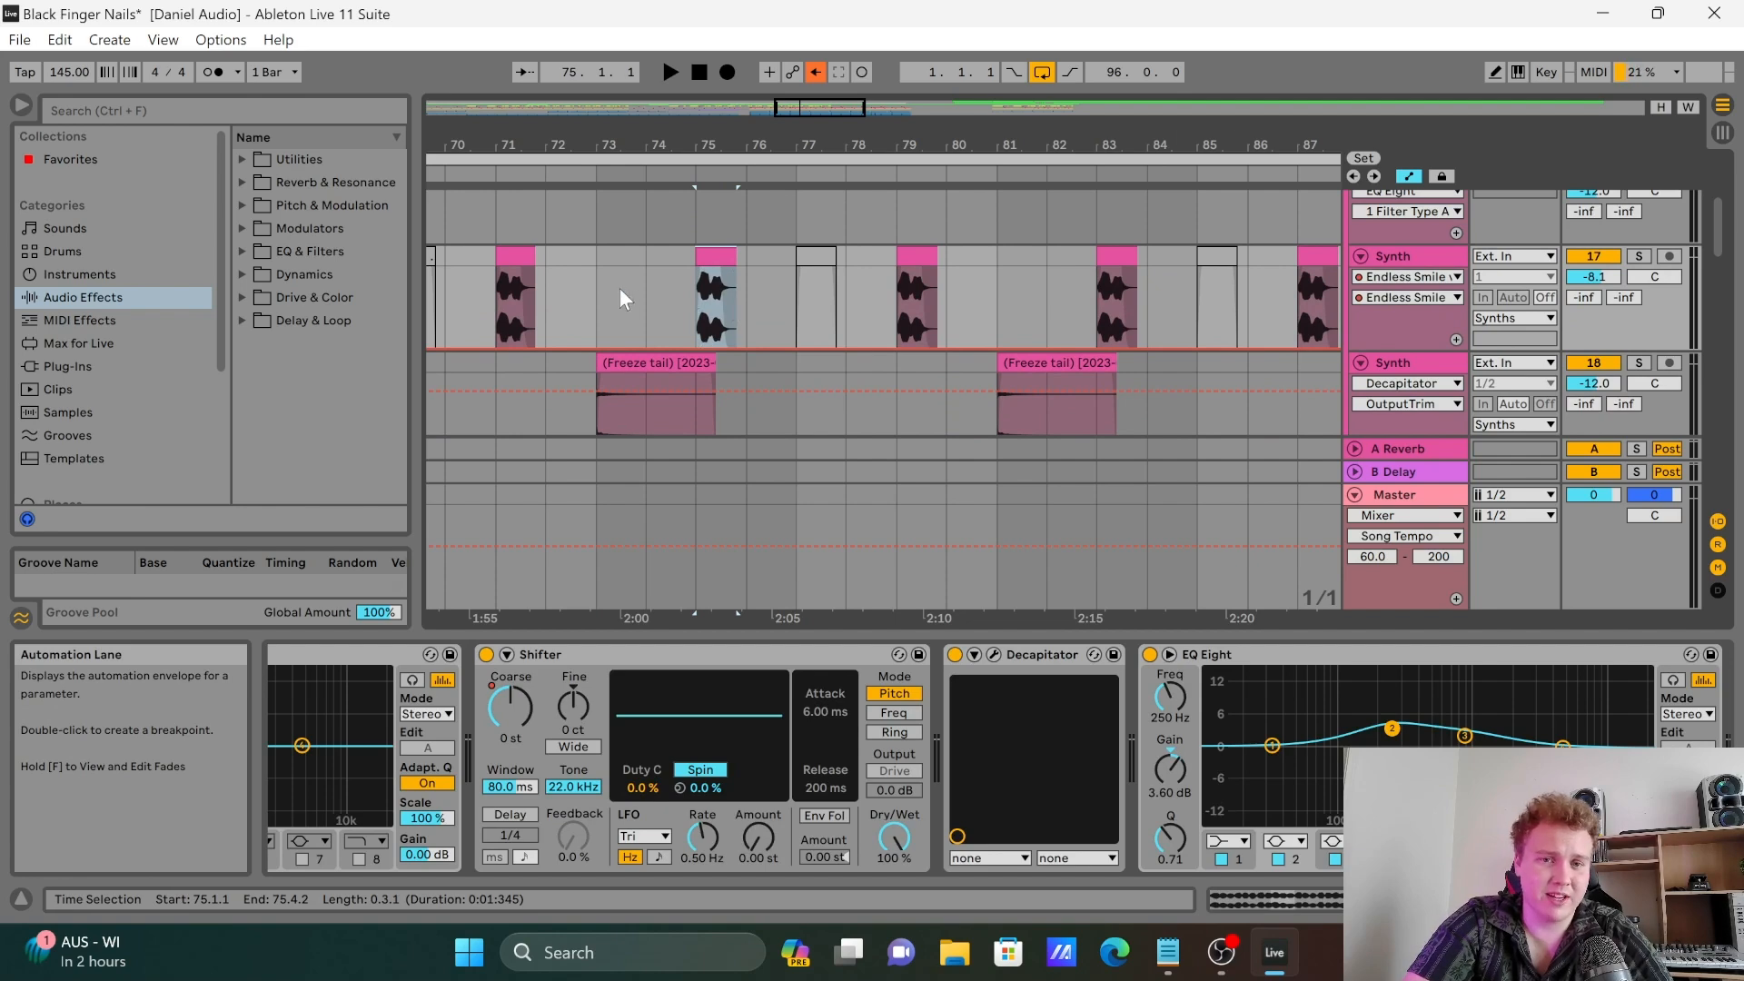
click(601, 266)
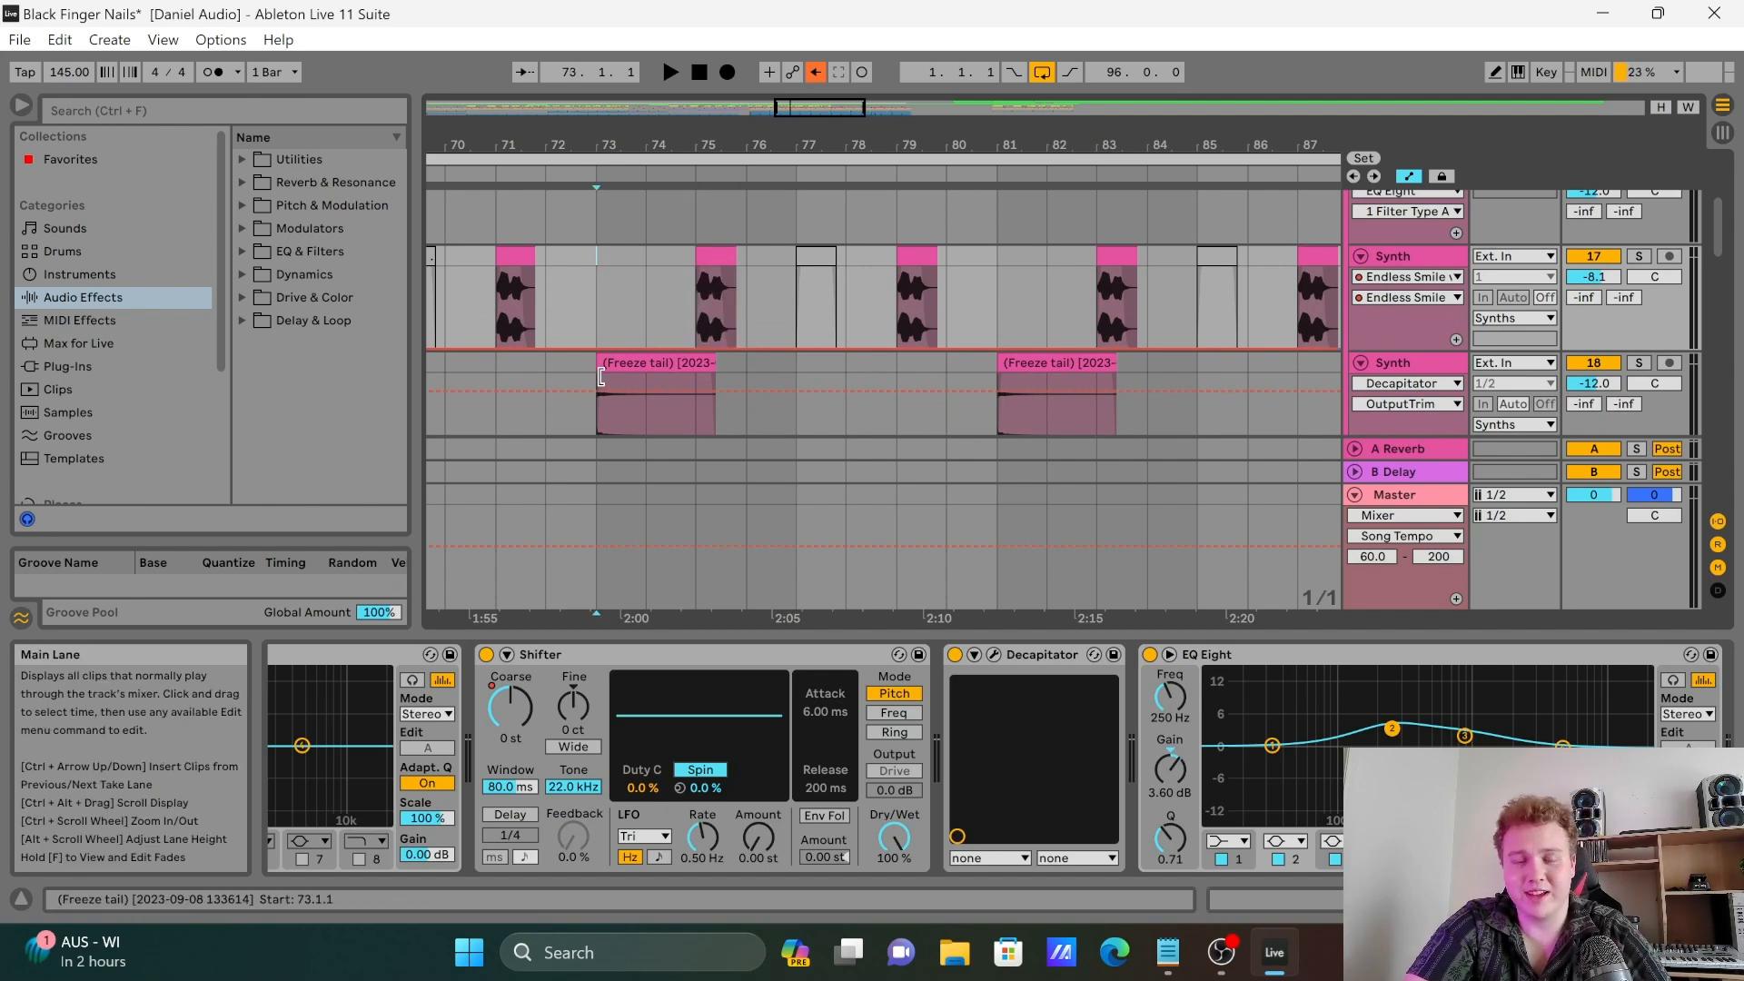
scroll(742, 419, down, 2)
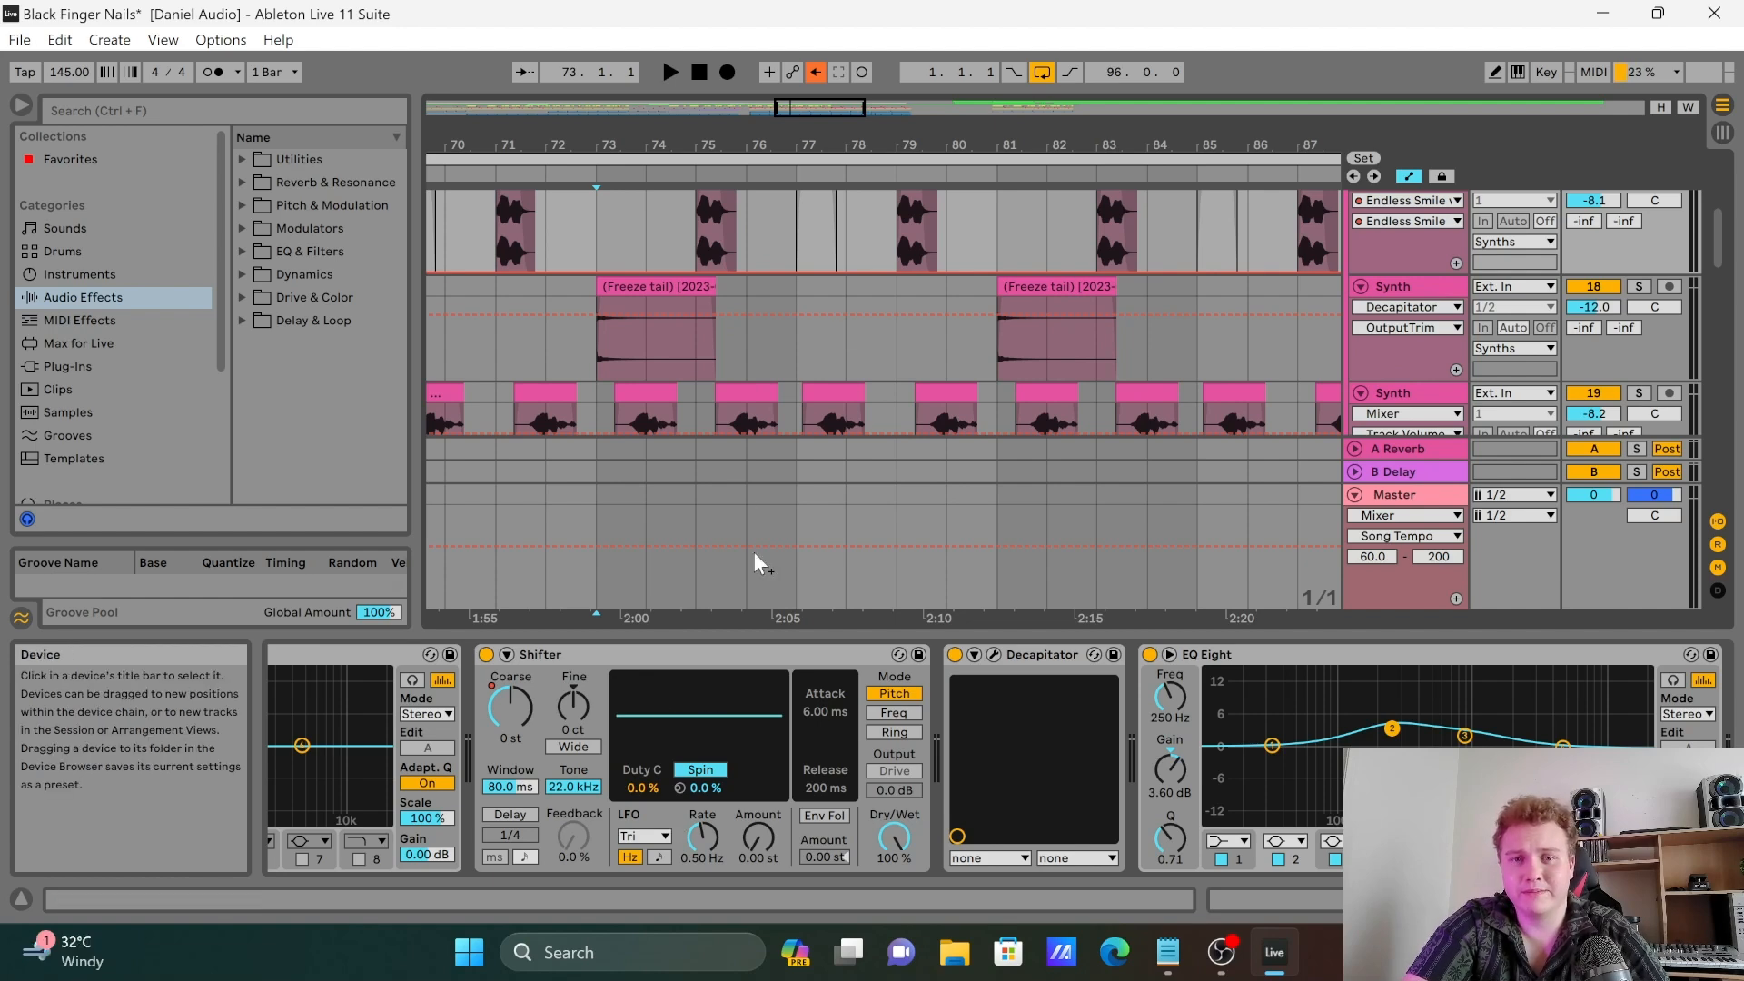
scroll(845, 324, down, 3)
scroll(845, 324, down, 1)
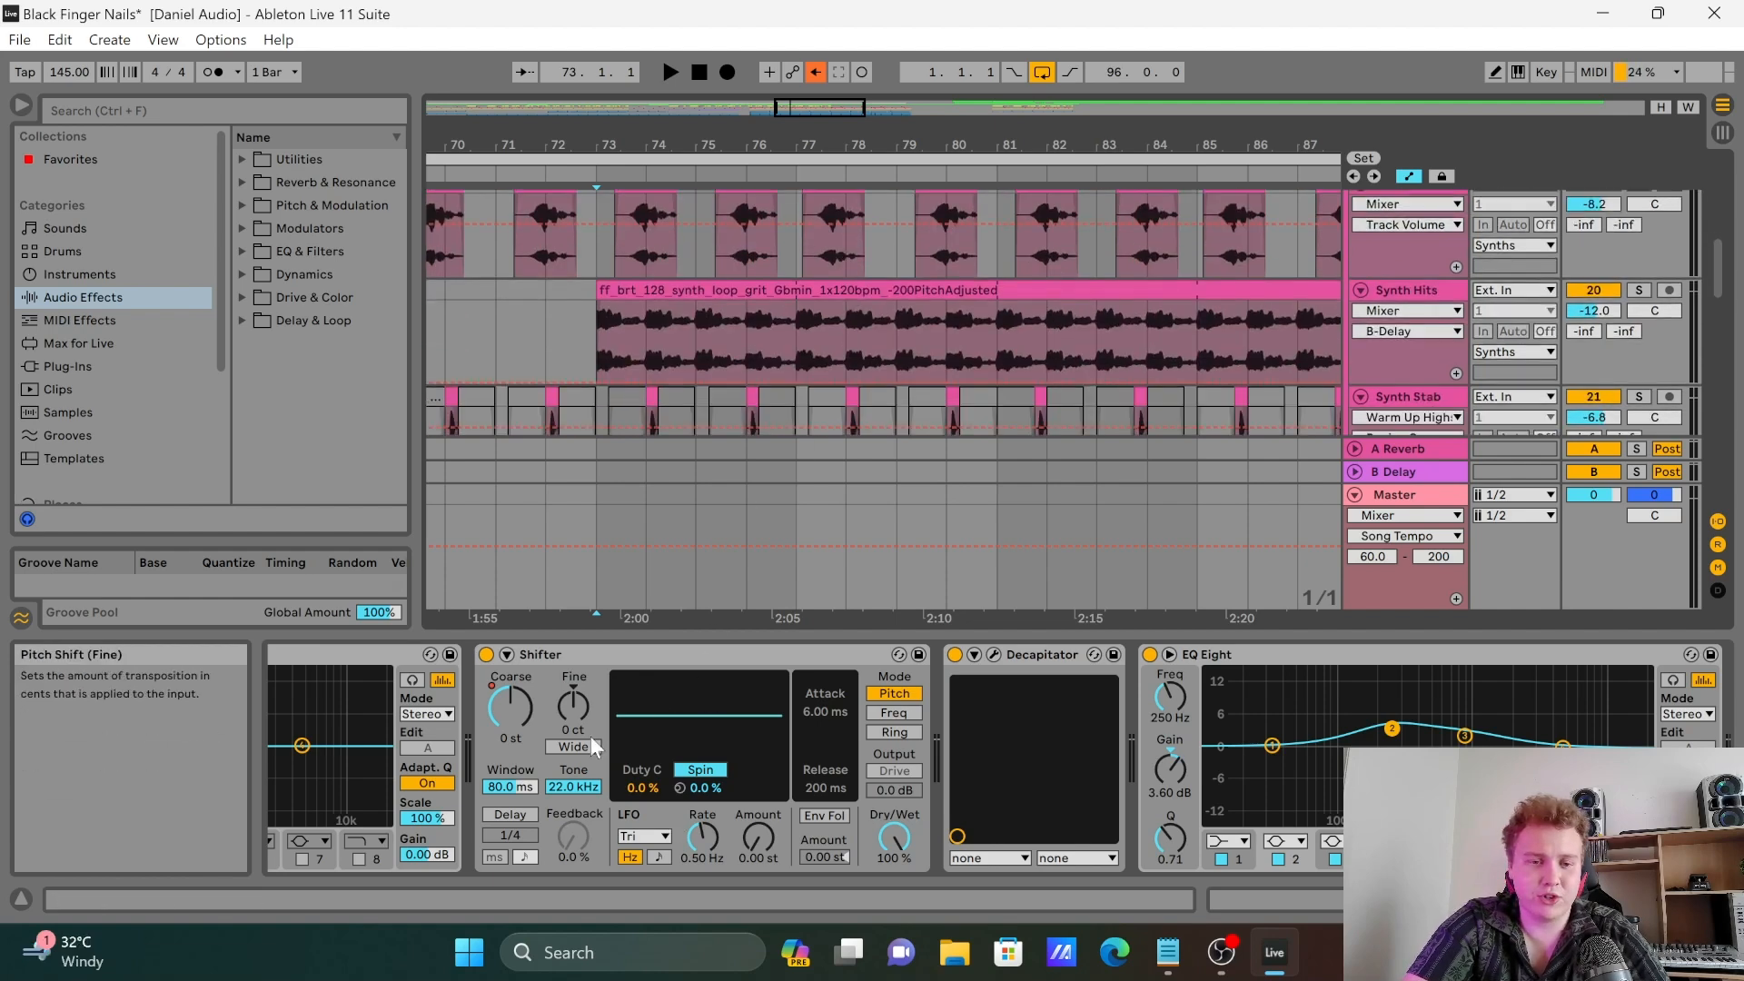
Step: Examine the synth track's effect chain: EQ Eight, Shifter, Decapitator, the second EQ Eight and Endless Smile
scroll(590, 736, up, 3)
scroll(590, 736, down, 3)
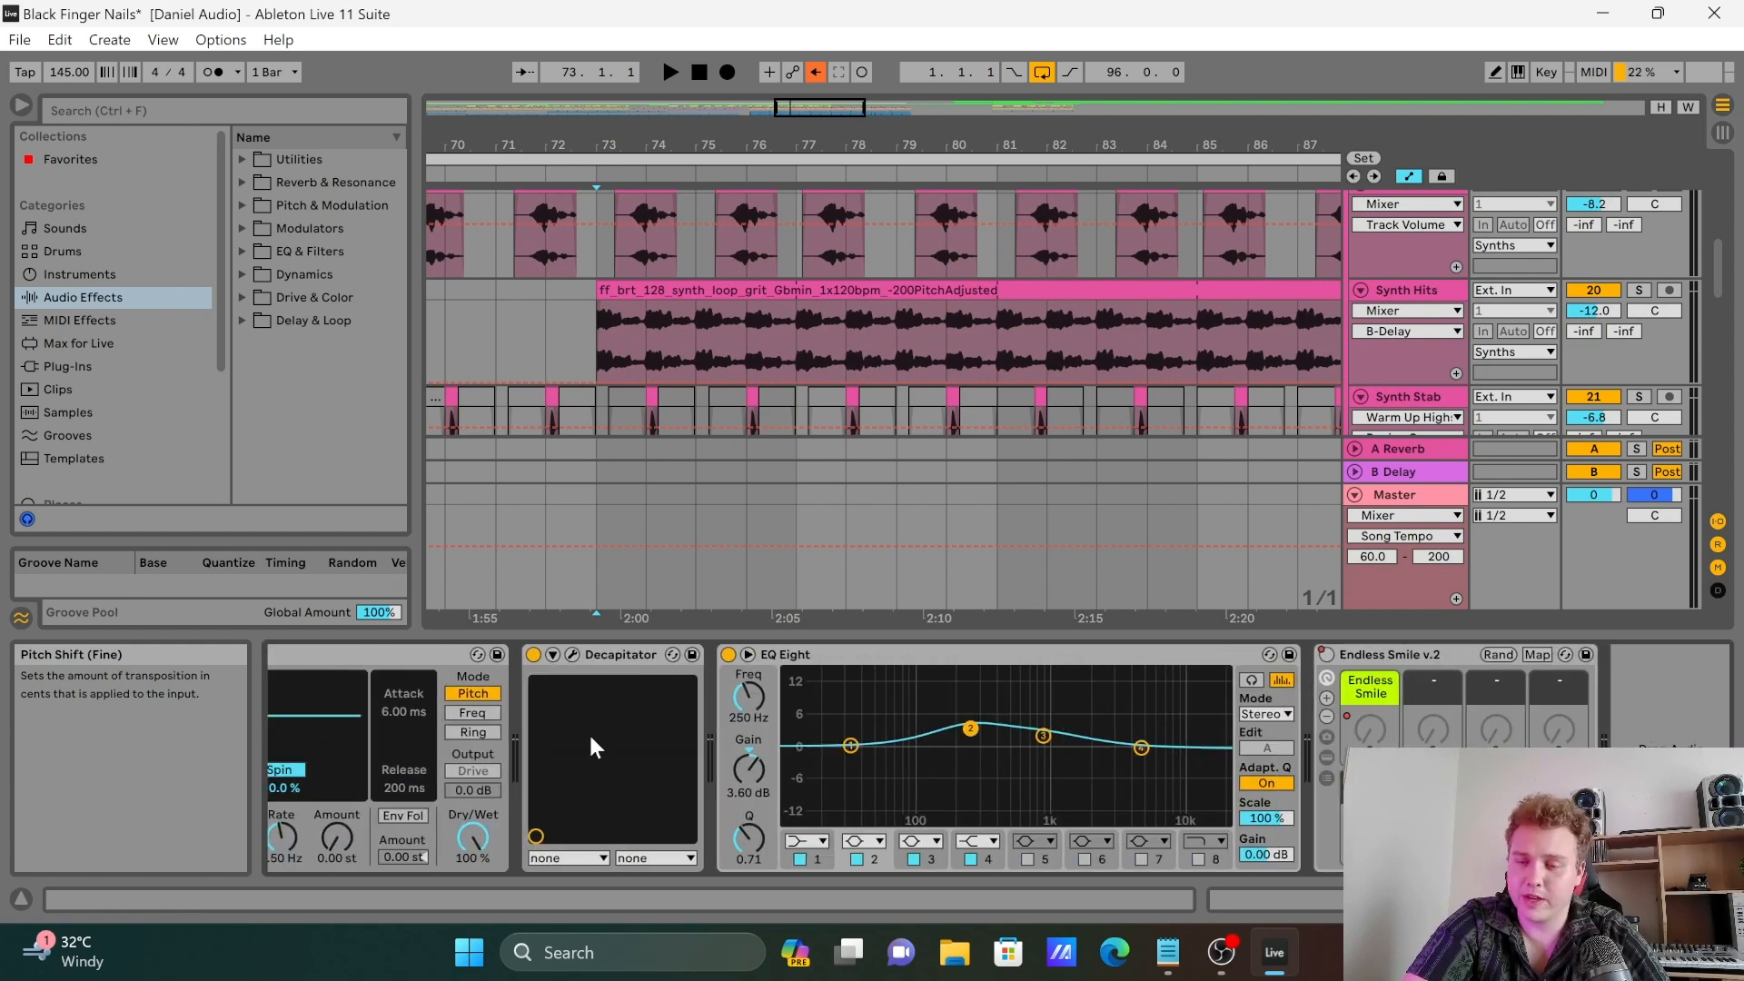
scroll(586, 732, up, 3)
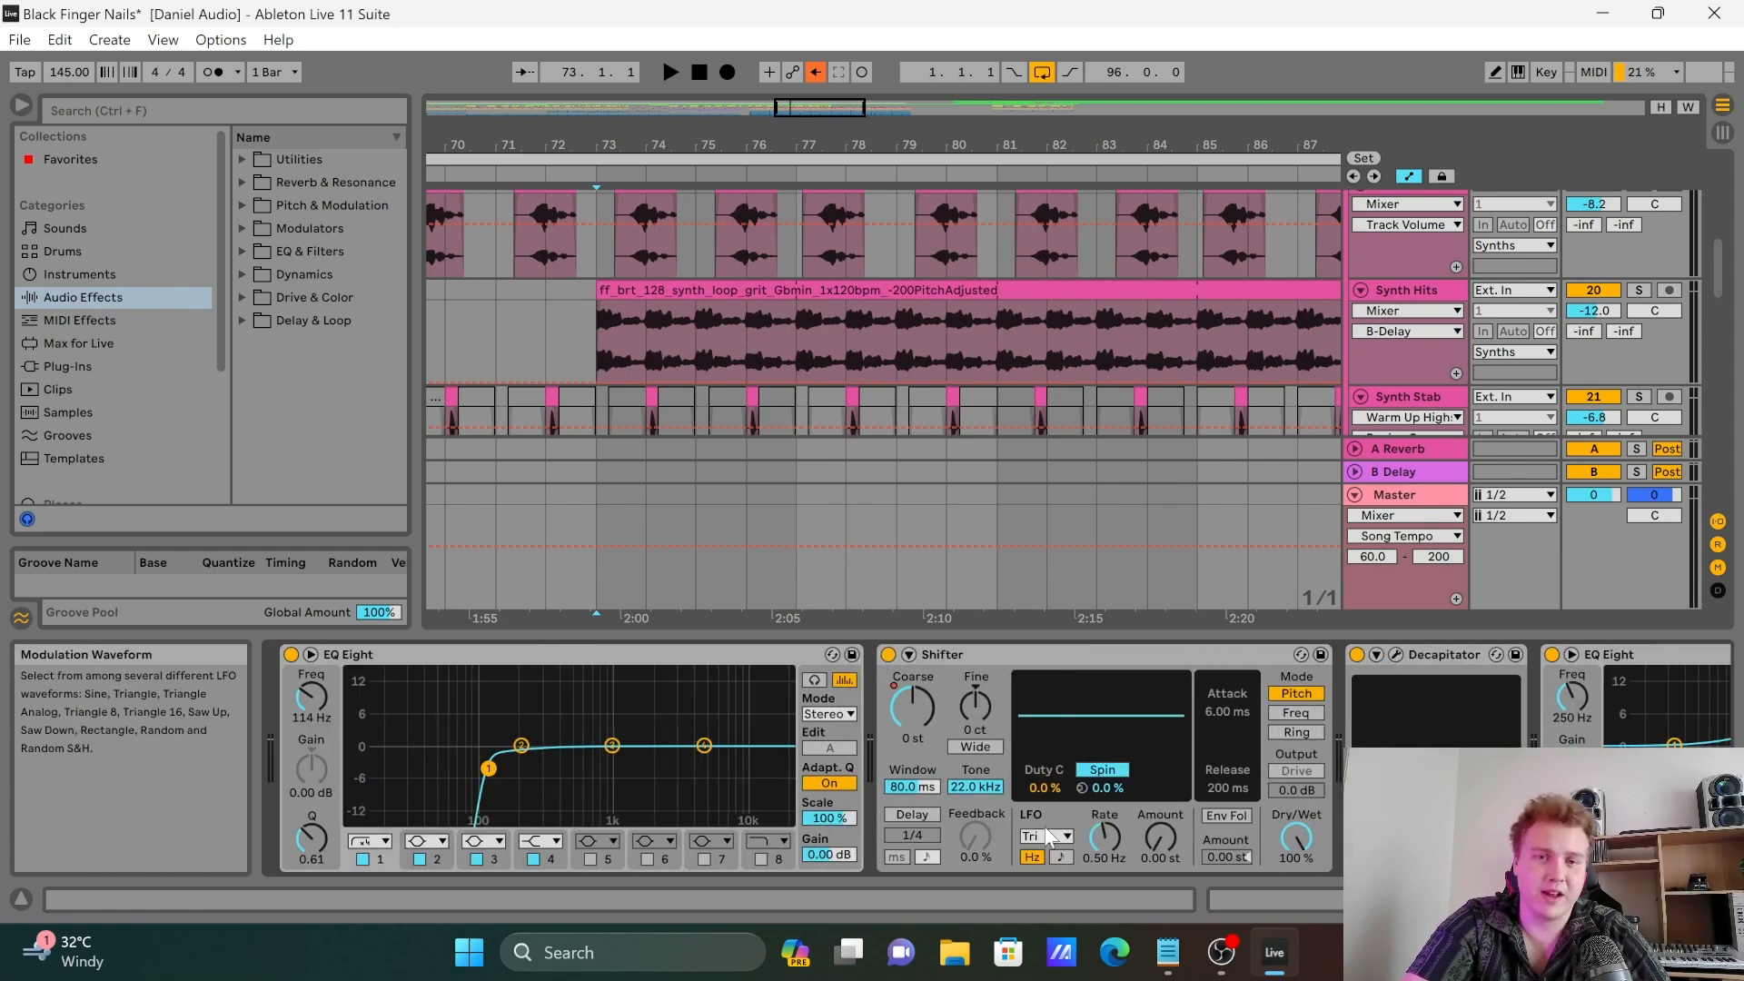
scroll(839, 451, down, 3)
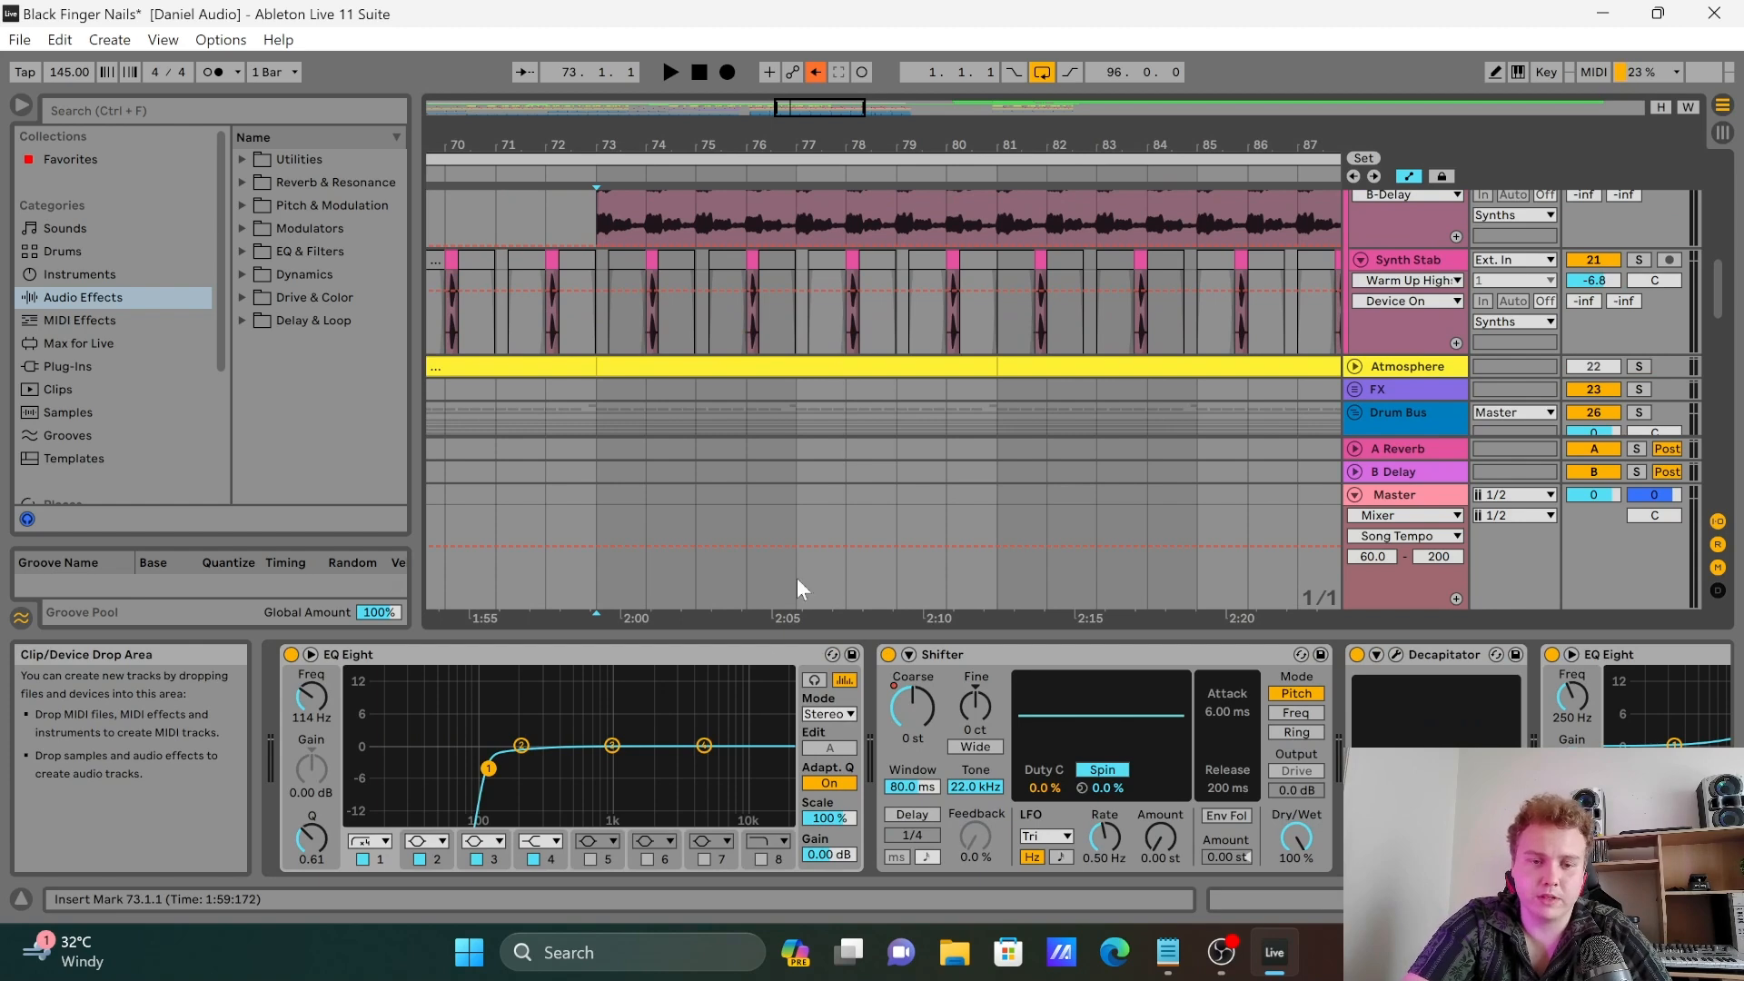
scroll(1137, 800, down, 2)
click(740, 652)
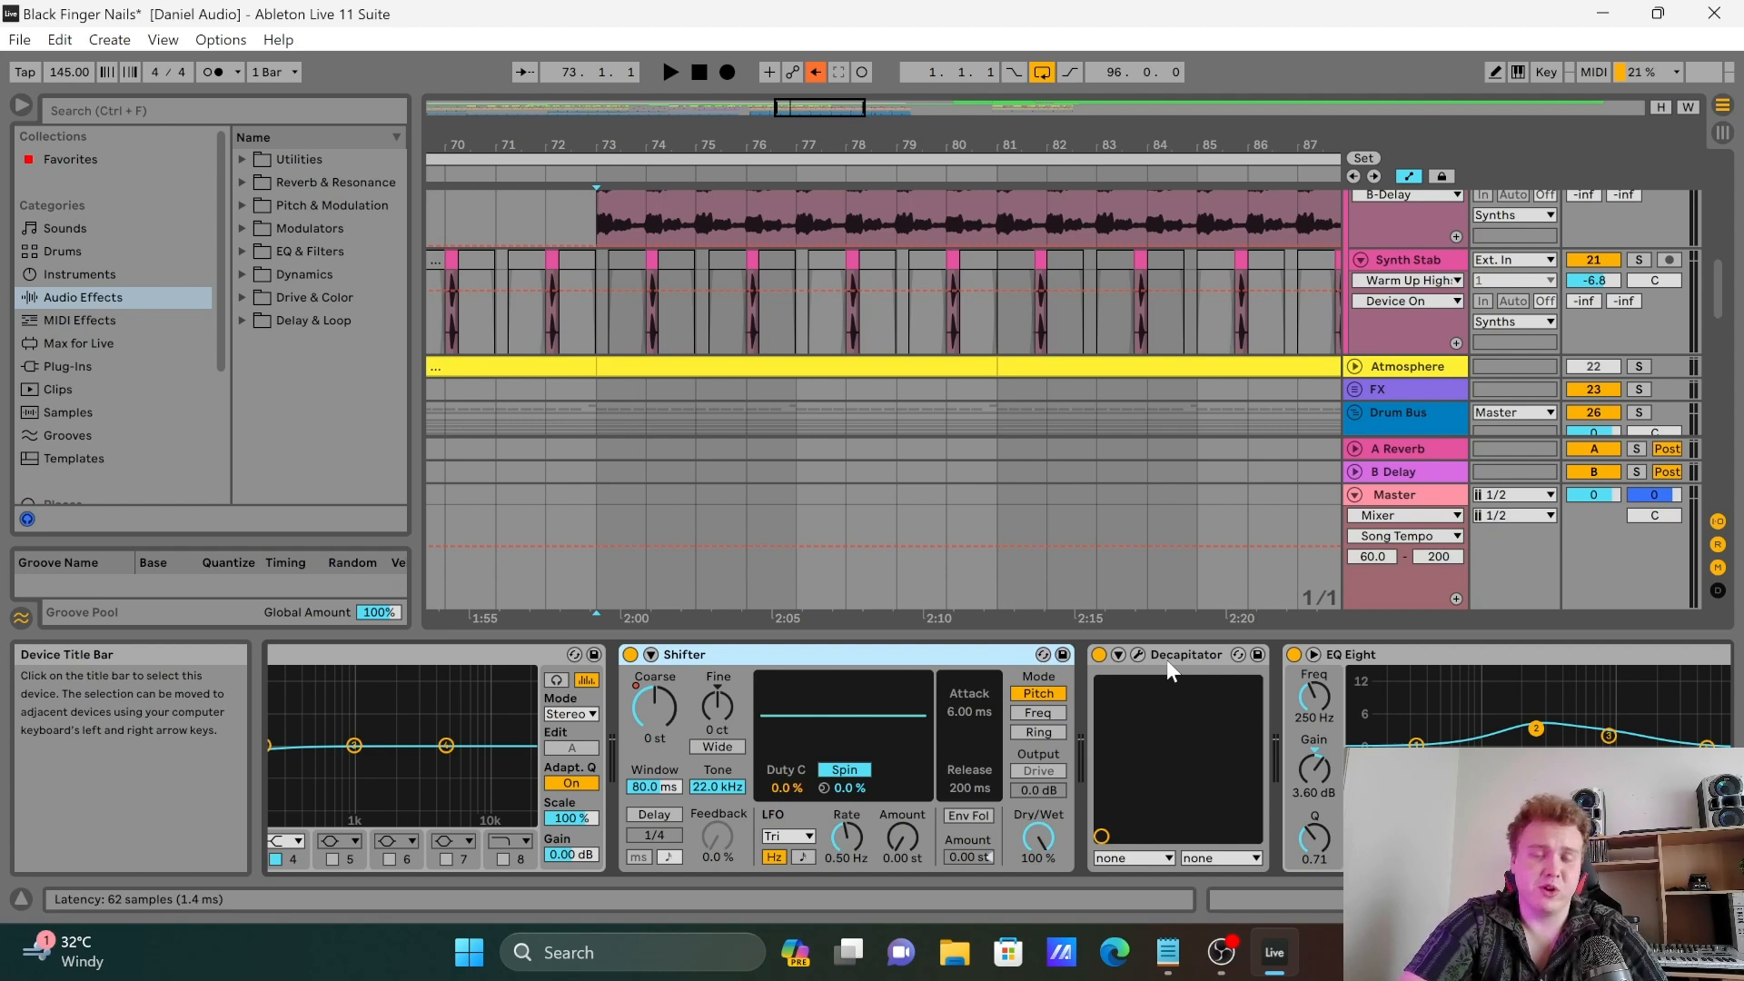
scroll(1166, 660, down, 5)
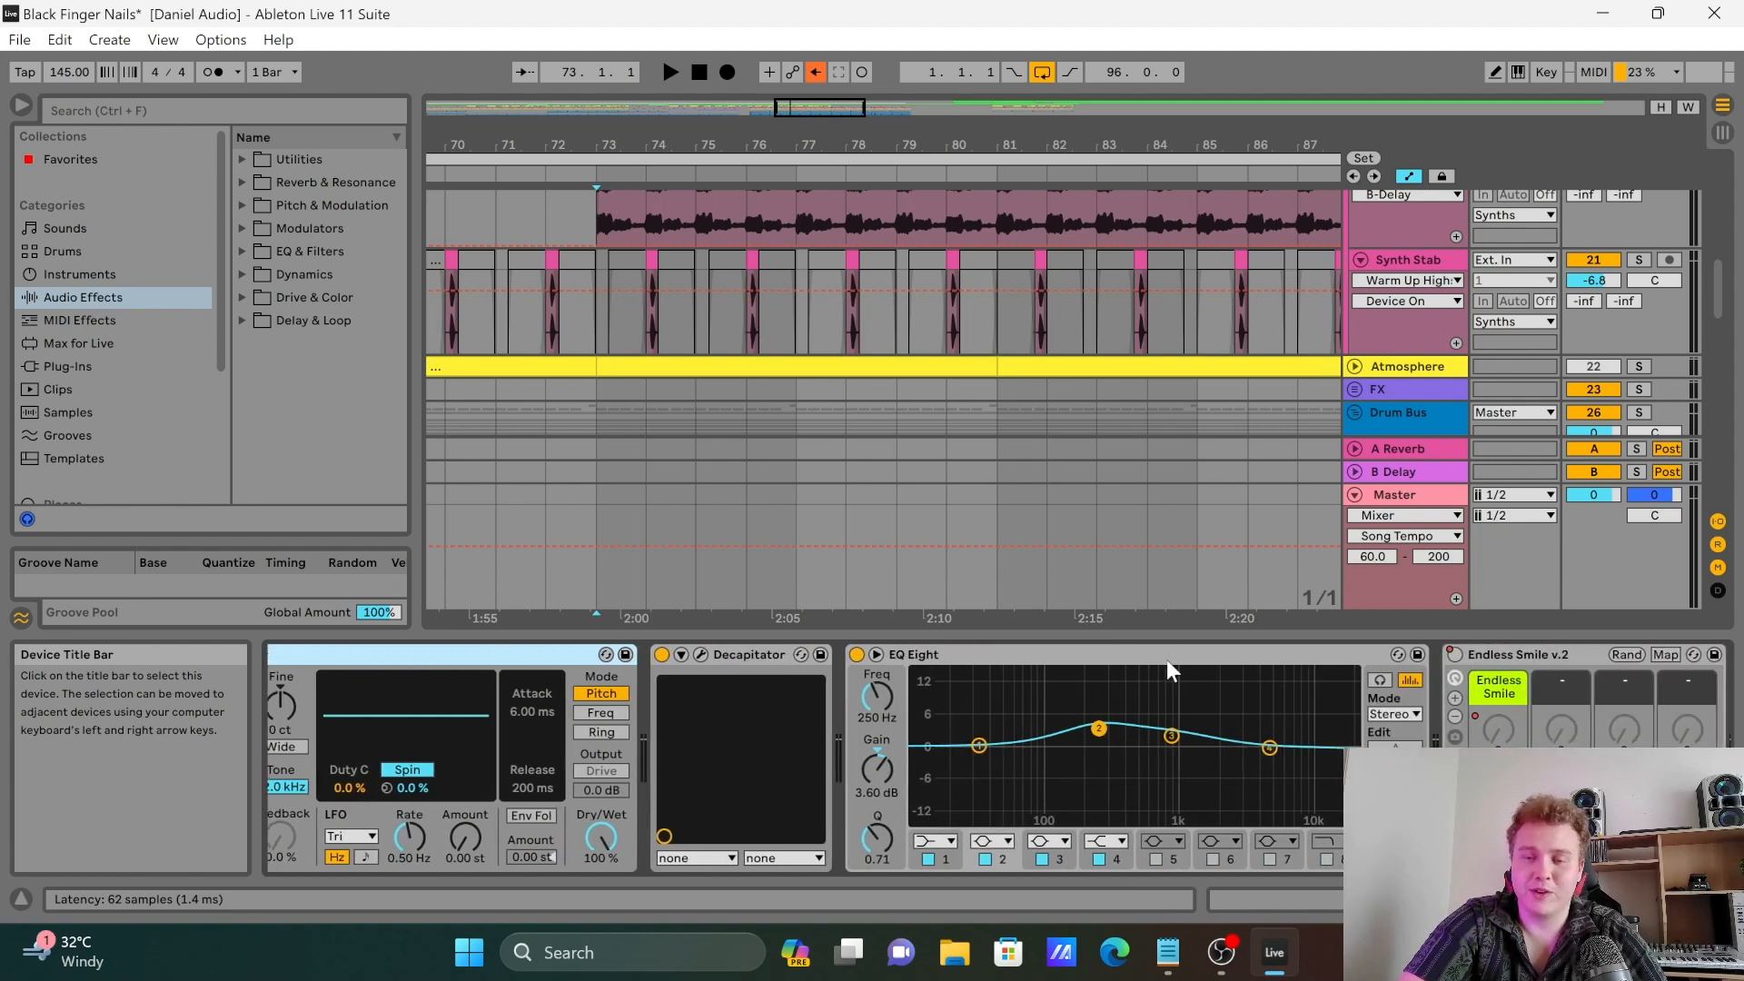
scroll(1166, 659, down, 1)
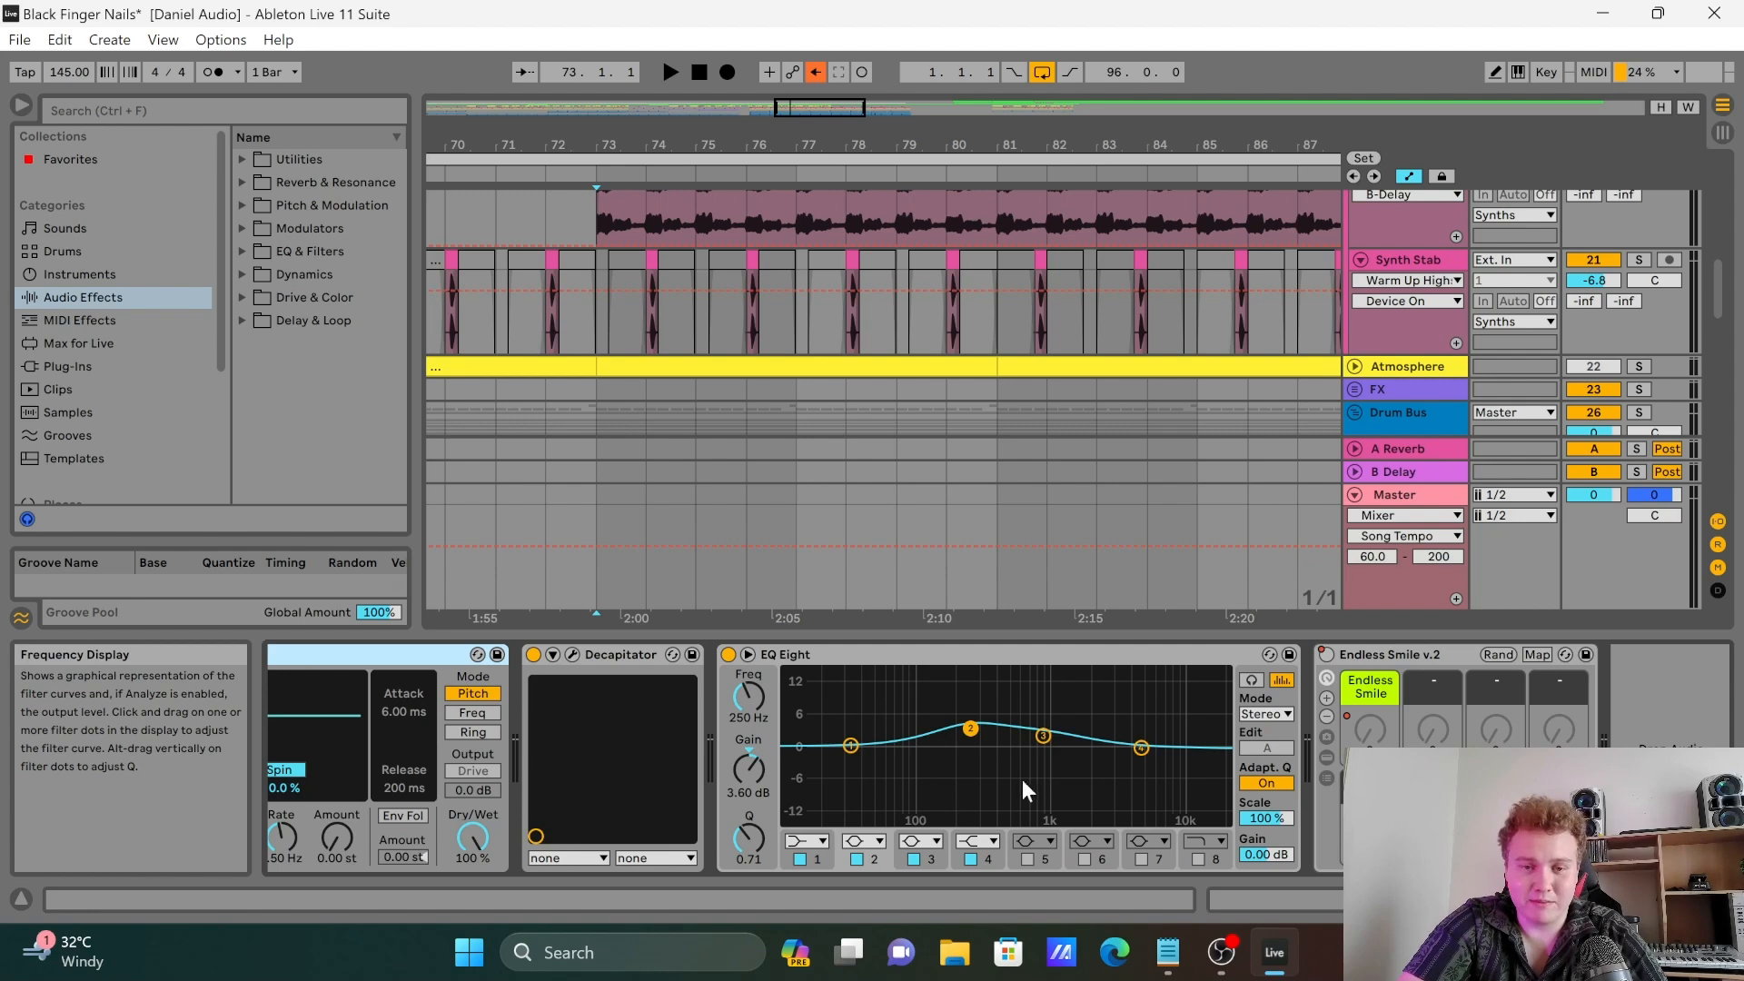
Step: Look back over the synth tracks and select Synth track 18 with the freeze-tail clips
scroll(959, 413, up, 5)
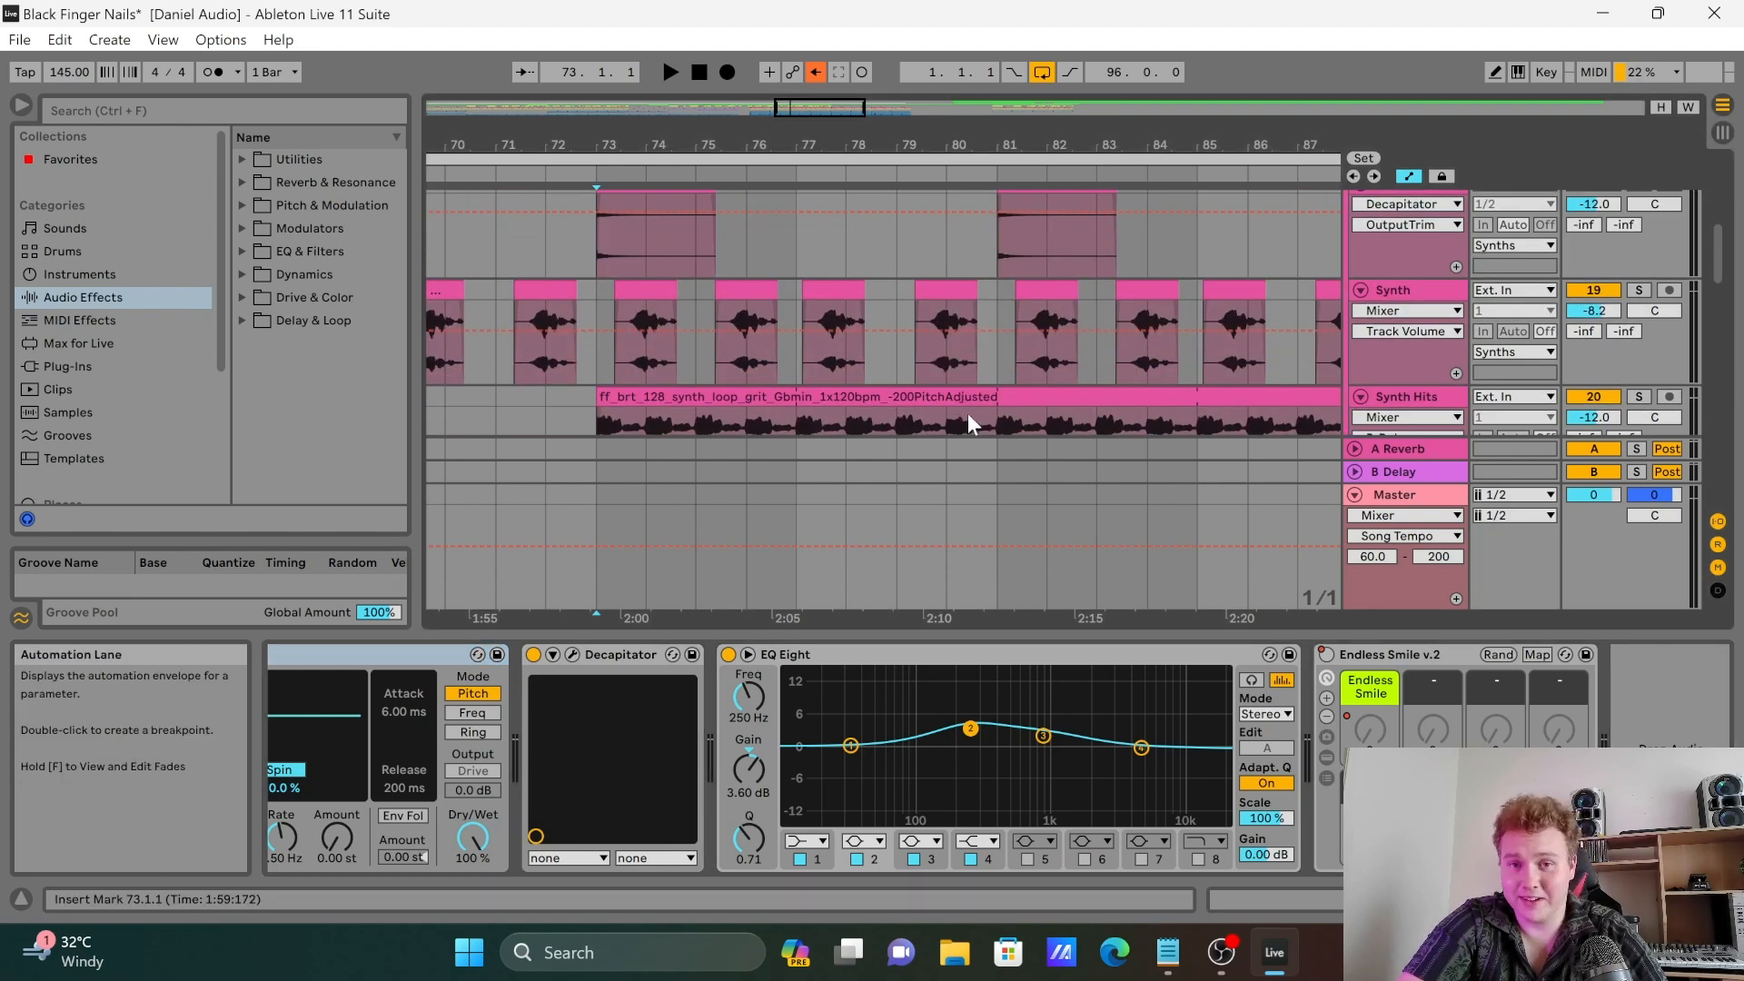
scroll(1017, 432, up, 2)
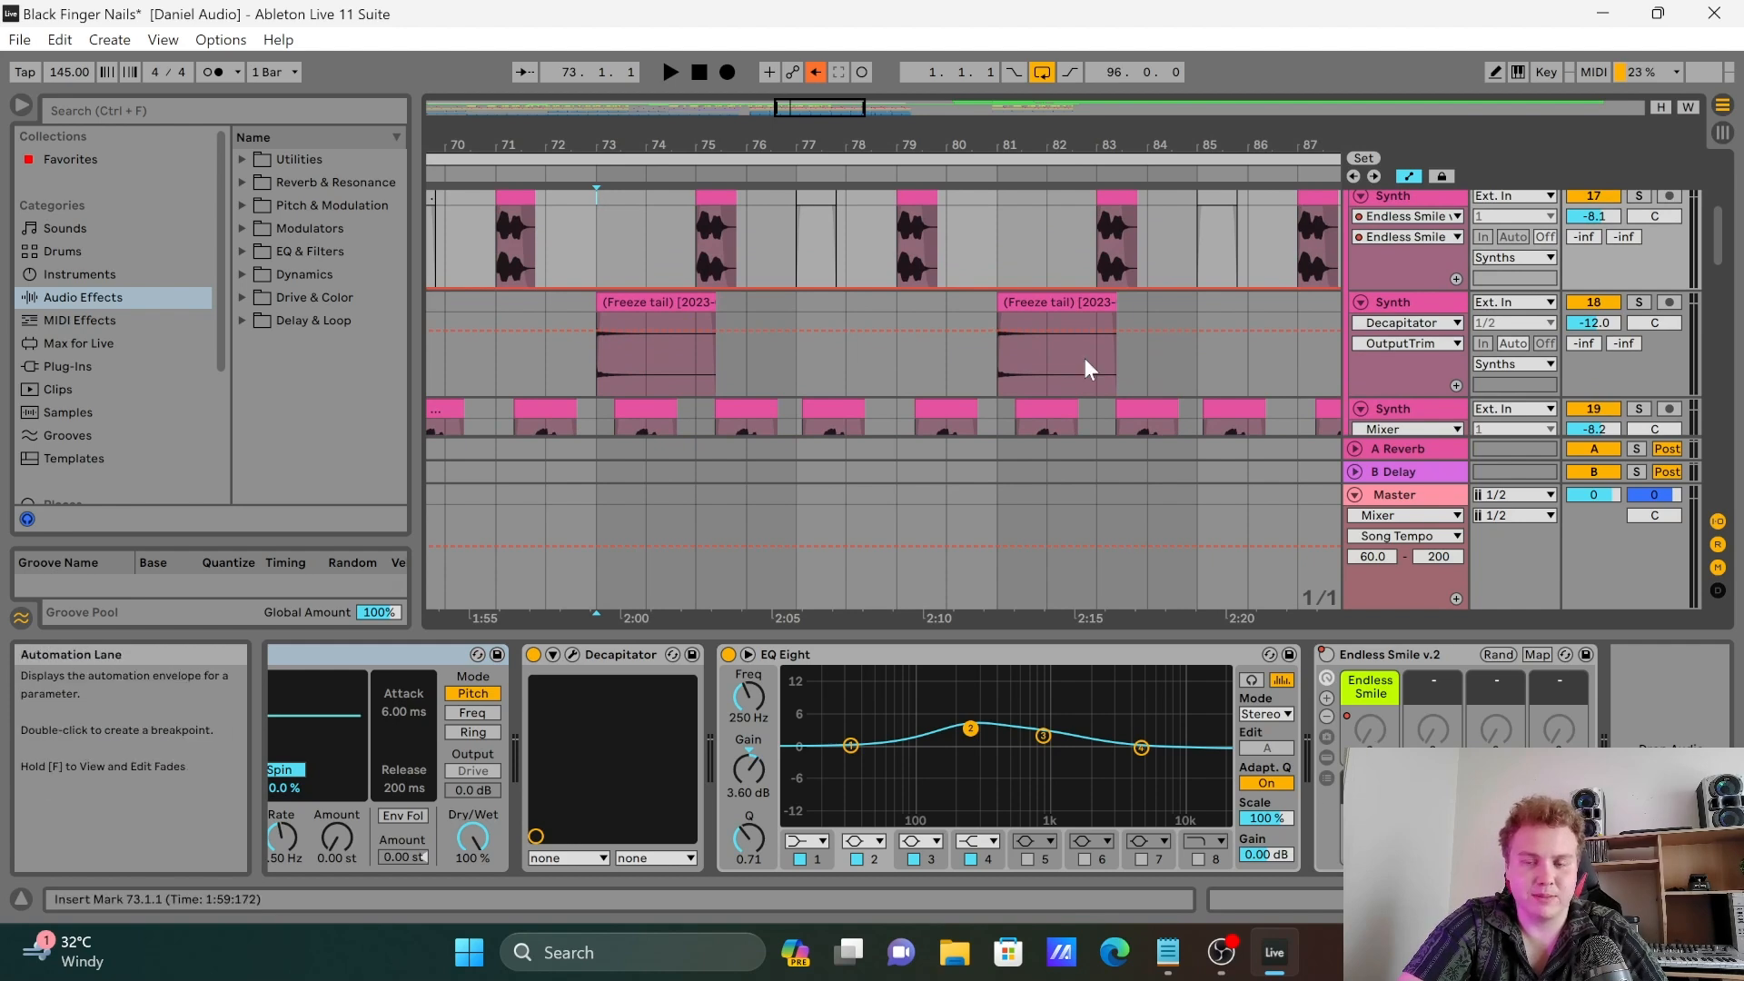
click(1413, 309)
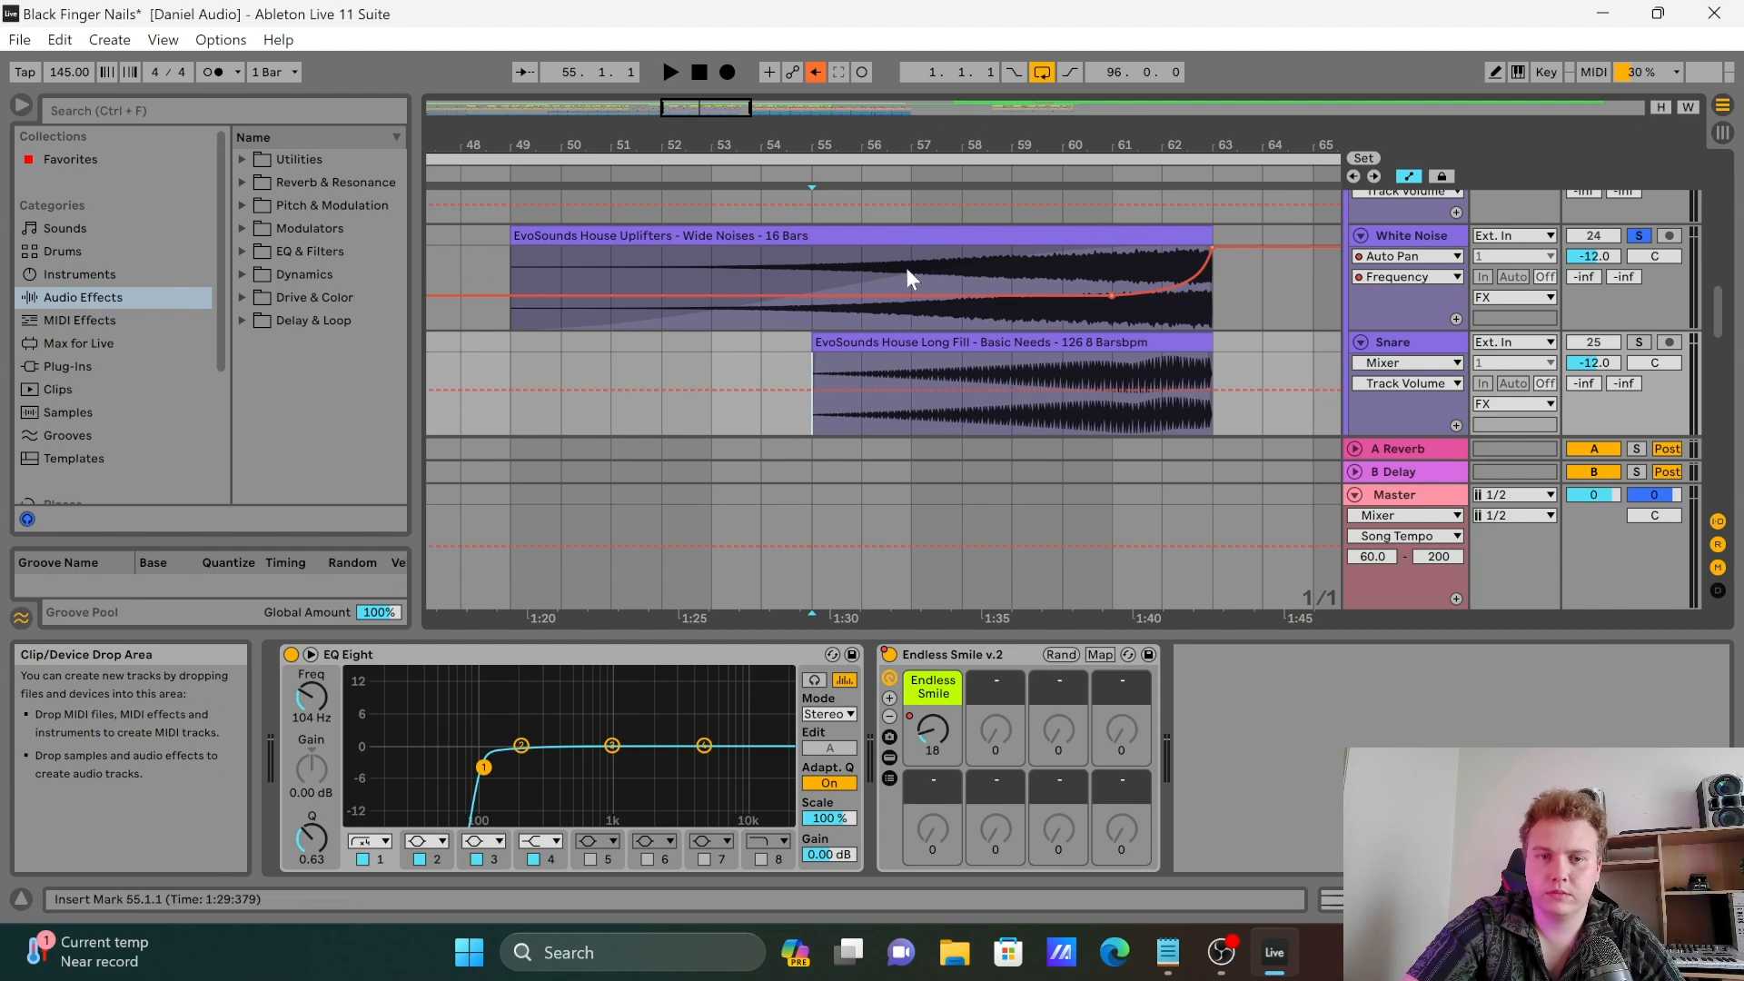
Step: Play the soloed White Noise track from bar 60 to audition its Auto Pan frequency automation, and stop playback
scroll(1006, 363, down, 3)
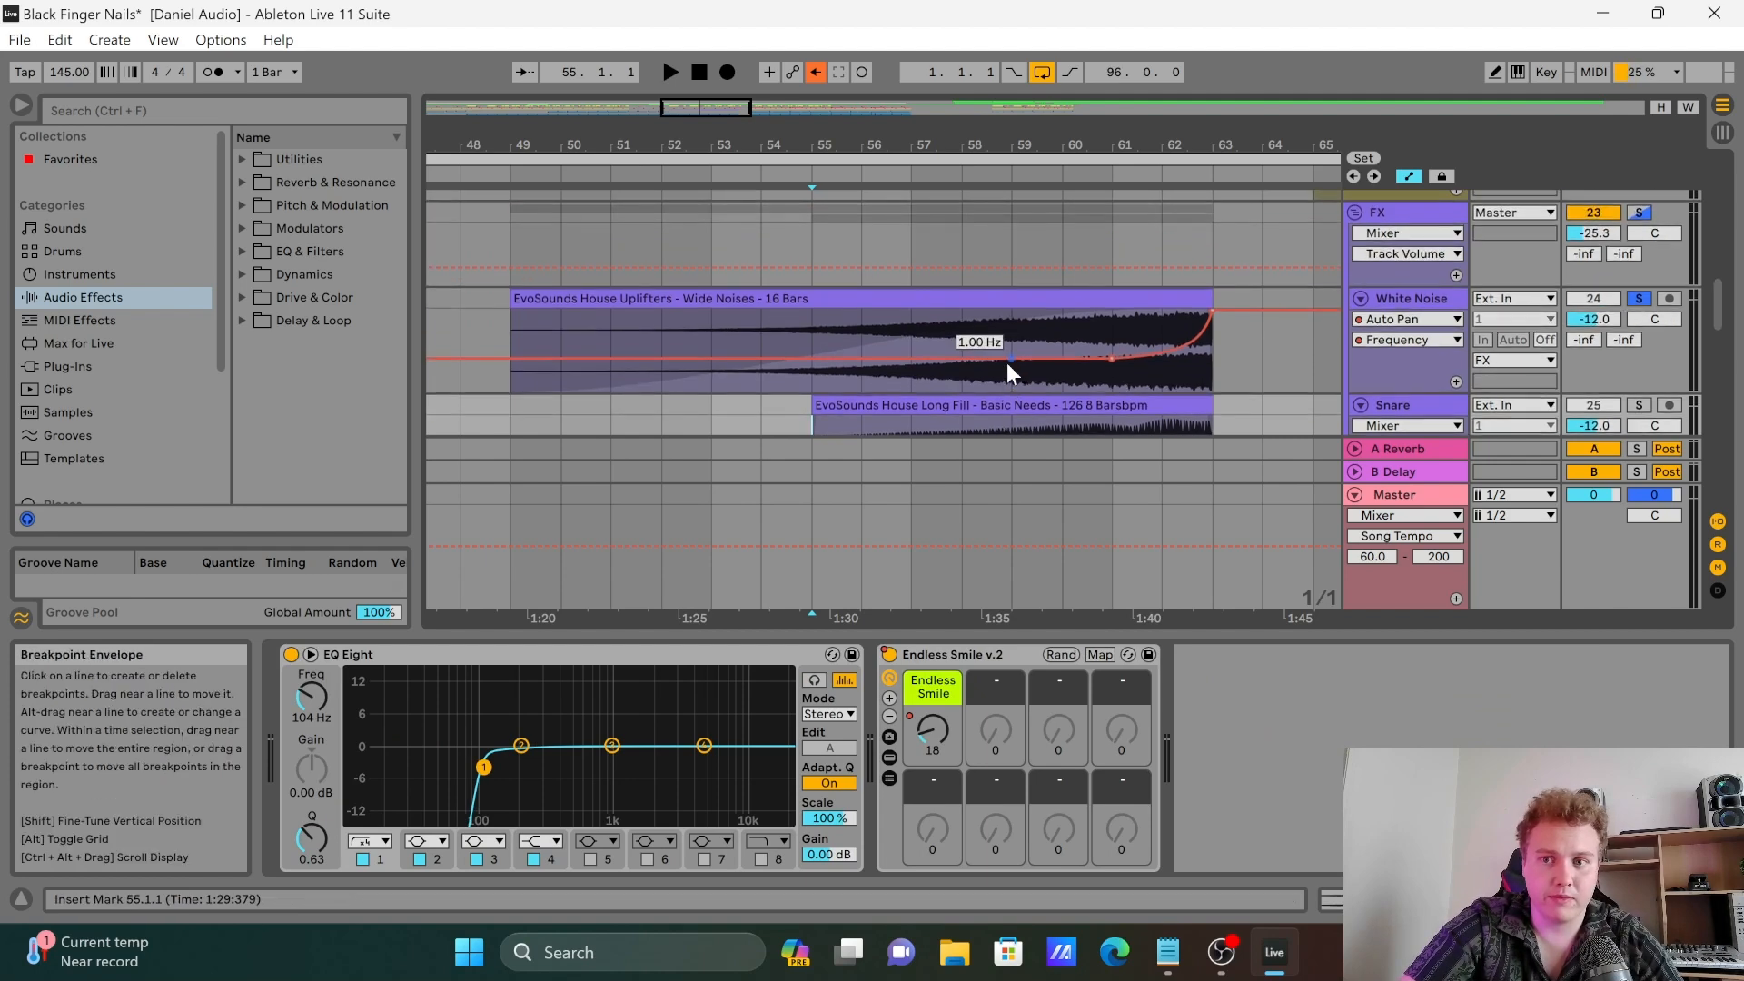
scroll(1006, 362, up, 2)
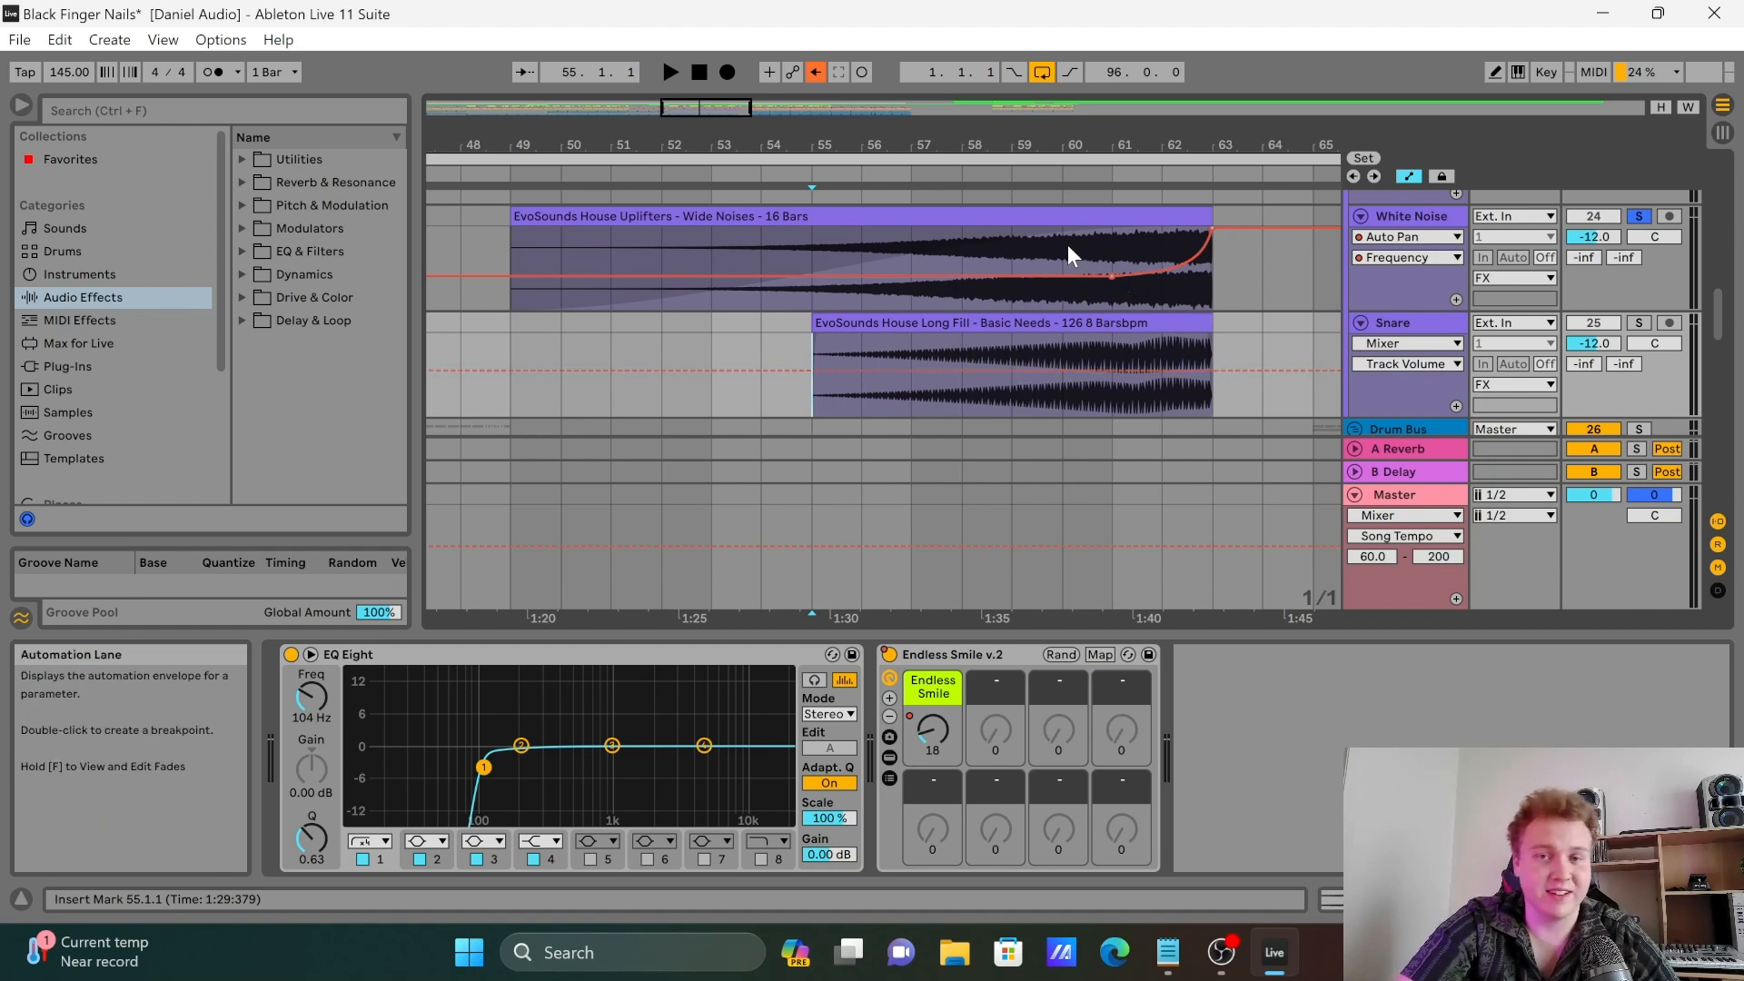
click(1064, 246)
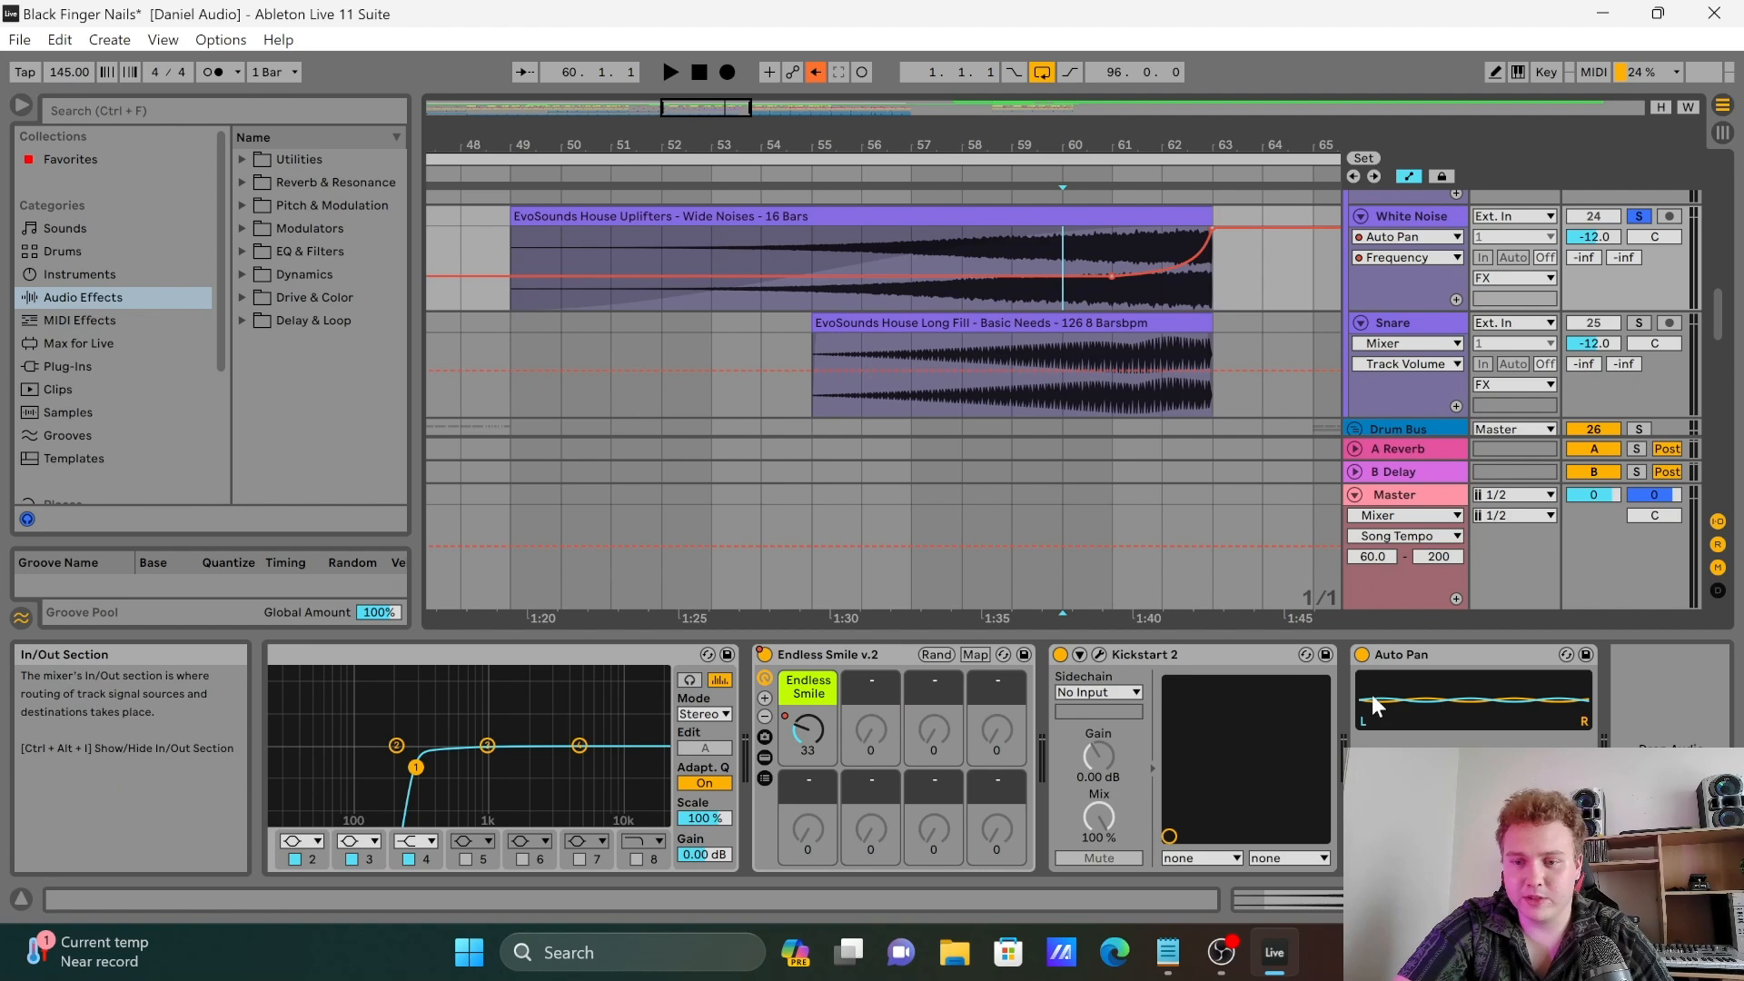
key(space)
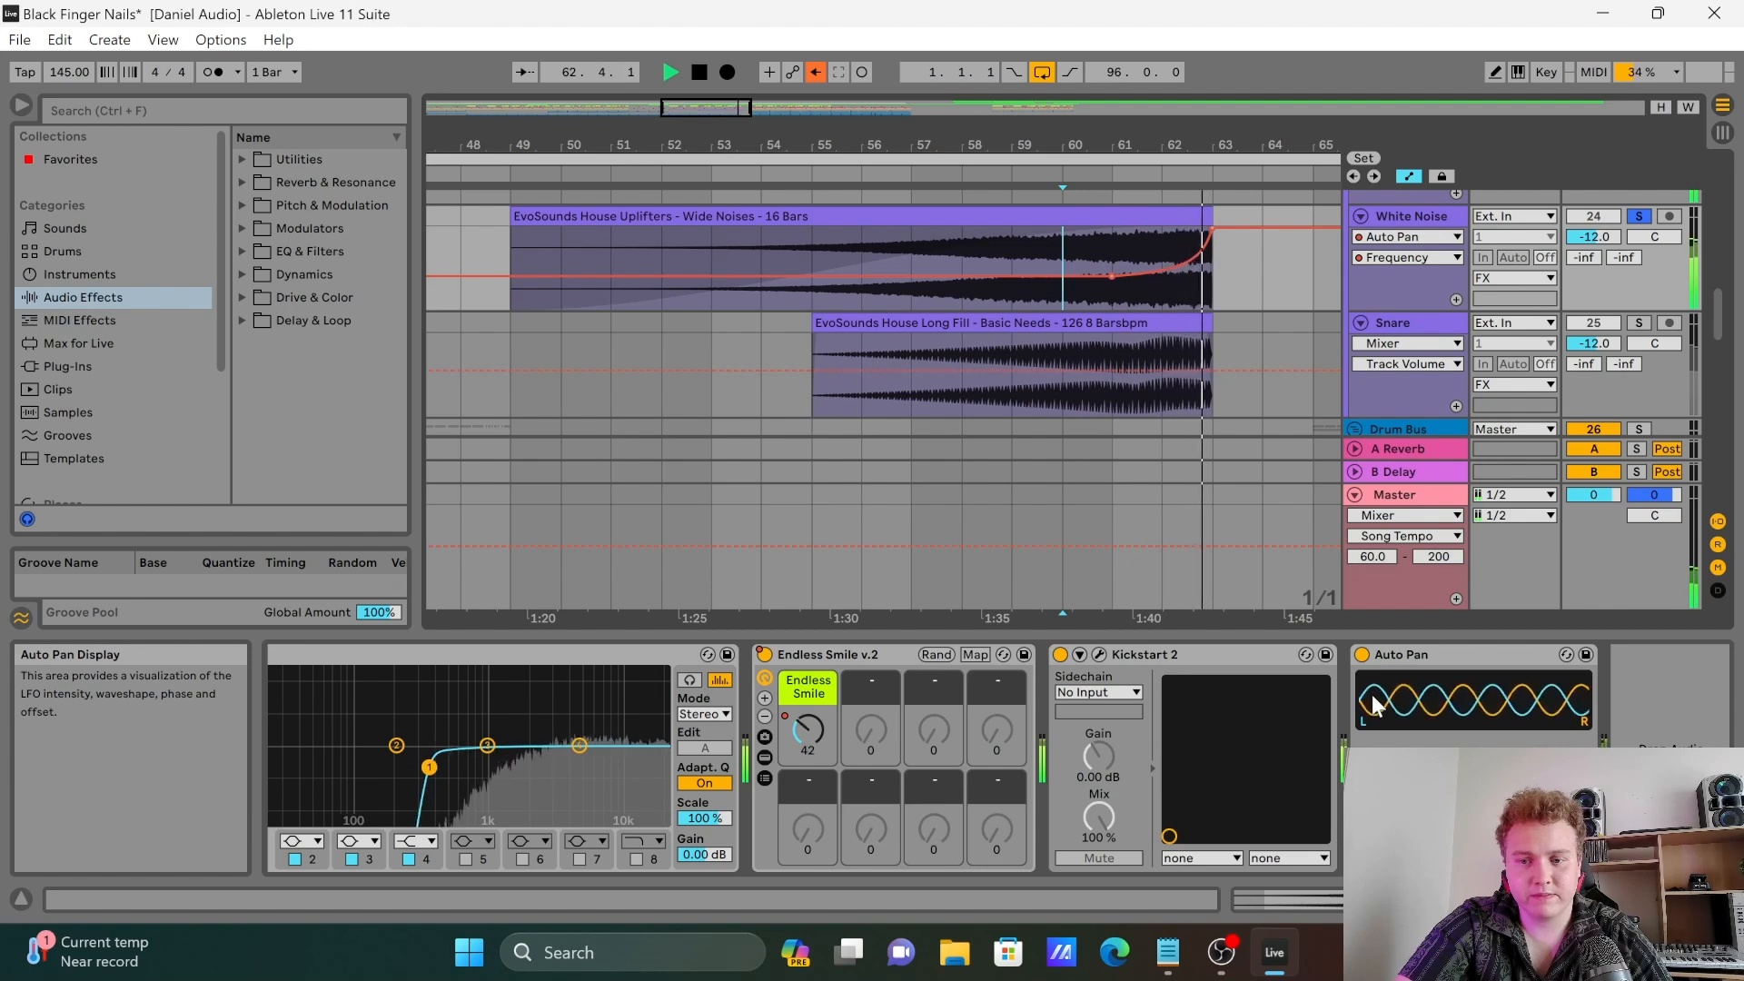
key(space)
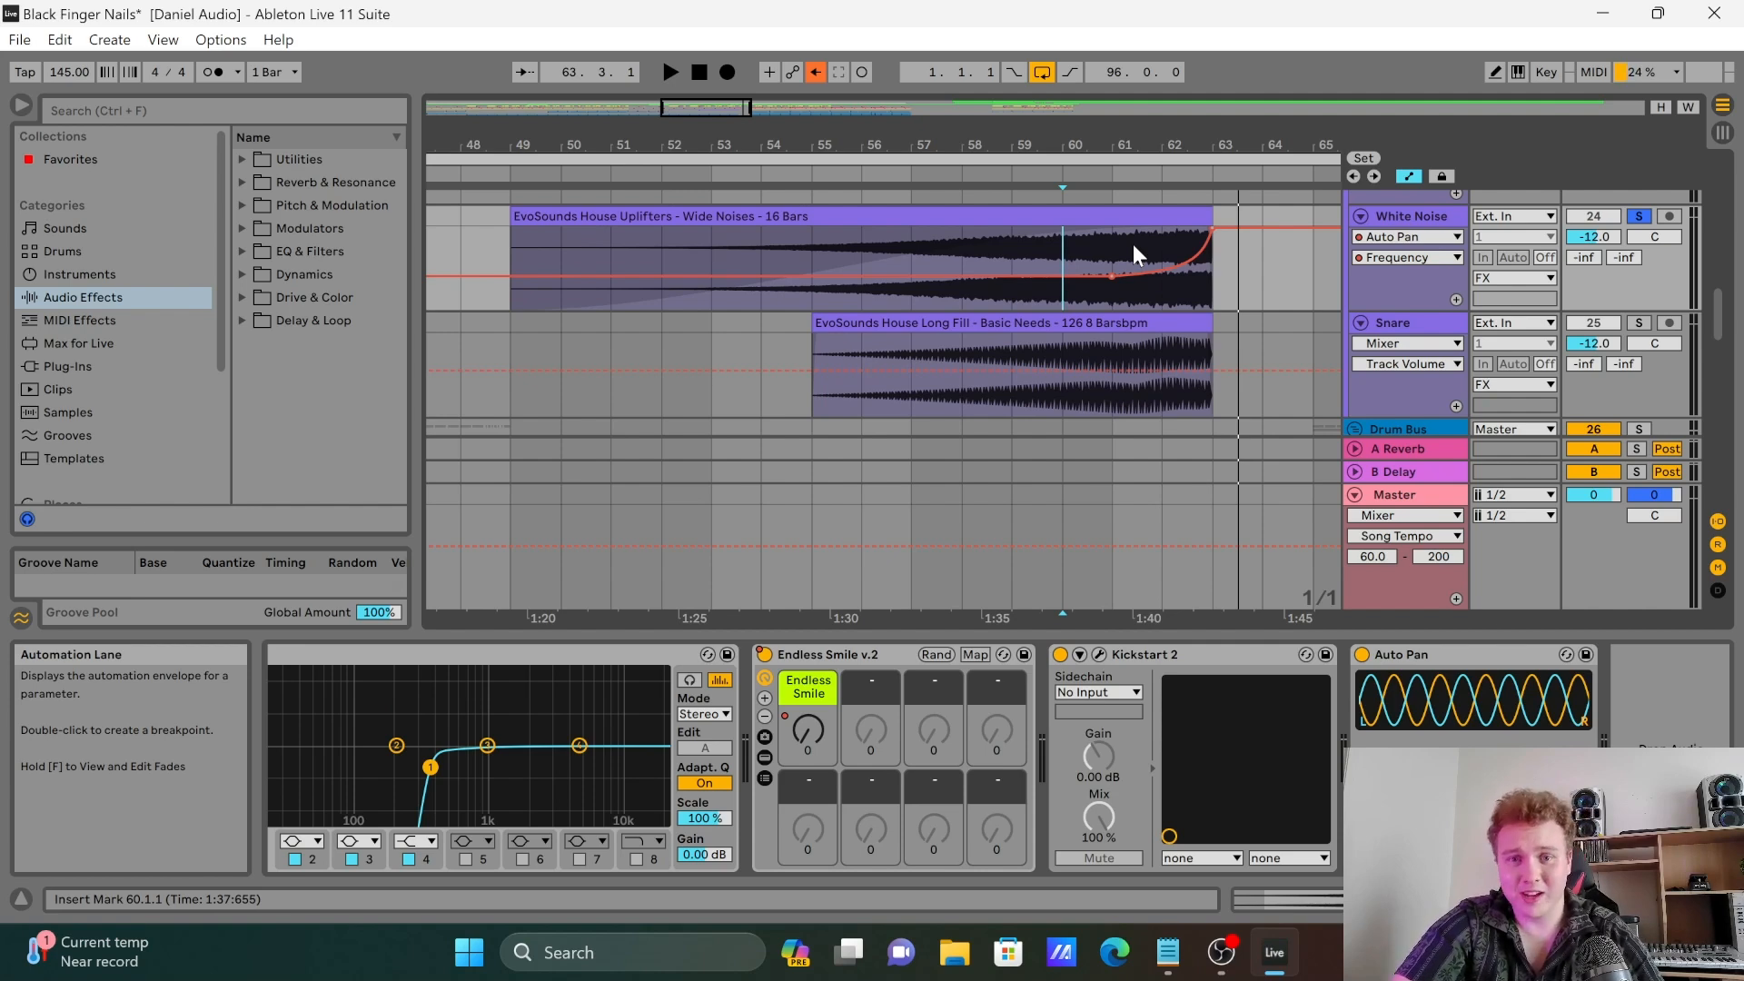
Step: Solo Vocal track 14 and audition it from bar 65, stopping after a few bars
scroll(1223, 297, up, 3)
scroll(1224, 297, down, 3)
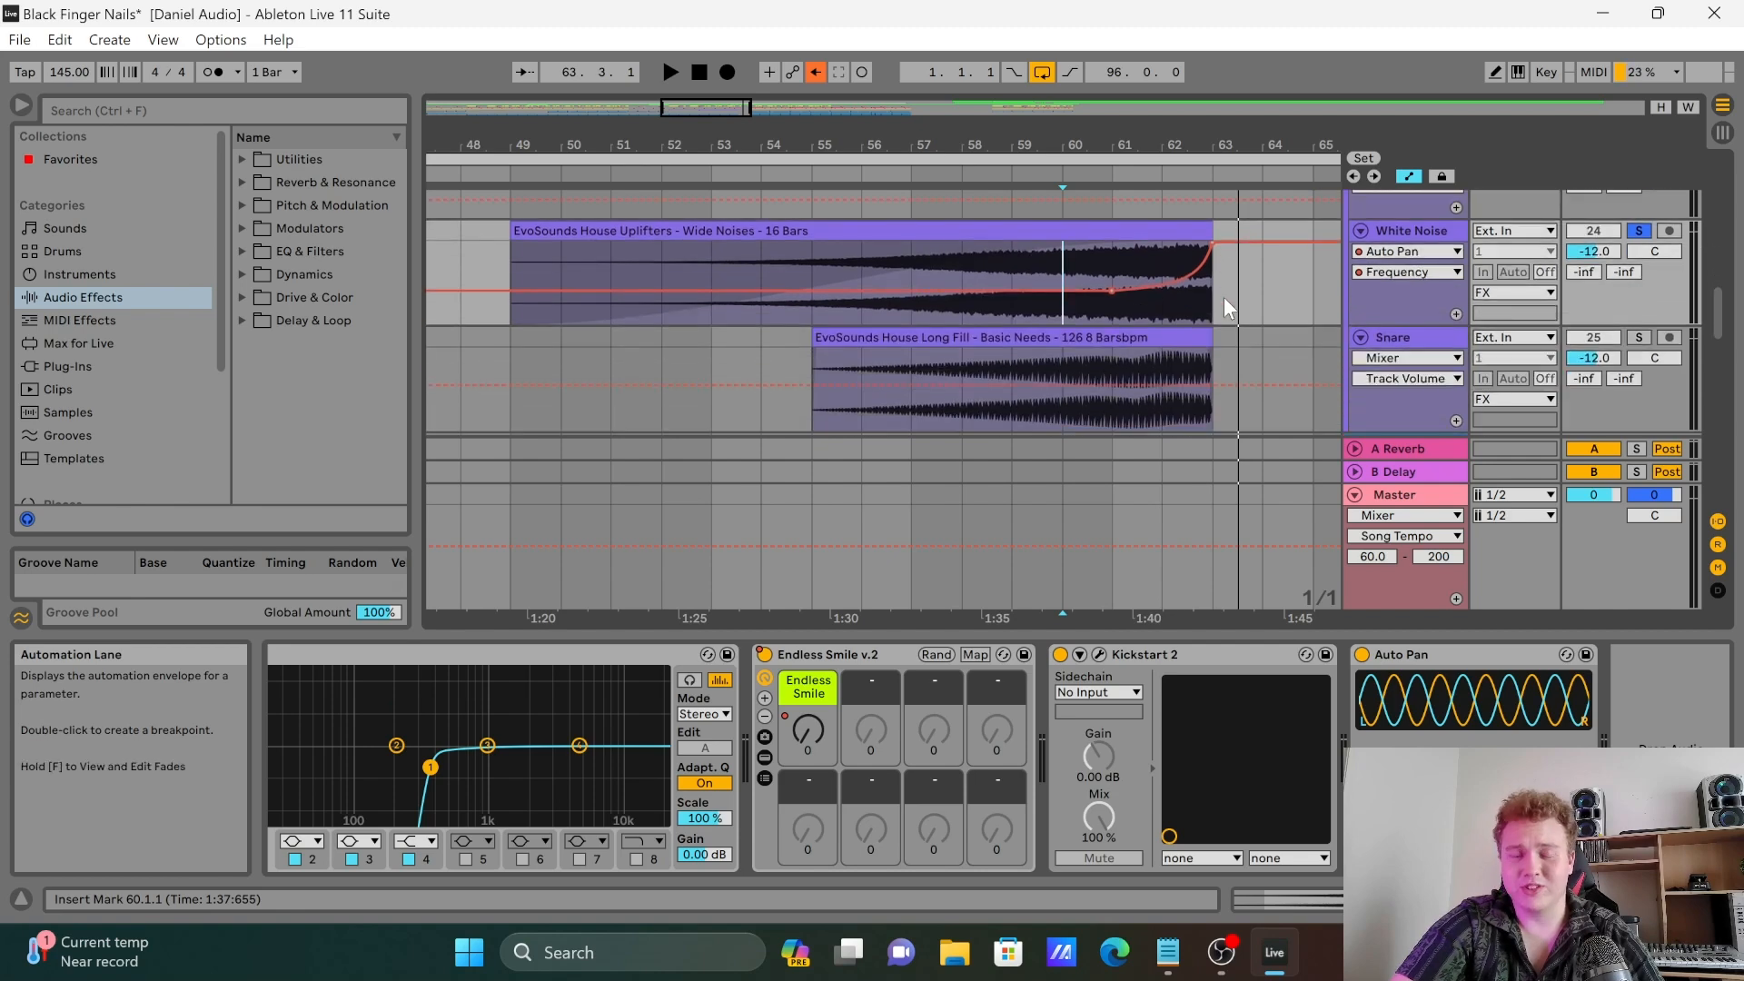
scroll(1224, 297, up, 2)
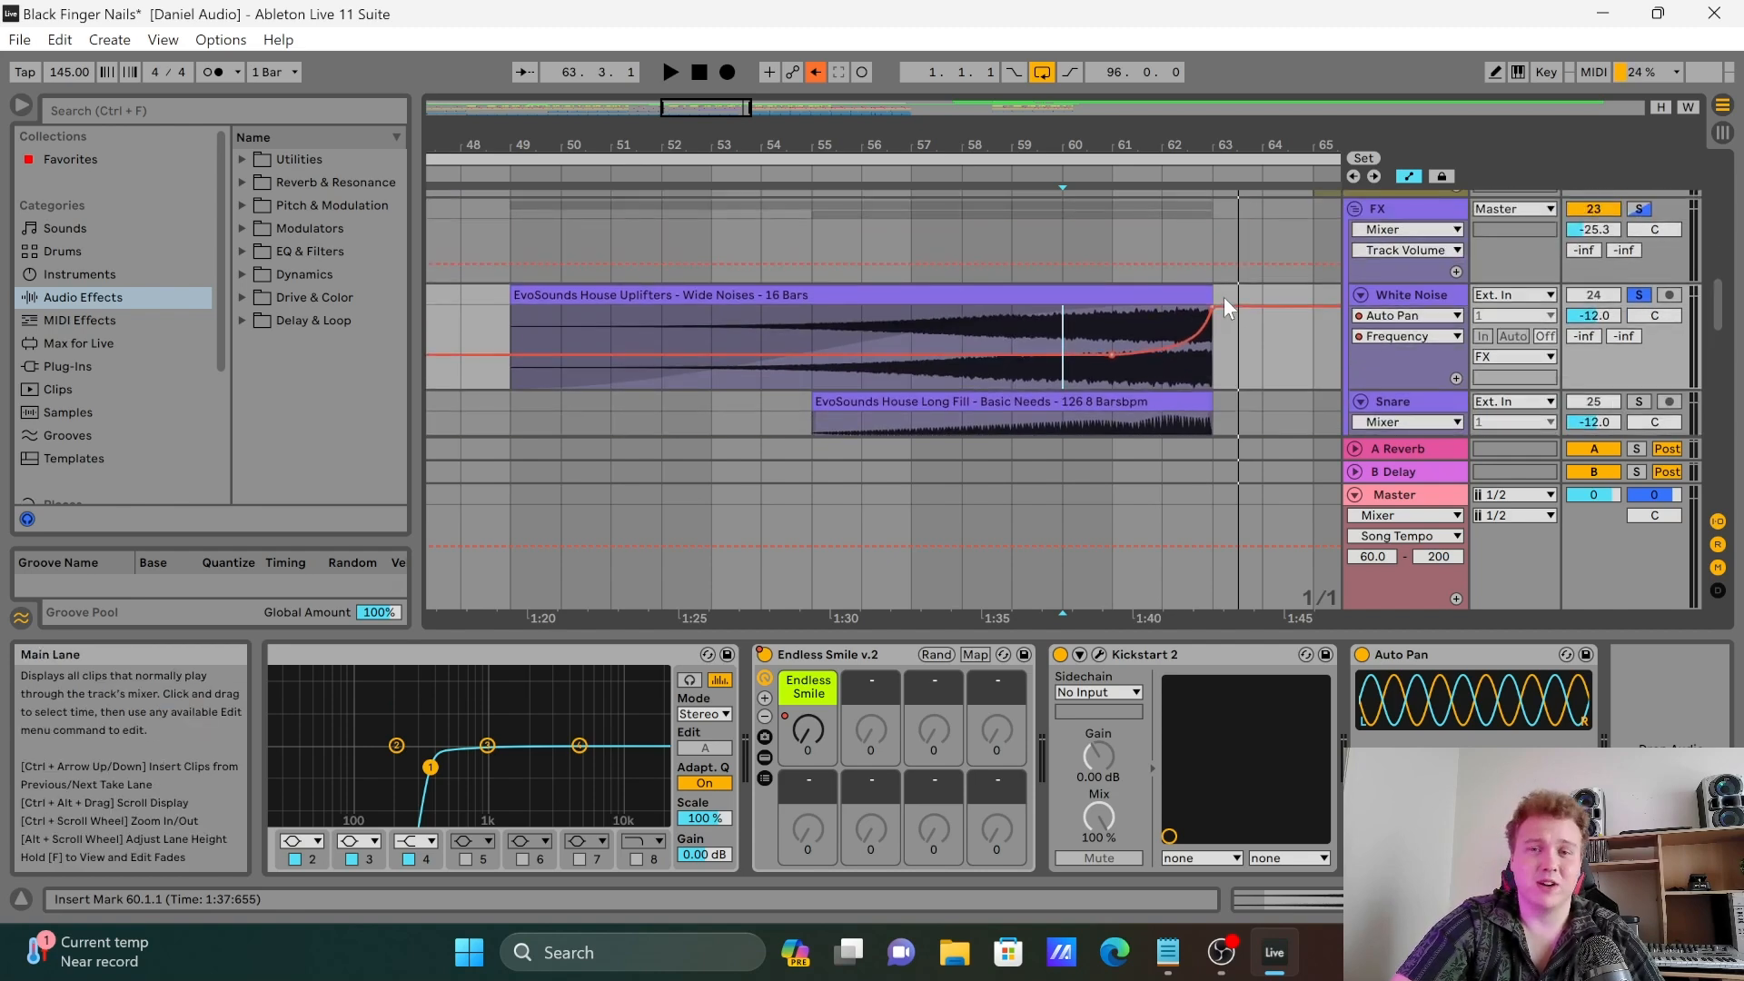
scroll(1224, 297, up, 3)
scroll(1223, 308, up, 3)
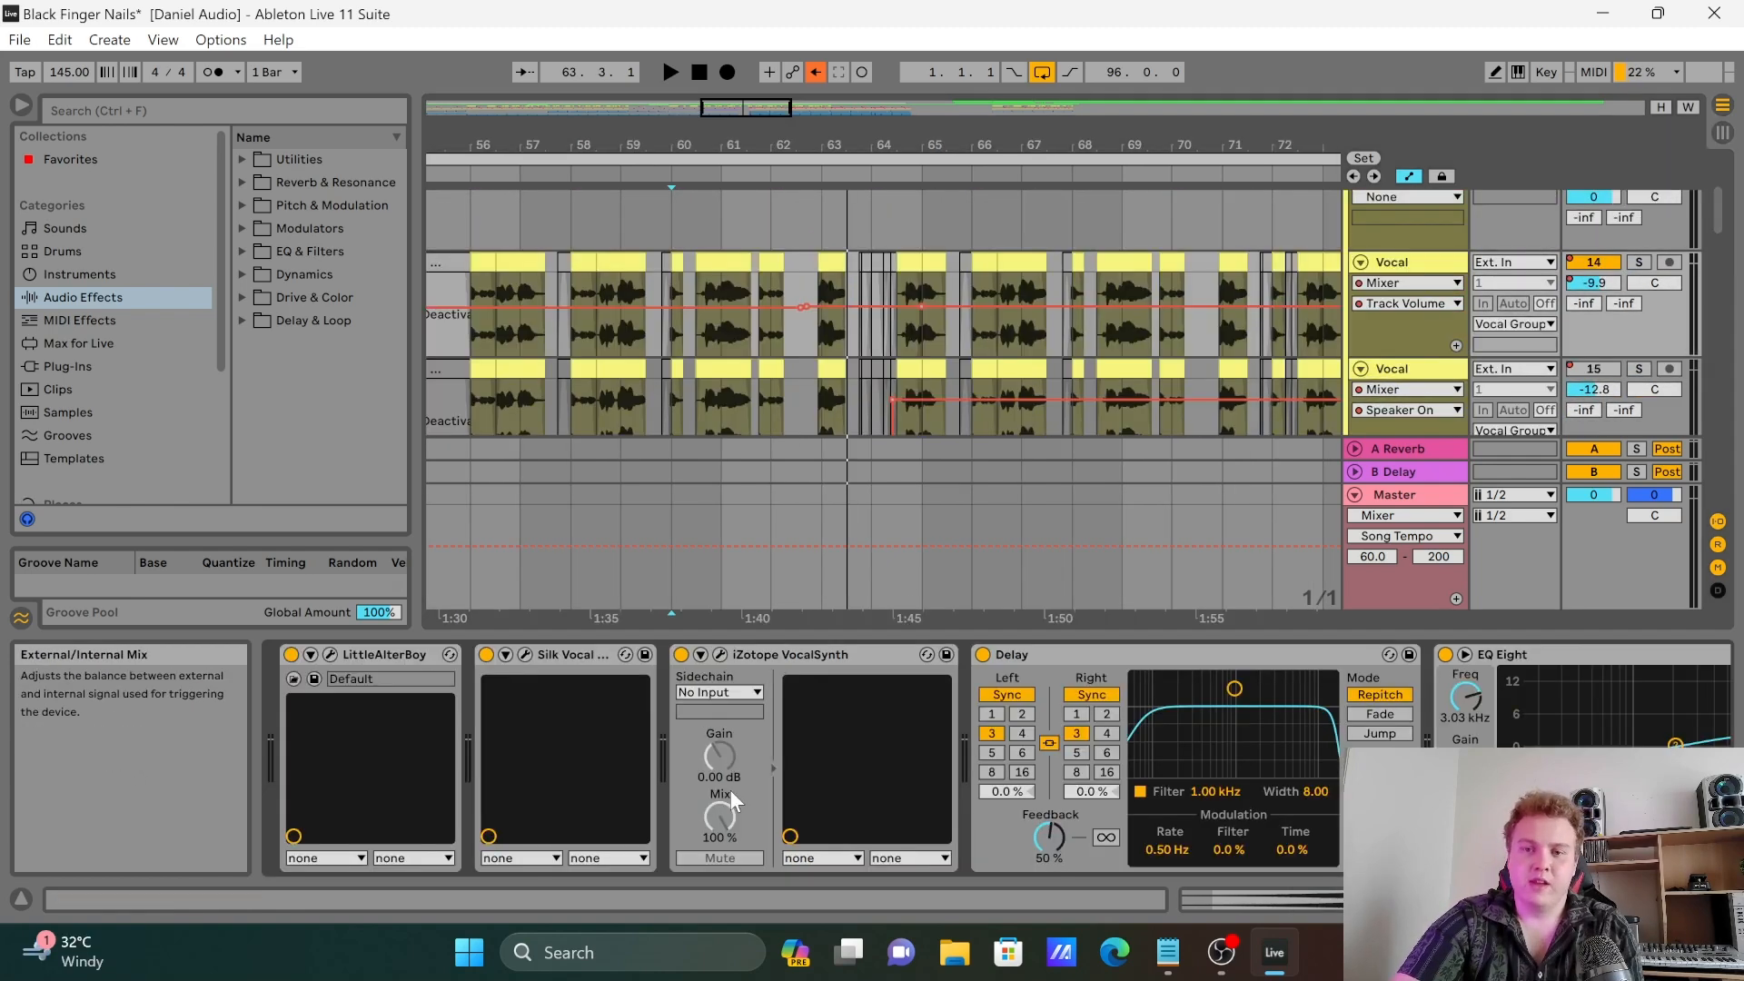
click(912, 198)
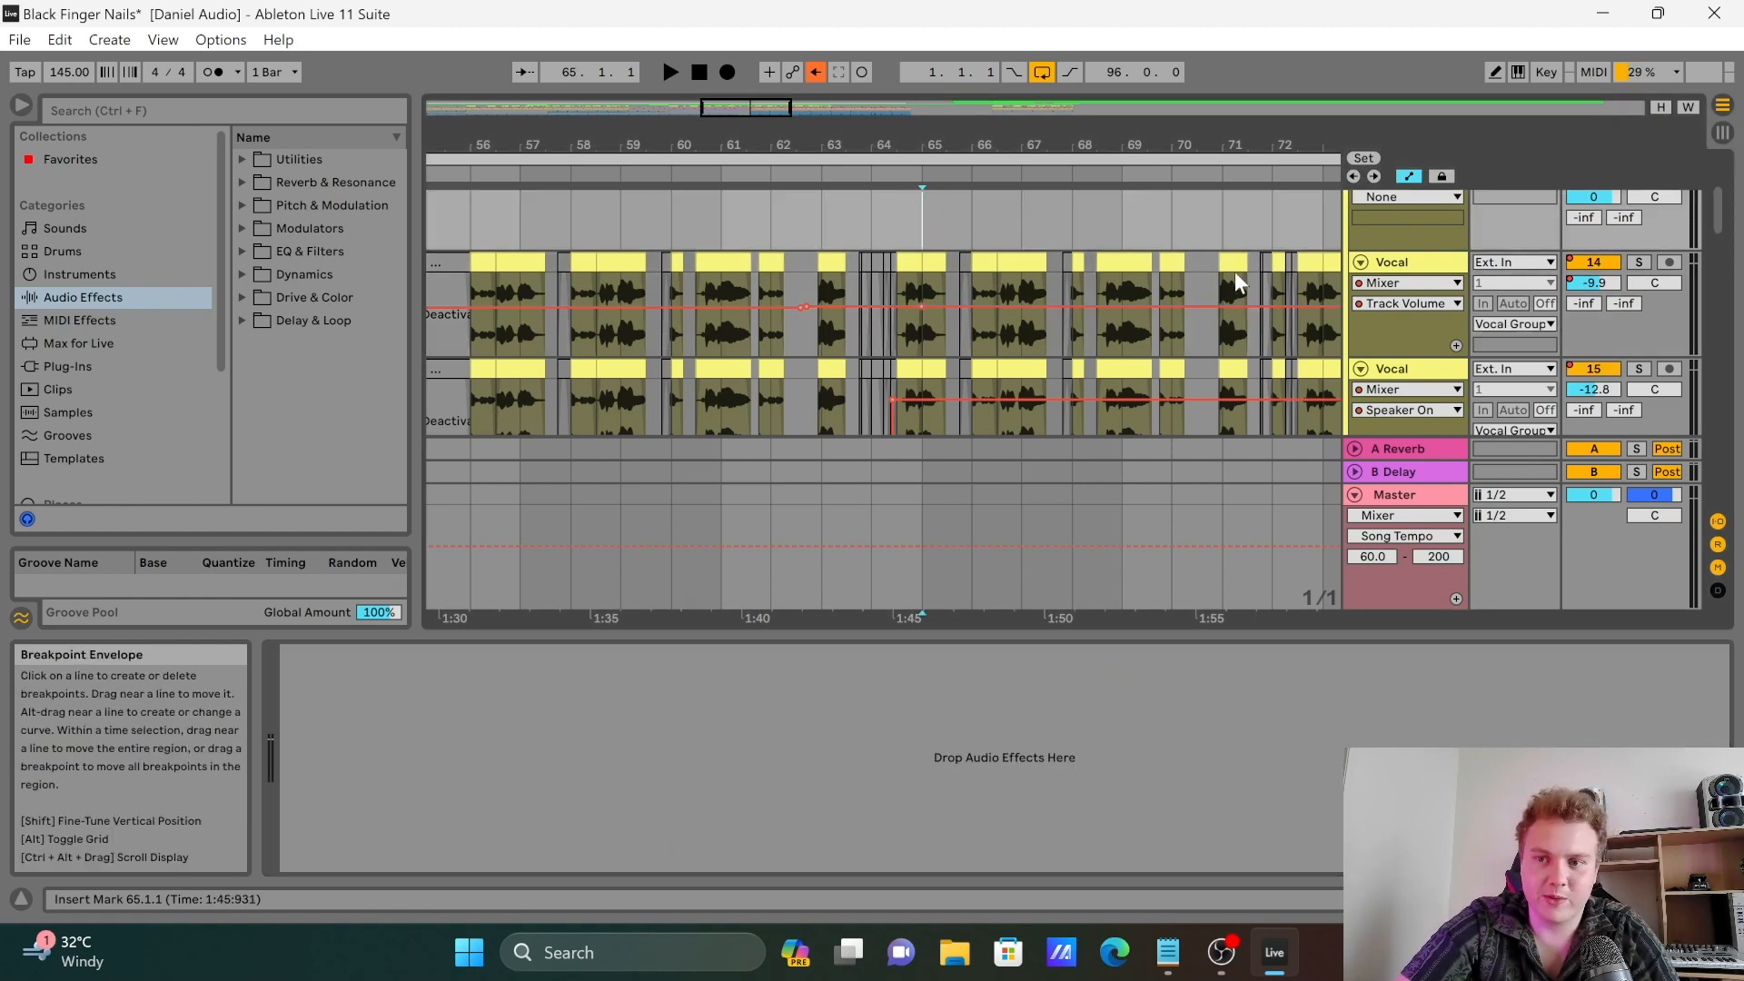
click(1636, 262)
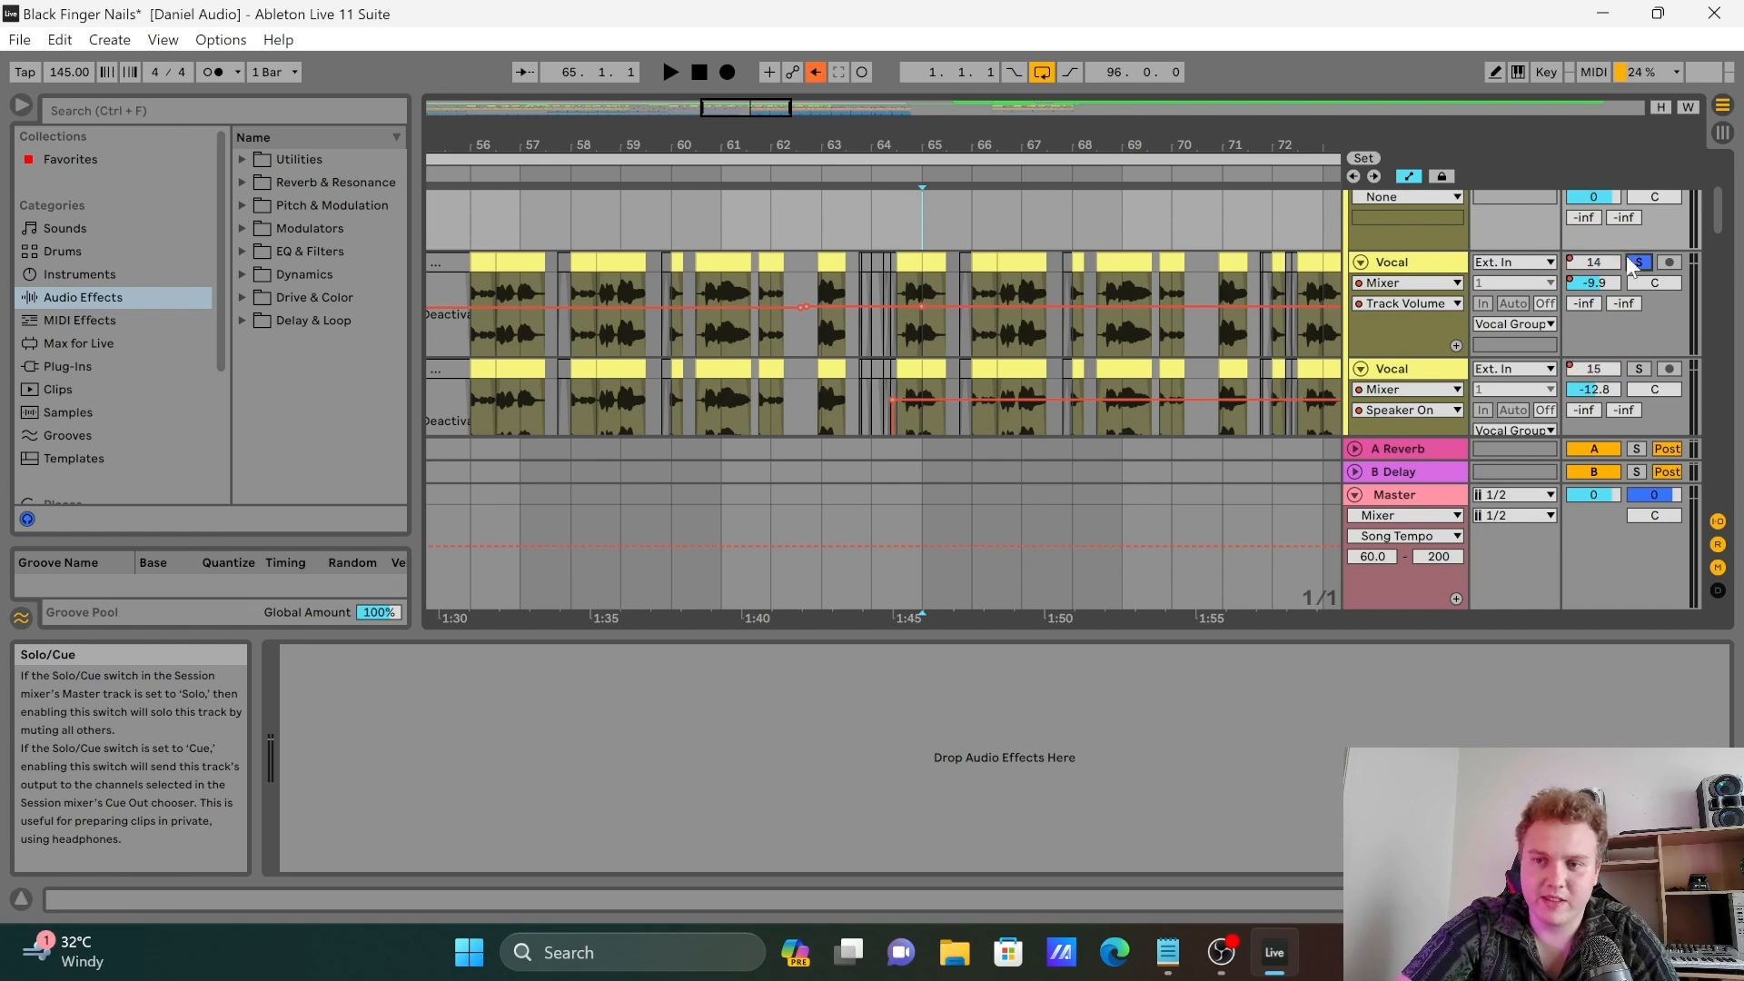
key(space)
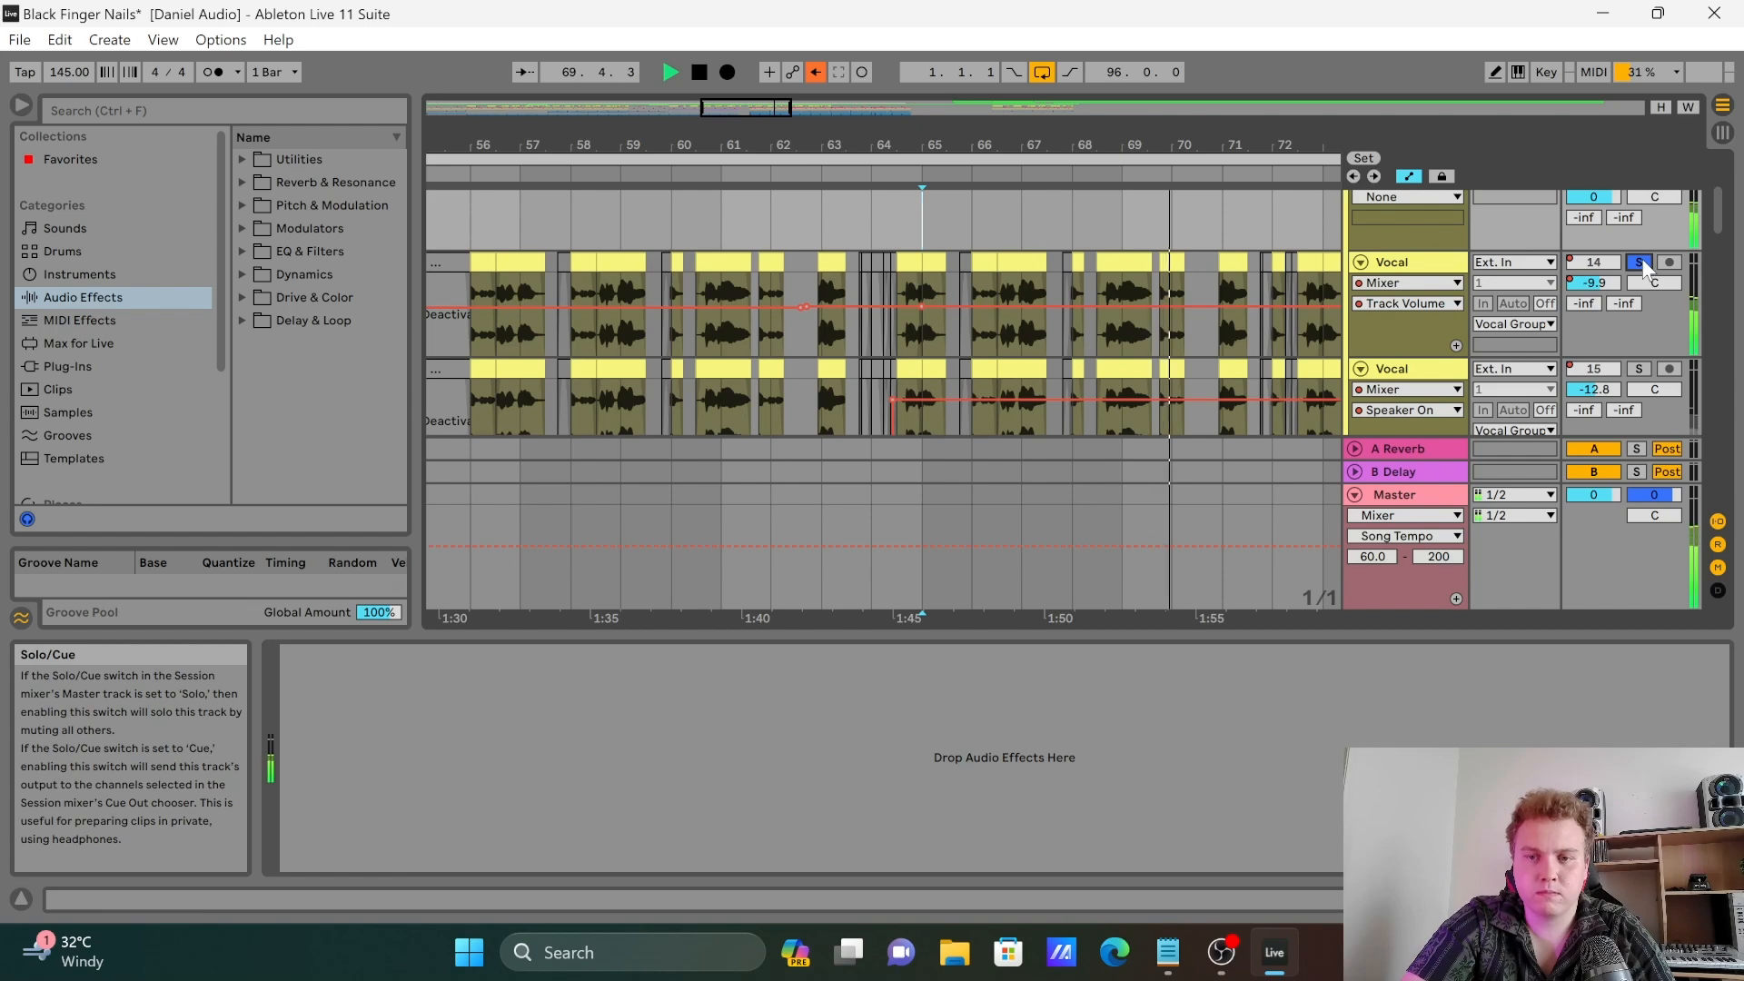
key(space)
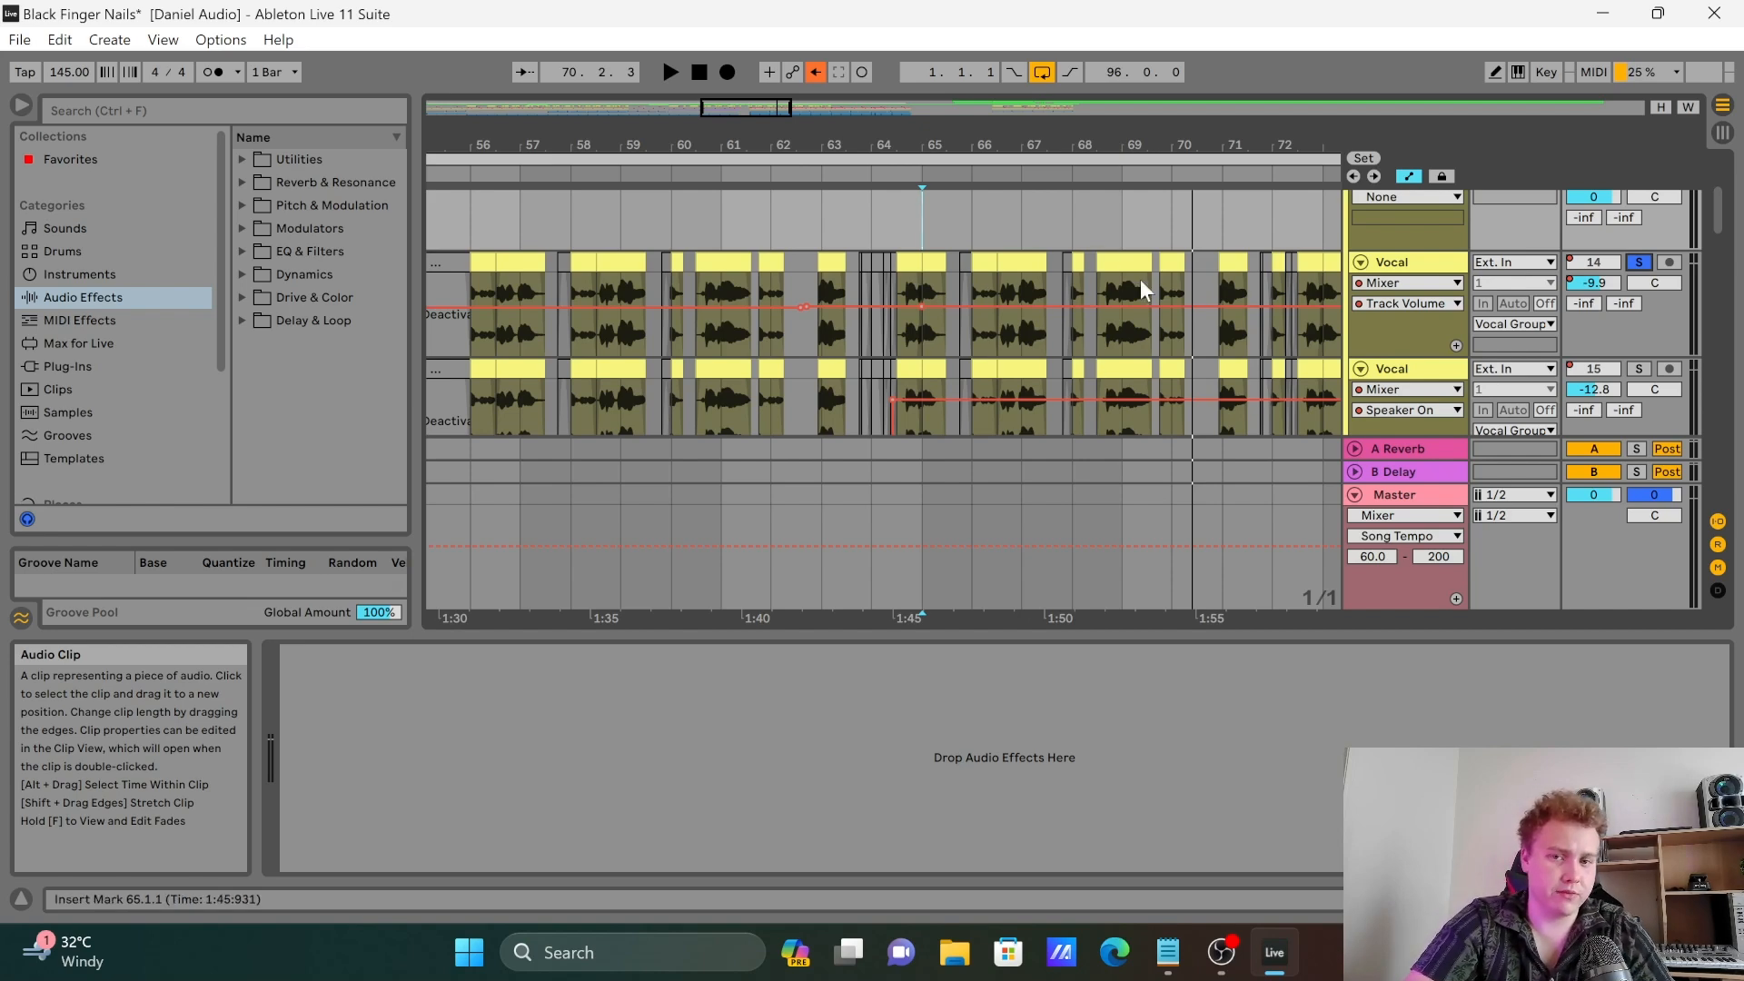
Step: Open LittleAlterBoy on Vocal track 14, examine its formant setting and automation across the arrangement, and close the plug-in window
click(1415, 272)
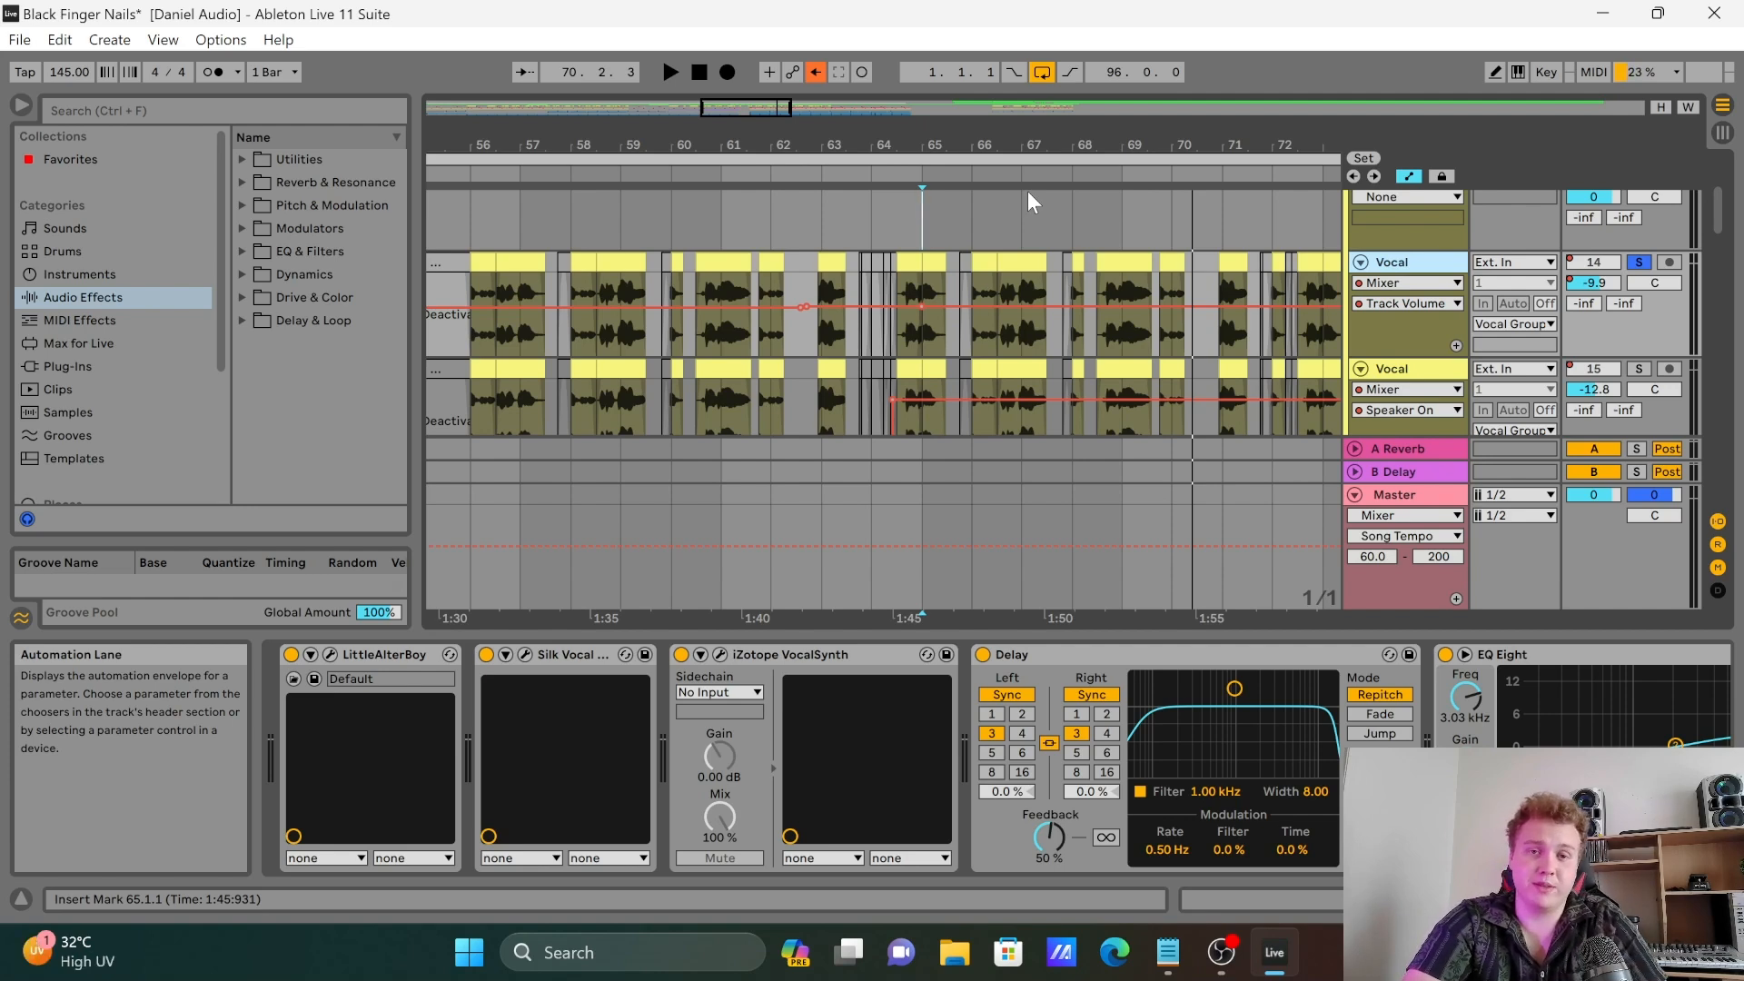
click(483, 223)
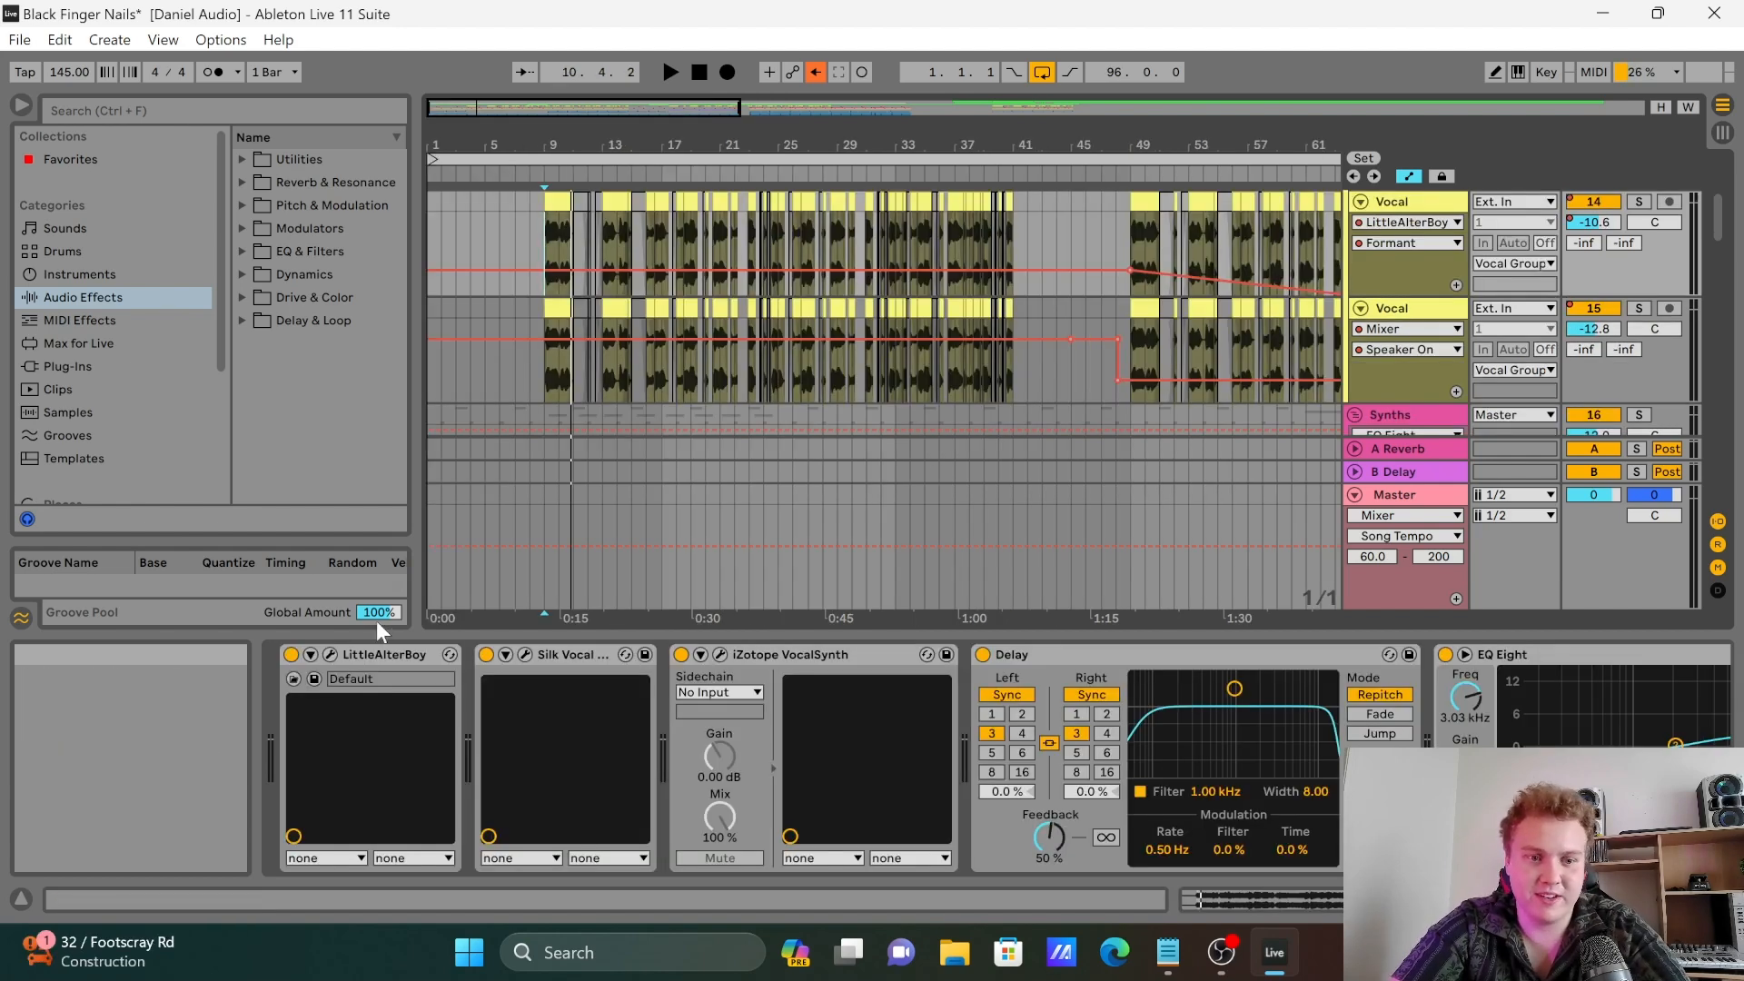
click(331, 653)
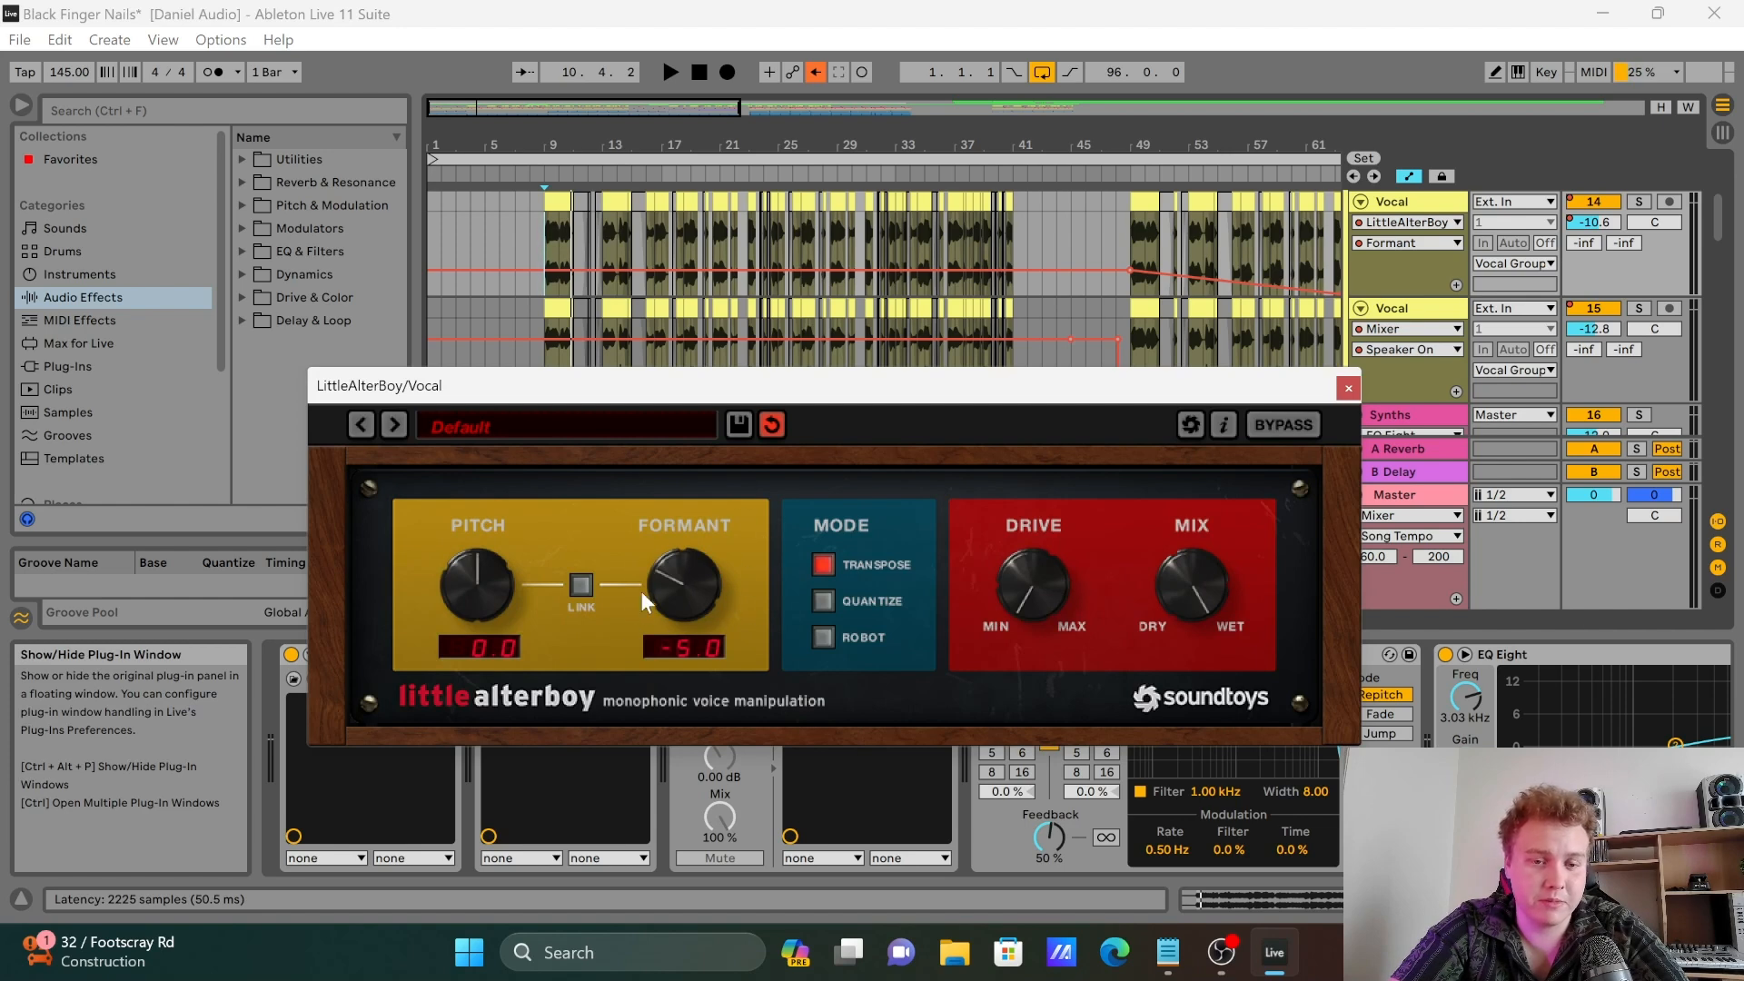
mouse_move(1129, 270)
scroll(1153, 285, right, 5)
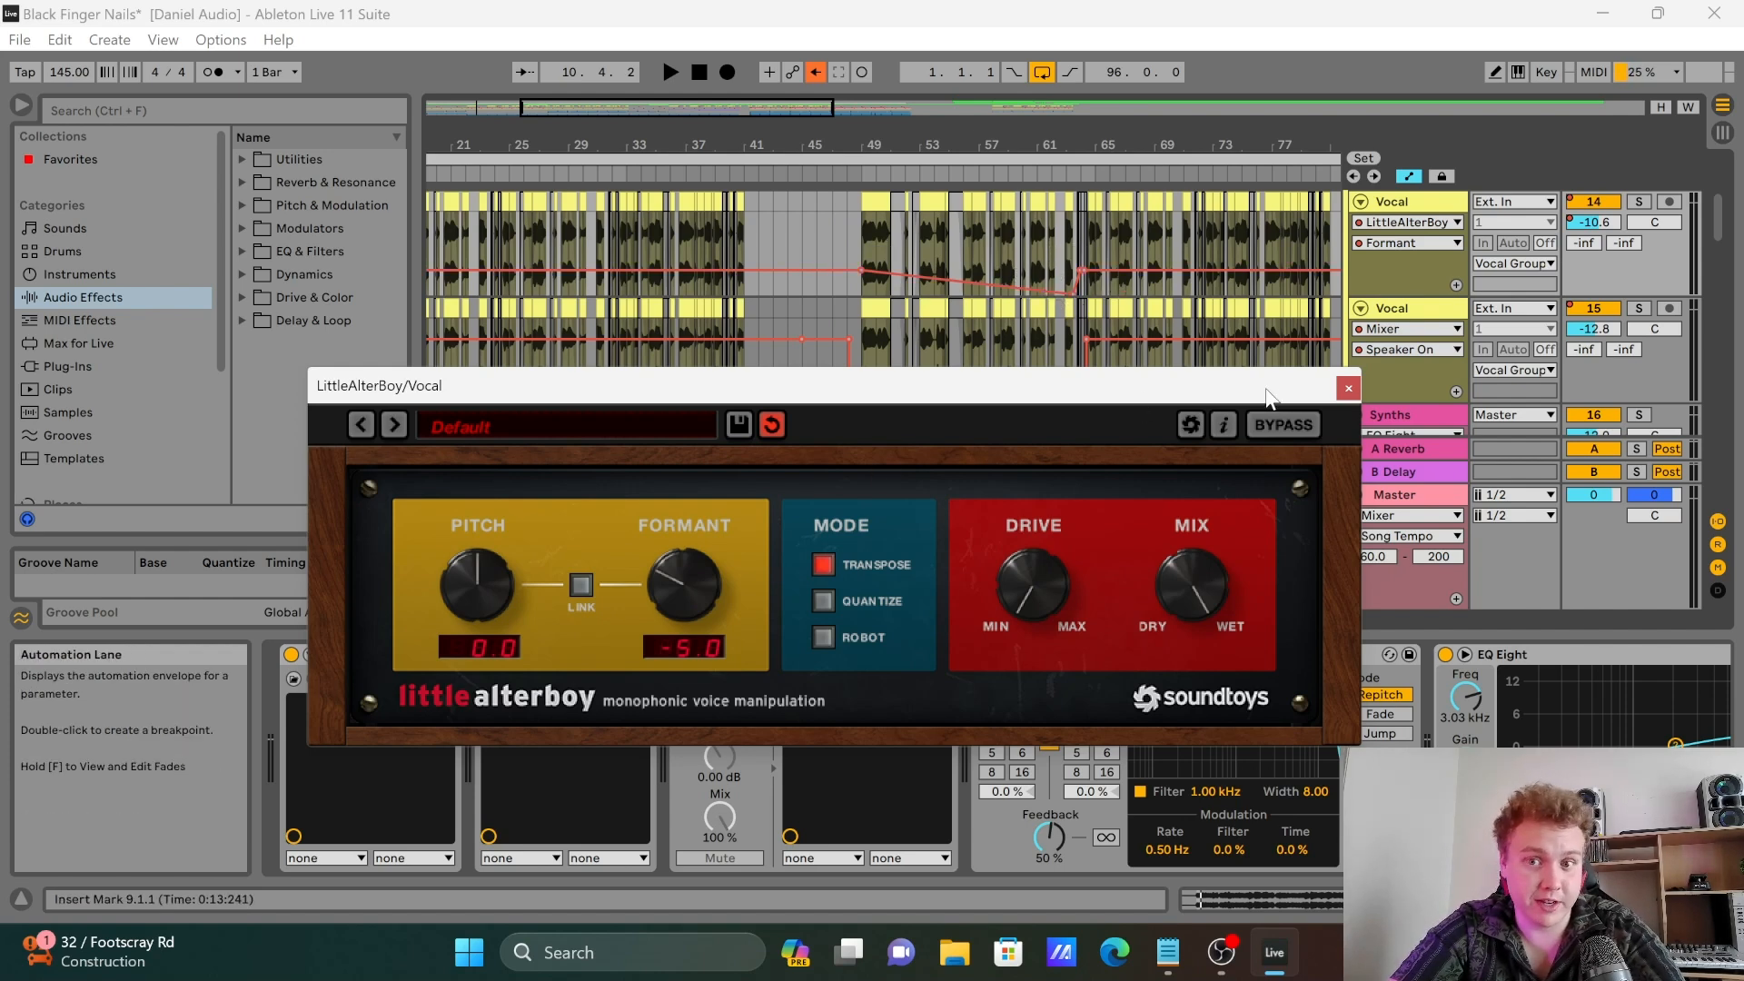
click(1347, 391)
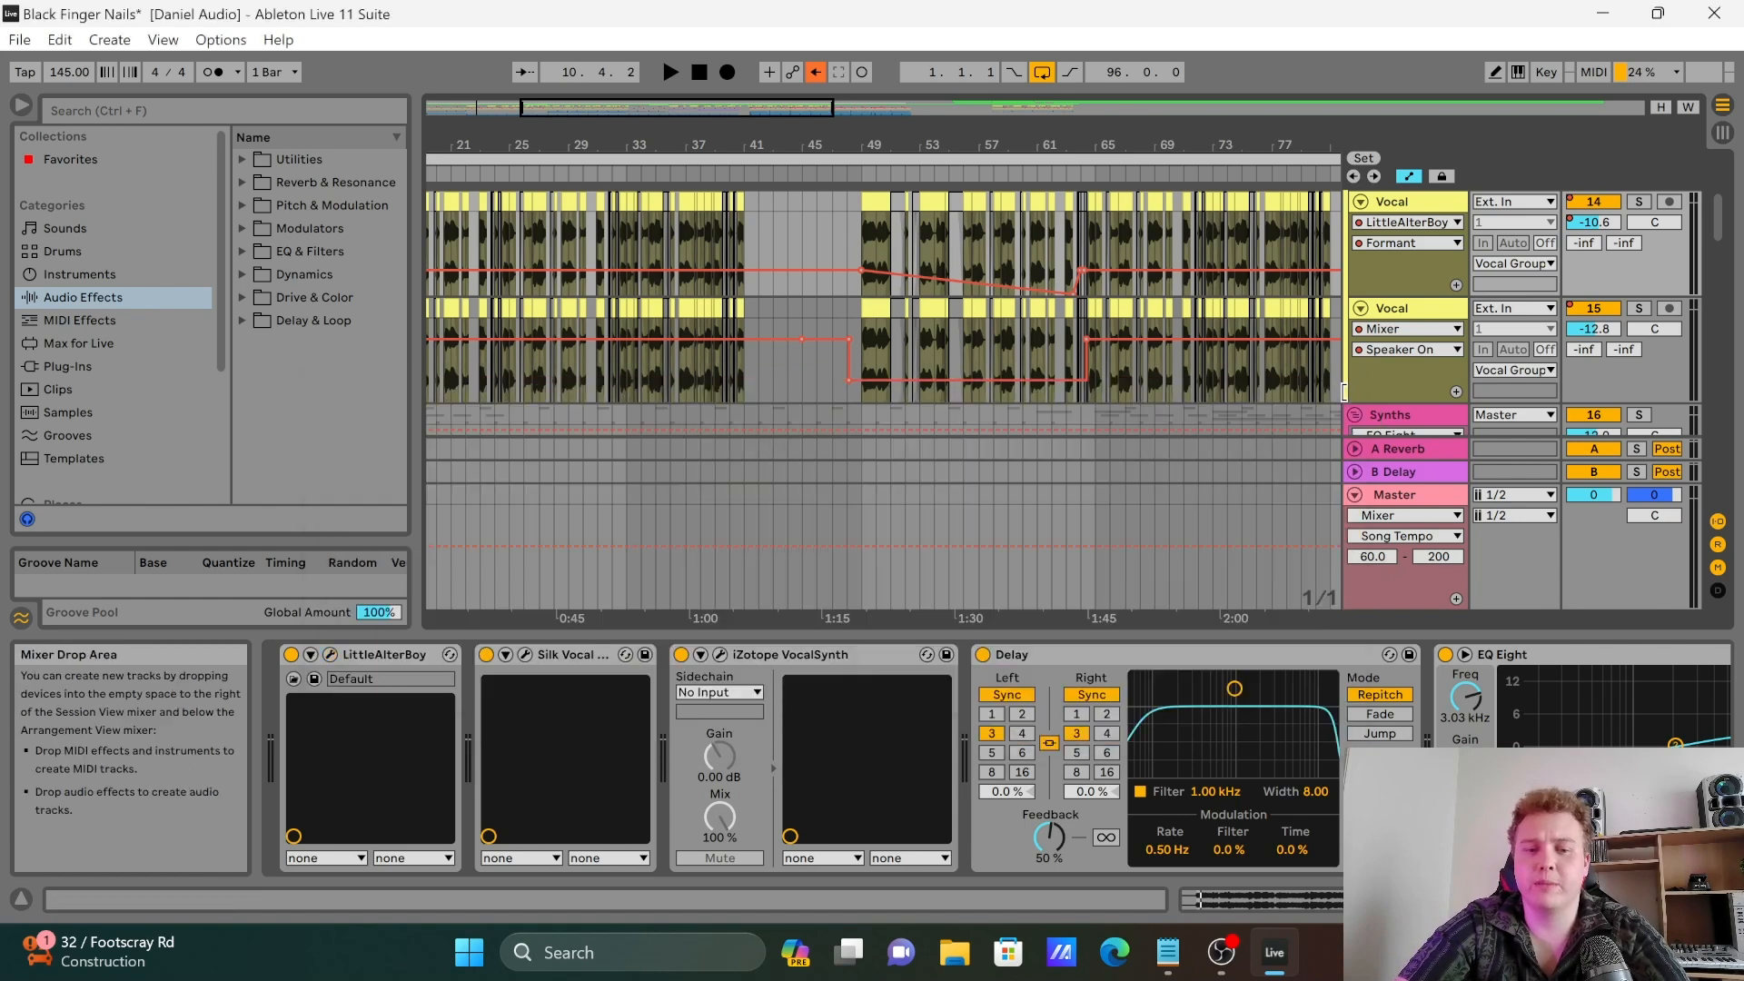
Step: Check the Silk Vocal plug-in settings, close its window, and examine the VocalSynth, Delay, EQ Eight and Fill In The Gaps devices
click(525, 655)
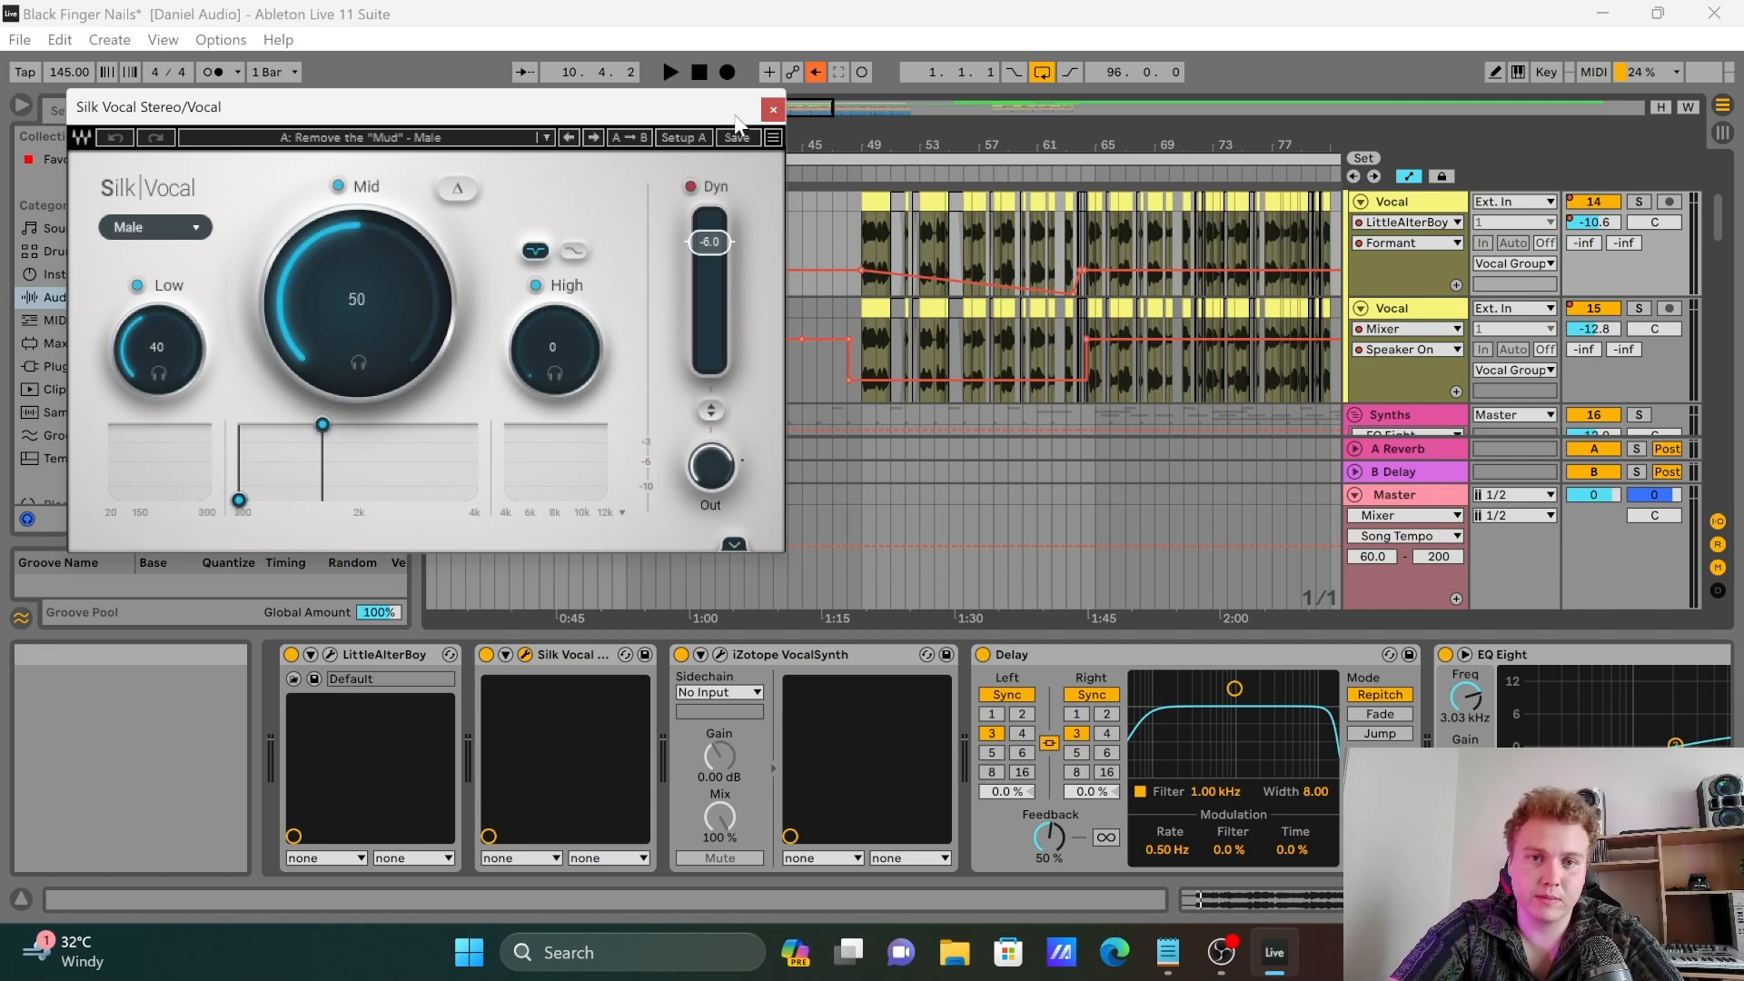
click(773, 110)
scroll(819, 788, down, 2)
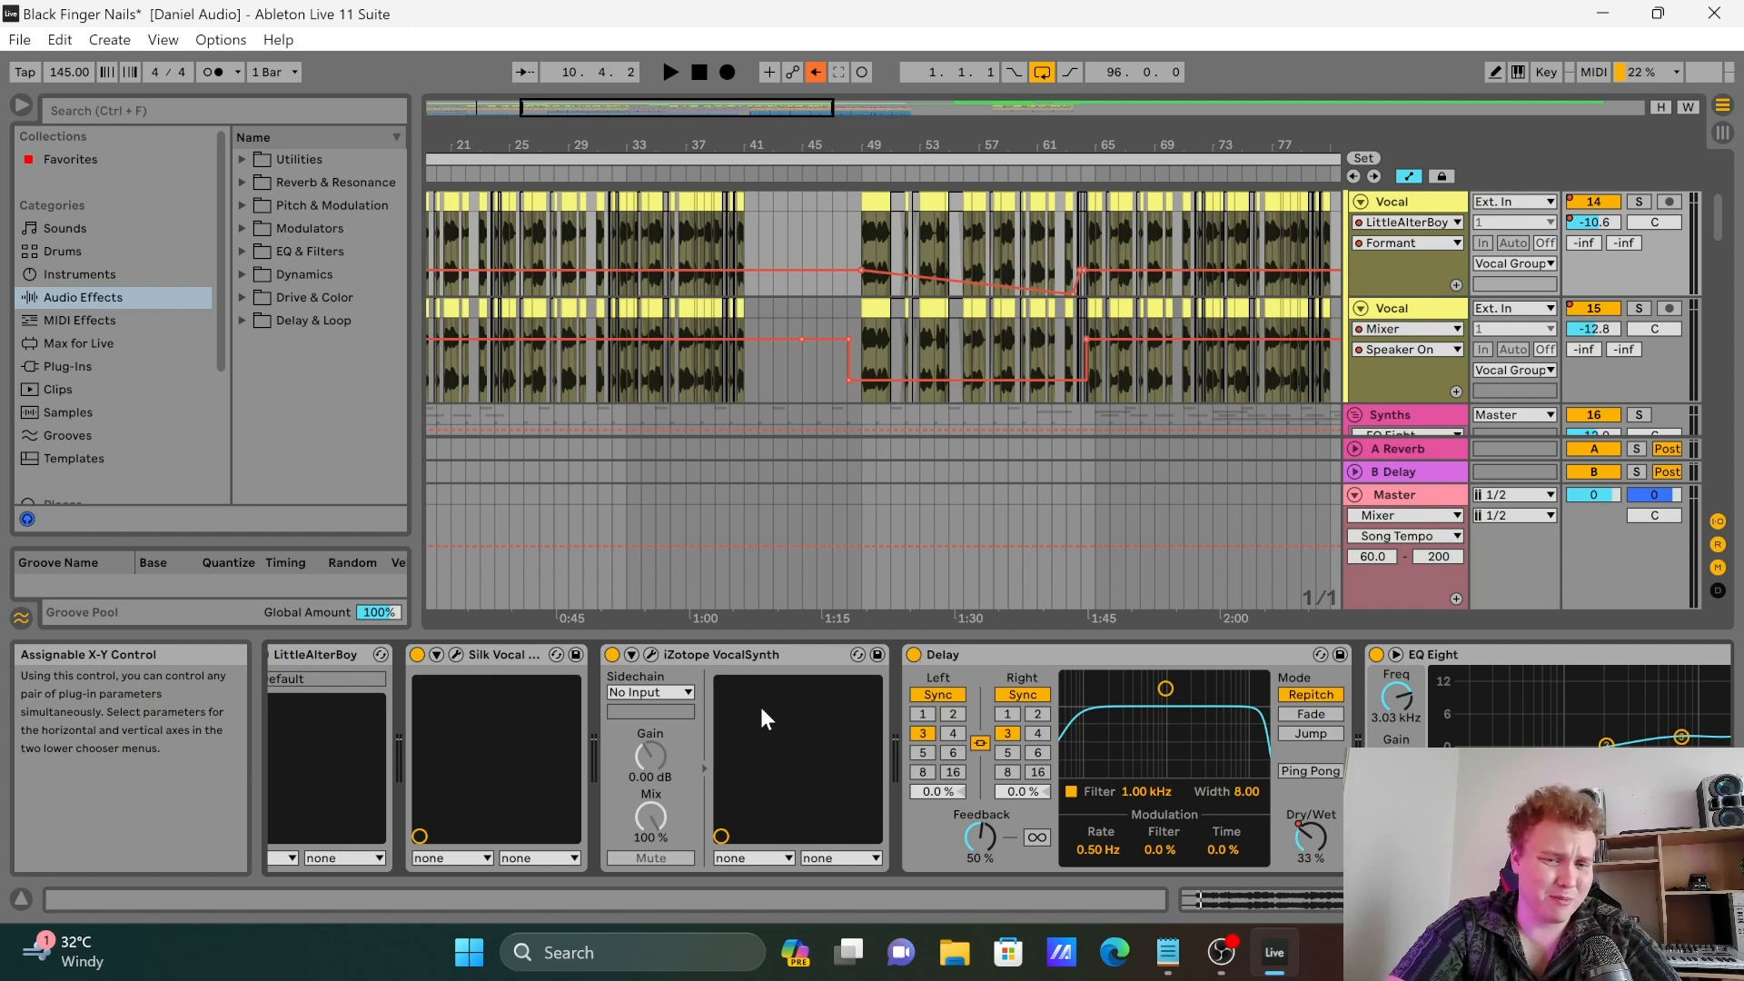
scroll(761, 709, down, 6)
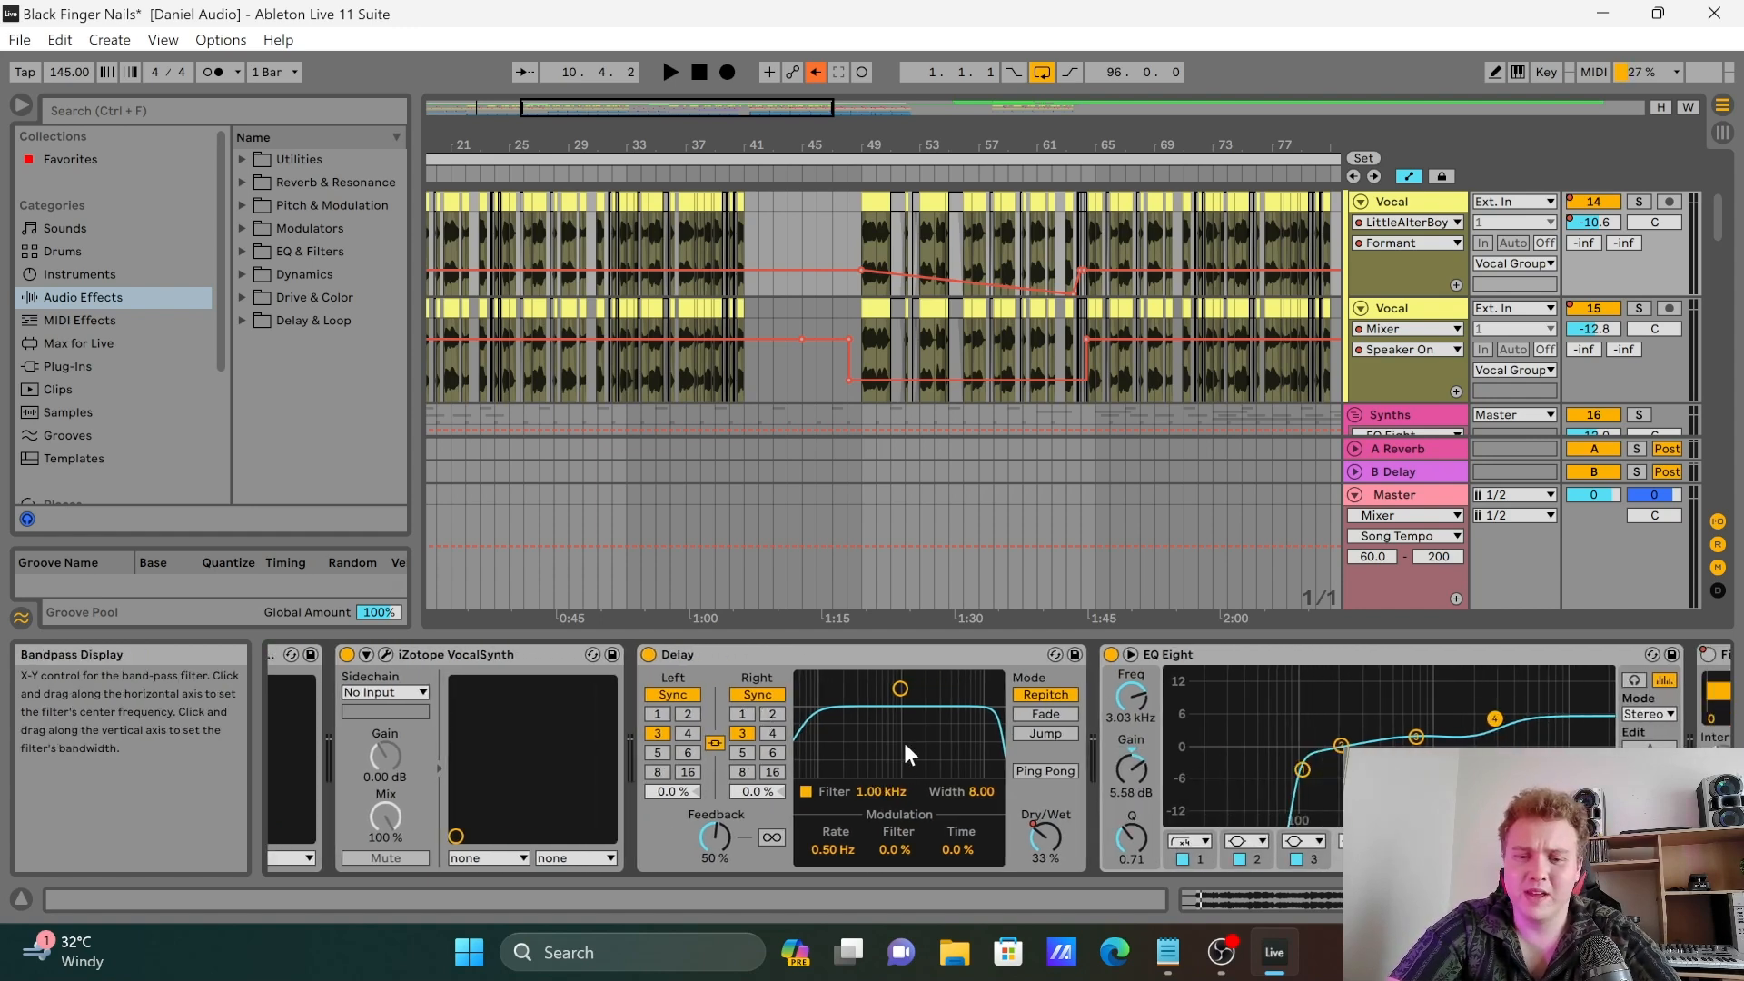
scroll(864, 749, down, 10)
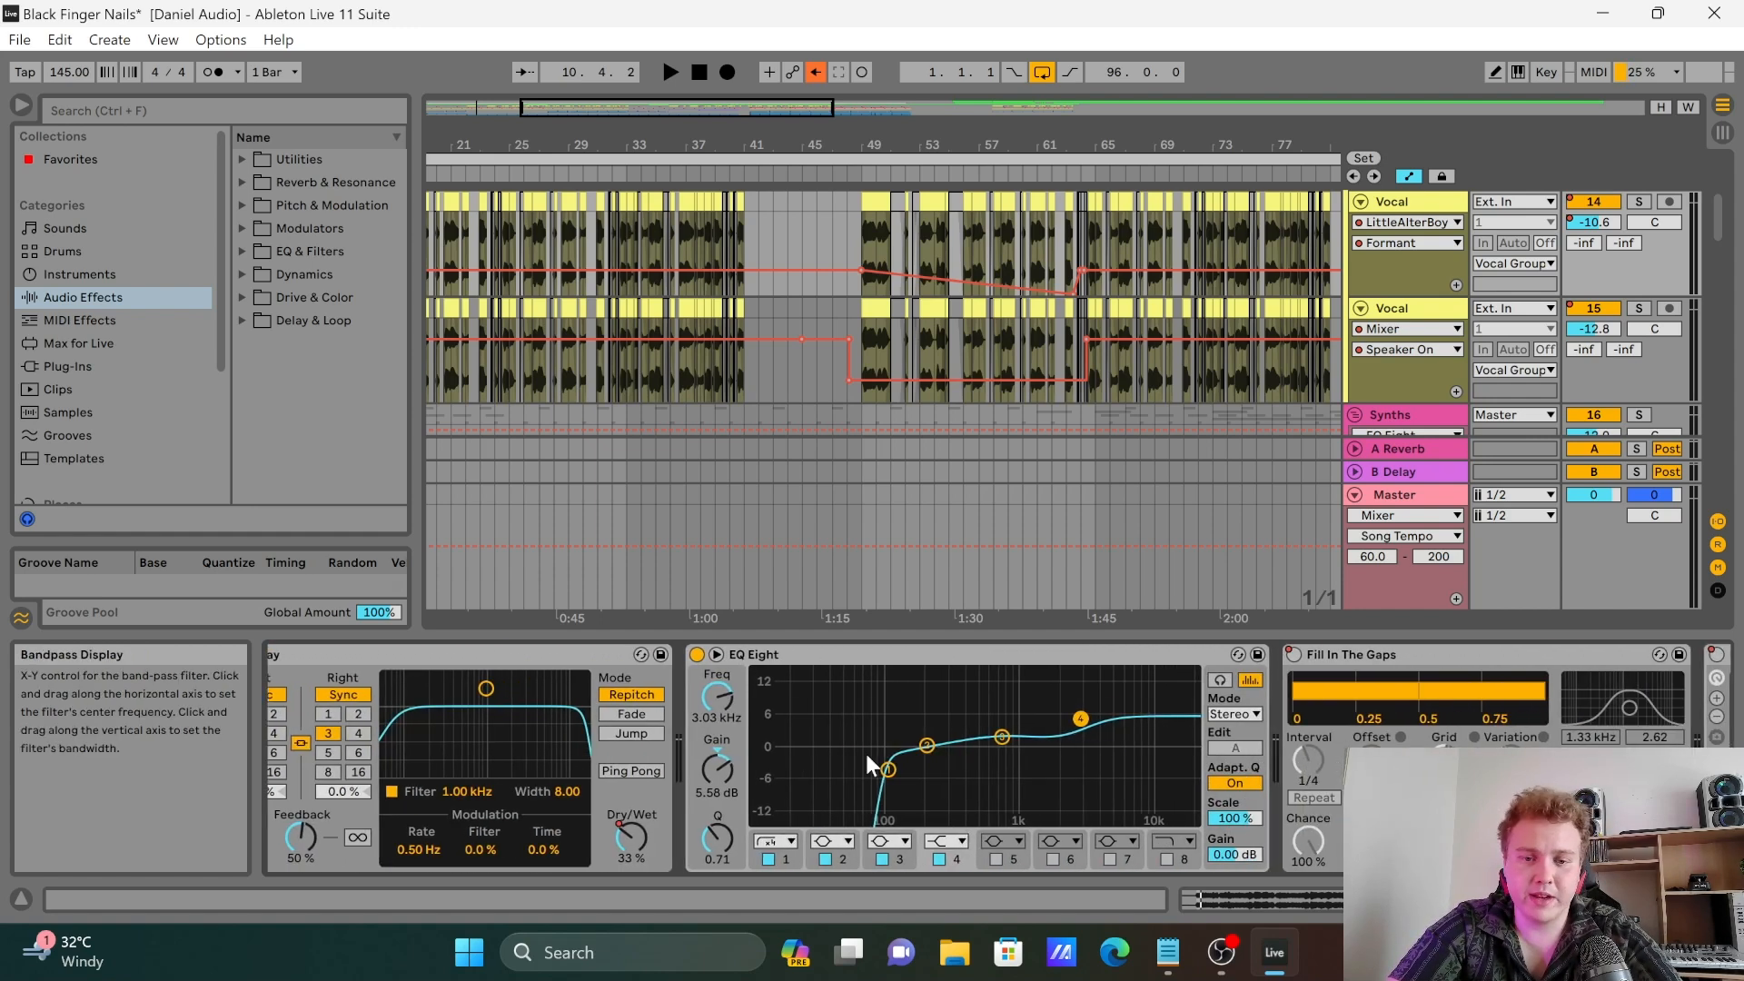
scroll(801, 792, up, 1)
scroll(772, 777, down, 9)
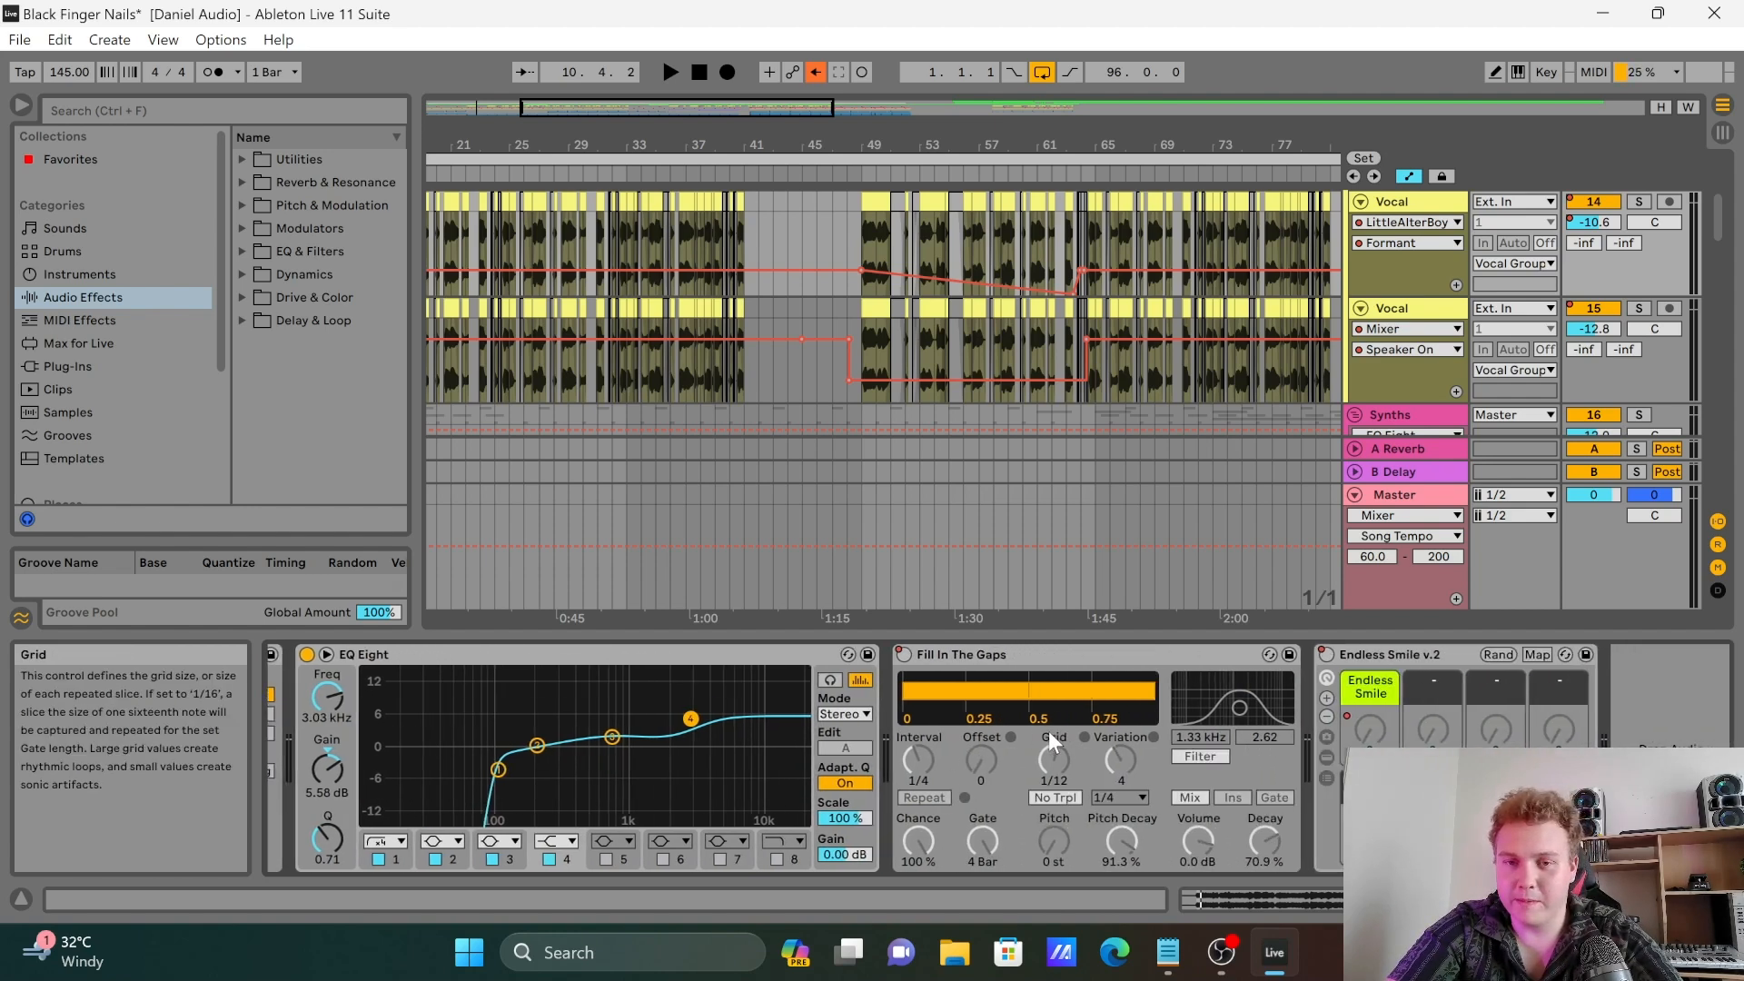
Step: Display the Device On automation of Fill In The Gaps on Vocal track 14 and examine it across the arrangement
right_click(906, 646)
click(918, 655)
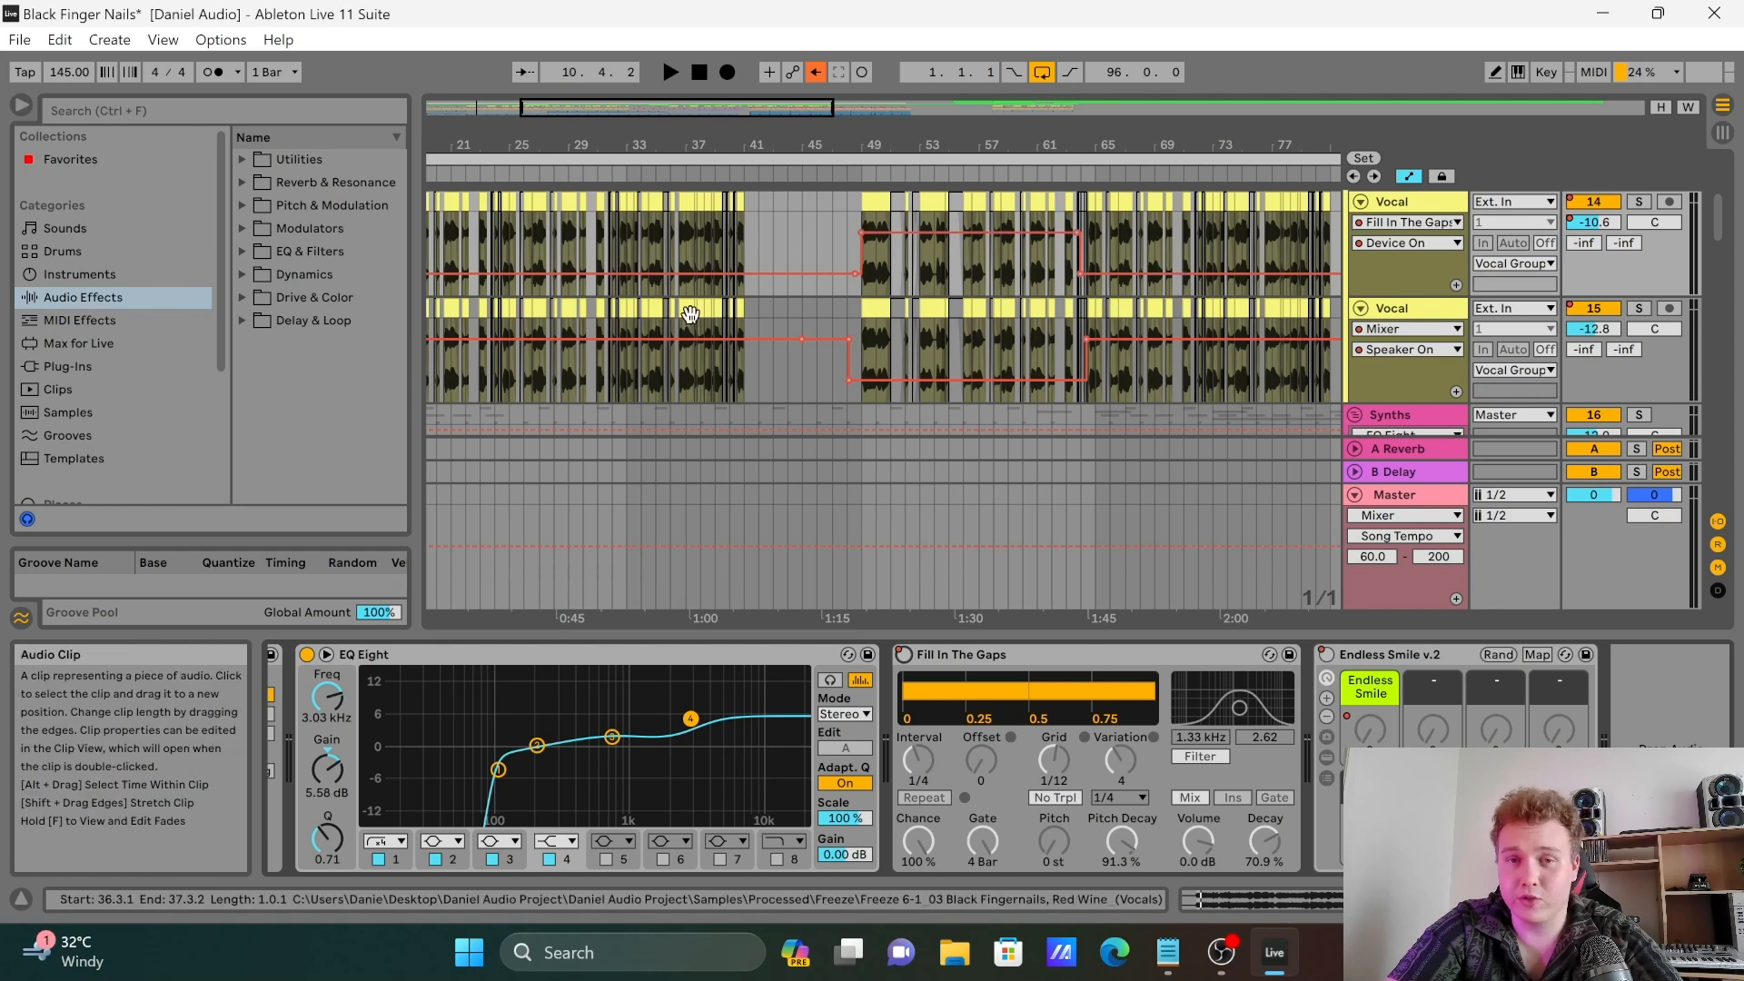
scroll(595, 311, left, 5)
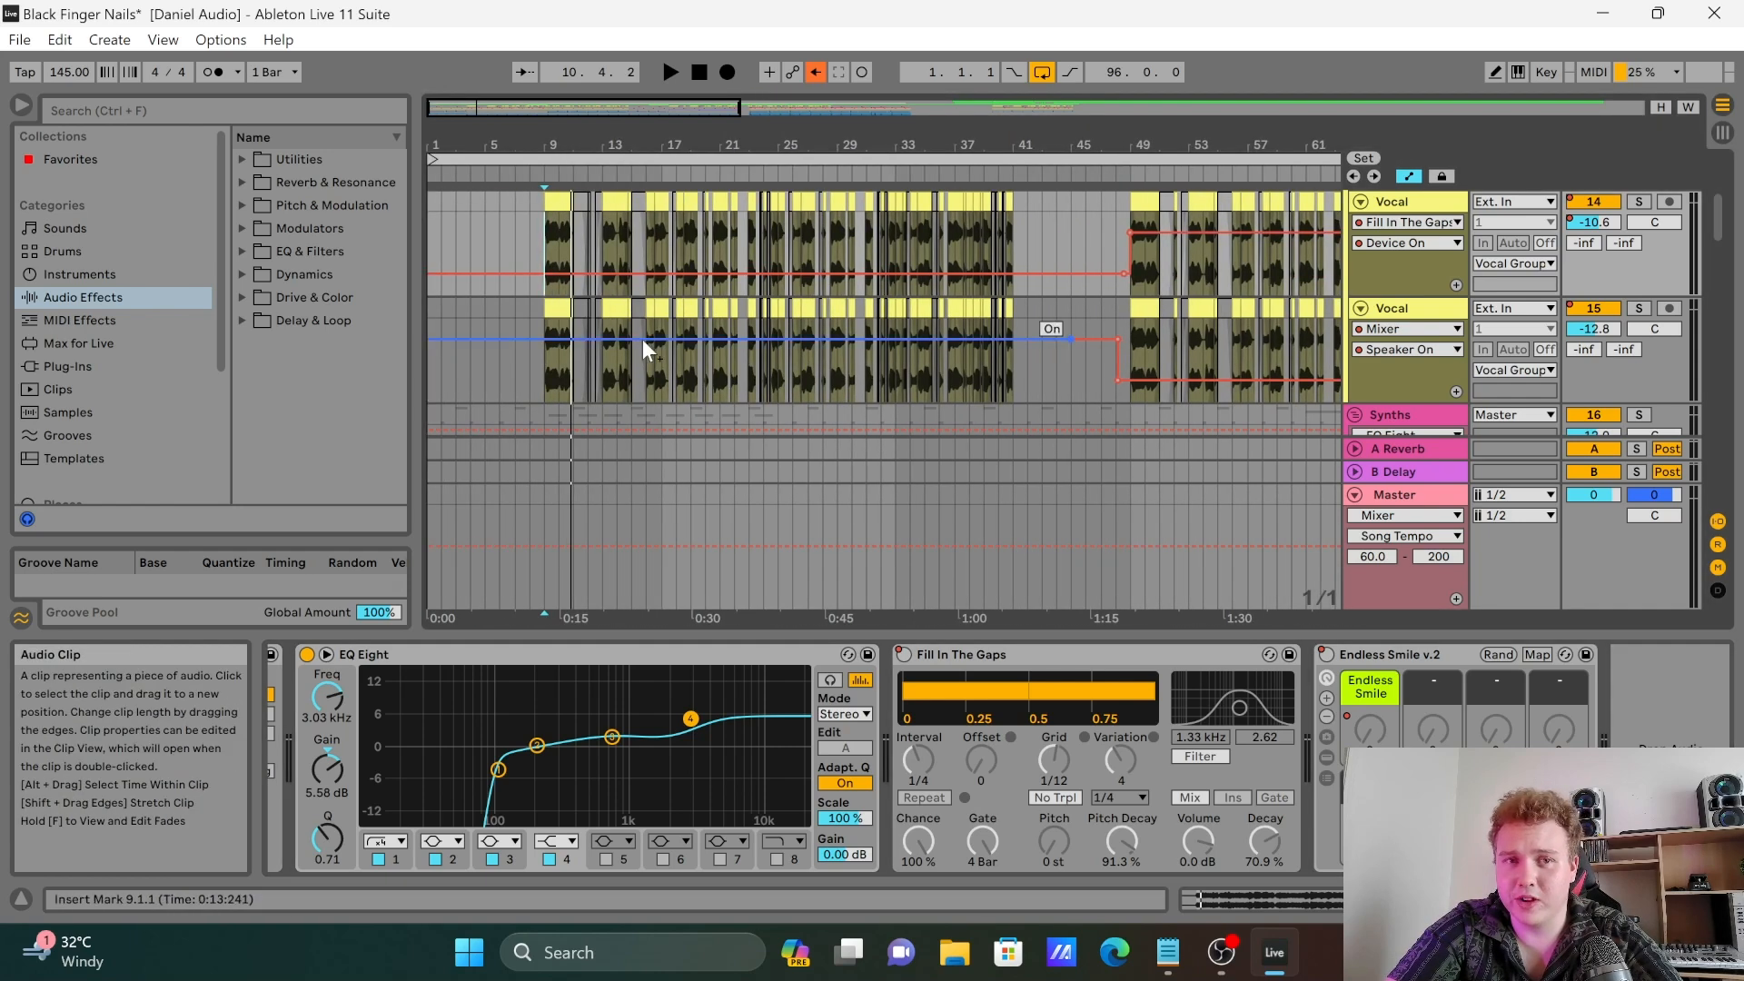
Step: Look over the tracks above the vocals, including the original track and the Synth Drop group
scroll(1040, 454, up, 4)
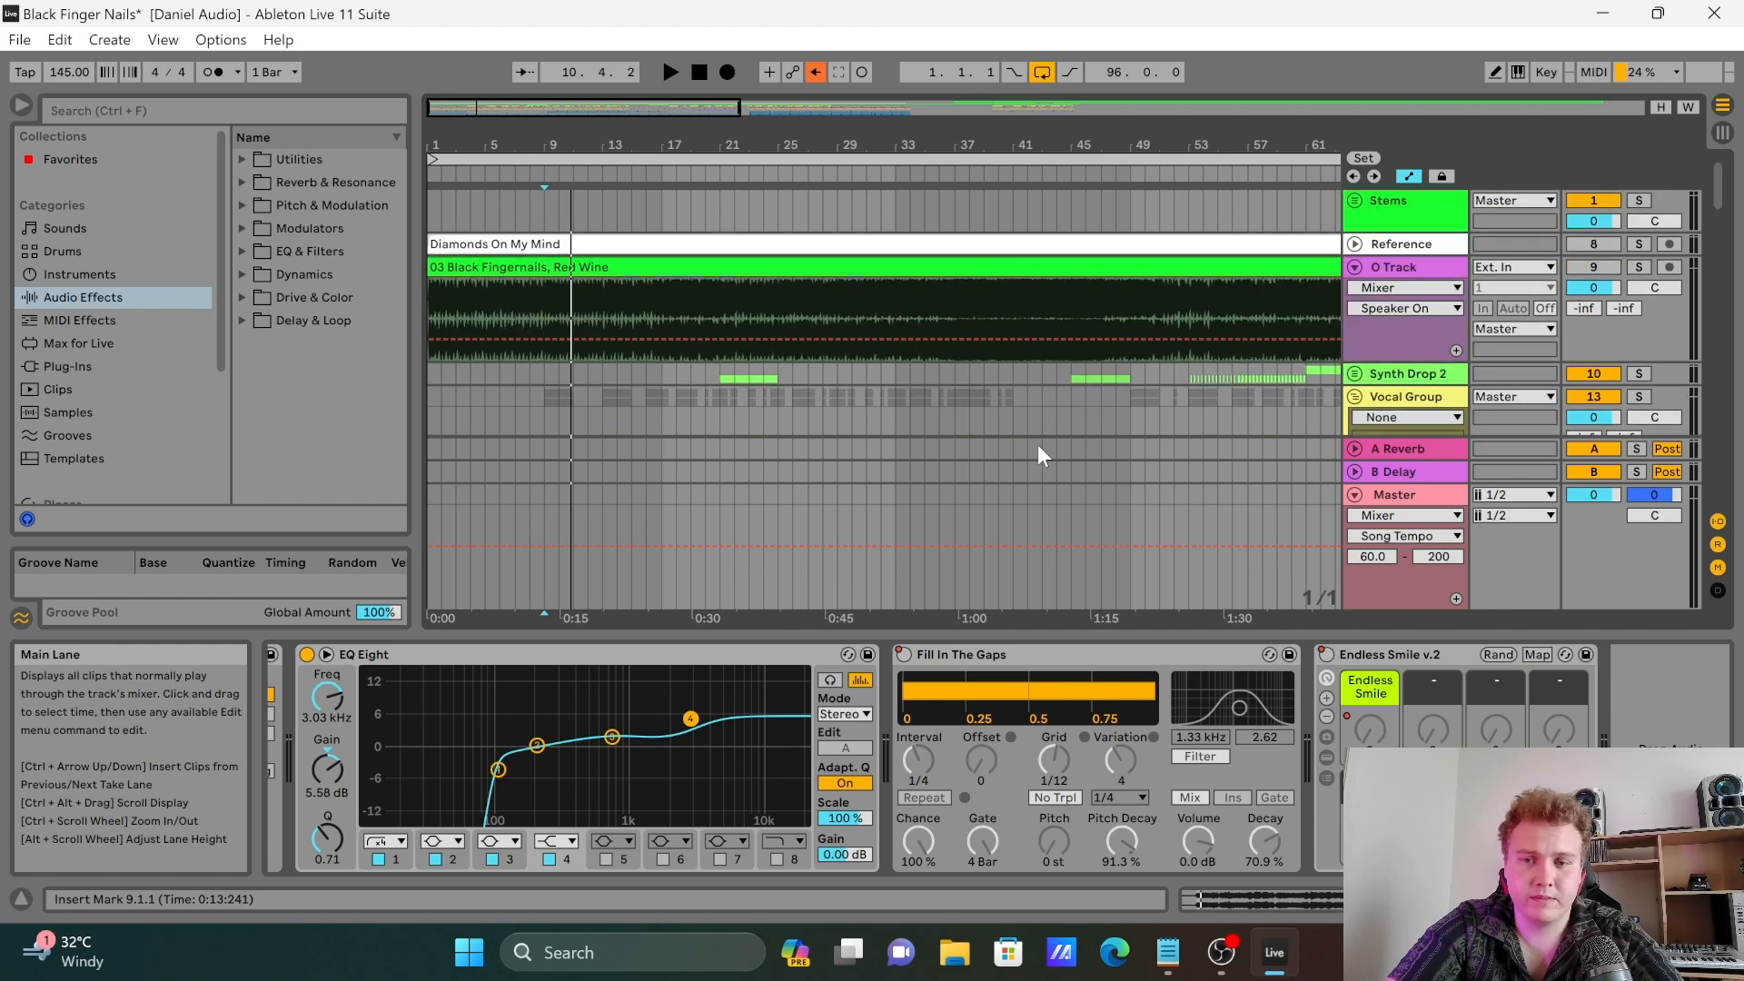
scroll(1037, 454, right, 1)
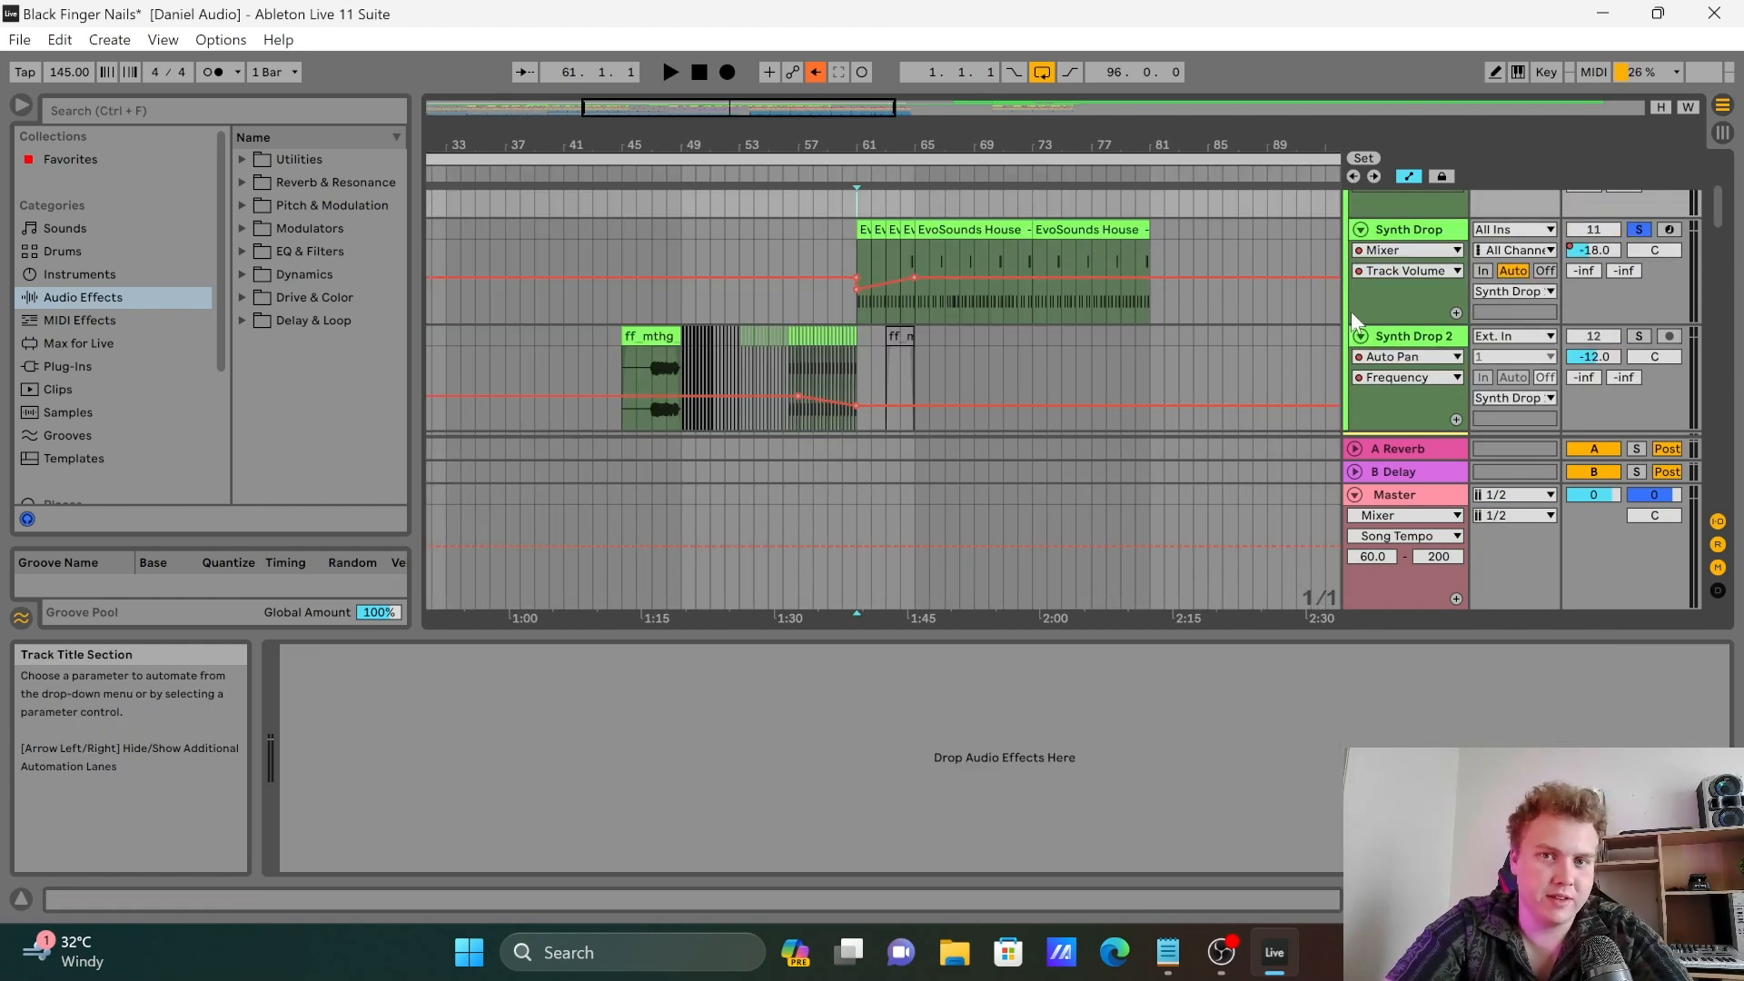
Step: Examine the first Synth Drop clip at bar 61 and the track's devices, and audition the soloed track
drag(881, 140, 866, 310)
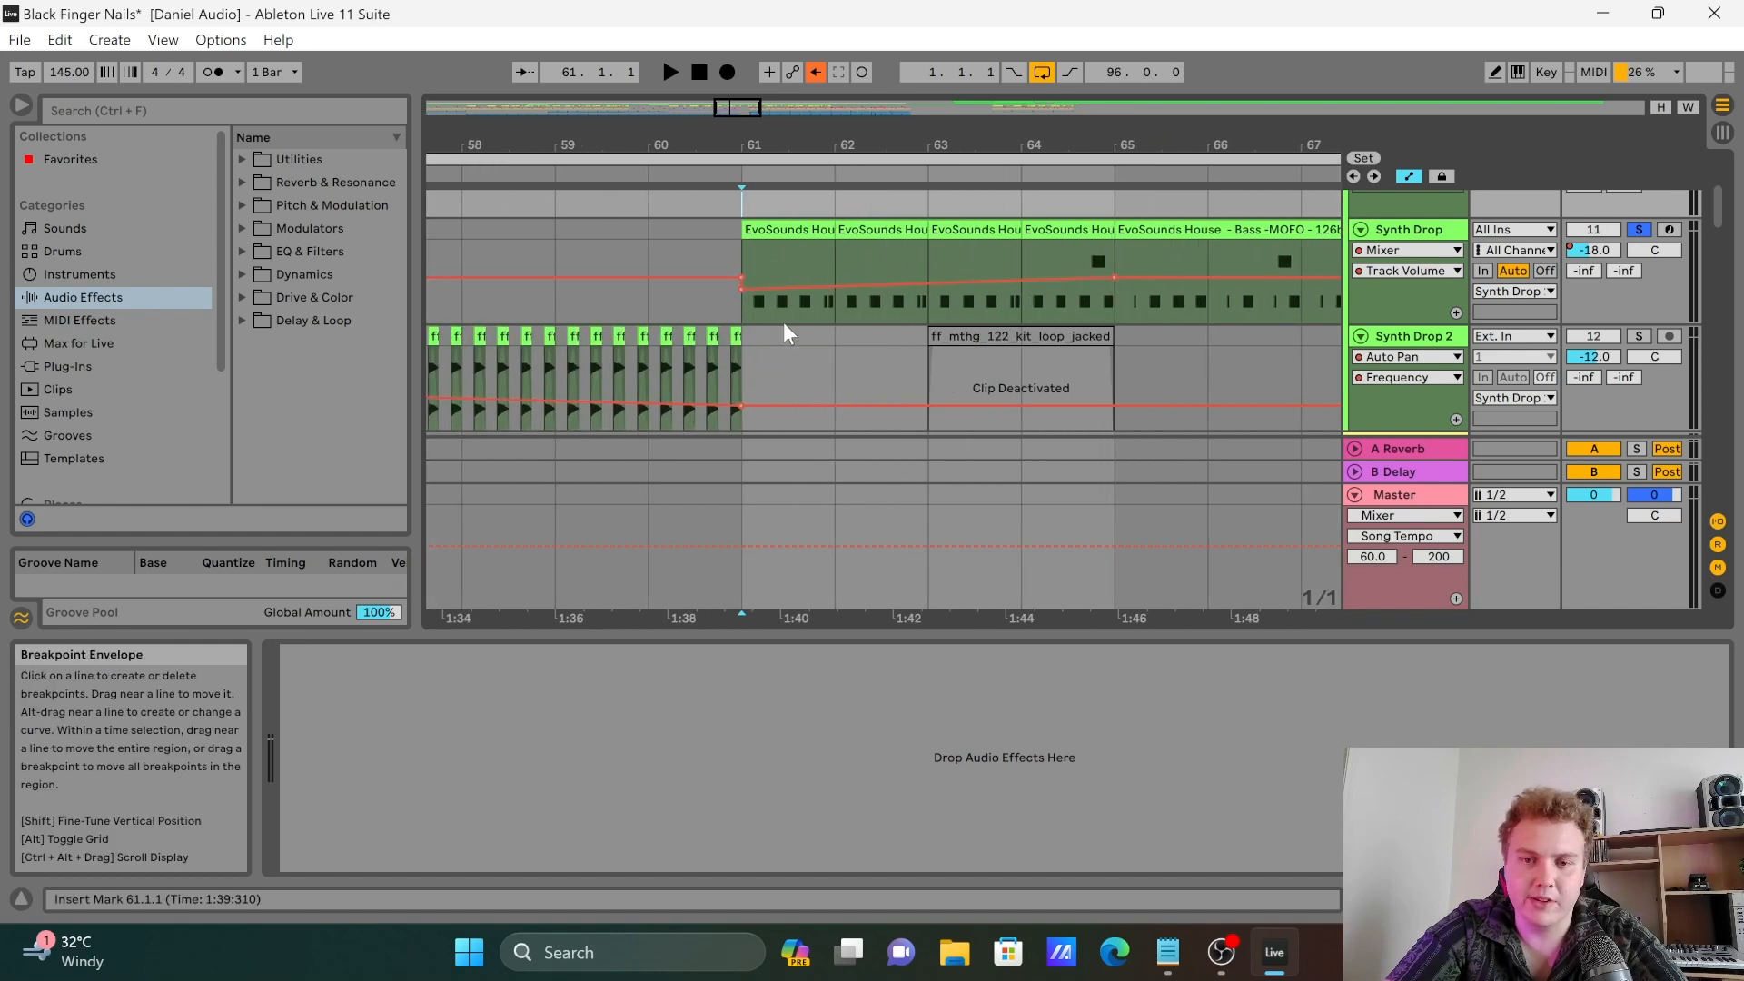
double_click(820, 229)
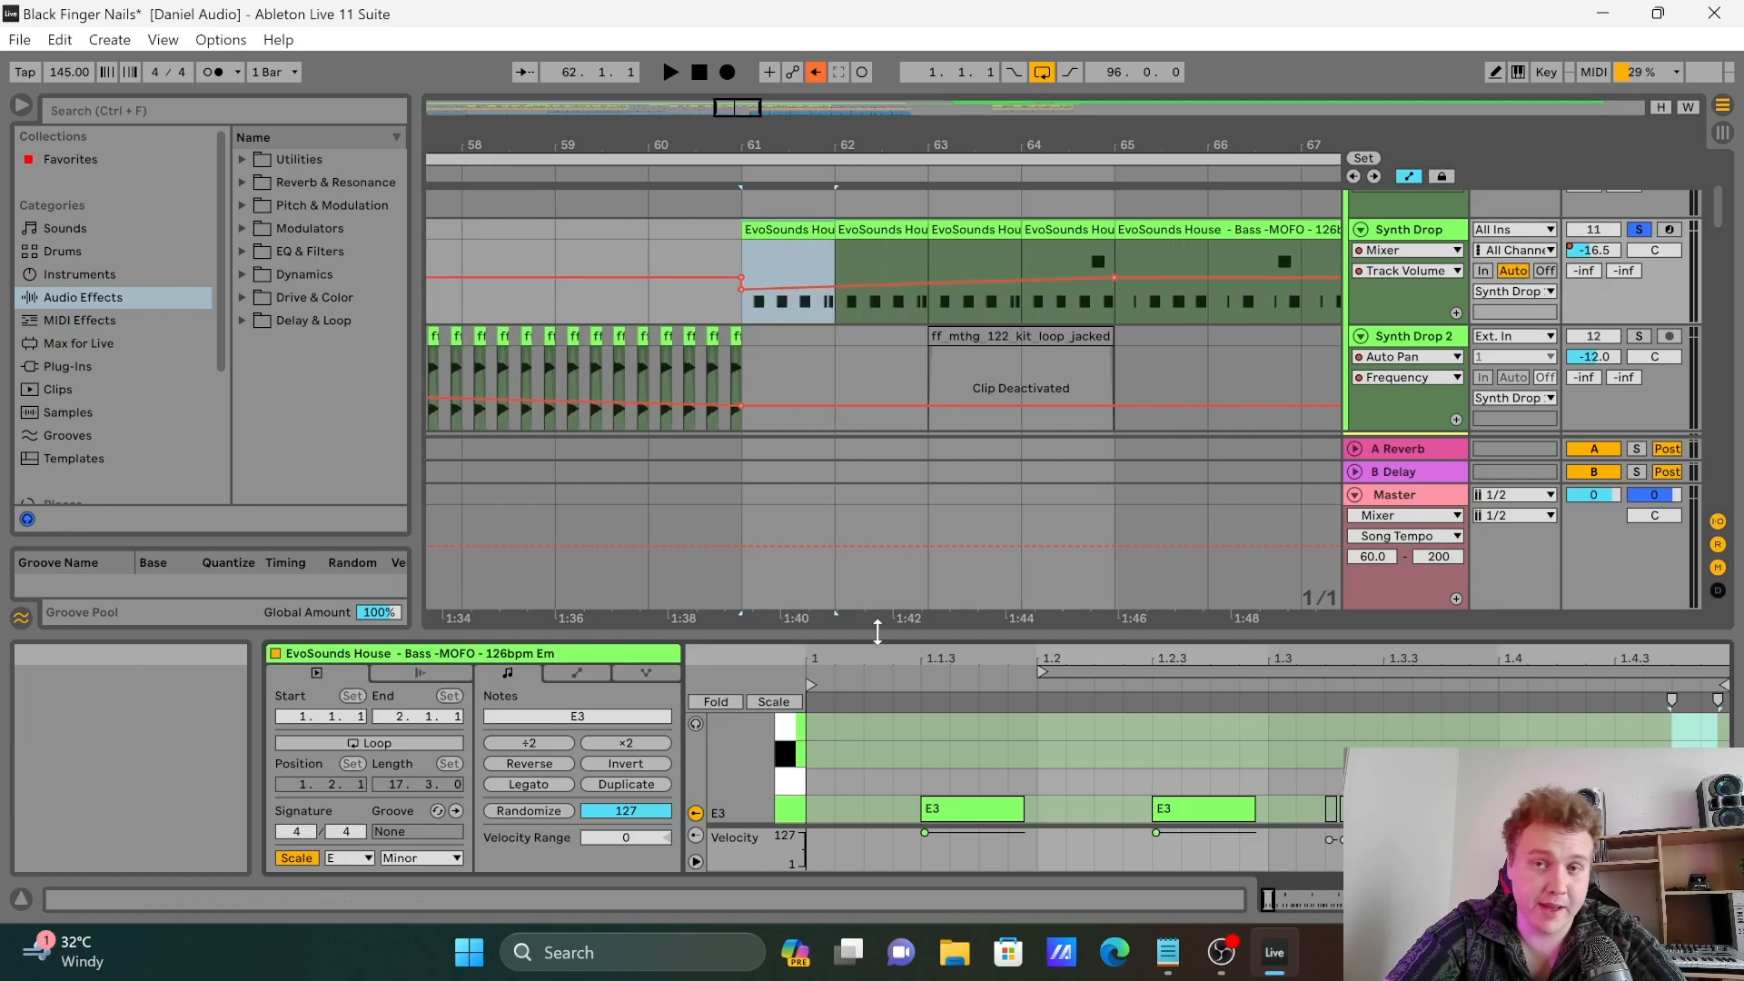
mouse_move(872, 631)
mouse_down()
mouse_move(863, 253)
mouse_move(867, 633)
mouse_up()
click(1417, 205)
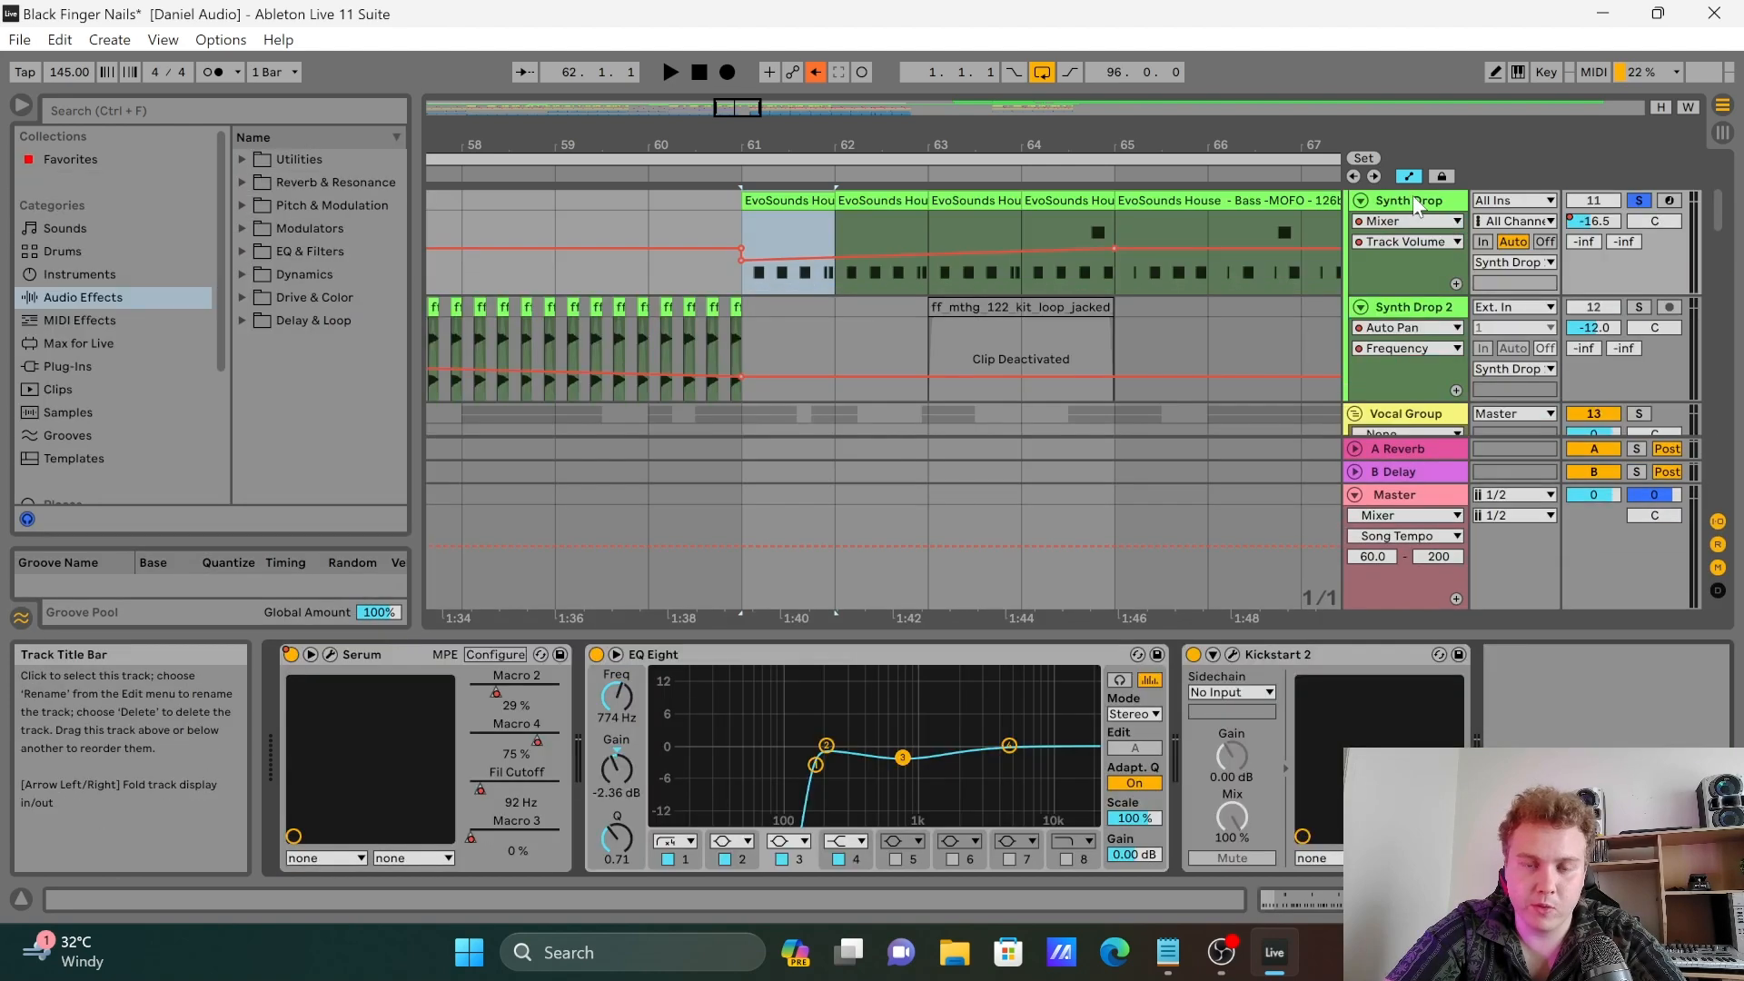
click(731, 177)
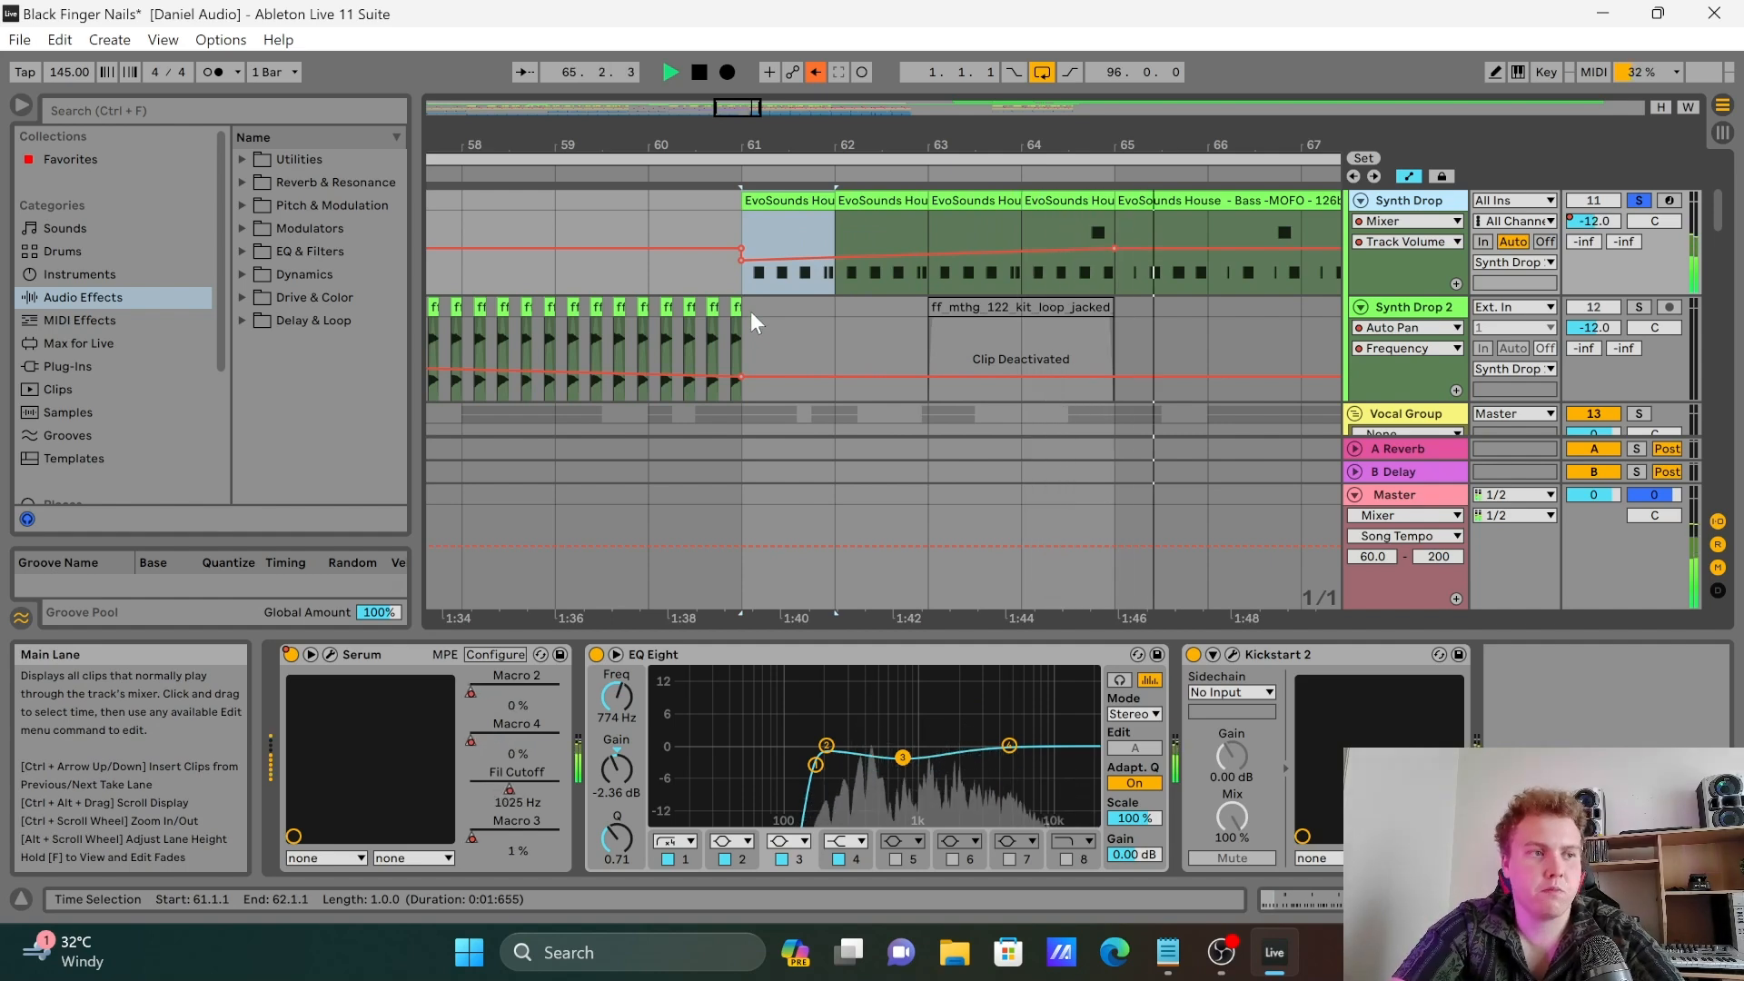
key(space)
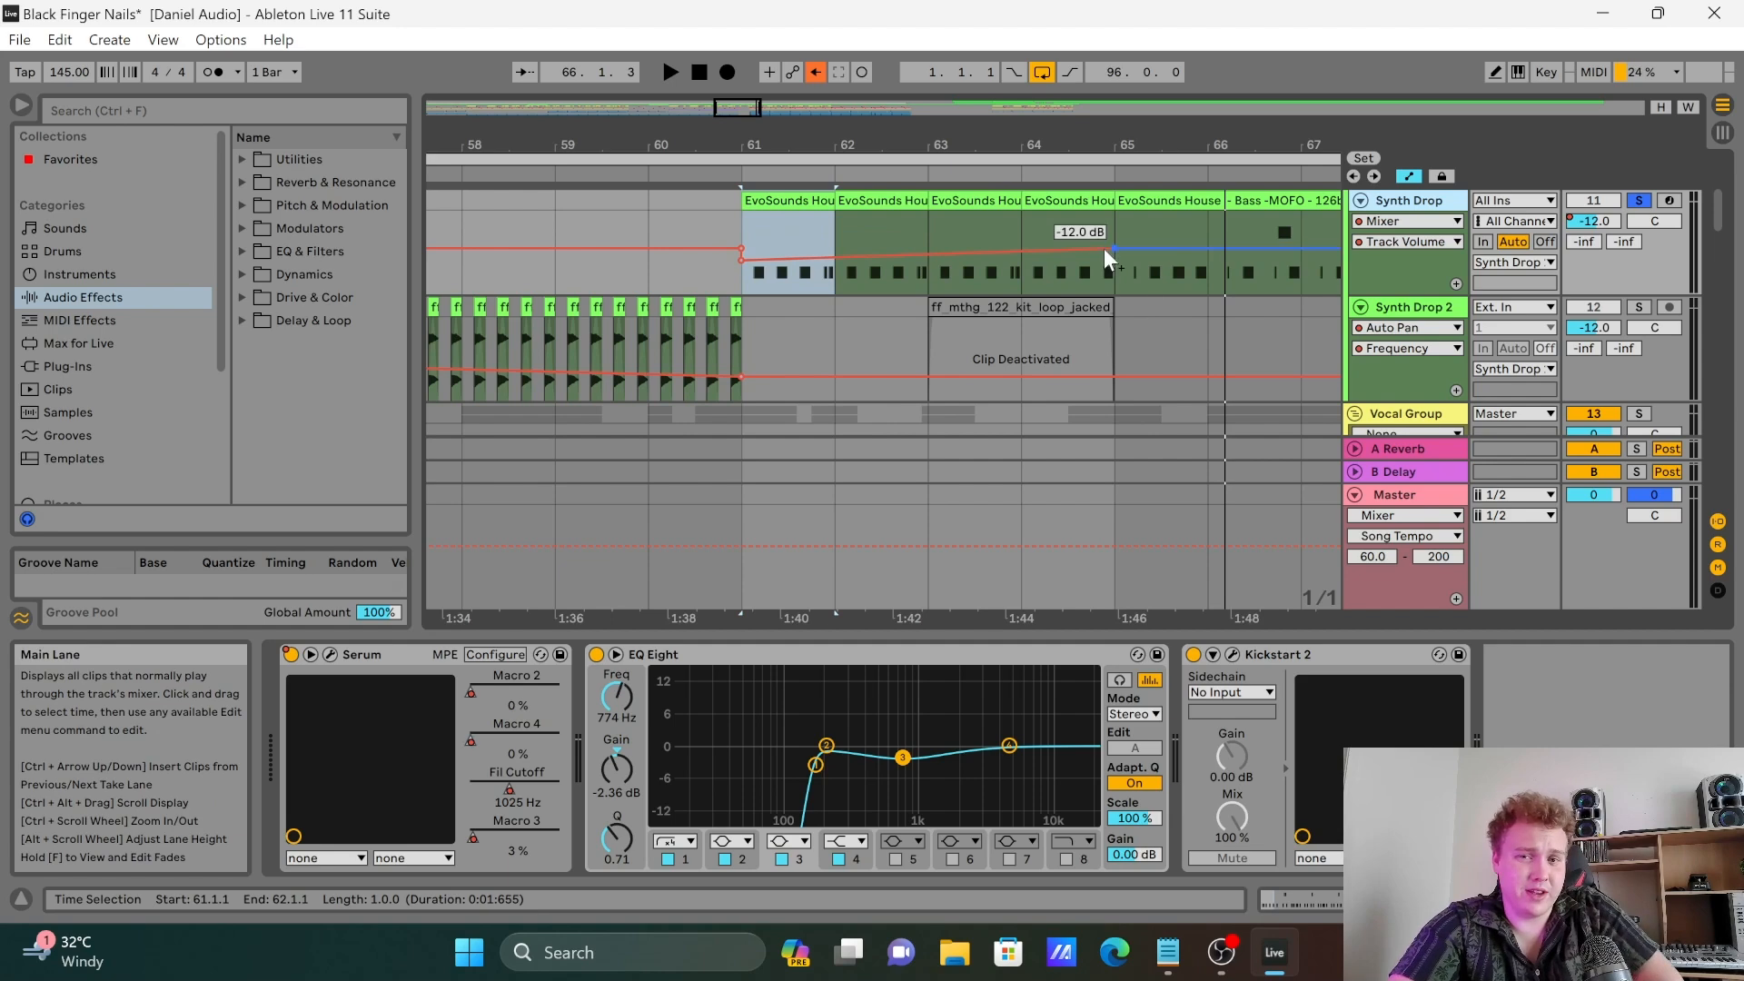
Step: Inspect the notes of the Synth Drop clip at bar 64 and audition the soloed track from bar 63
double_click(1068, 264)
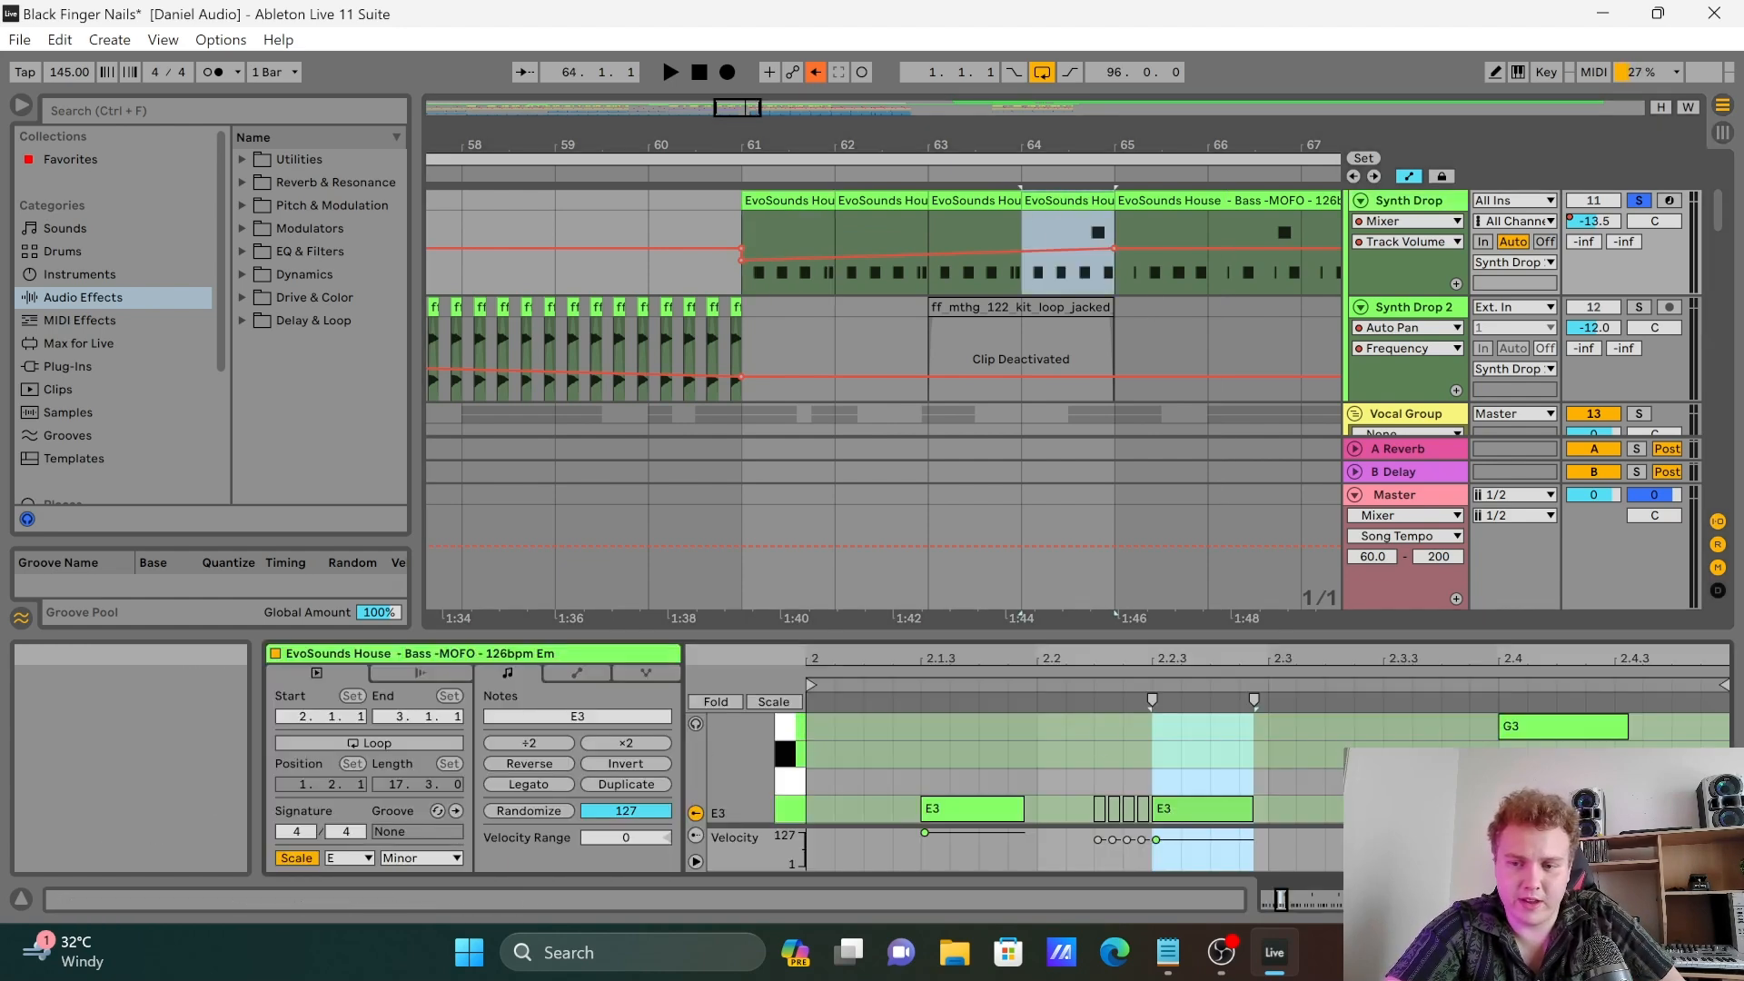
click(1202, 629)
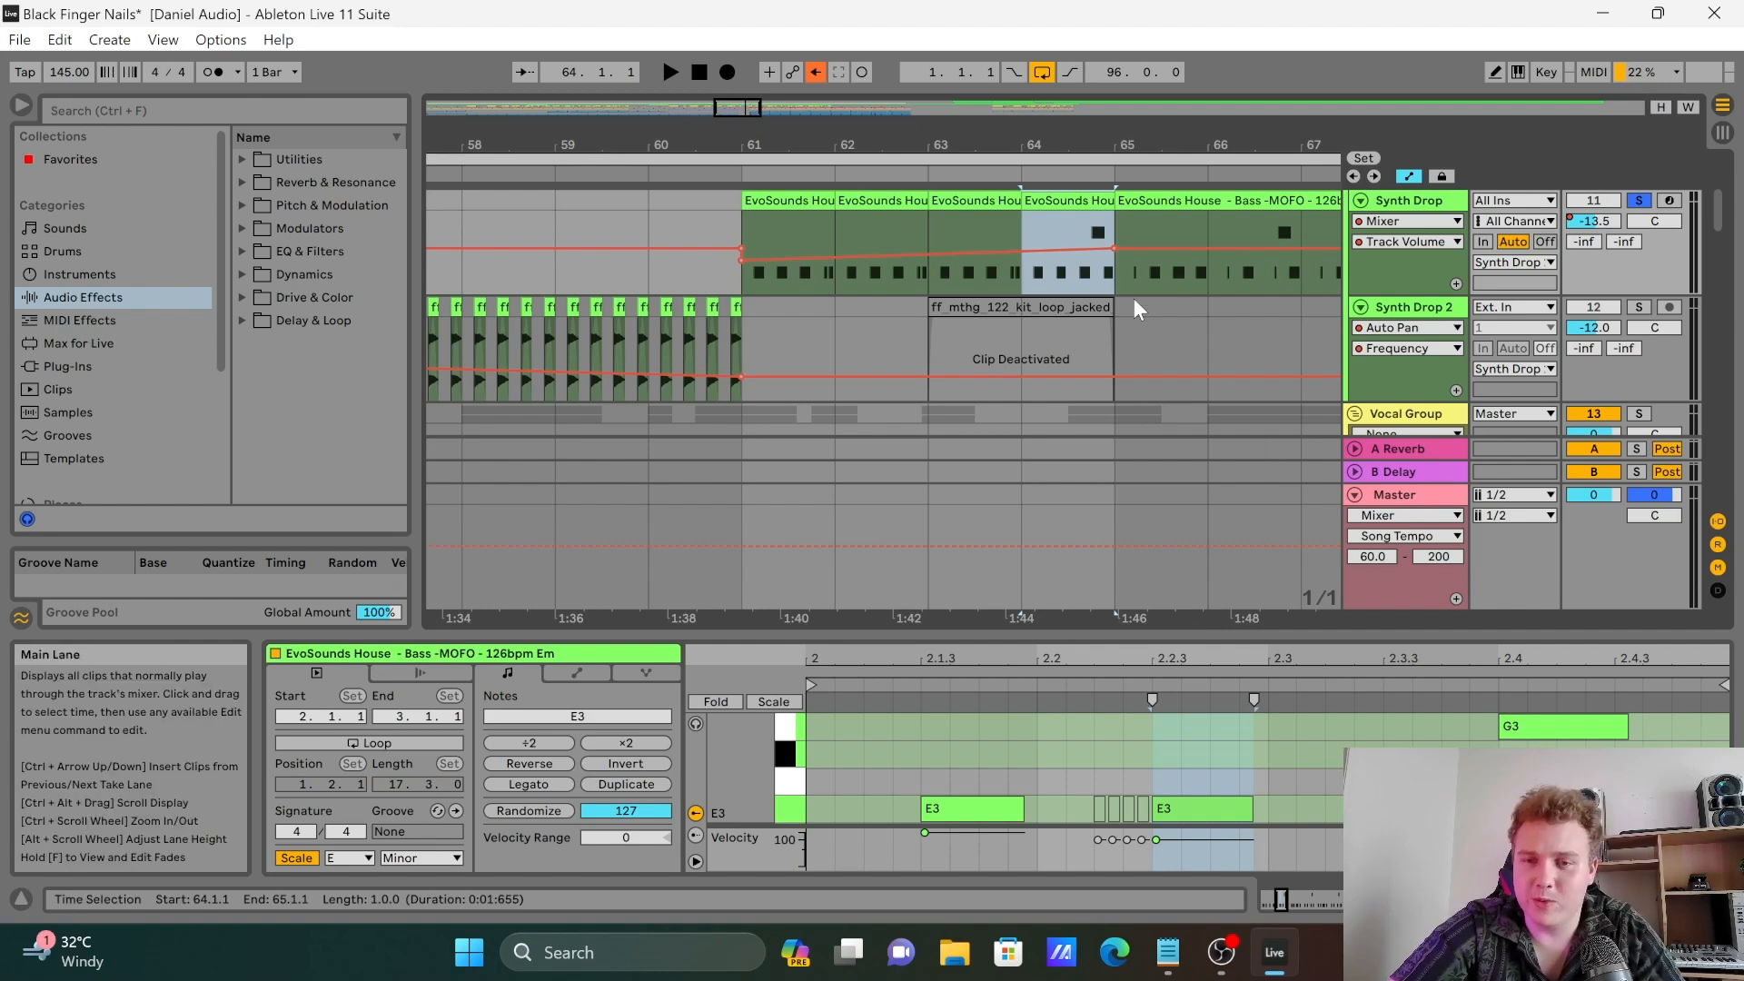
scroll(1134, 298, right, 3)
click(780, 313)
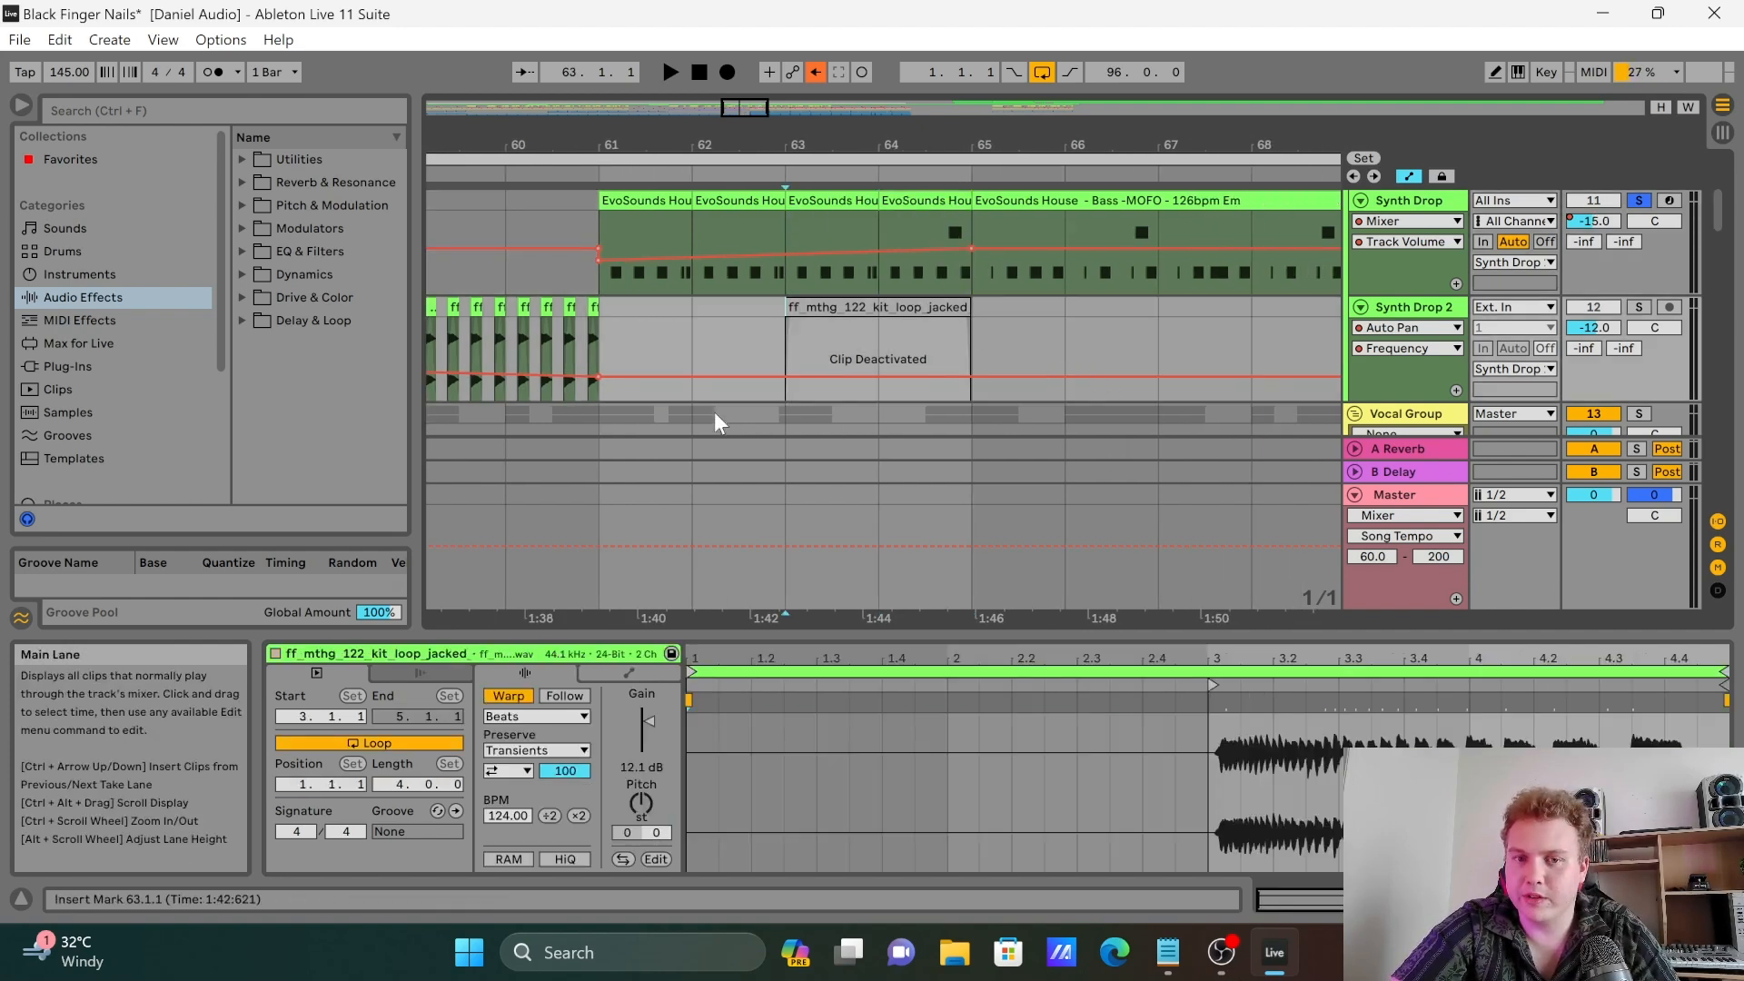
key(space)
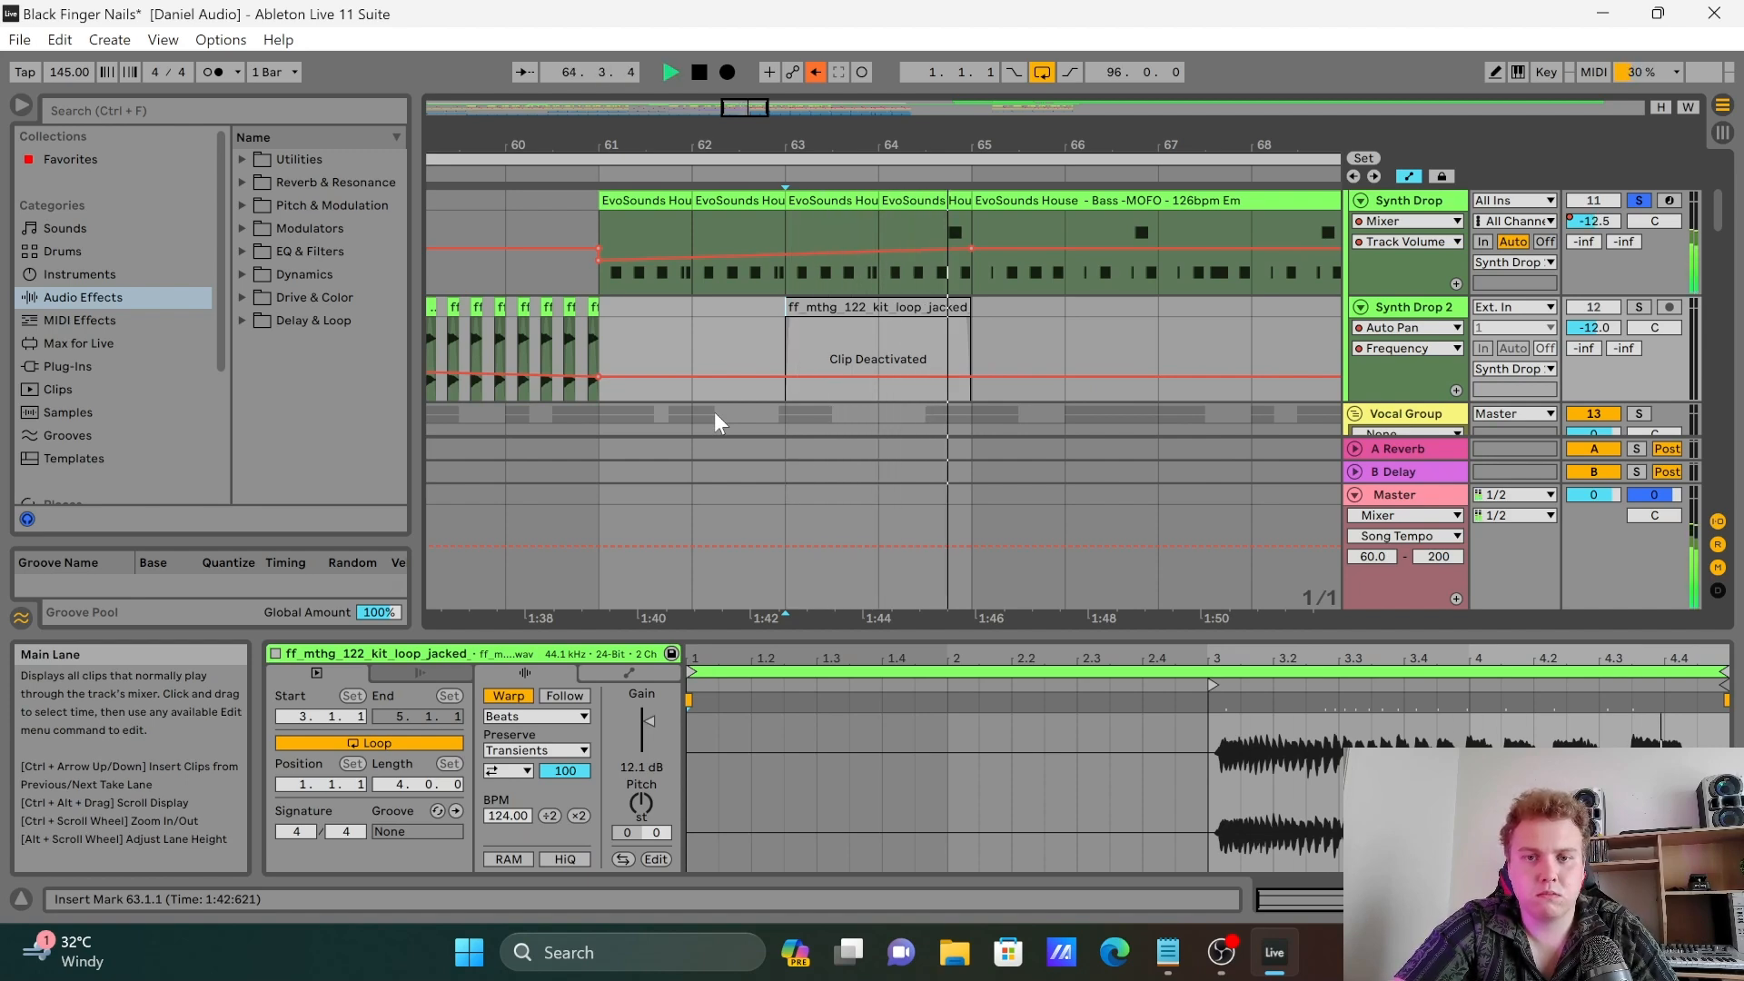
key(space)
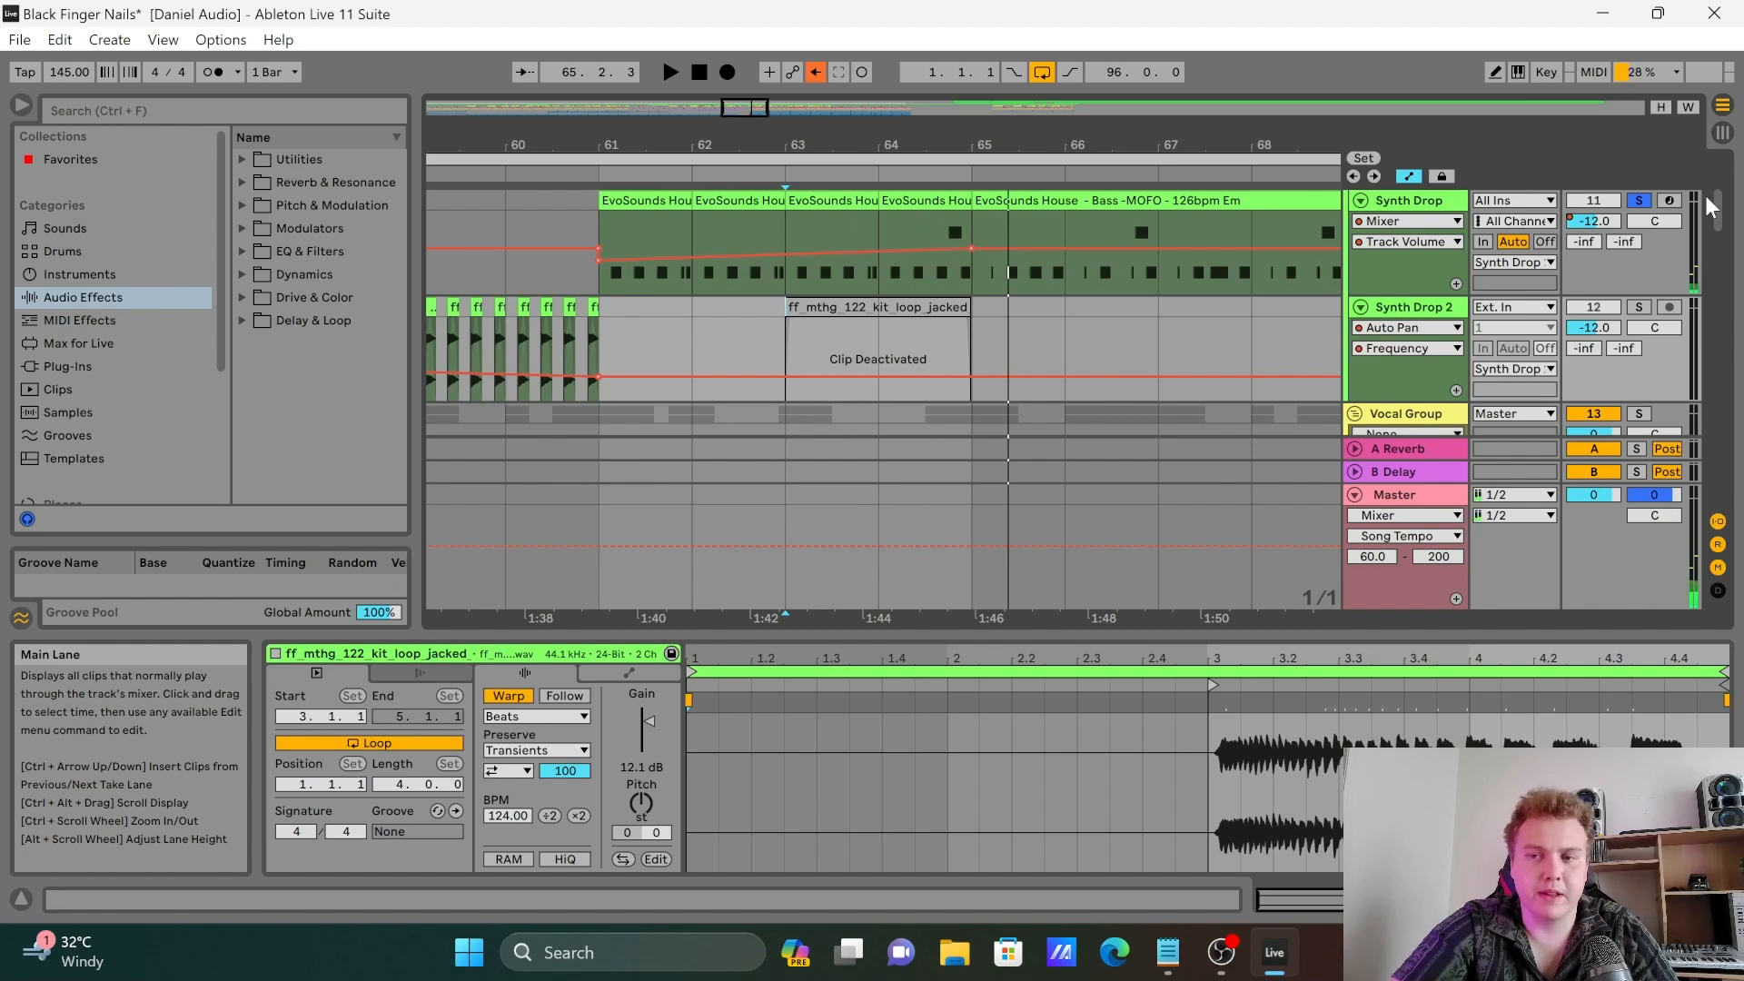
Step: Turn off solo on the Synth Drop track and play the full mix from bar 63
click(1639, 199)
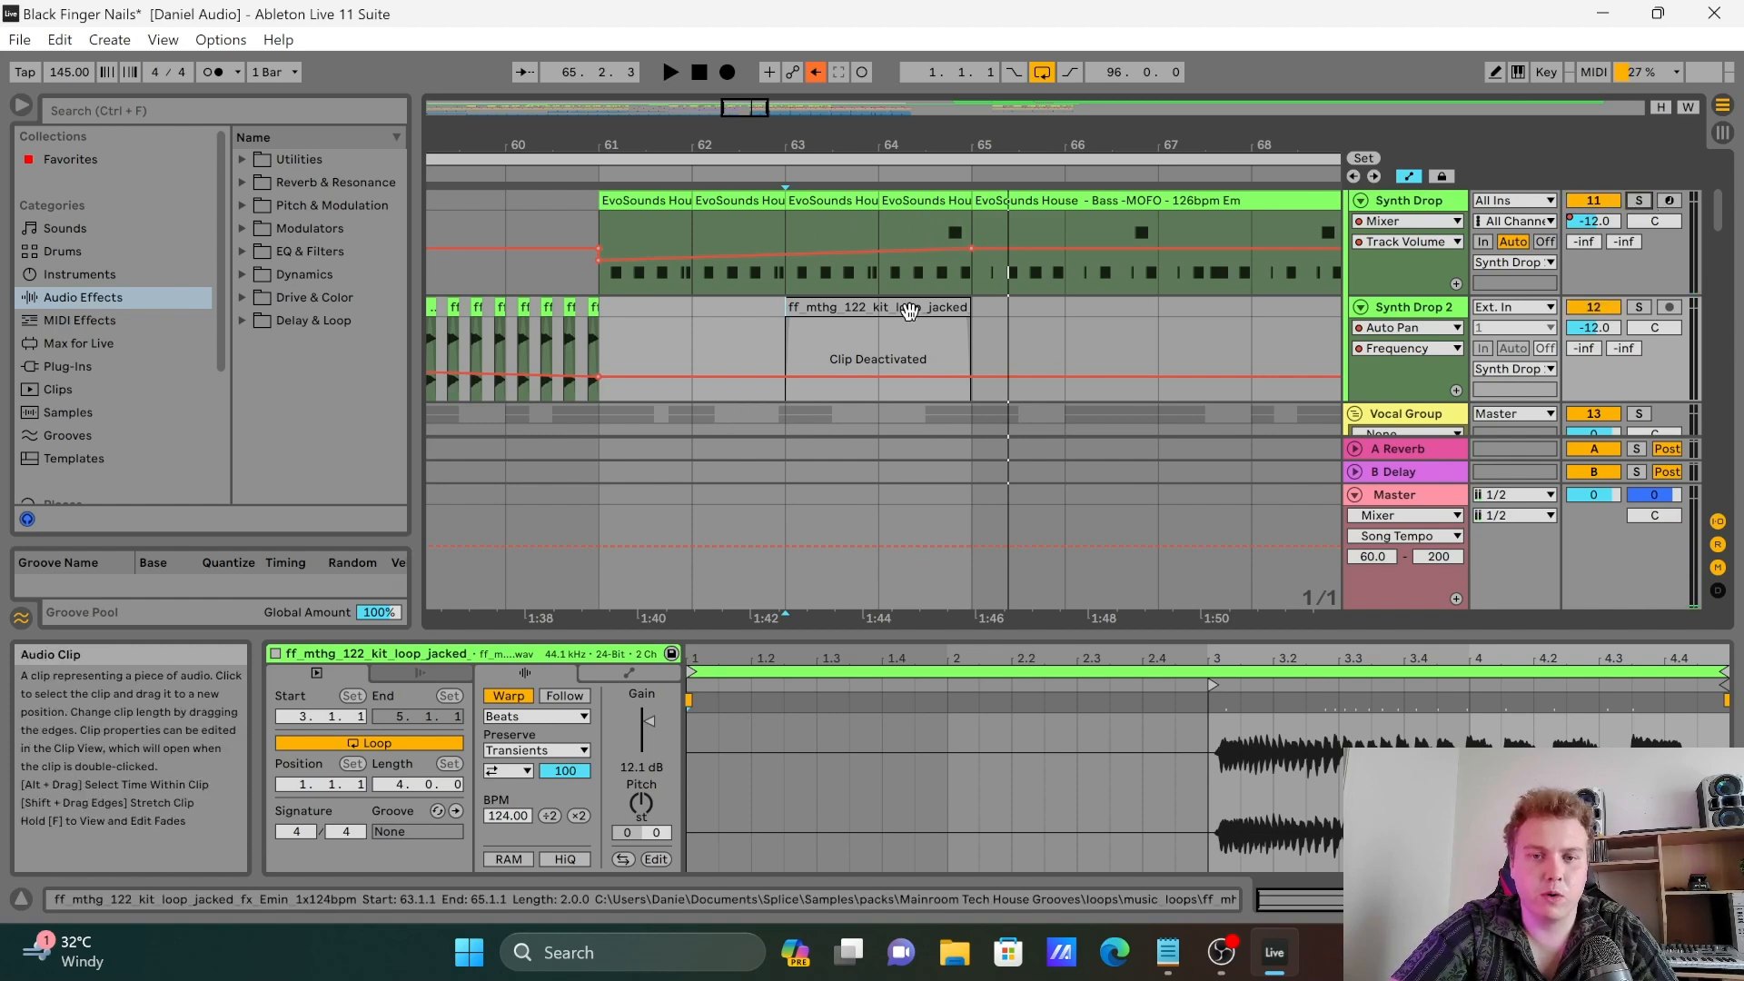
click(789, 319)
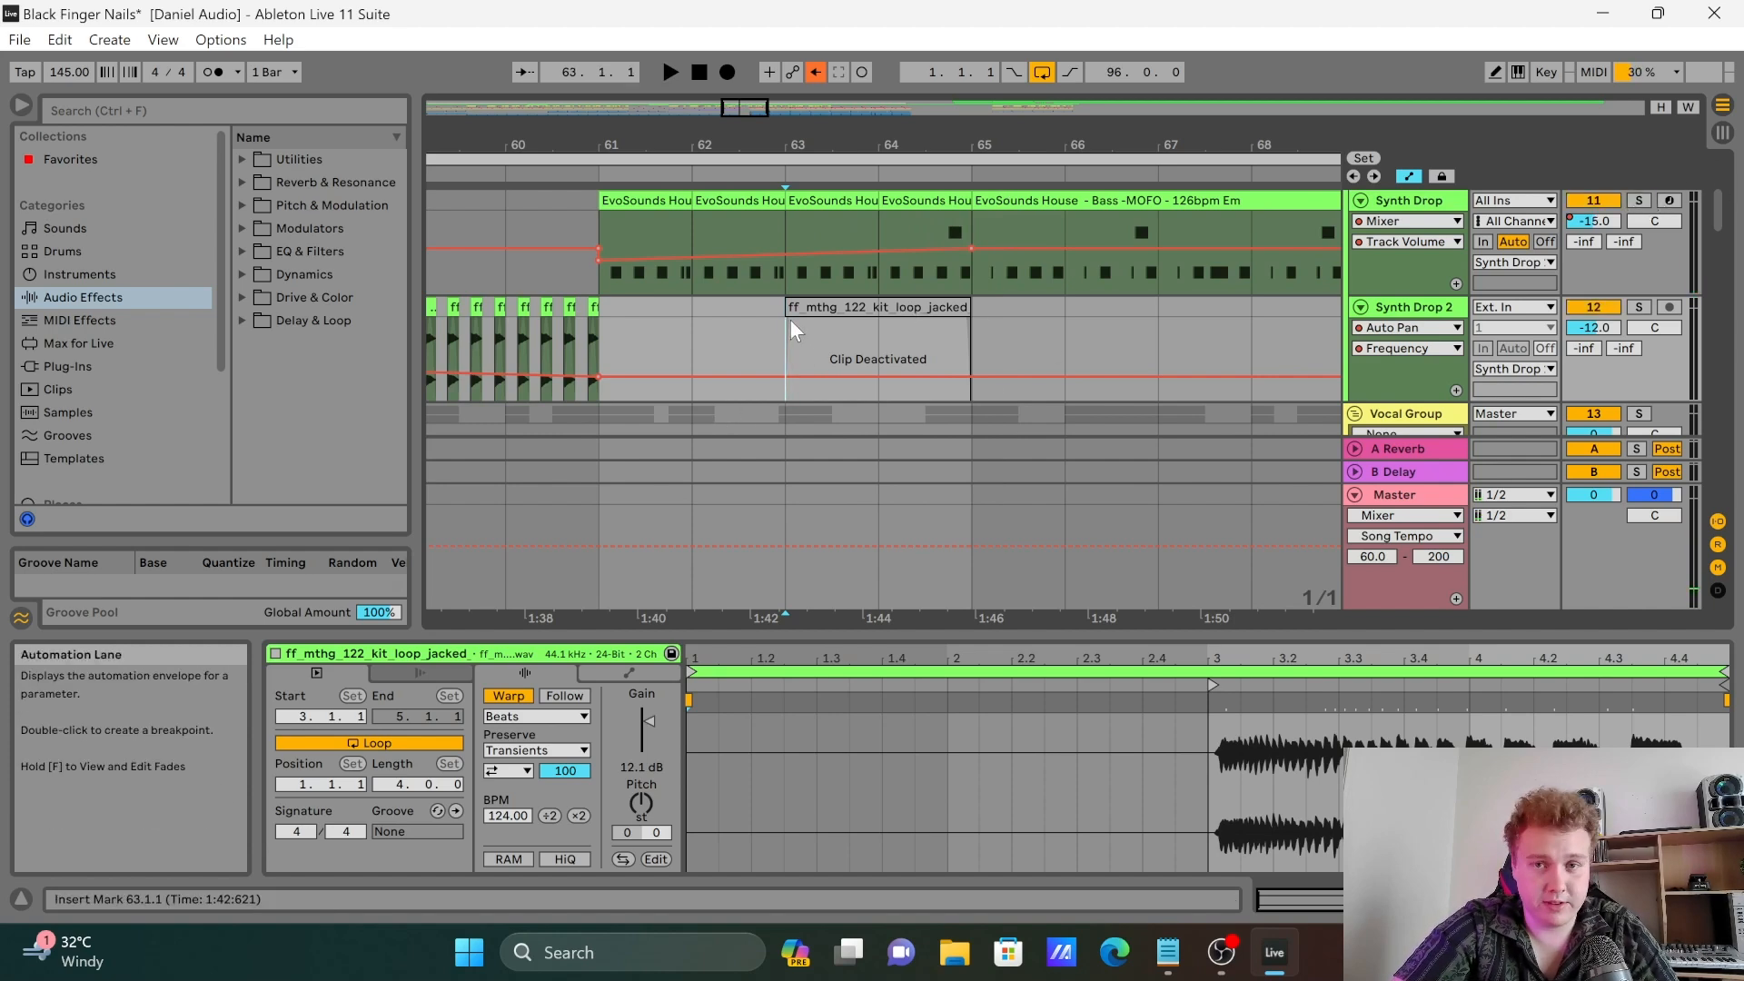
key(space)
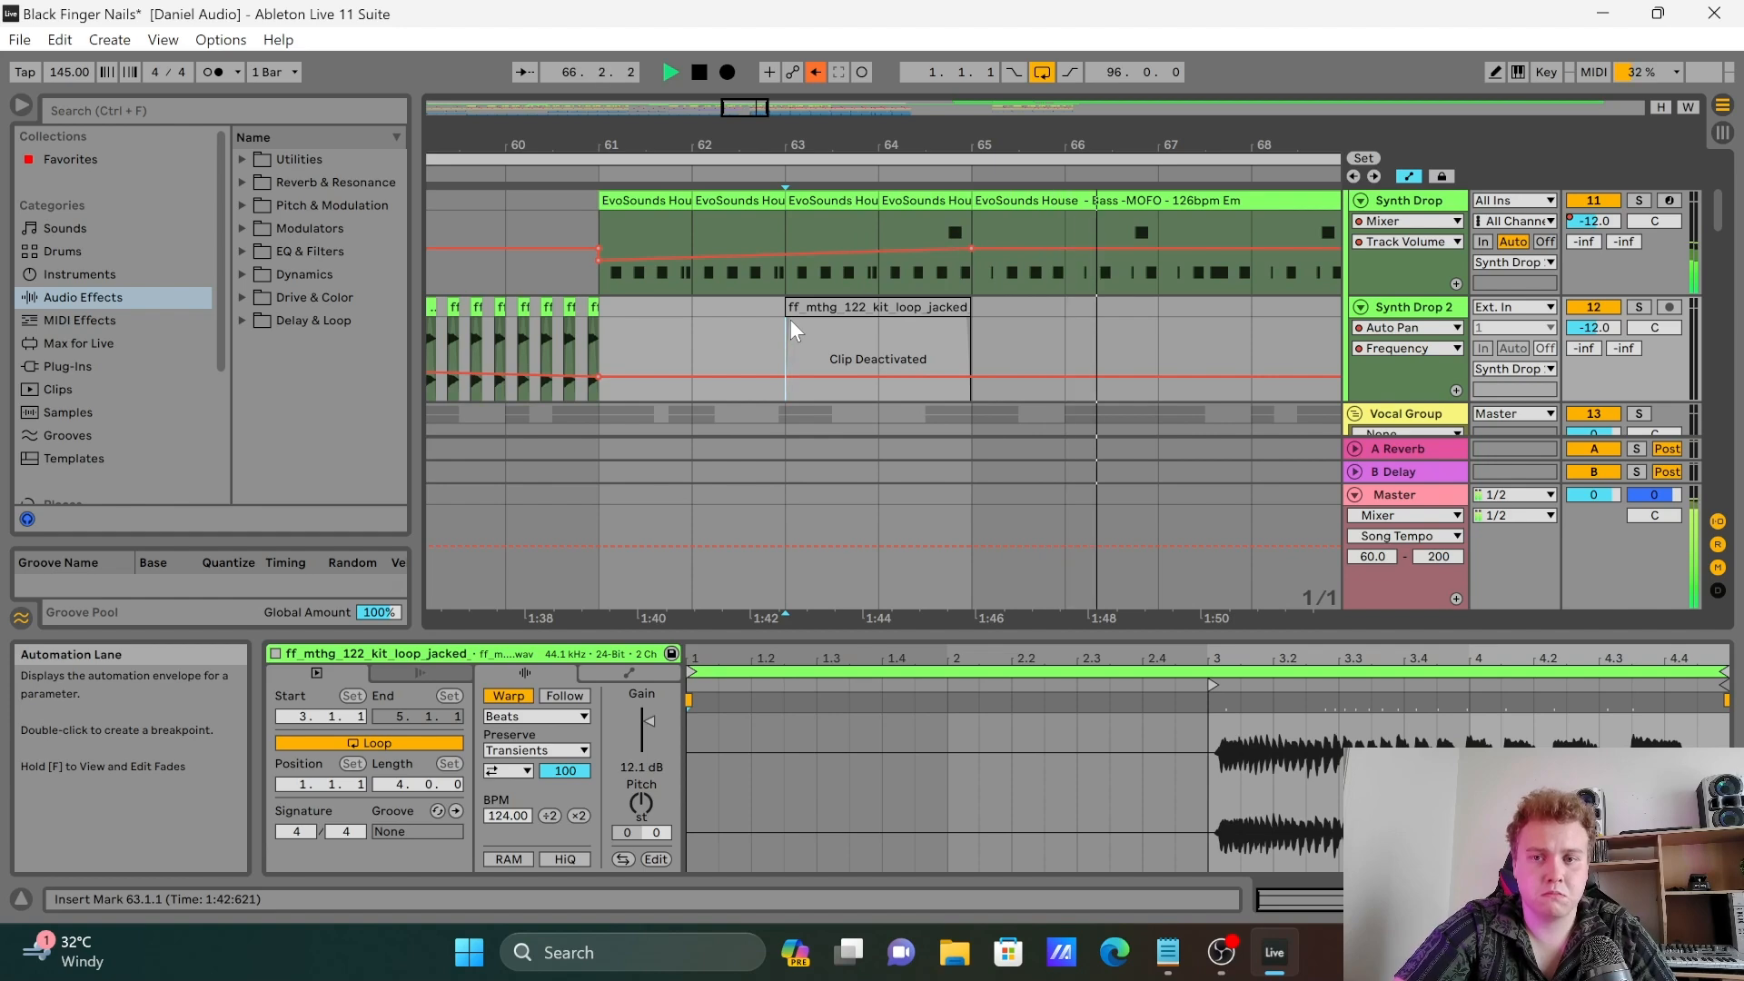
key(space)
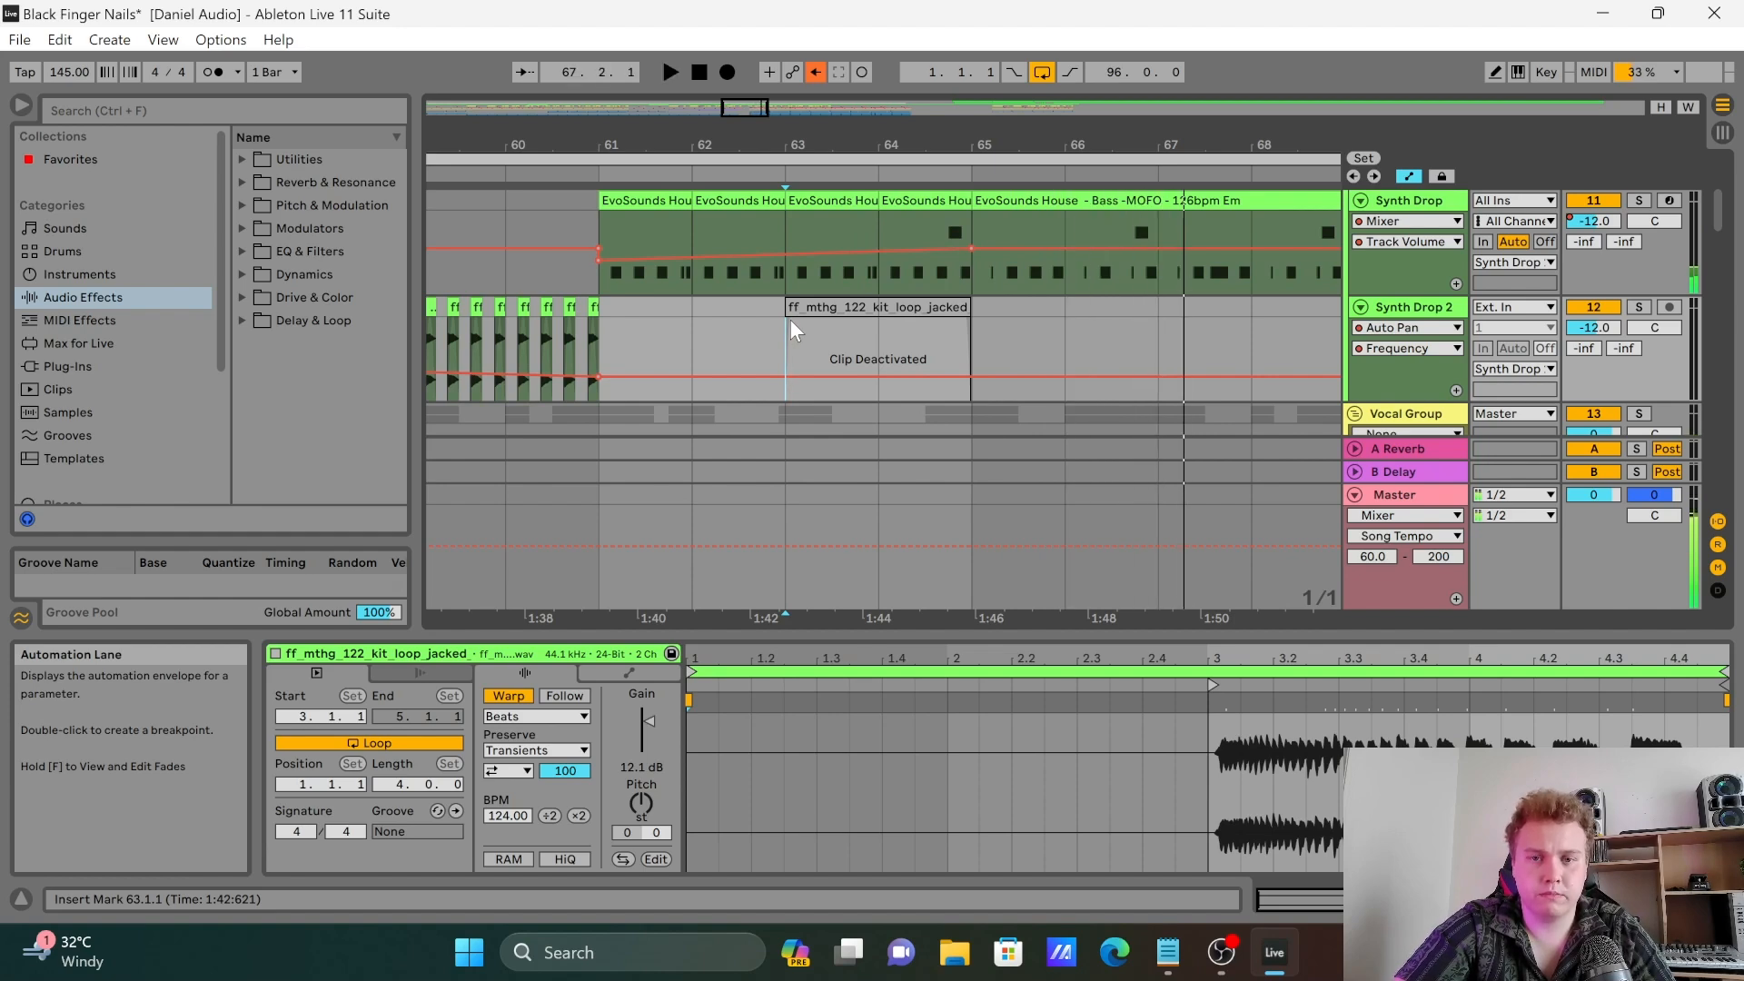
Step: Examine the Master device chain from Limiter to SPAN and the Utility Gain automation between bars 49 and 65
scroll(1124, 342, up, 3)
scroll(1124, 343, down, 5)
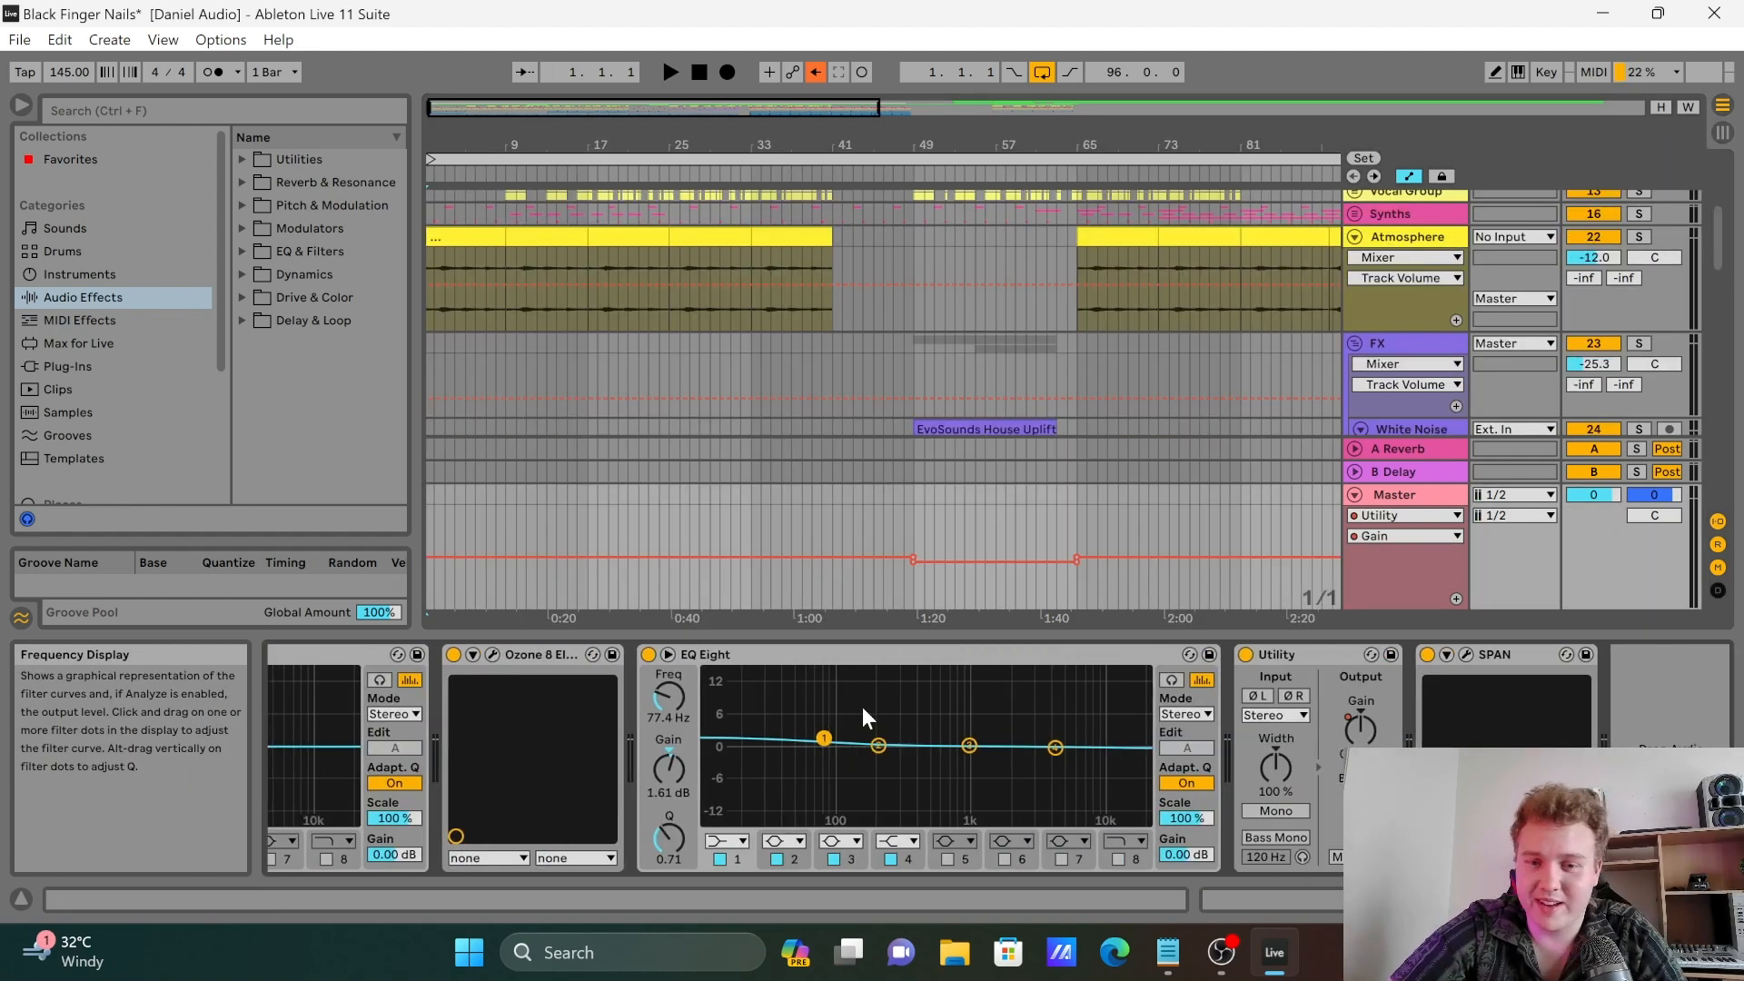
scroll(863, 707, left, 8)
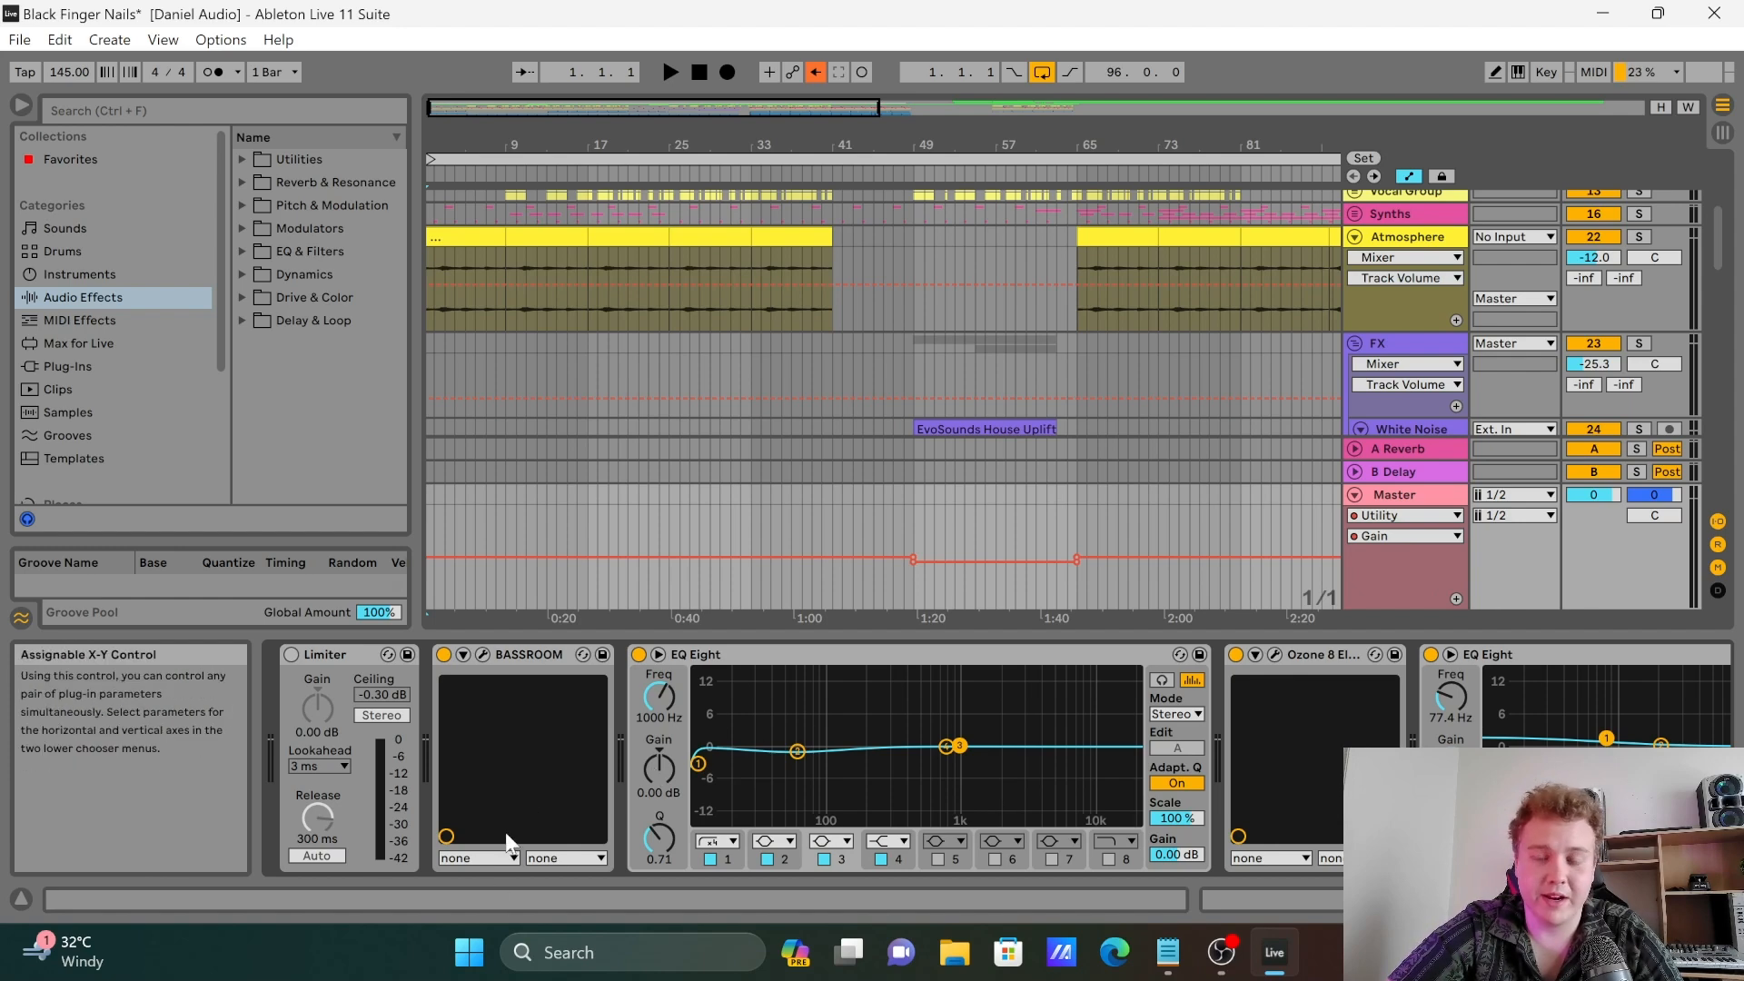
scroll(1143, 770, right, 6)
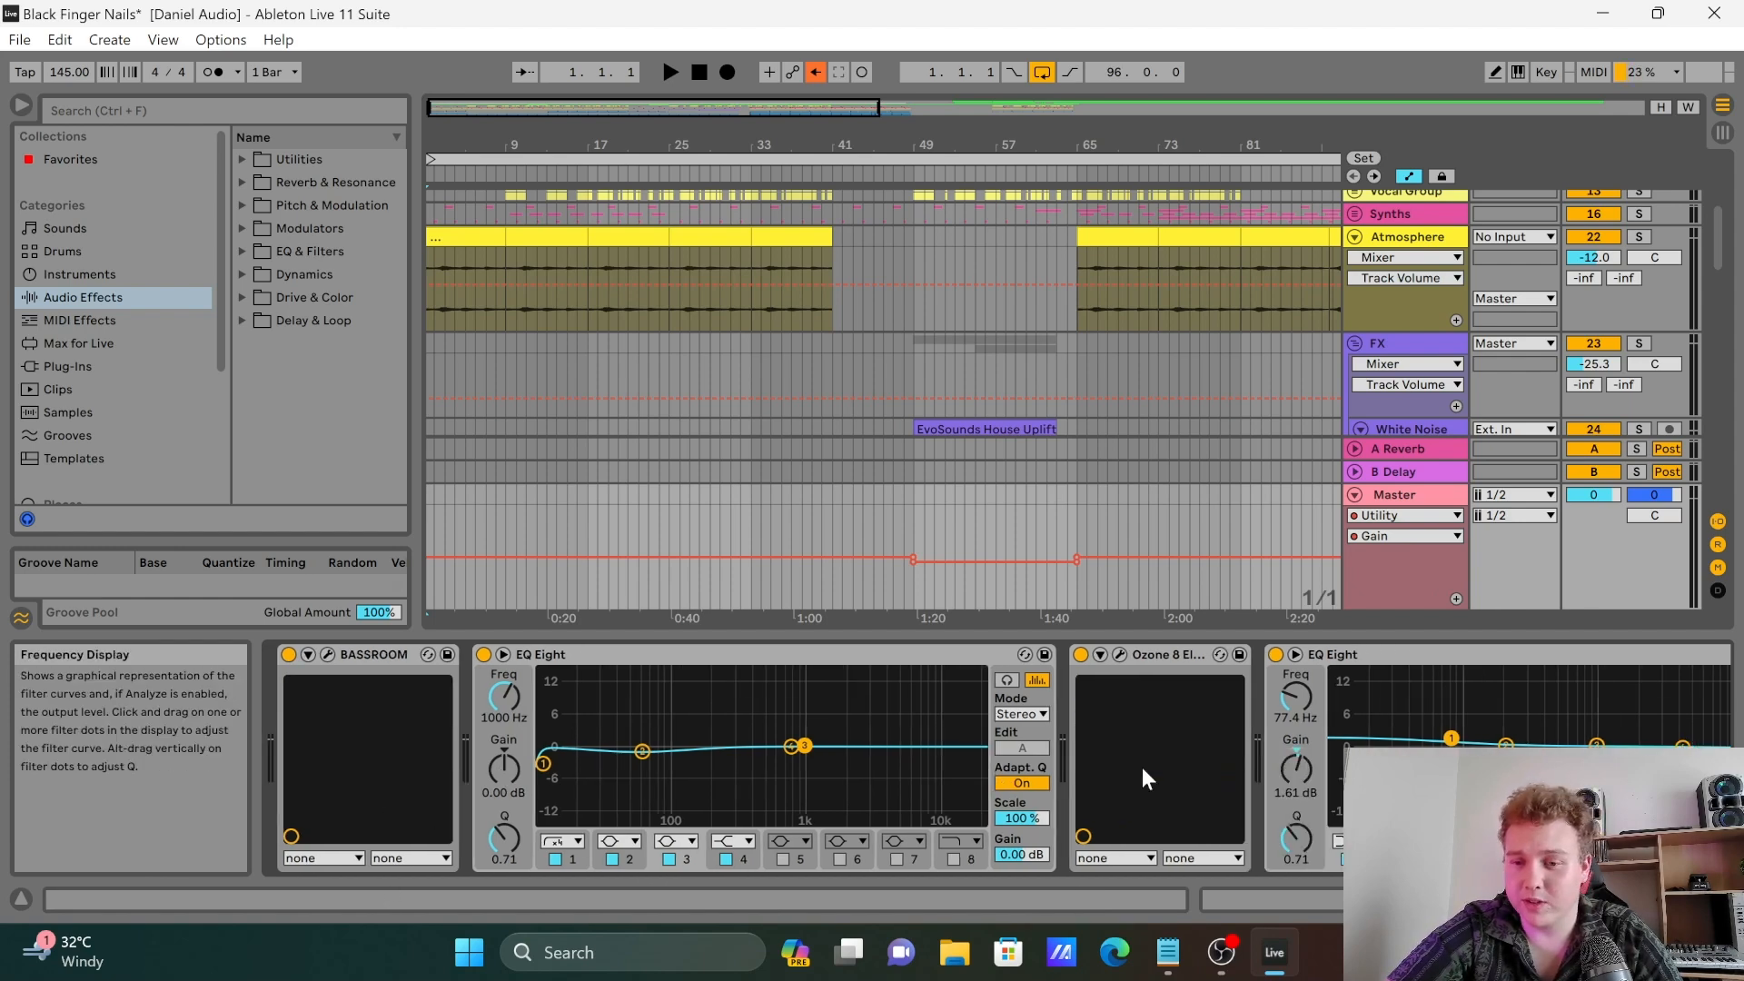
scroll(1141, 766, right, 10)
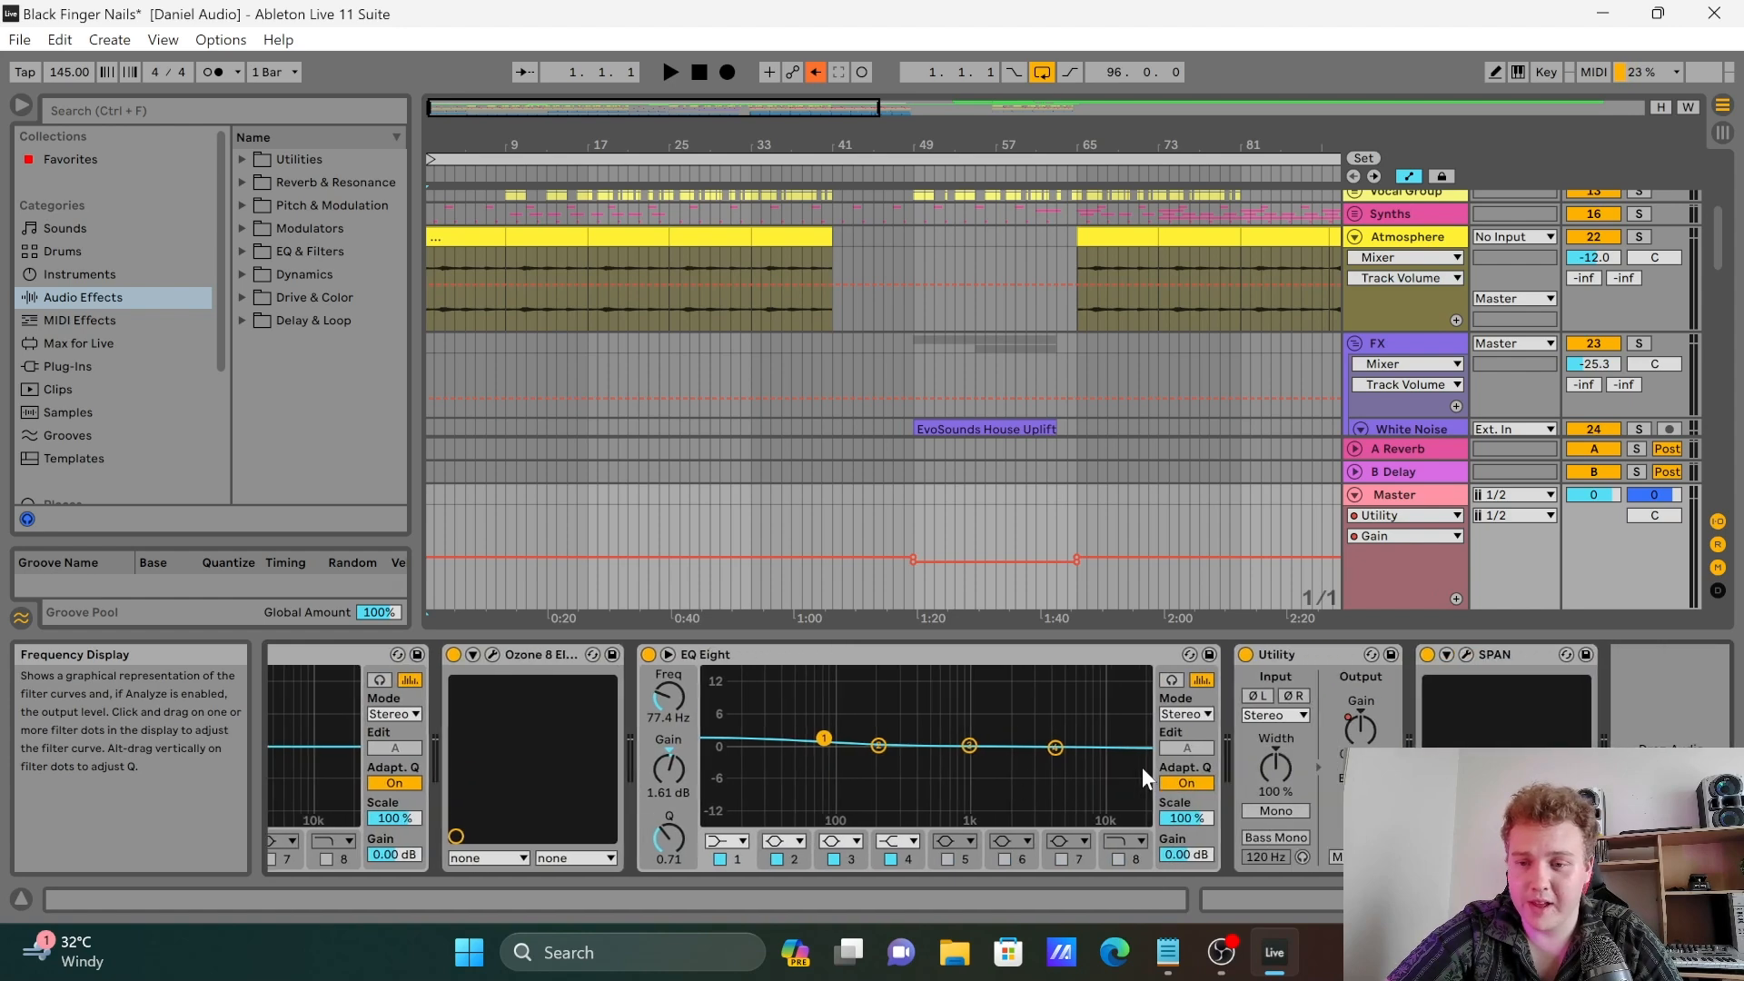
click(1360, 727)
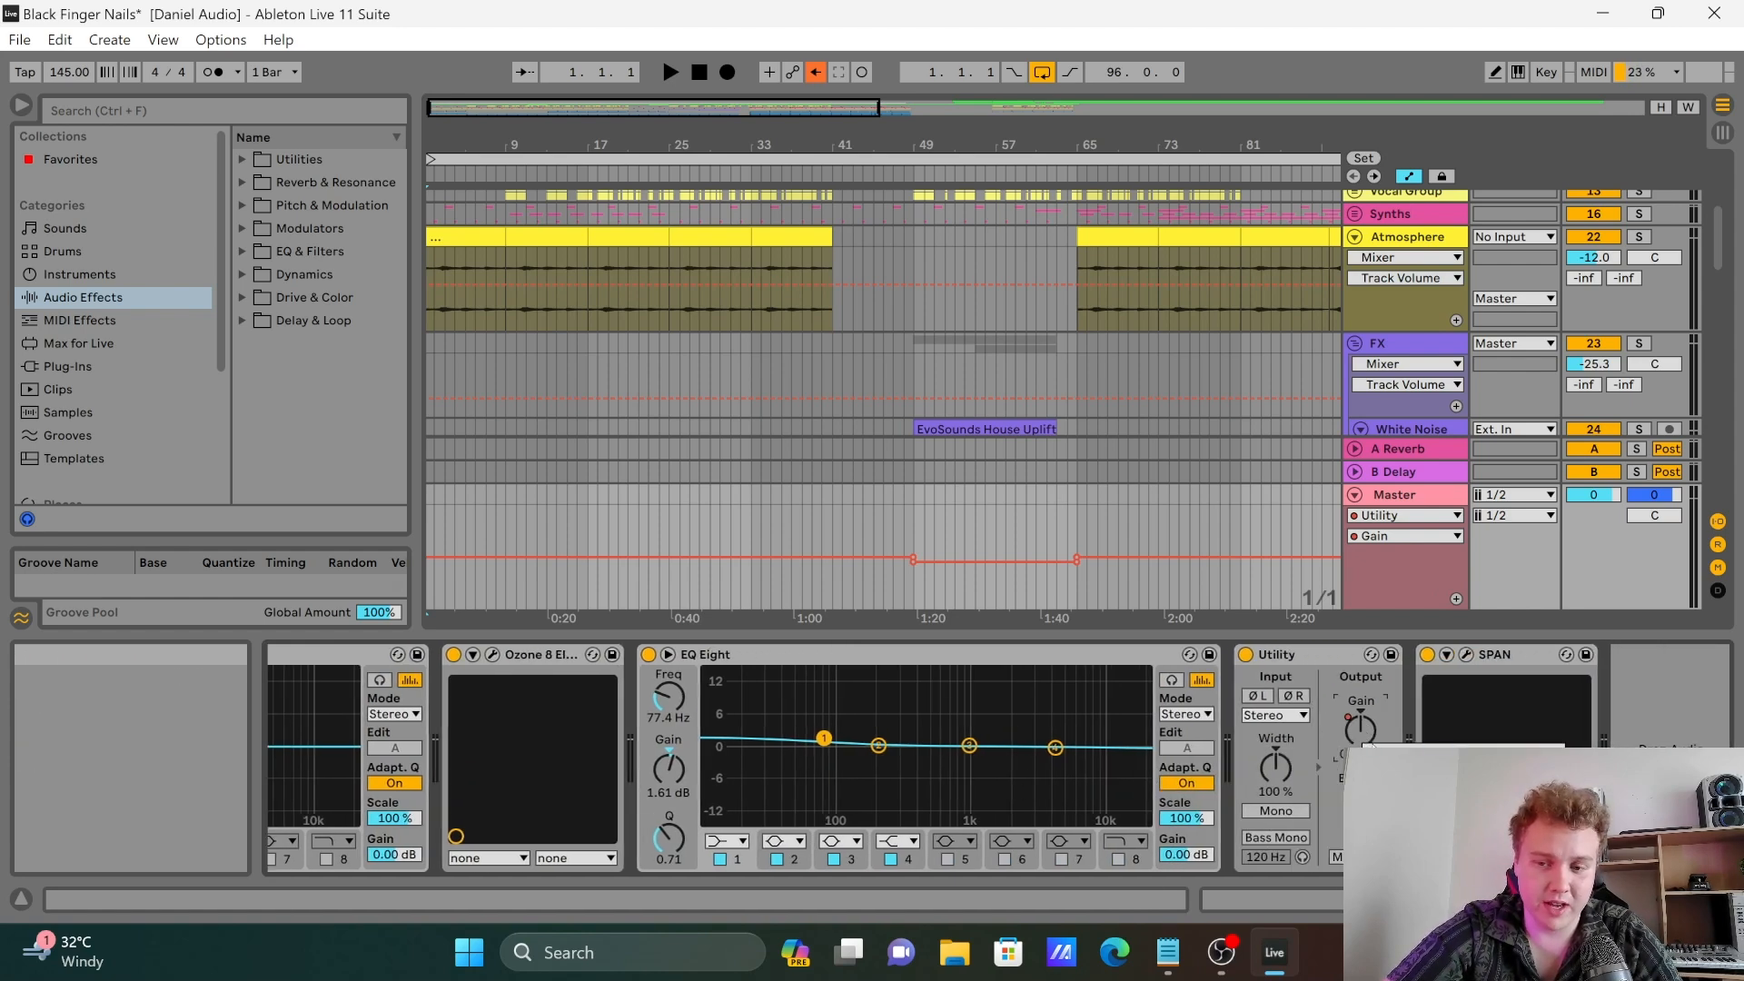
drag(1031, 146, 1032, 177)
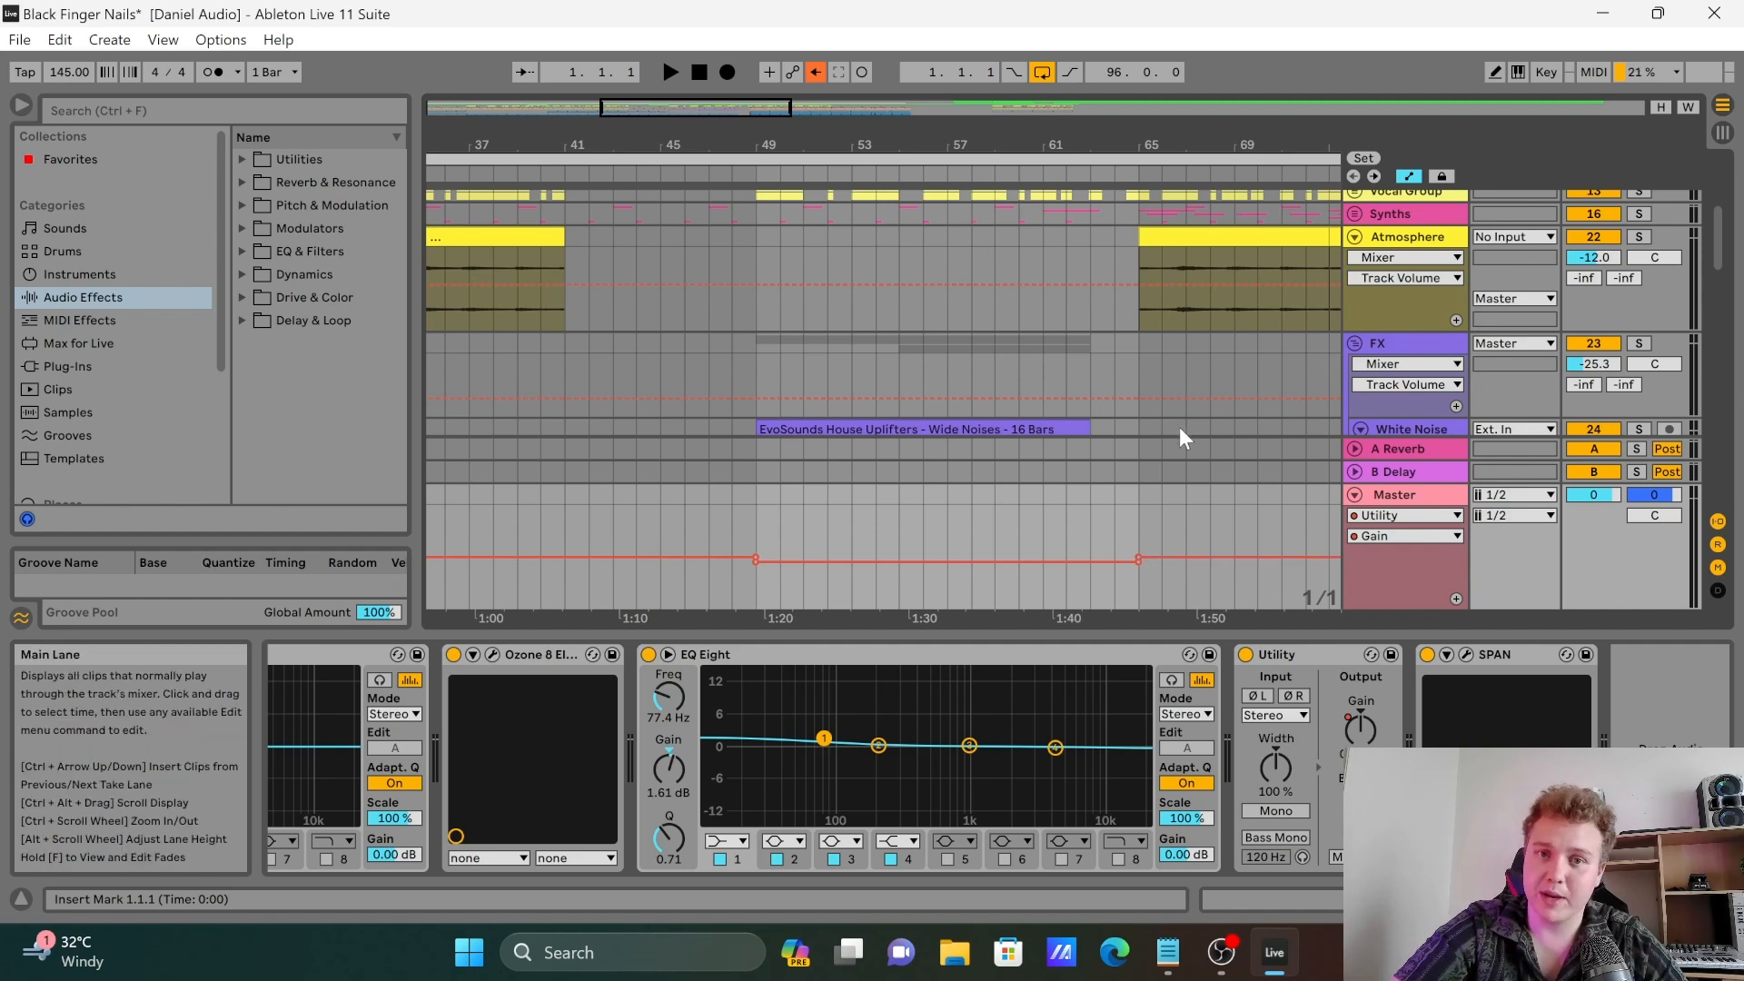
Step: Open SPAN on the Master, move its window clear of the drop, and set the playback start to bar 65
click(1466, 654)
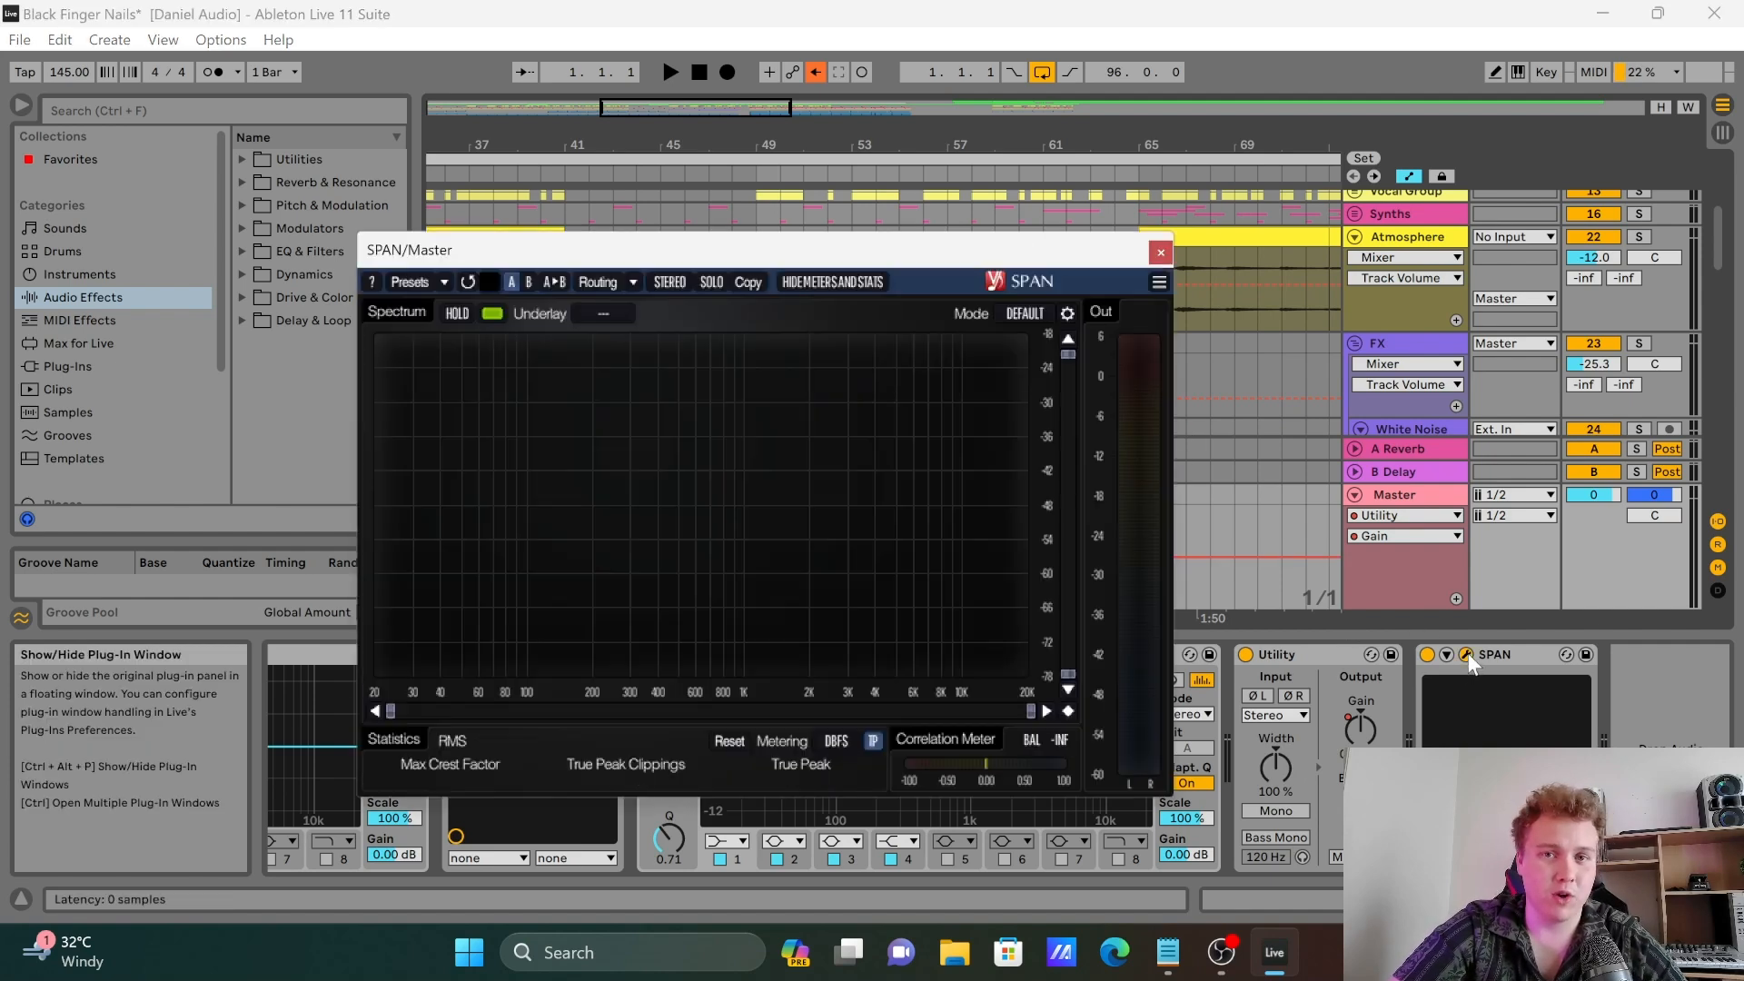
drag(1082, 261, 759, 151)
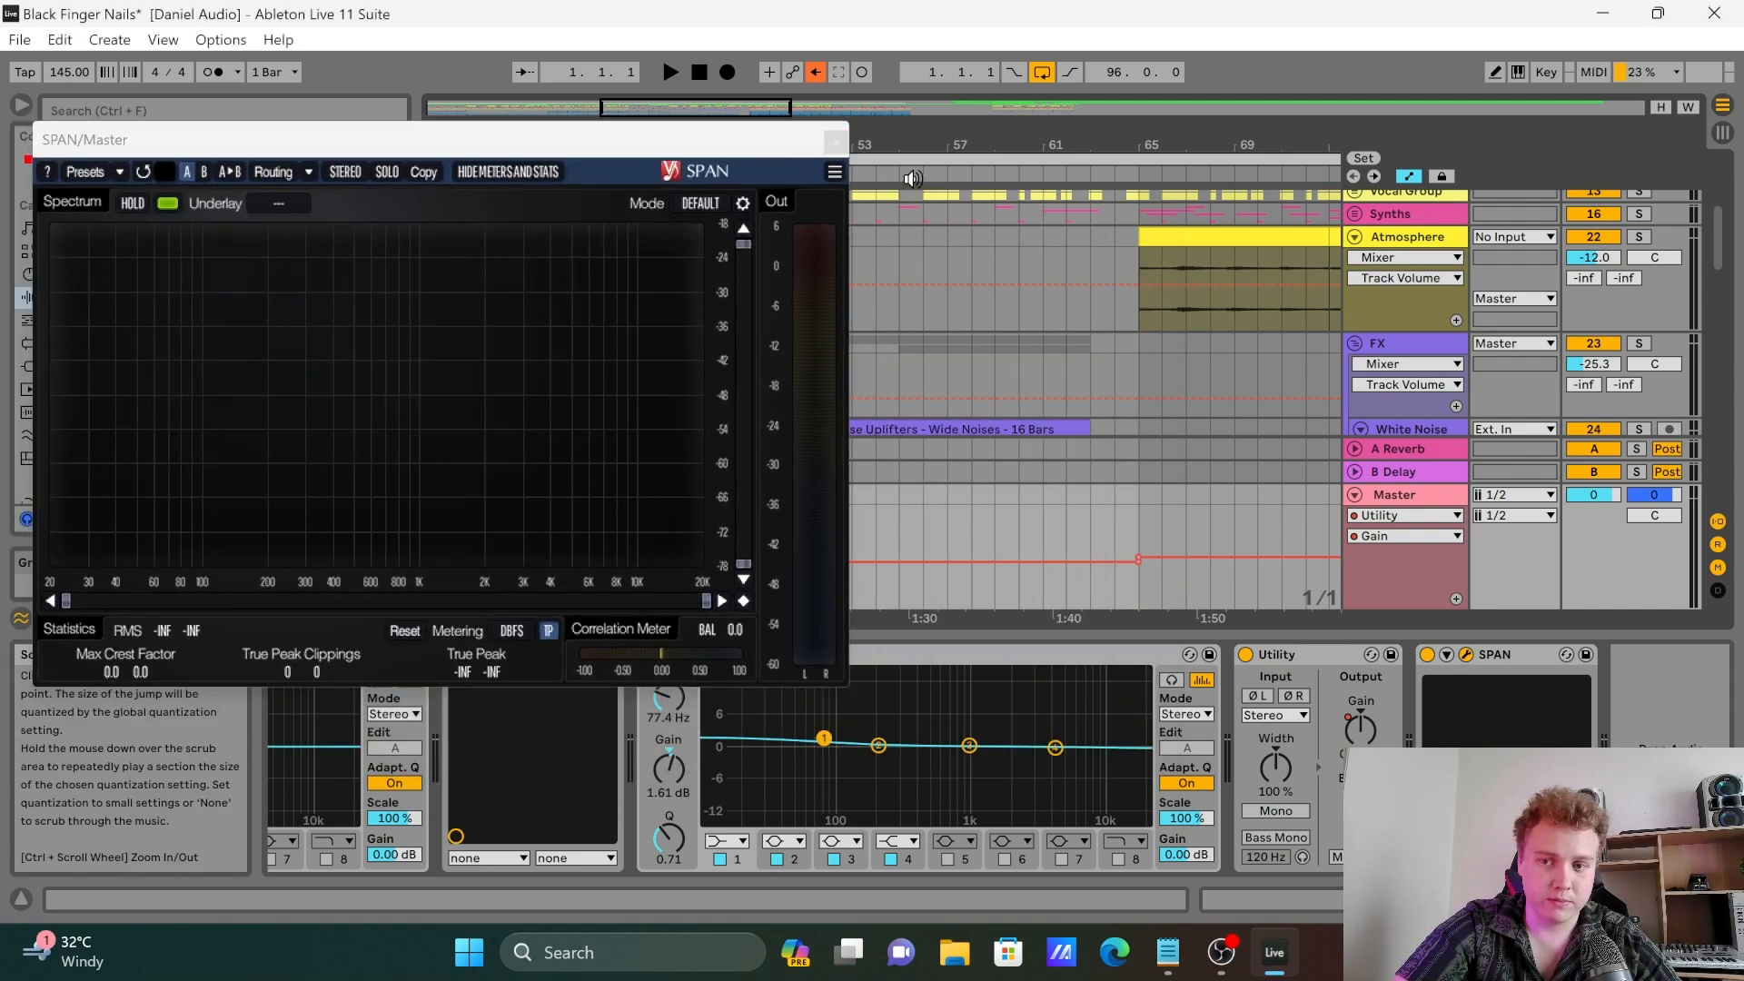
click(1010, 374)
click(1408, 495)
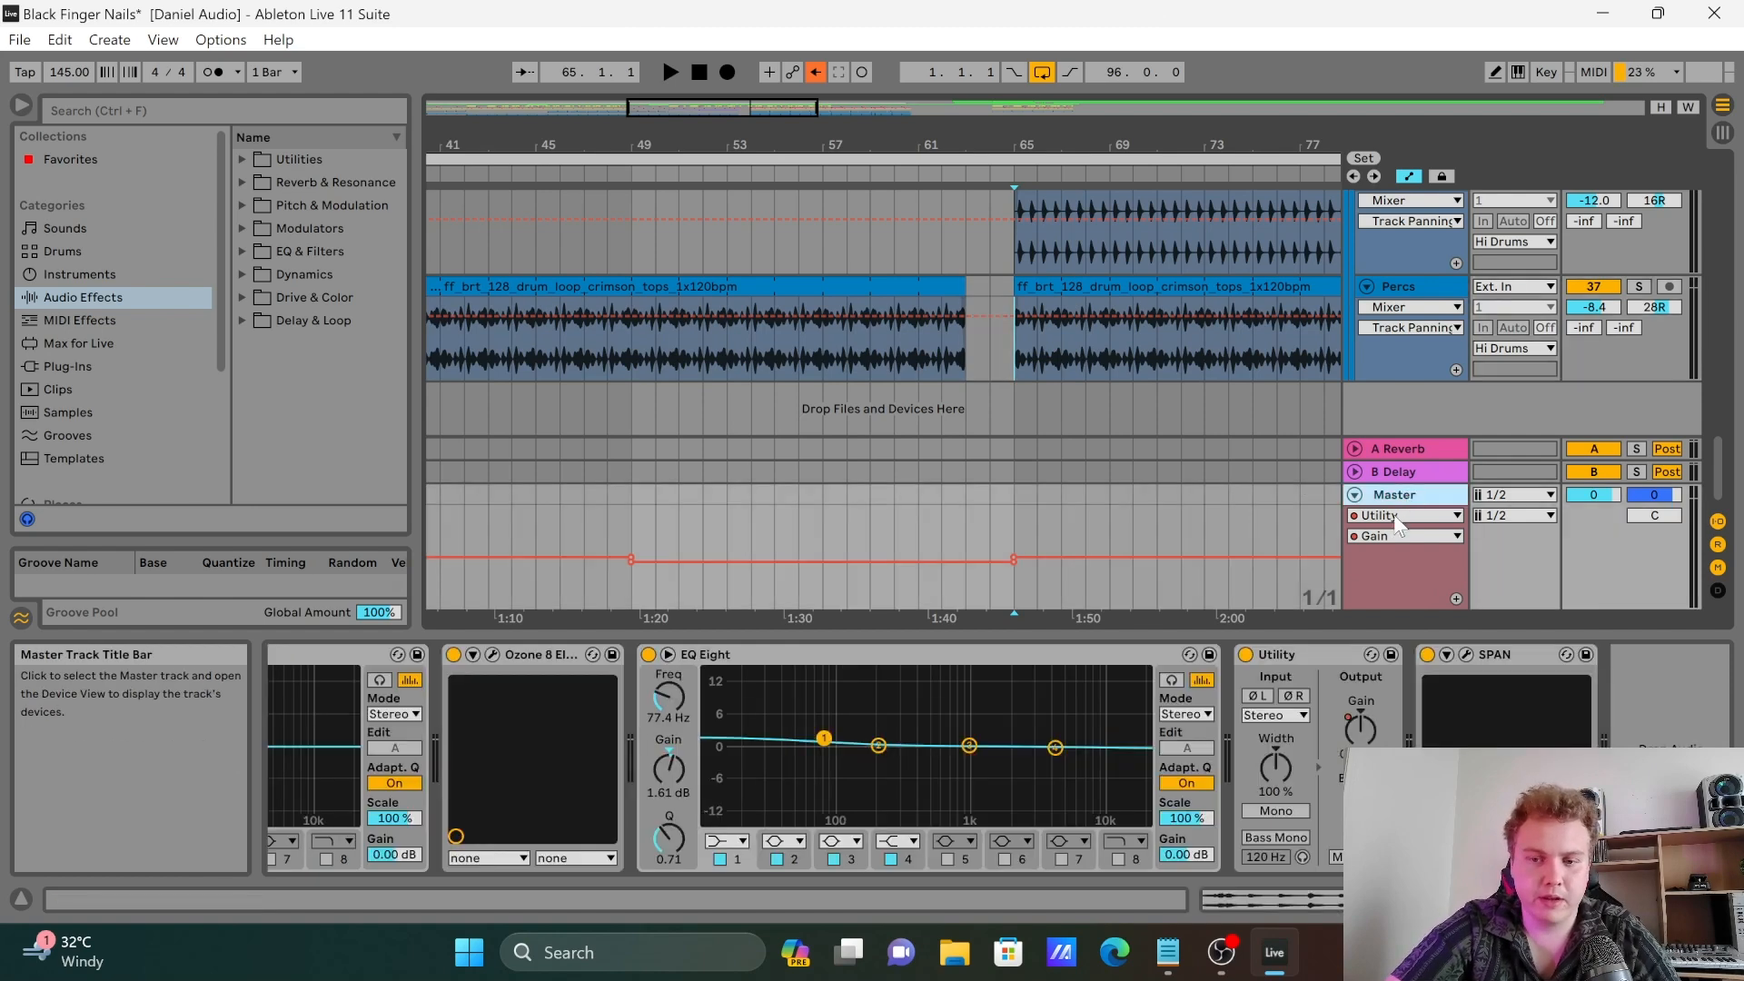
Step: Reopen SPAN on the Master and watch its spectrum and output level while playing the mix from bar 65
click(1466, 654)
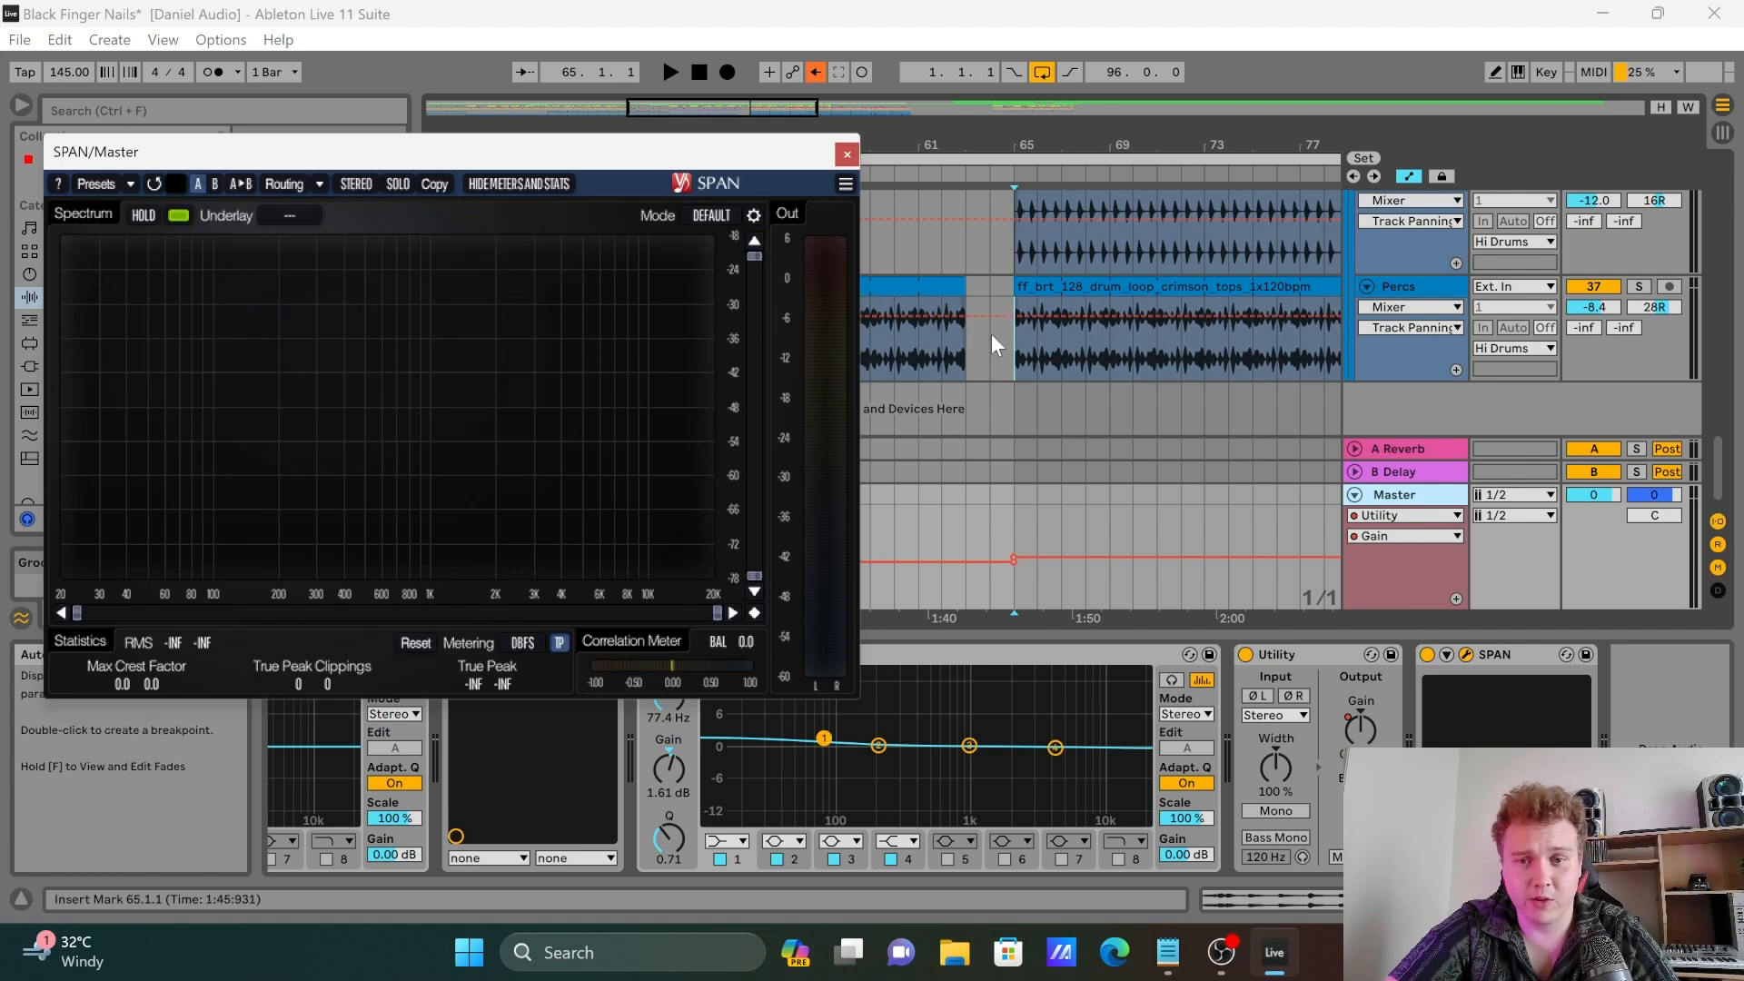
click(985, 368)
click(1004, 373)
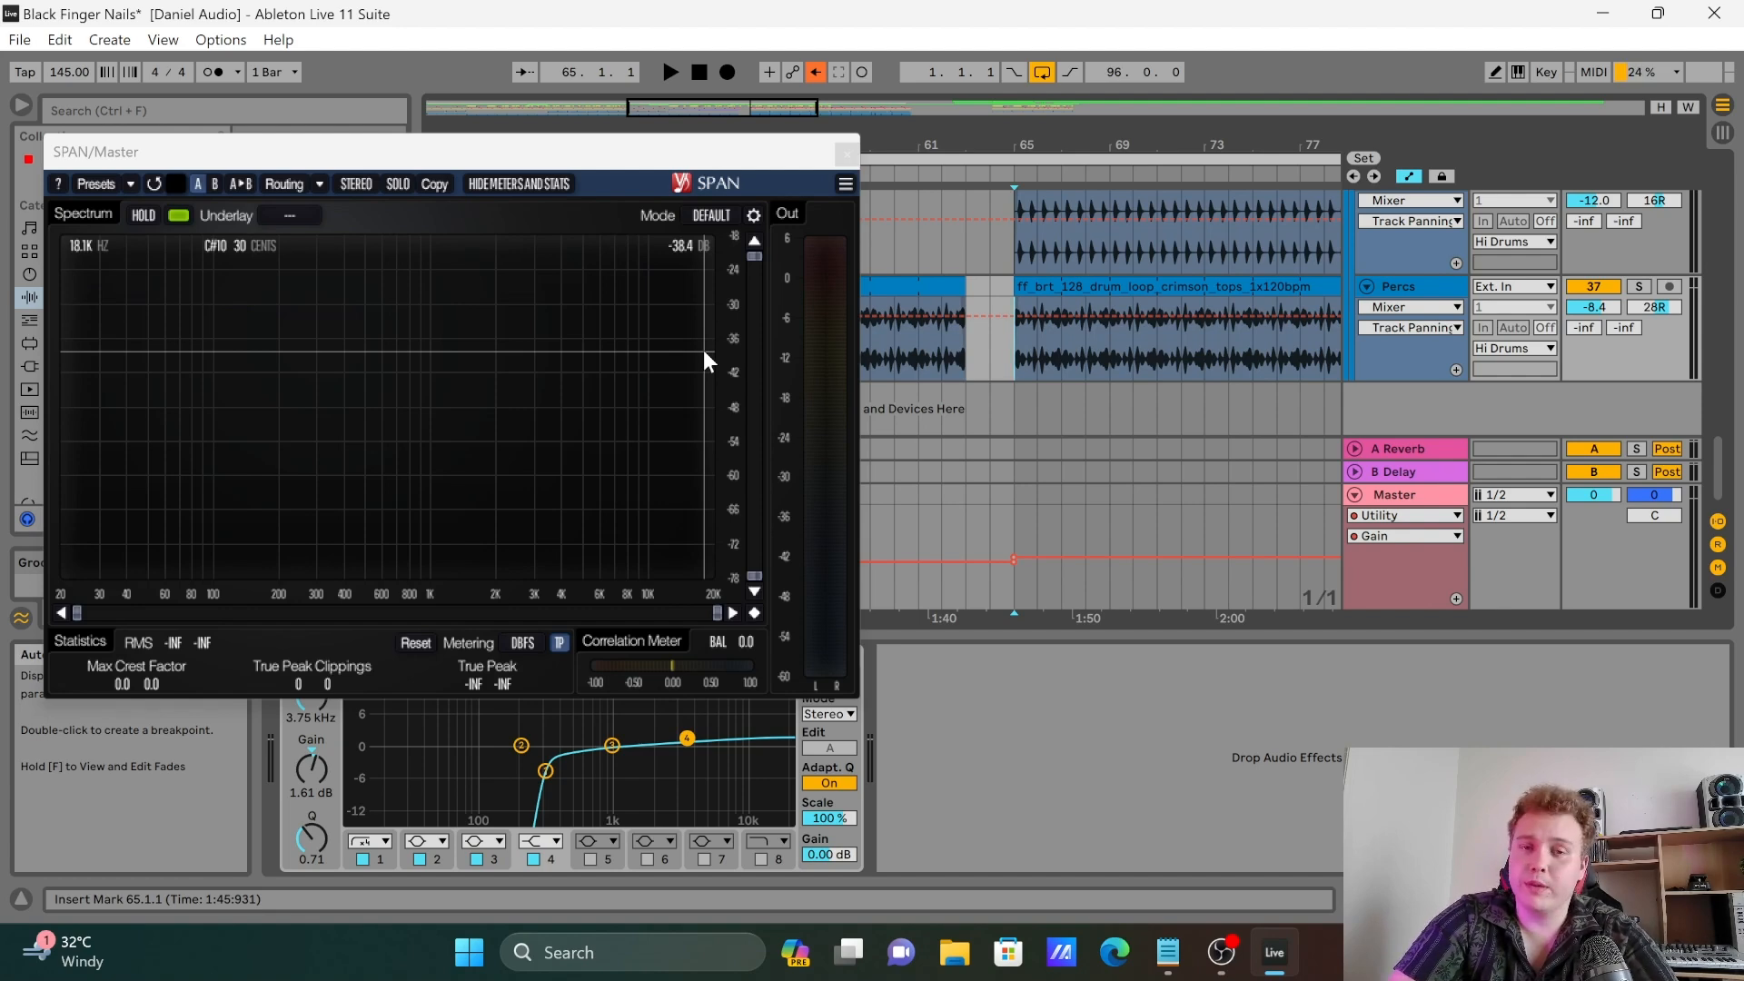
key(space)
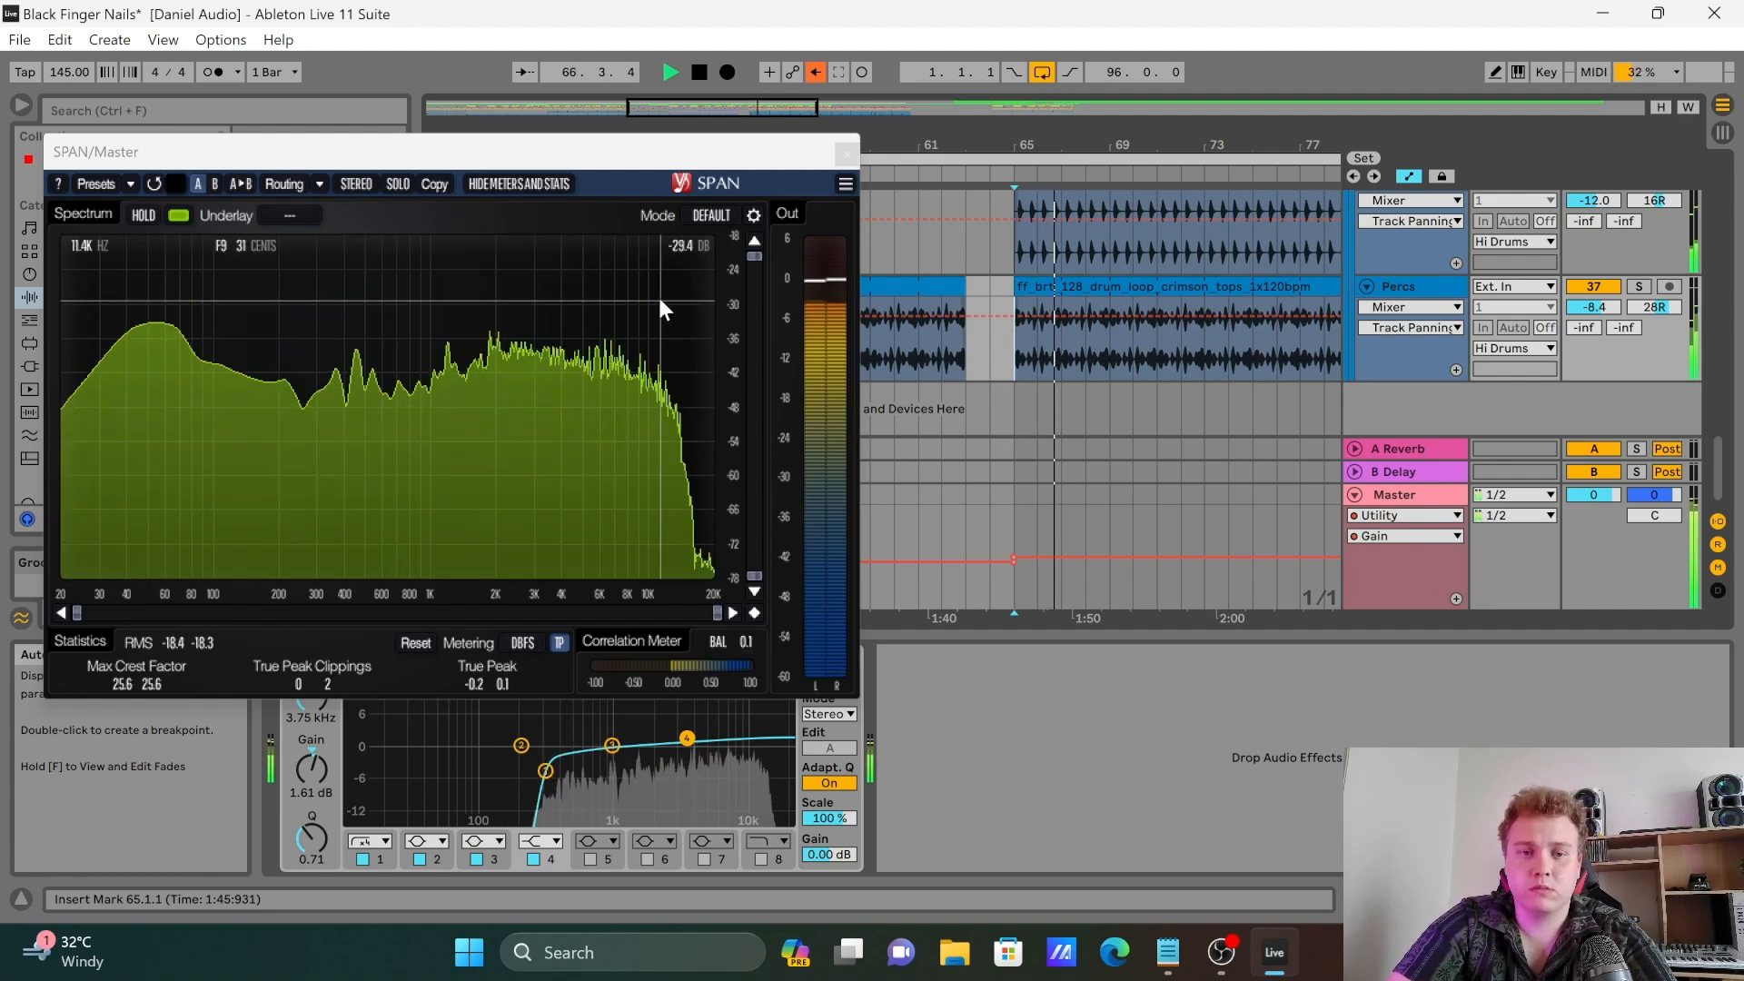
key(space)
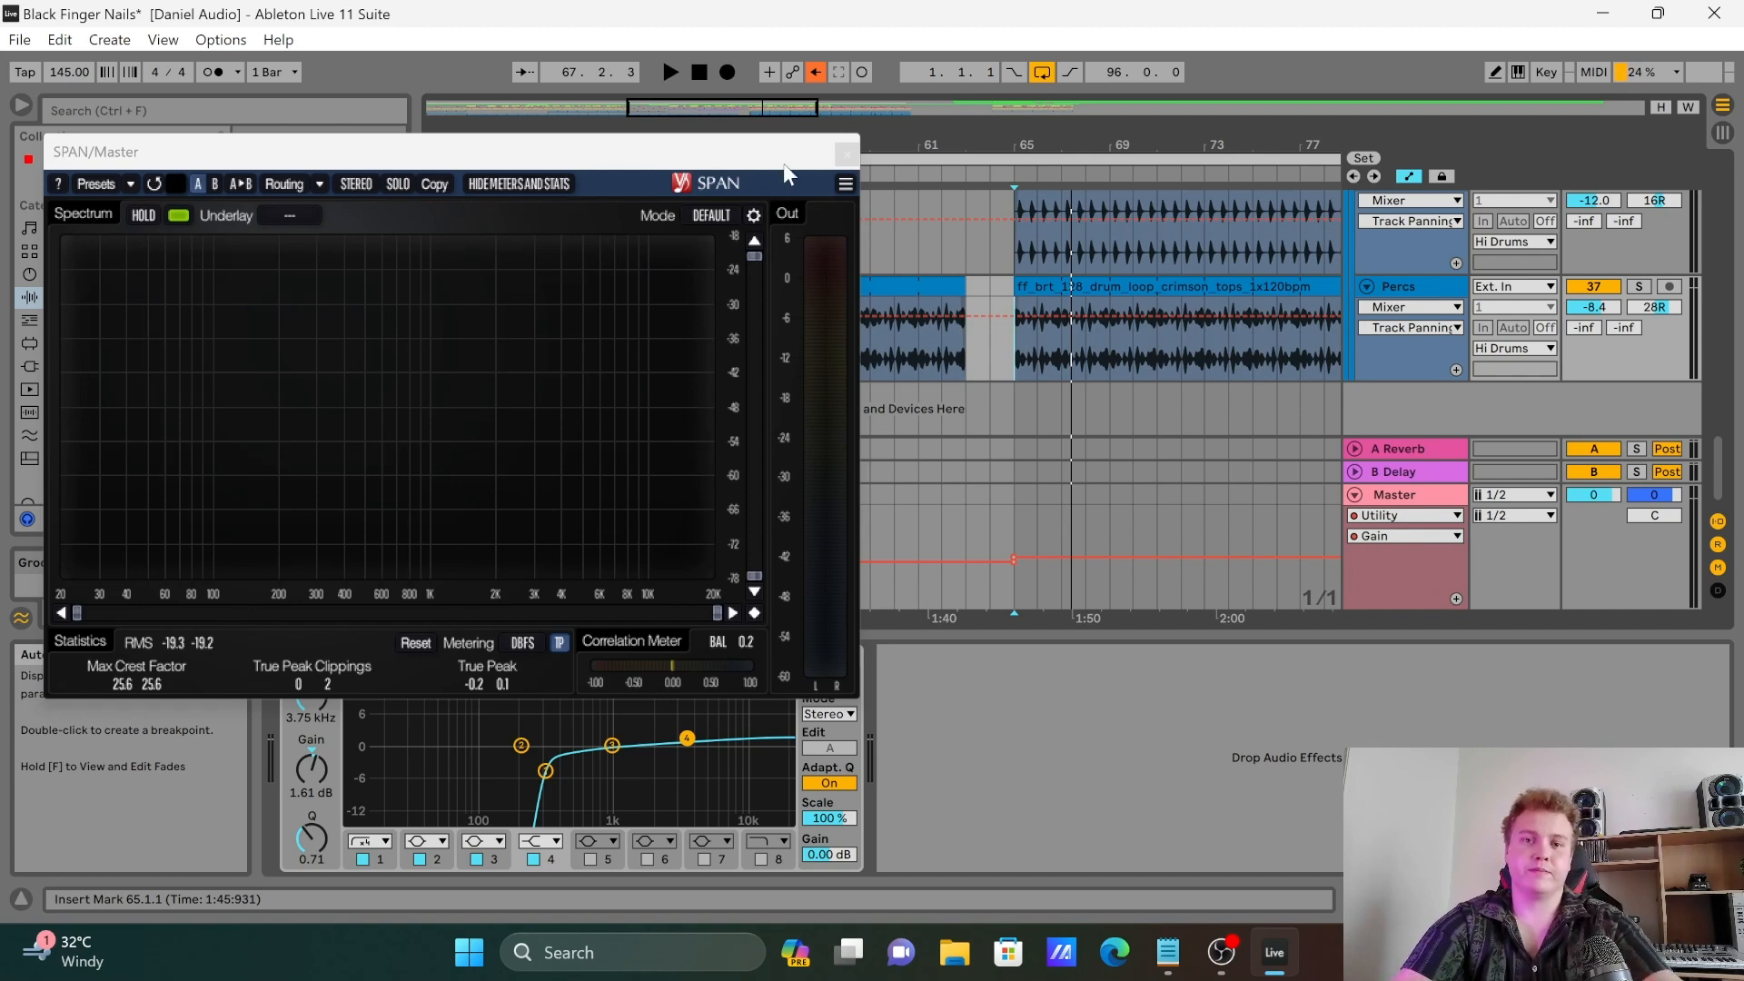
Step: Play the mix from bar 61 with the Master's SPAN open to check the spectrum and peaks leading into the drop
click(1466, 655)
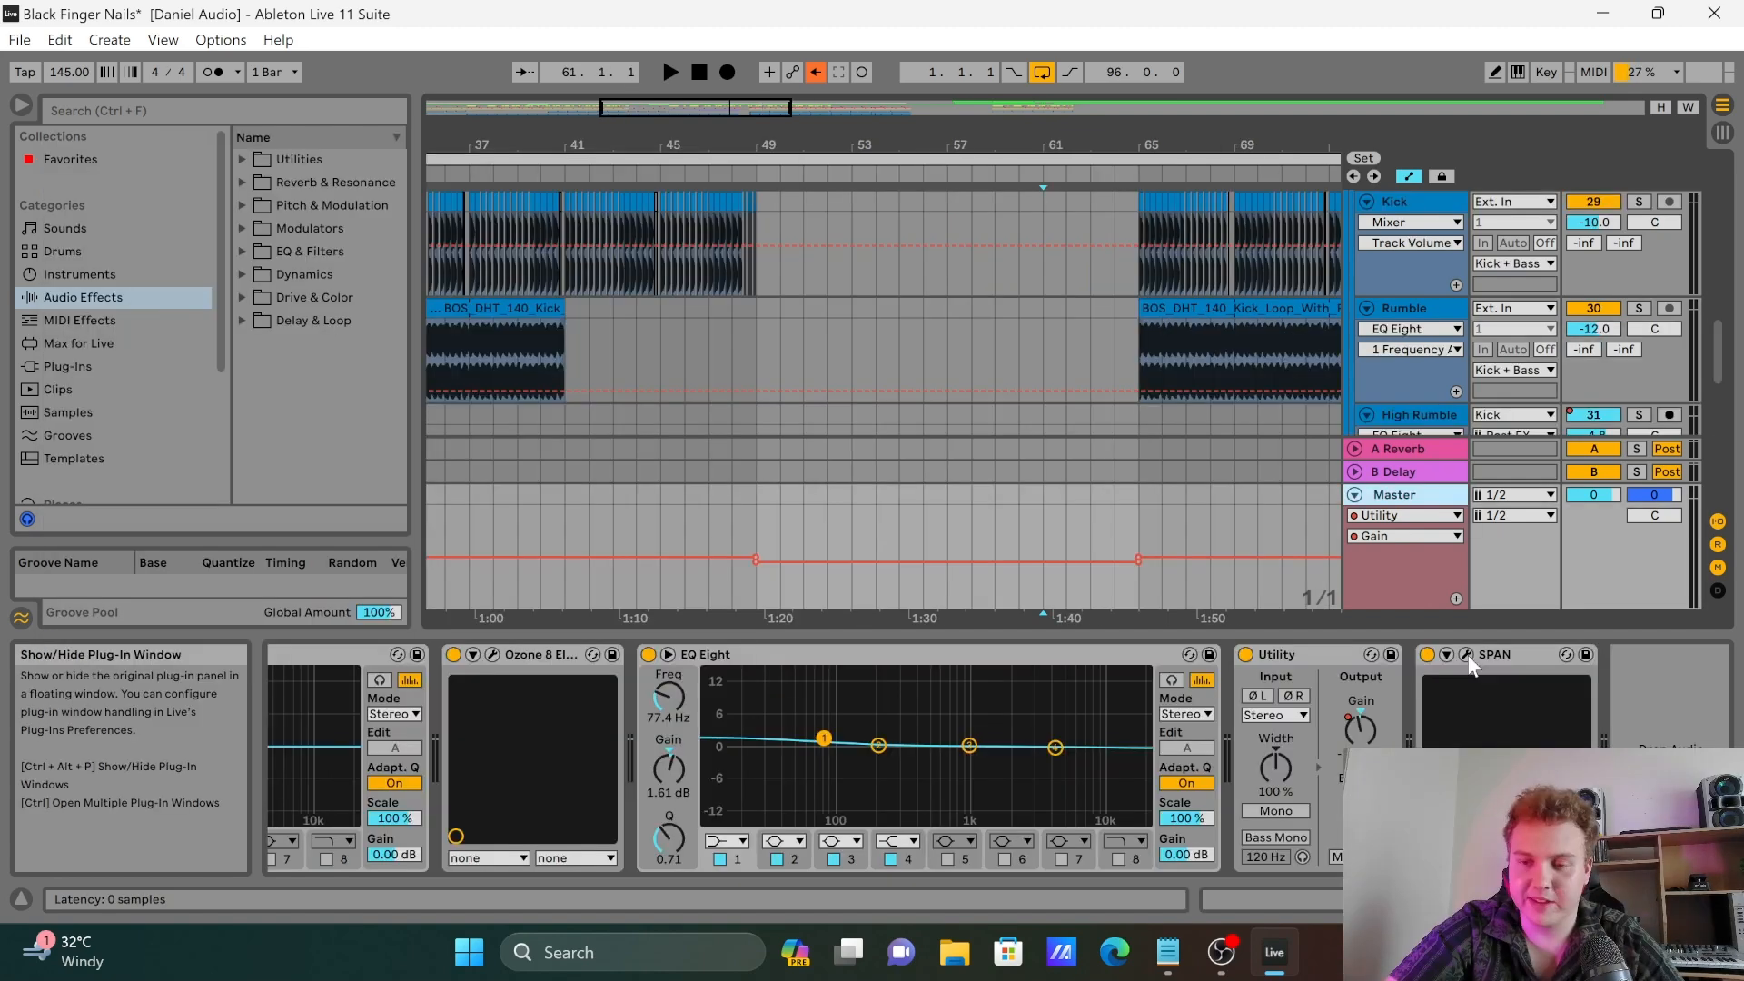
click(1465, 655)
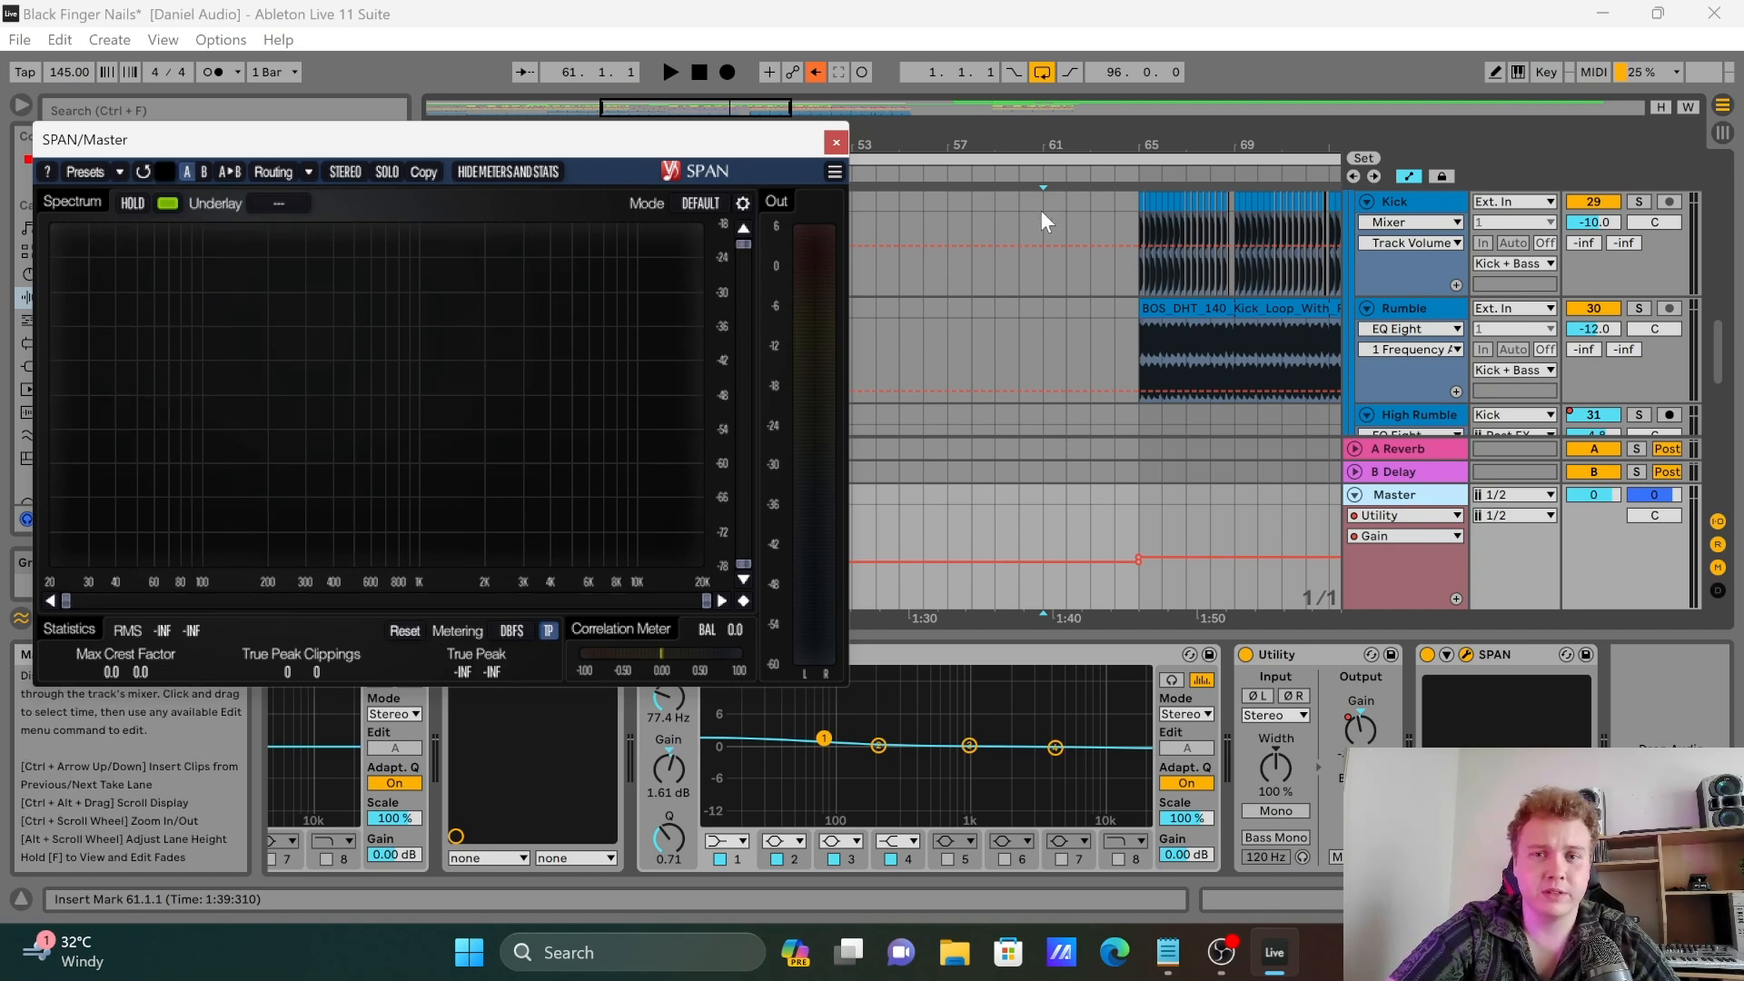
key(space)
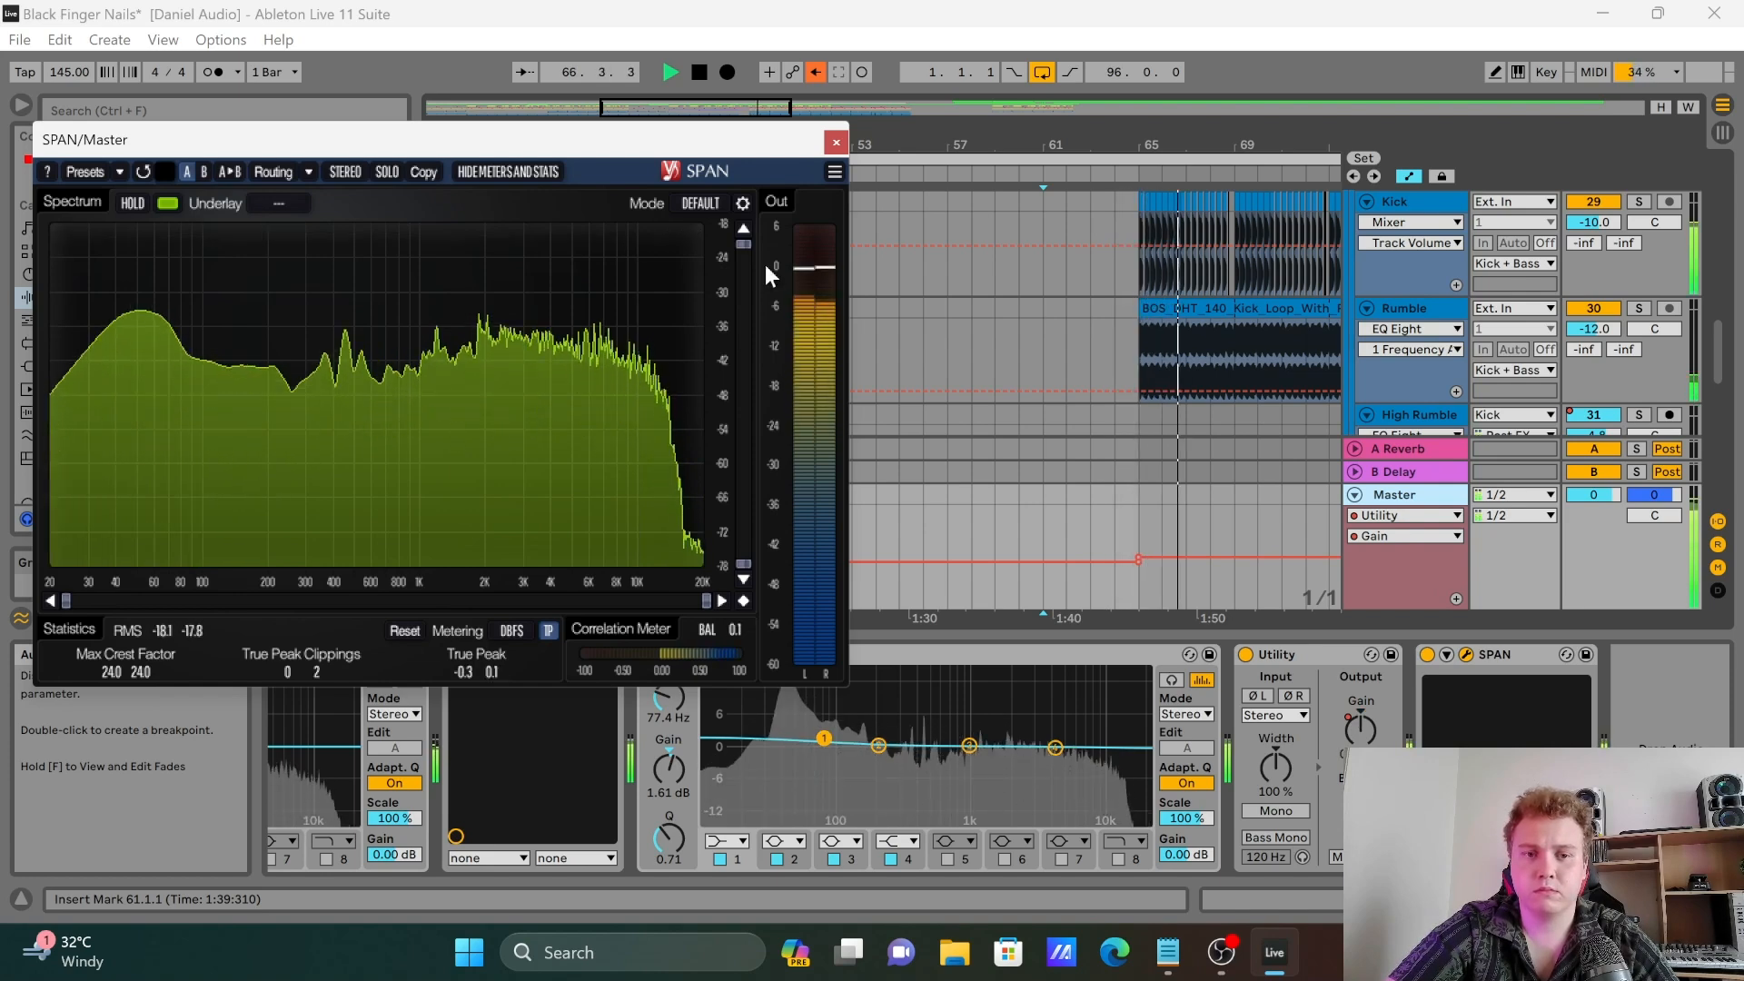
key(space)
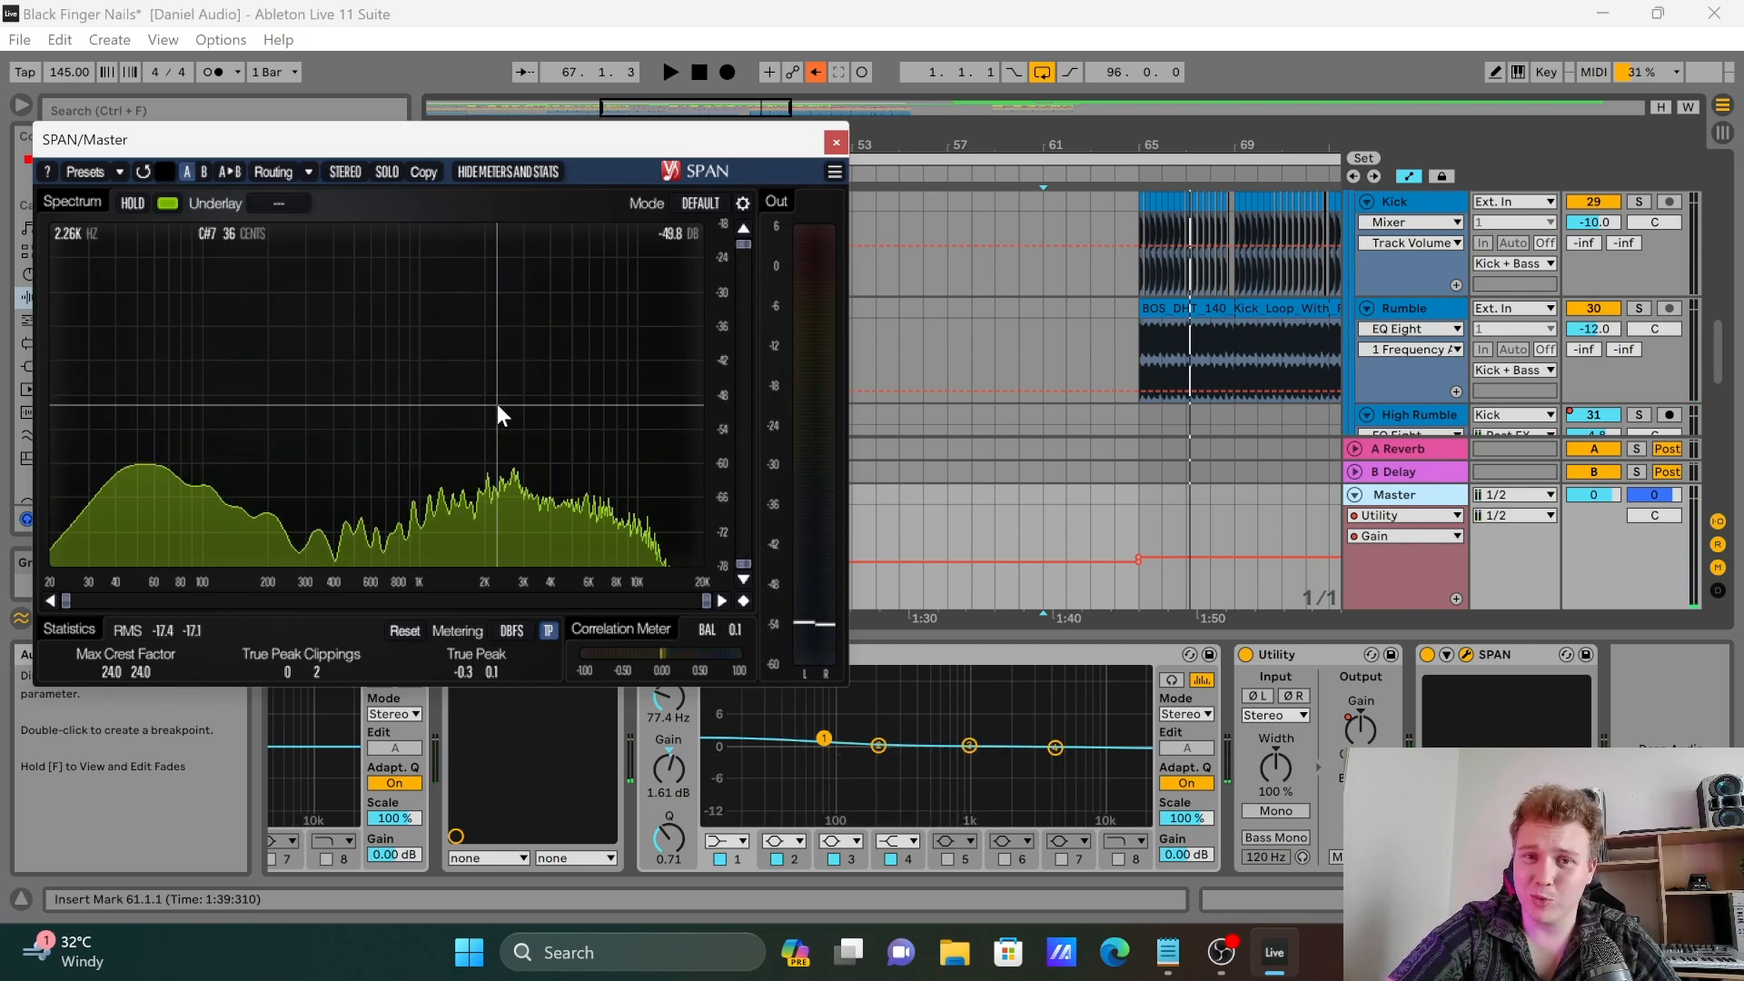
Step: Play the full arrangement from bar 22 while looking through the tracks down to Percs, and stop playback
scroll(1032, 447, down, 2)
scroll(1032, 445, down, 1)
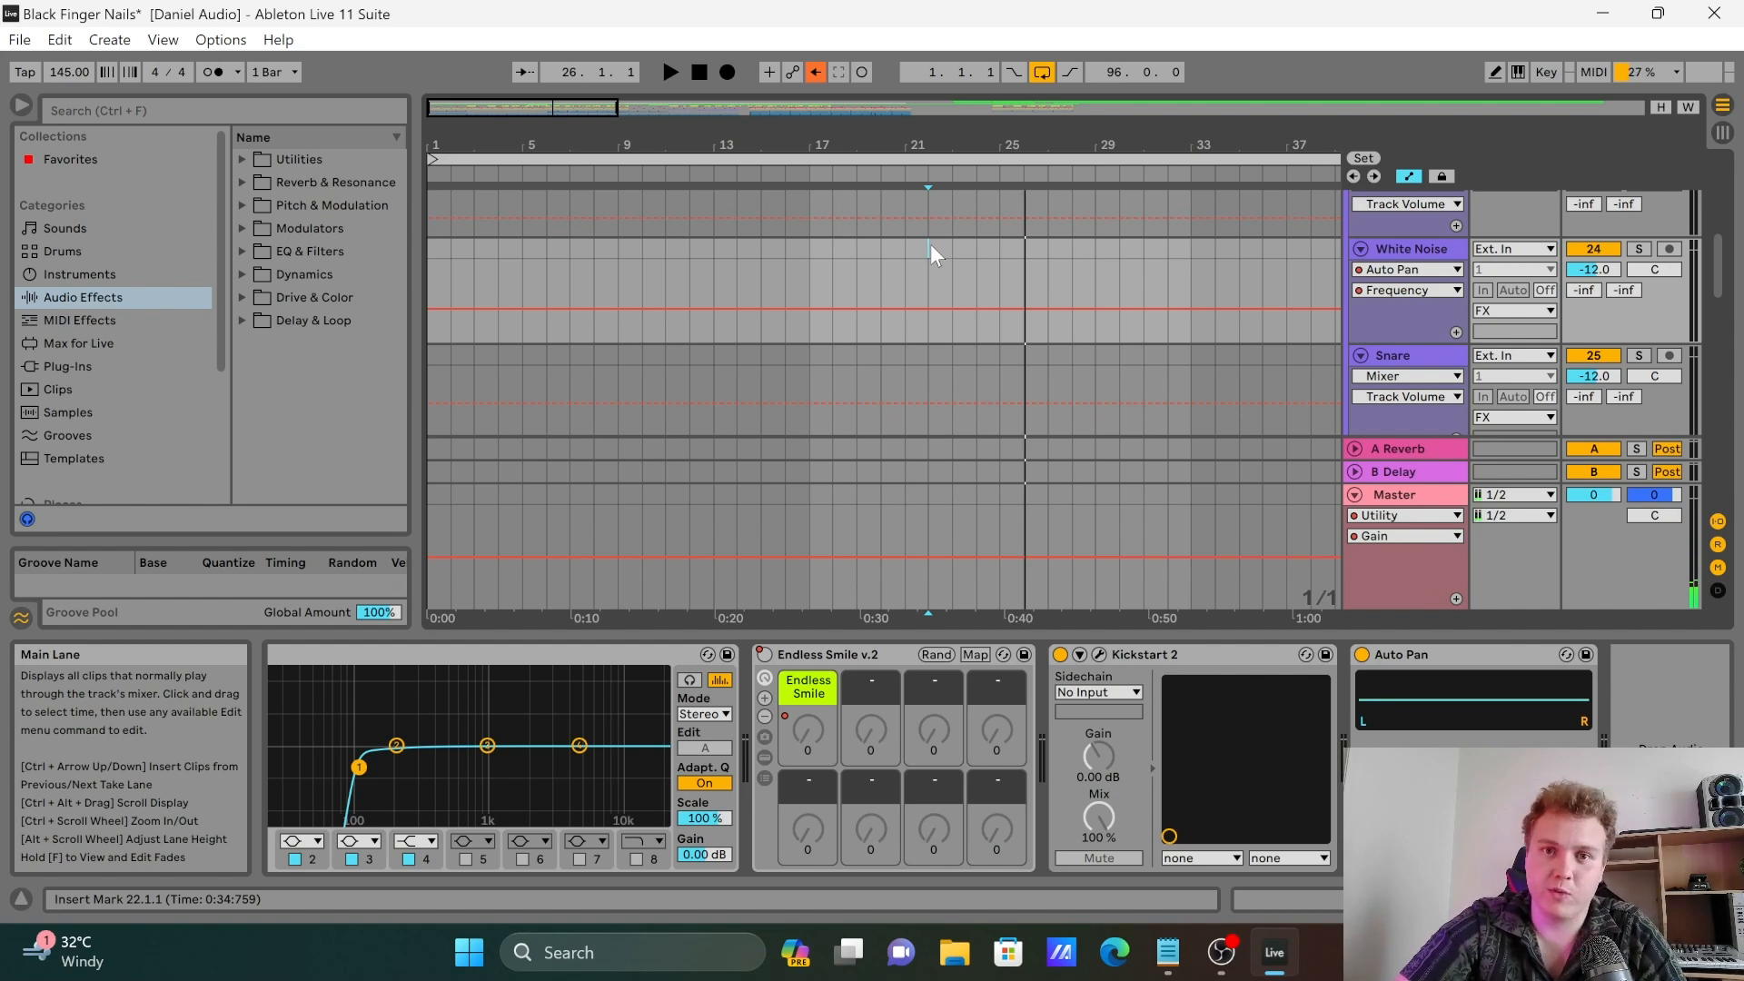
key(space)
scroll(1007, 245, down, 6)
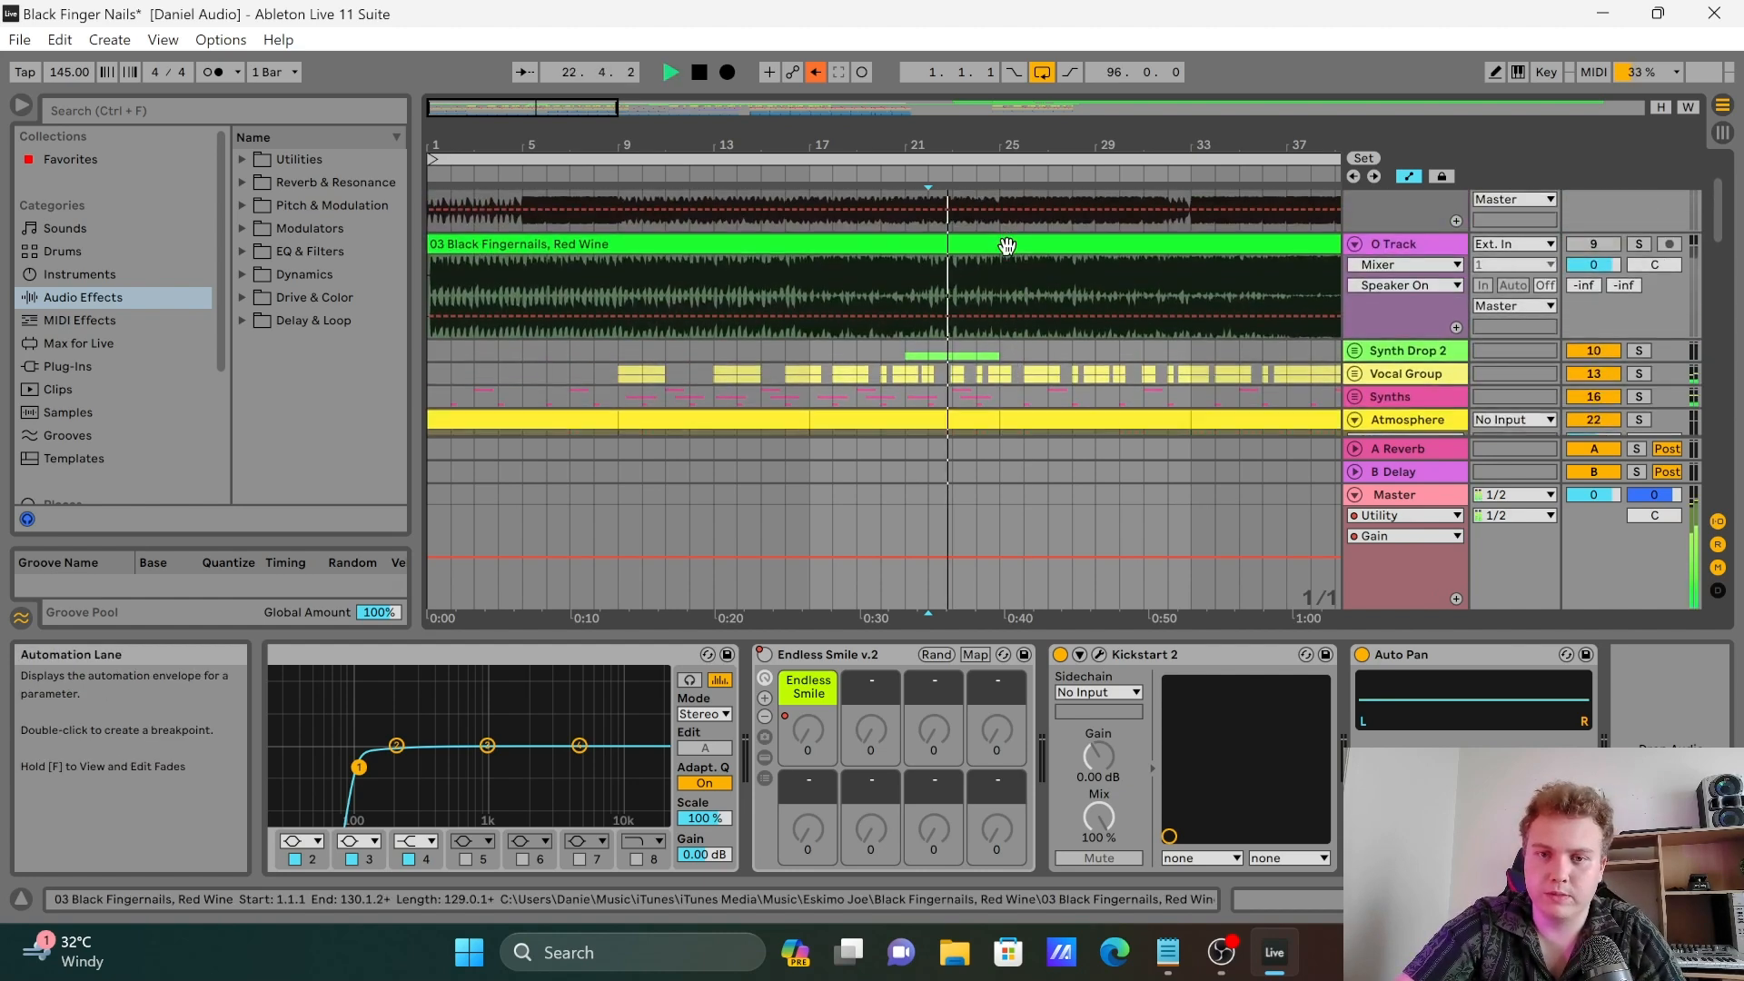
scroll(1006, 246, down, 8)
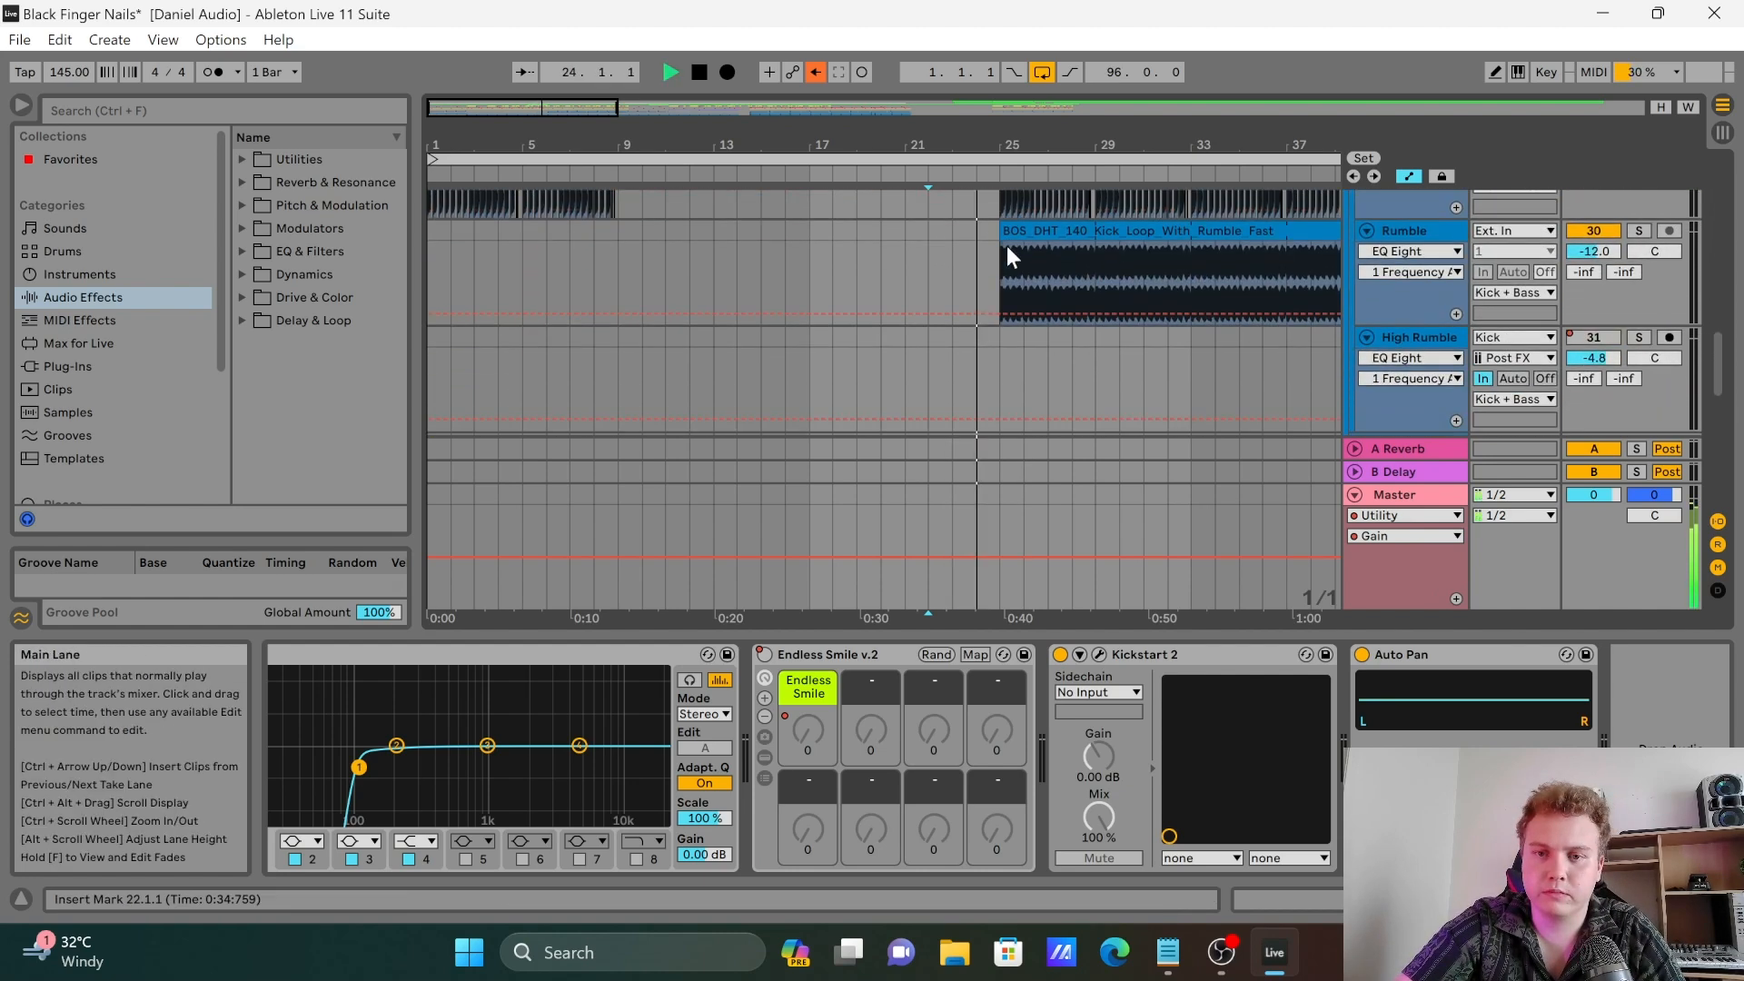
scroll(1007, 245, down, 6)
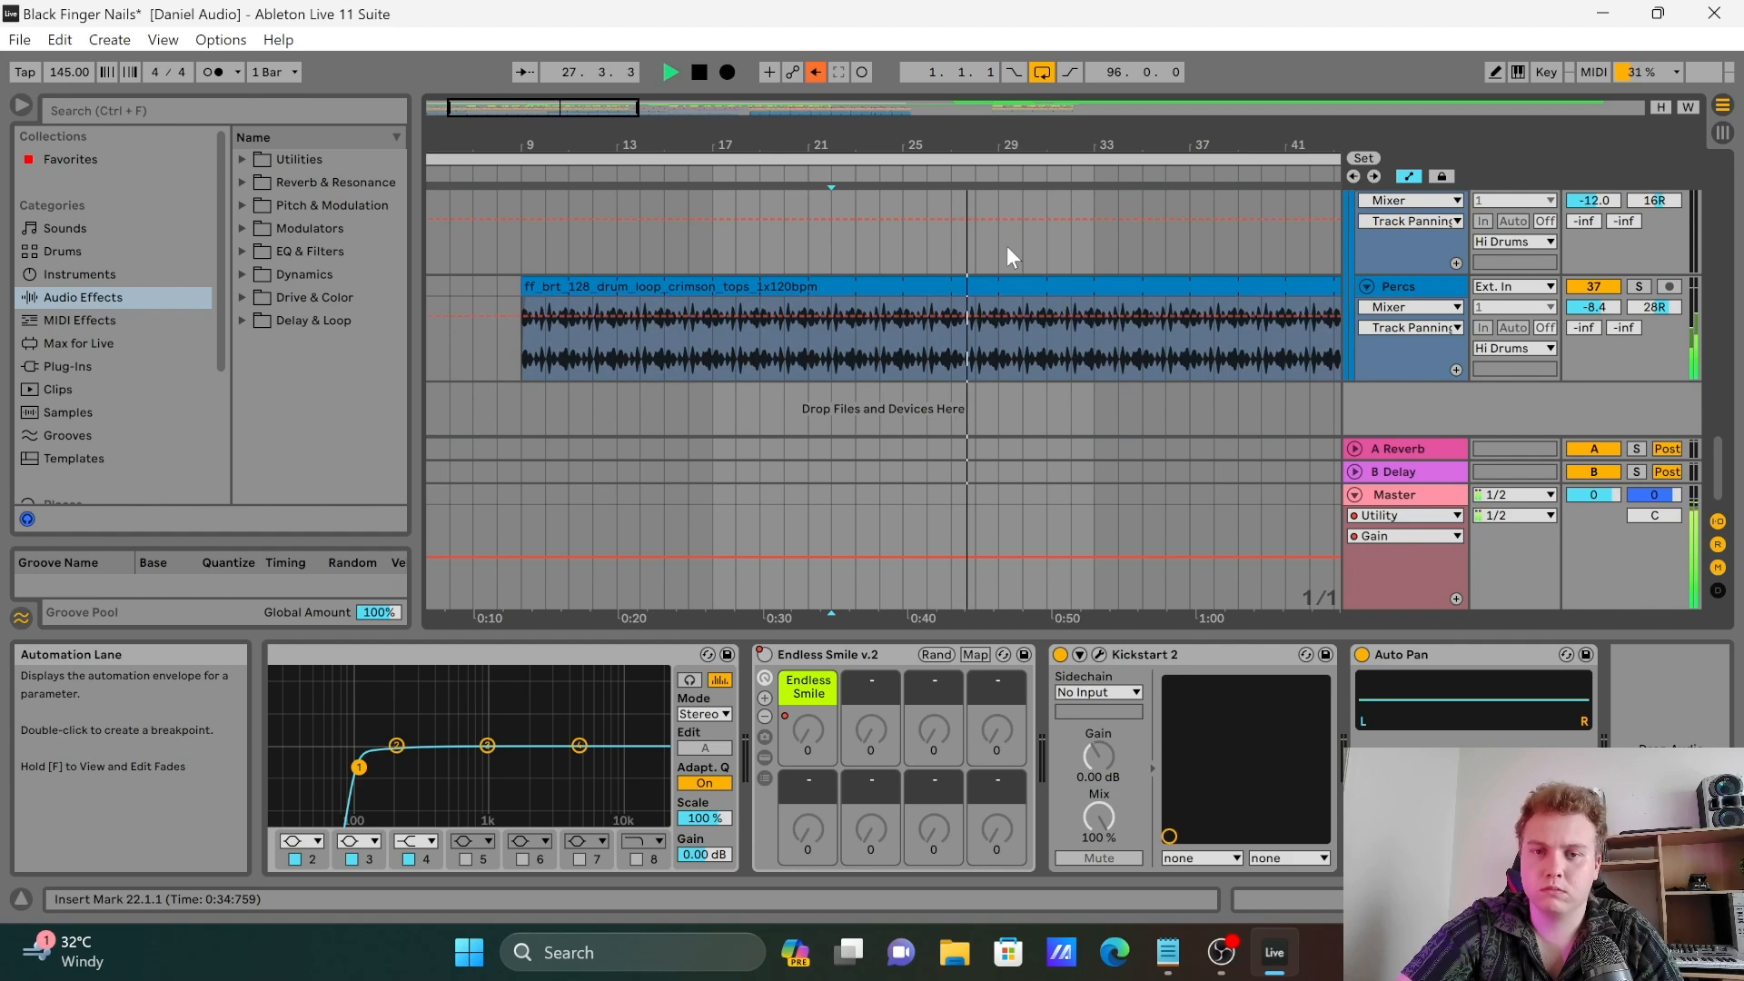
key(space)
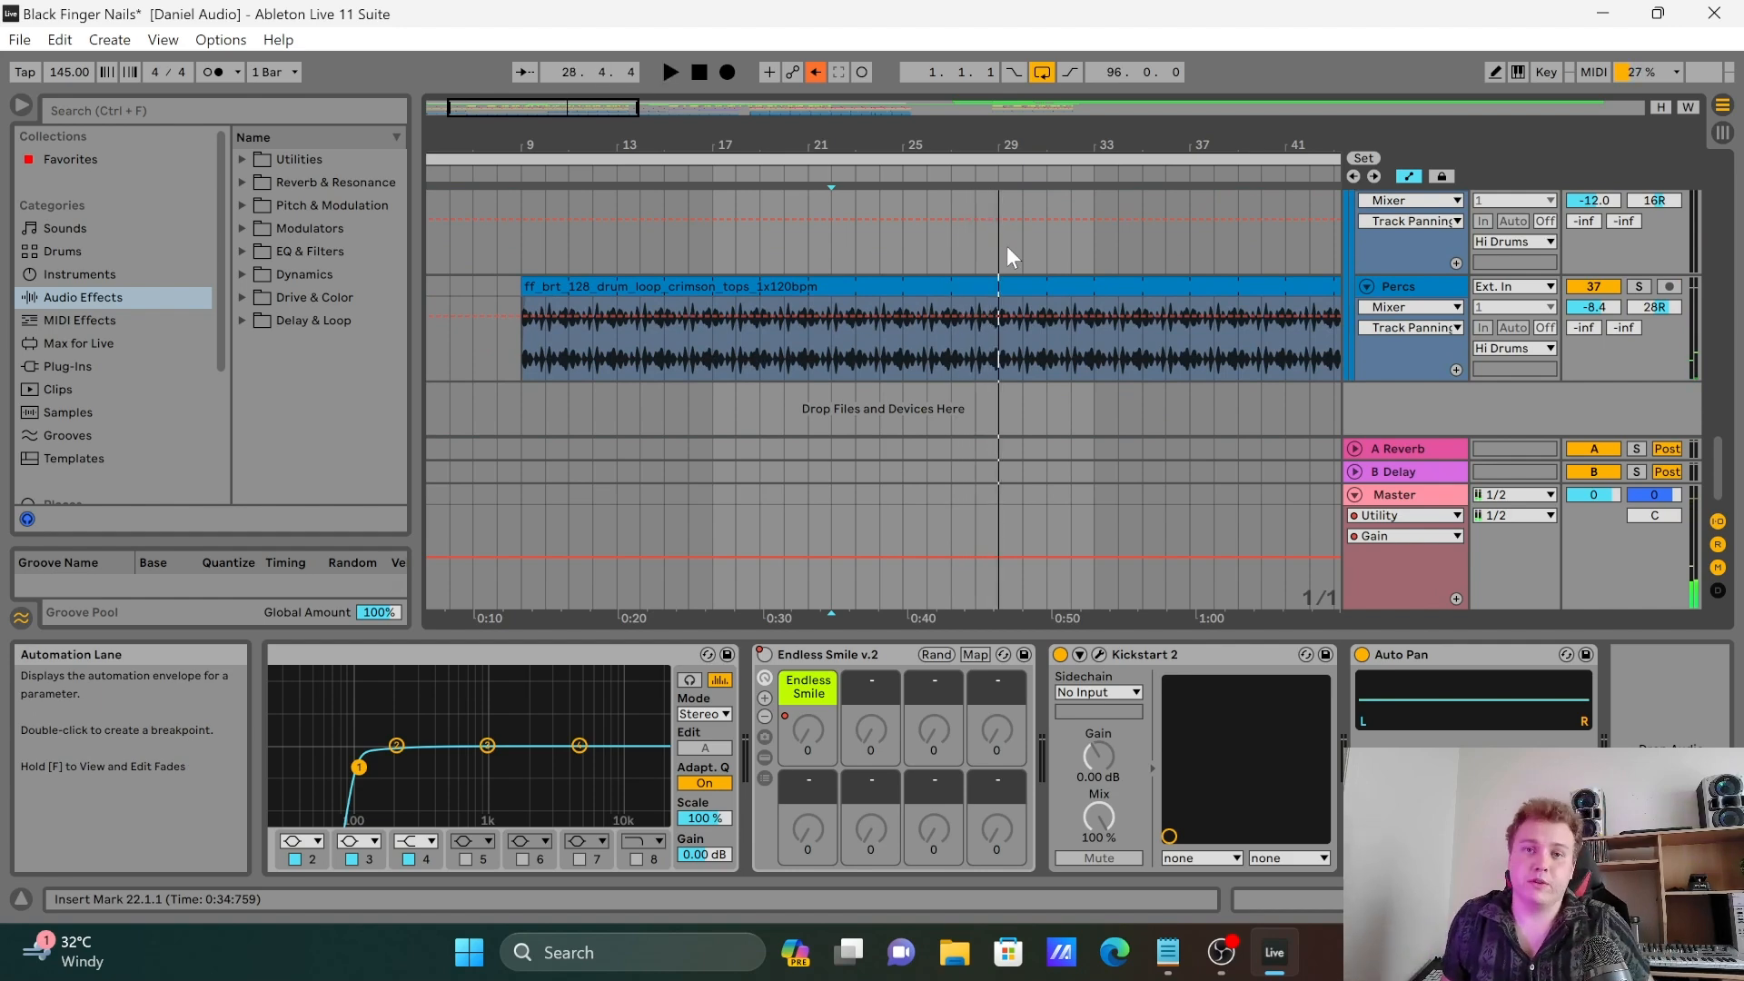